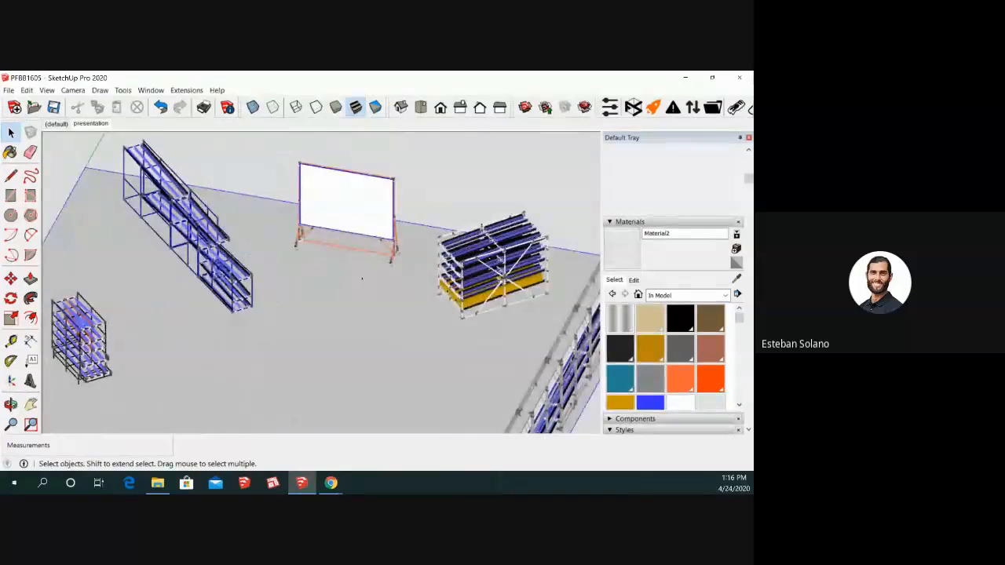
- Float the Flexpipe Creator toolbar over the model and open its settings window beside the structures
{"action": "scroll", "coordinate": [362, 278], "scroll_direction": "down", "scroll_amount": 2}
{"action": "middle_click_drag", "start_coordinate": [363, 278], "coordinate": [434, 244]}
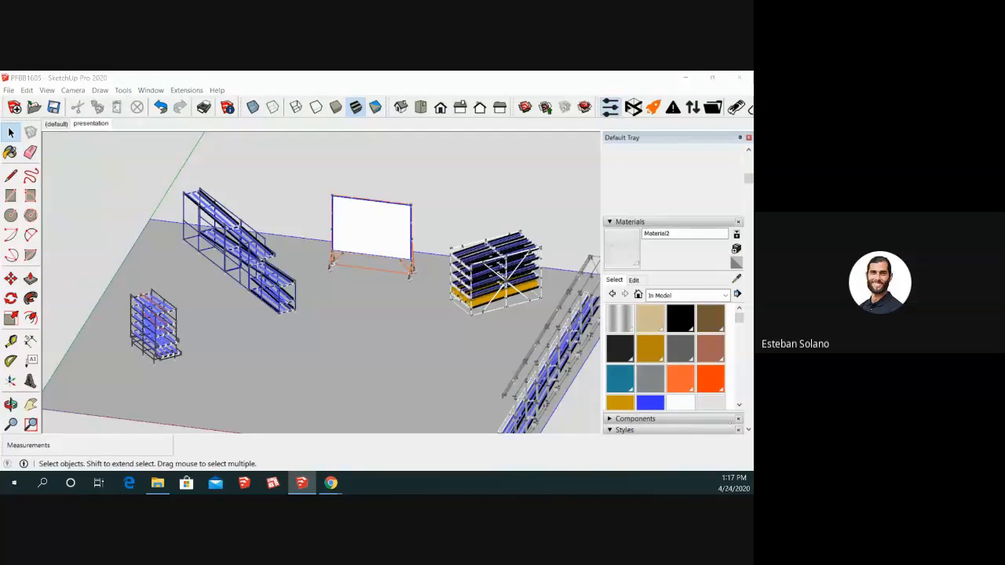
{"action": "left_click_drag", "start_coordinate": [599, 108], "coordinate": [296, 143]}
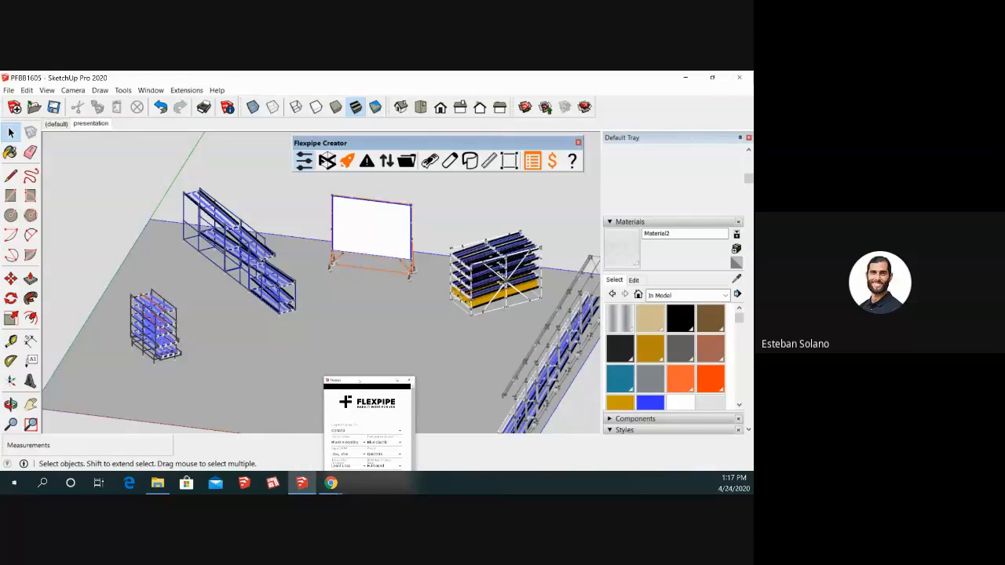
{"action": "left_click_drag", "start_coordinate": [360, 381], "coordinate": [365, 377]}
{"action": "left_click_drag", "start_coordinate": [466, 283], "coordinate": [620, 146]}
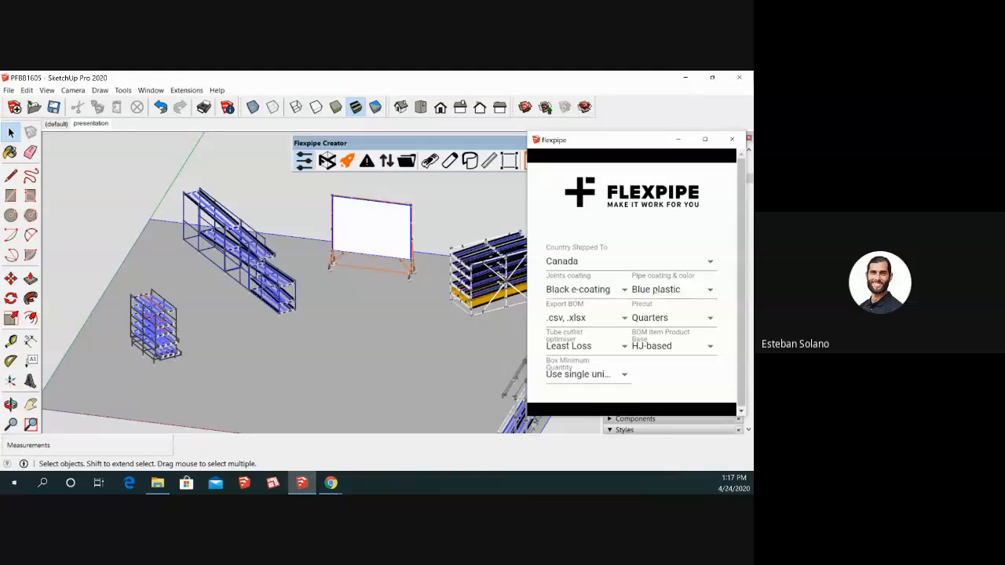
- Set the pipe coating and color to Roller Track in the Flexpipe settings
{"action": "left_click", "coordinate": [706, 290]}
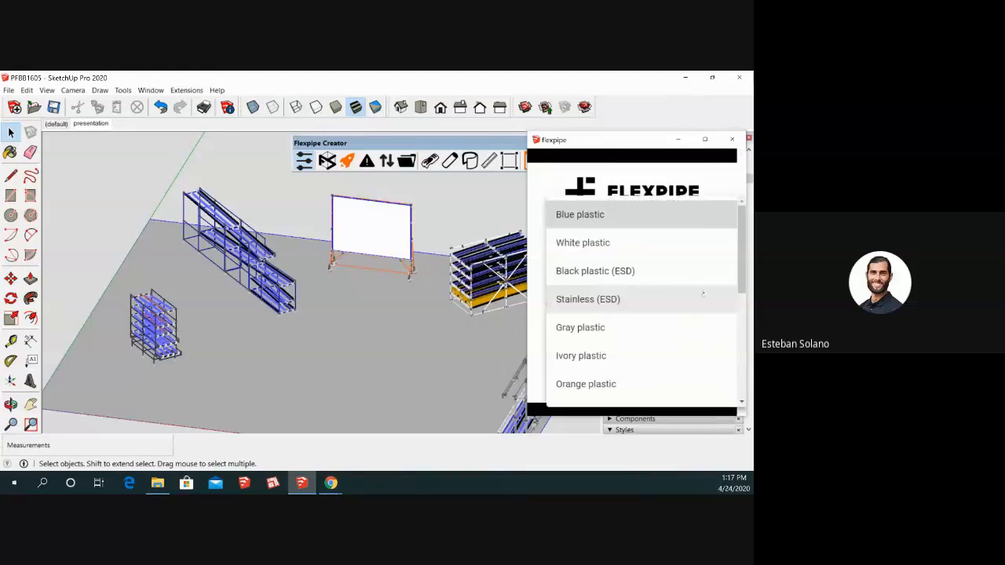
{"action": "scroll", "coordinate": [617, 349], "scroll_direction": "down", "scroll_amount": 2}
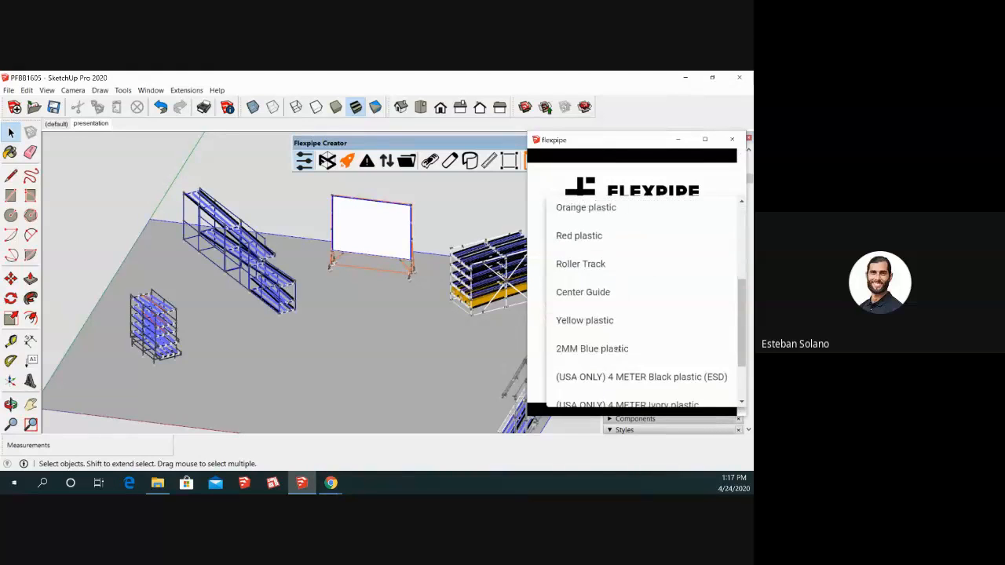
{"action": "left_click", "coordinate": [591, 265]}
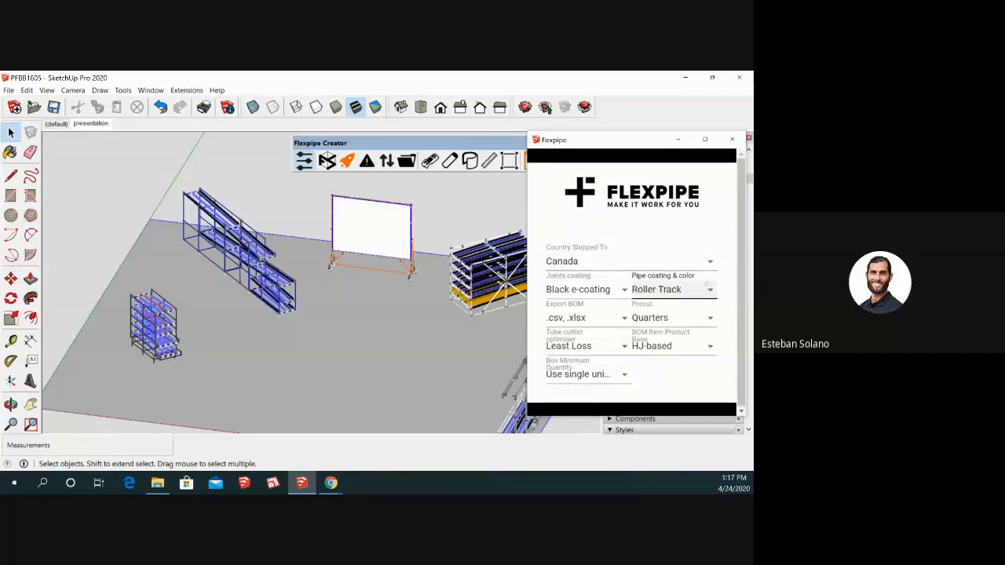
- Set the pipe coating and color to Blue plastic and close the Flexpipe settings
{"action": "left_click", "coordinate": [710, 289]}
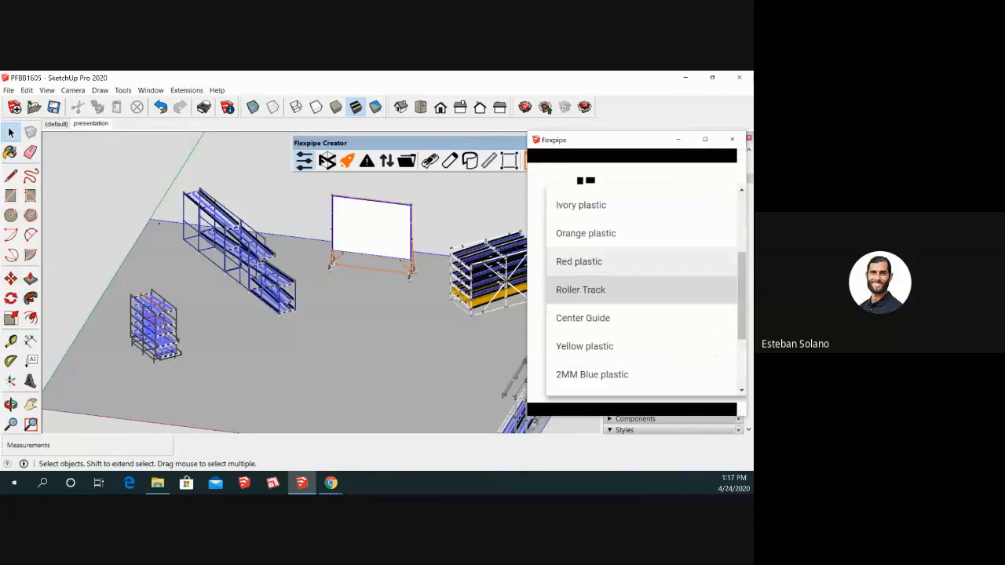
{"action": "left_click", "coordinate": [12, 175]}
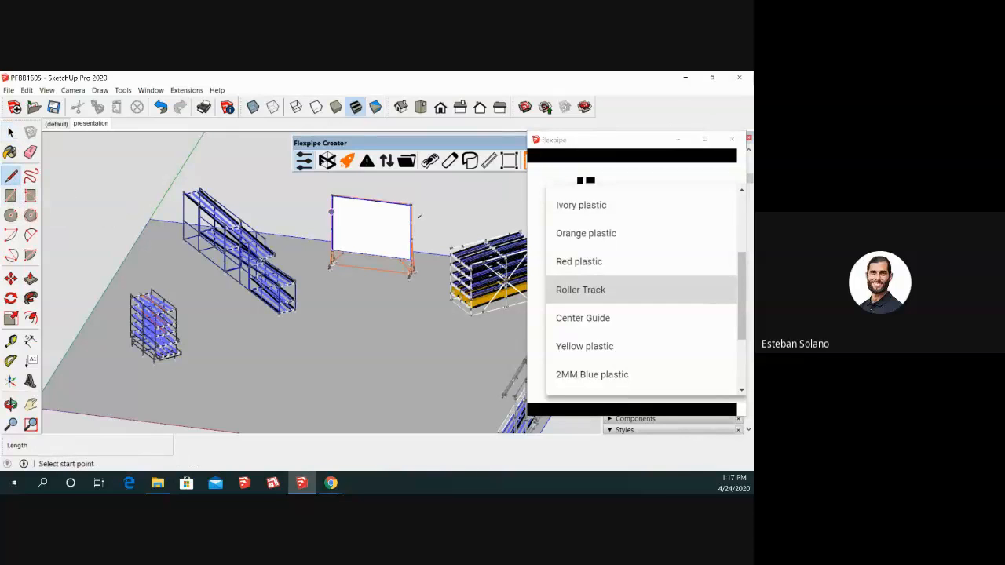
{"action": "left_click", "coordinate": [660, 284]}
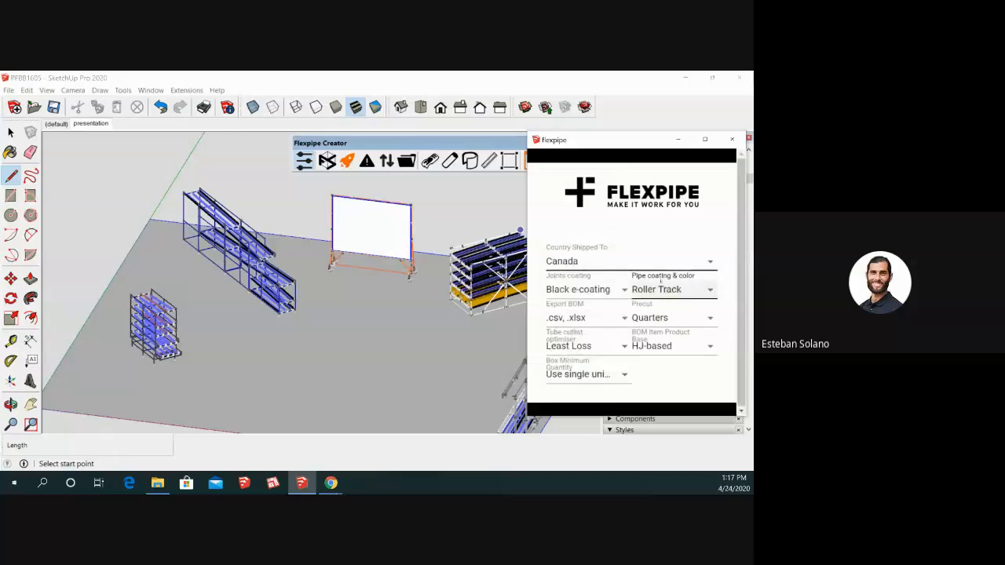
{"action": "left_click", "coordinate": [684, 289]}
{"action": "scroll", "coordinate": [615, 259], "scroll_direction": "up", "scroll_amount": 5}
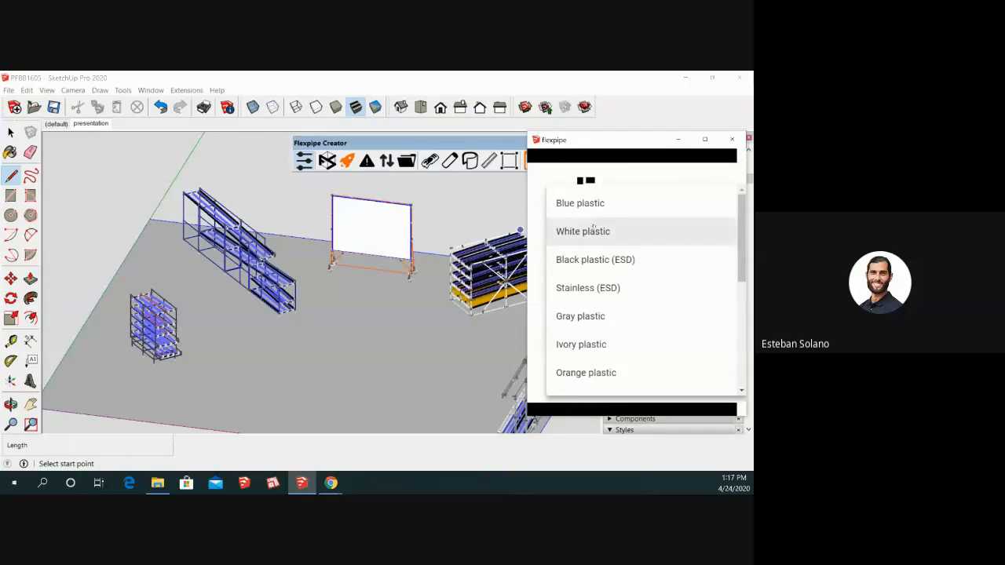
{"action": "left_click", "coordinate": [589, 206]}
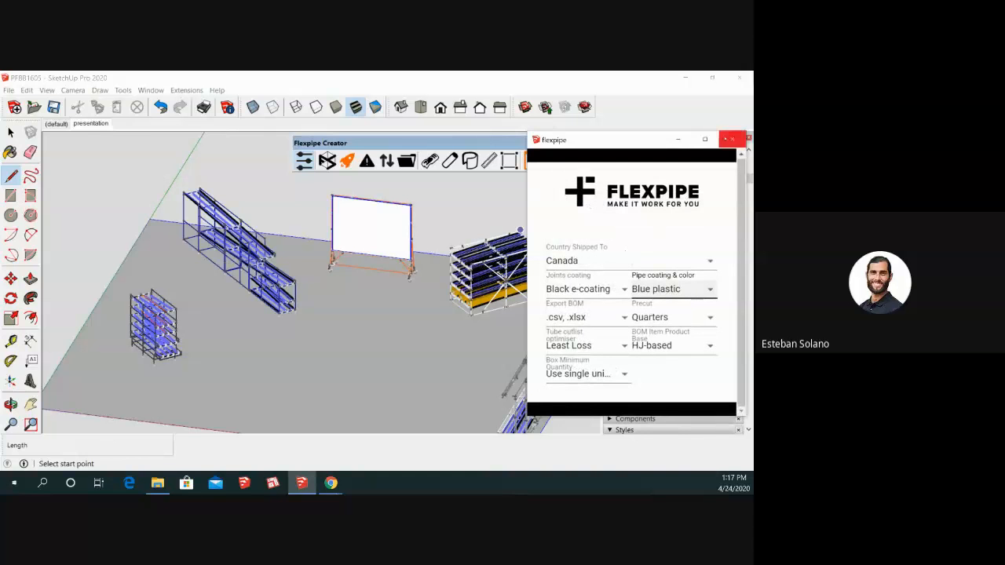
{"action": "left_click", "coordinate": [730, 139]}
{"action": "scroll", "coordinate": [369, 303], "scroll_direction": "down", "scroll_amount": 1}
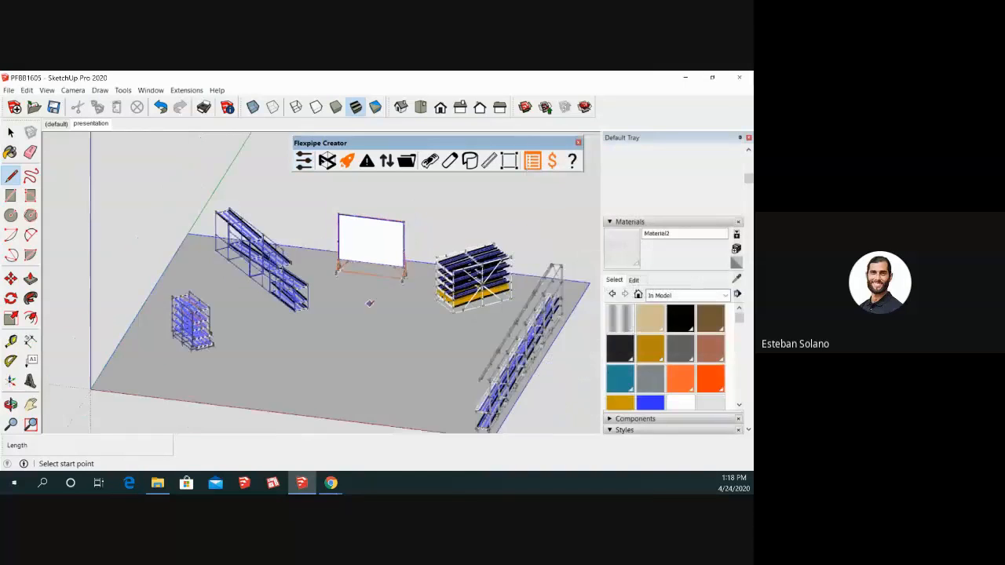
{"action": "scroll", "coordinate": [369, 303], "scroll_direction": "down", "scroll_amount": 1}
{"action": "left_click", "coordinate": [11, 195]}
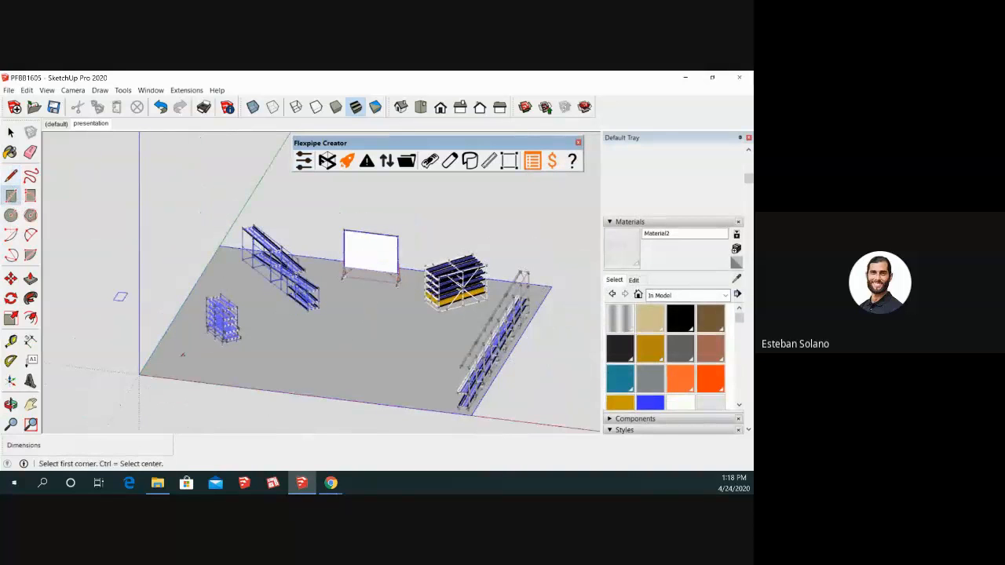
{"action": "scroll", "coordinate": [274, 388], "scroll_direction": "up", "scroll_amount": 4}
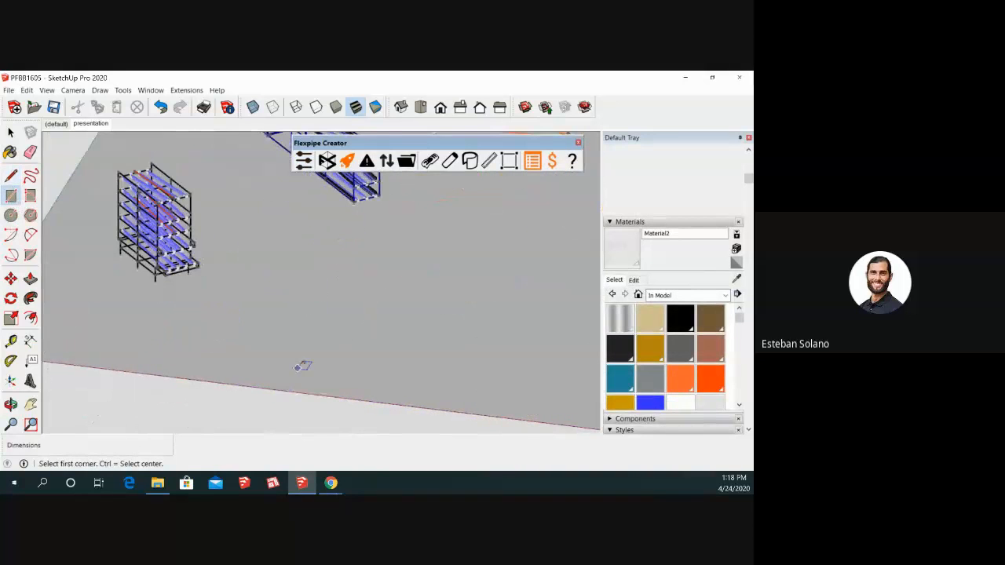
{"action": "scroll", "coordinate": [315, 331], "scroll_direction": "down", "scroll_amount": 2}
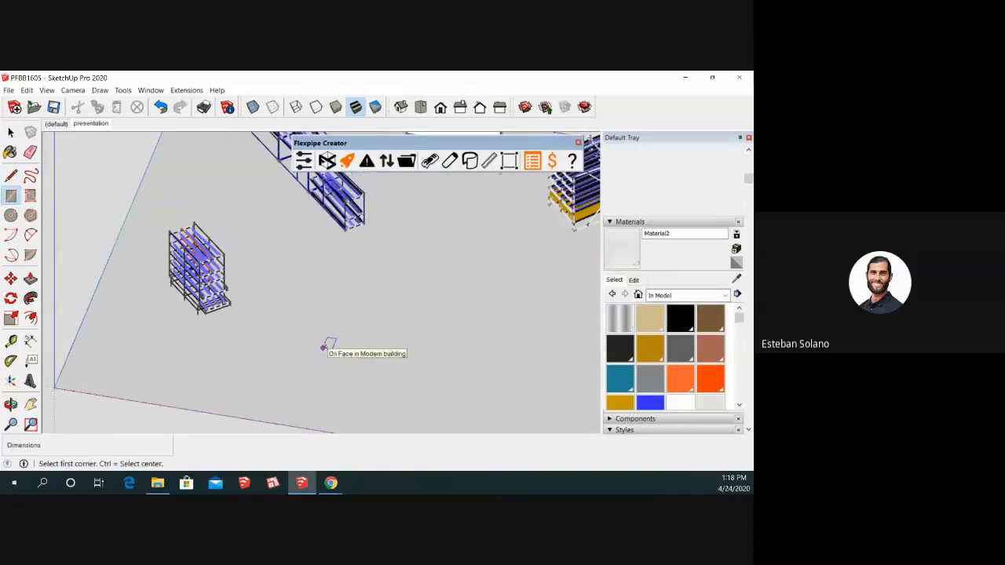
{"action": "left_click", "coordinate": [323, 348]}
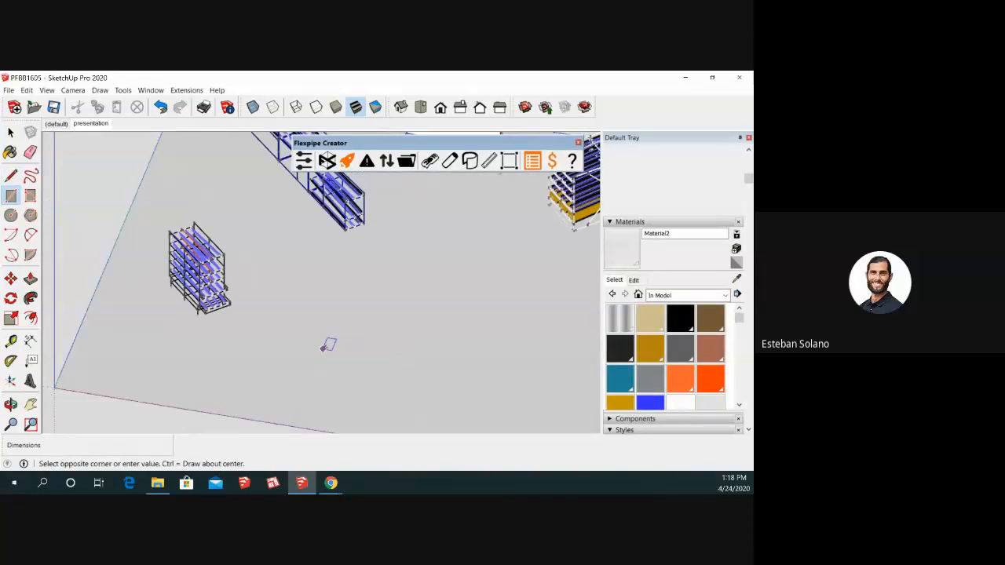
{"action": "key", "text": "Escape"}
- Open the Flexpipe parts library and browse the Bacs & Bins folder within "9. Add-Ons - Not Available For Purchase"
{"action": "left_click", "coordinate": [407, 160]}
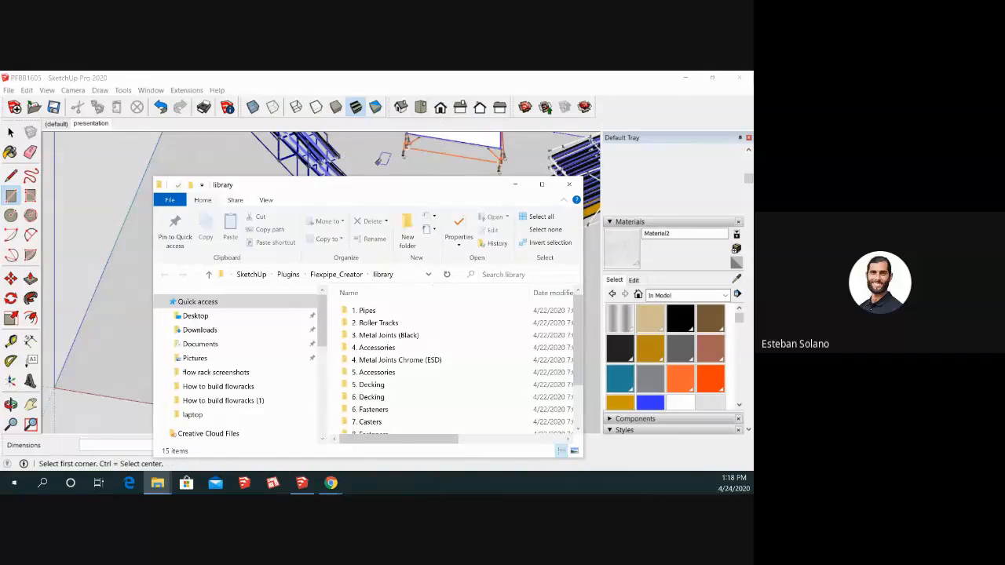
{"action": "key", "text": "Down"}
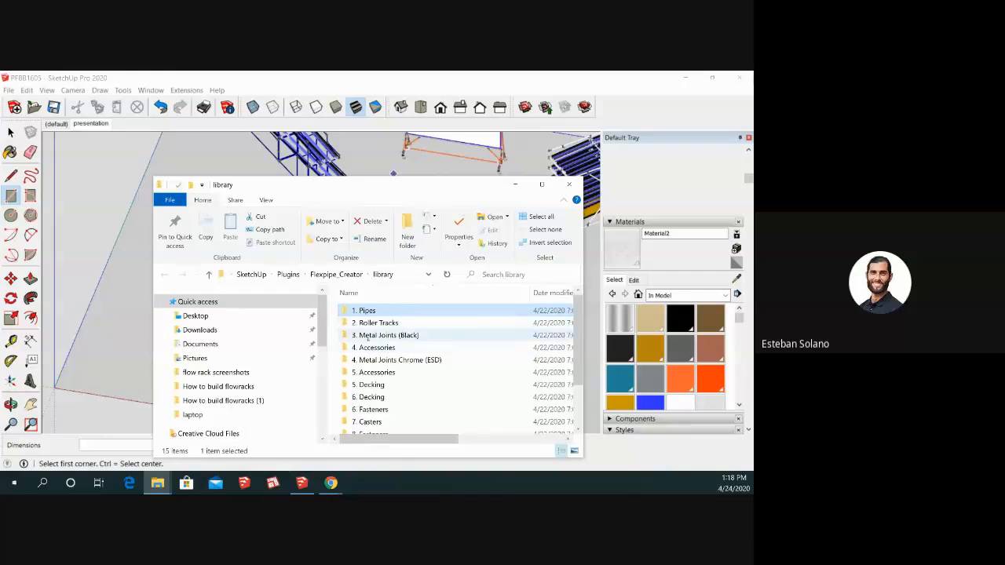
{"action": "scroll", "coordinate": [368, 338], "scroll_direction": "down", "scroll_amount": 2}
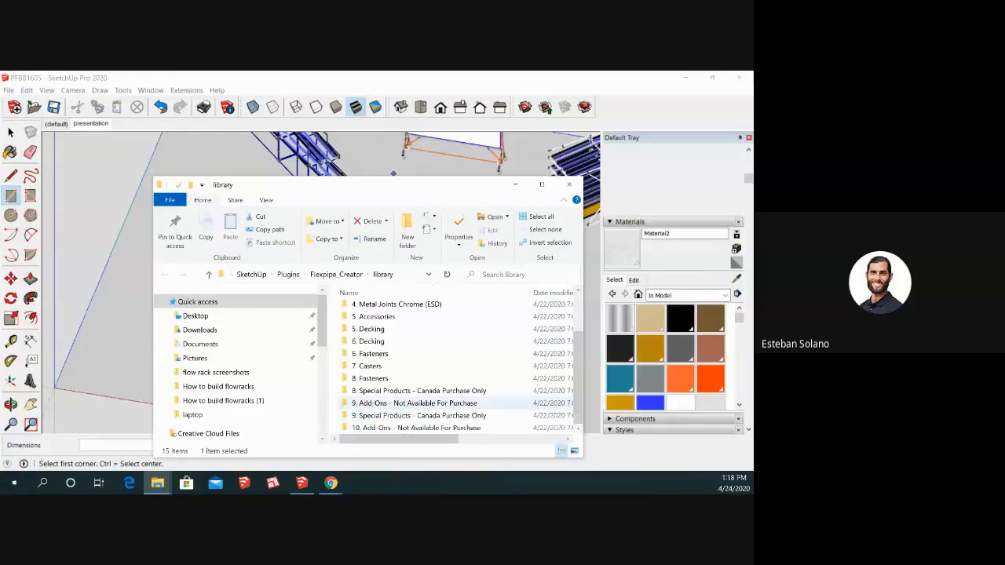
{"action": "double_click", "coordinate": [368, 404]}
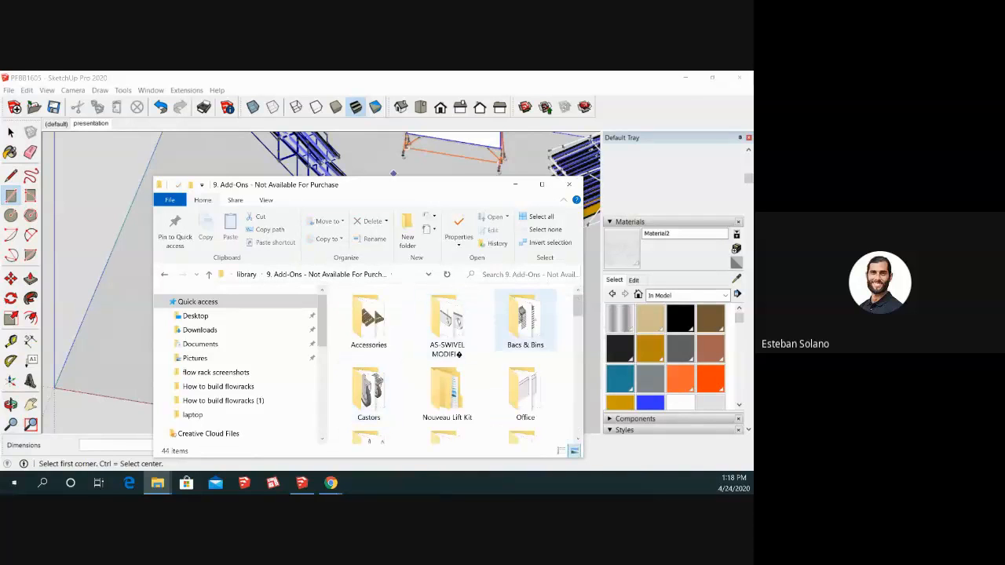
{"action": "double_click", "coordinate": [526, 318]}
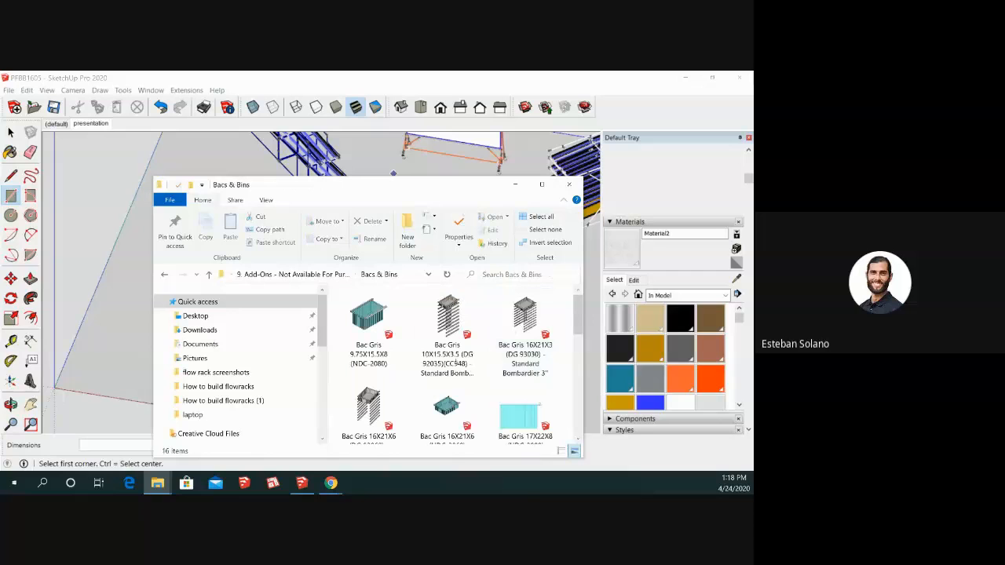
{"action": "scroll", "coordinate": [455, 369], "scroll_direction": "down", "scroll_amount": 2}
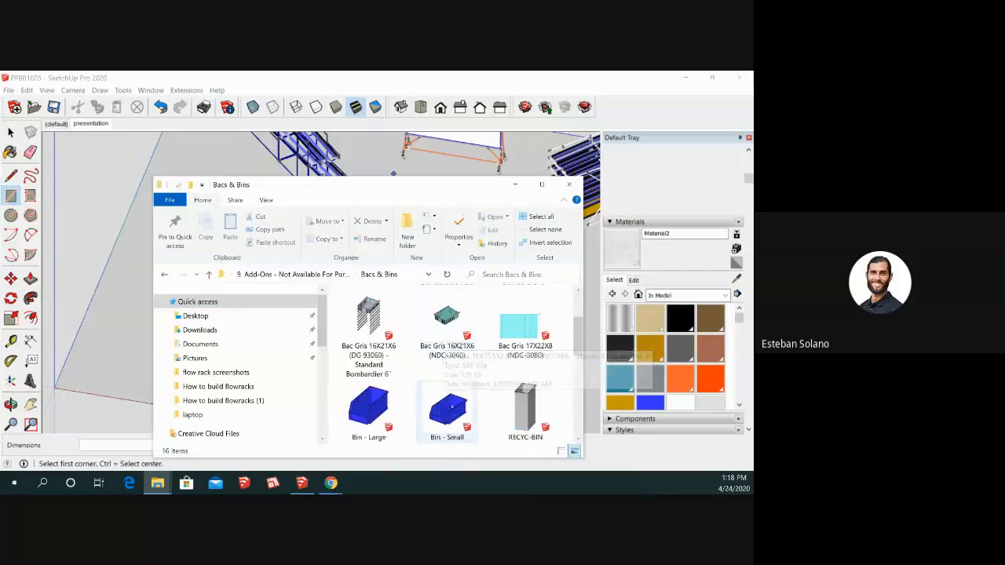
{"action": "scroll", "coordinate": [463, 398], "scroll_direction": "up", "scroll_amount": 2}
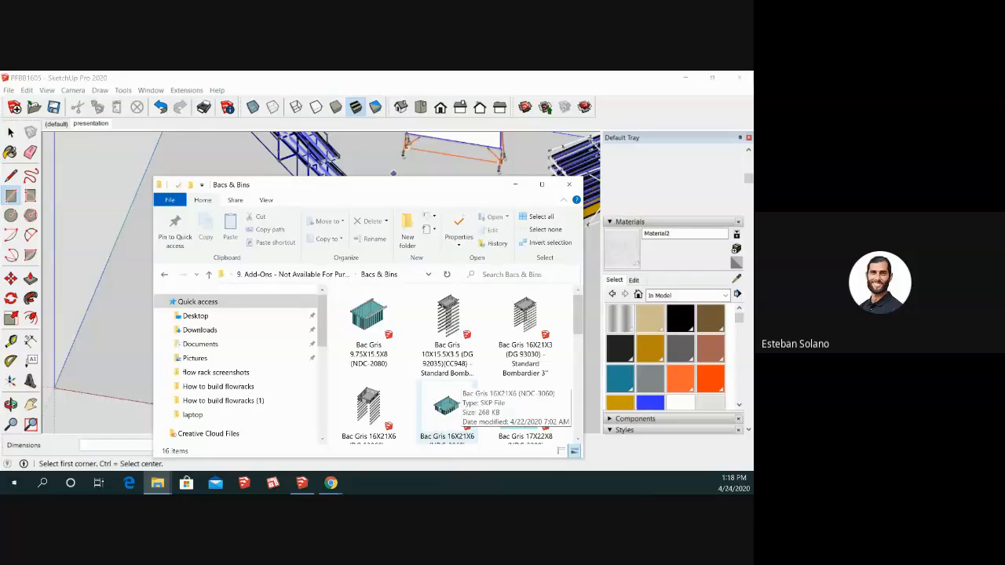
- Insert the Bac Gris 16X21X6 (NDC-3060) bin near the floor's front corner and close the library window
{"action": "mouse_move", "coordinate": [447, 404]}
{"action": "left_mouse_down"}
{"action": "mouse_move", "coordinate": [377, 403]}
{"action": "mouse_move", "coordinate": [236, 367]}
{"action": "mouse_move", "coordinate": [125, 371]}
{"action": "mouse_move", "coordinate": [101, 383]}
{"action": "left_mouse_up"}
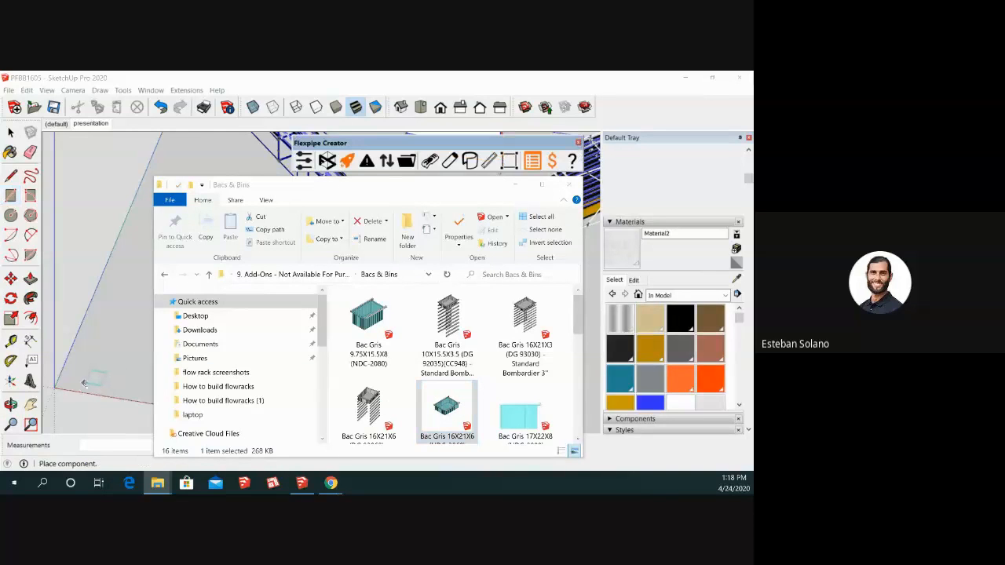
{"action": "left_click", "coordinate": [88, 384]}
{"action": "left_click", "coordinate": [570, 185]}
{"action": "left_click", "coordinate": [570, 185]}
- Move the inserted bin straight up along the blue axis so that it sits entirely above the floor
{"action": "scroll", "coordinate": [73, 389], "scroll_direction": "up", "scroll_amount": 3}
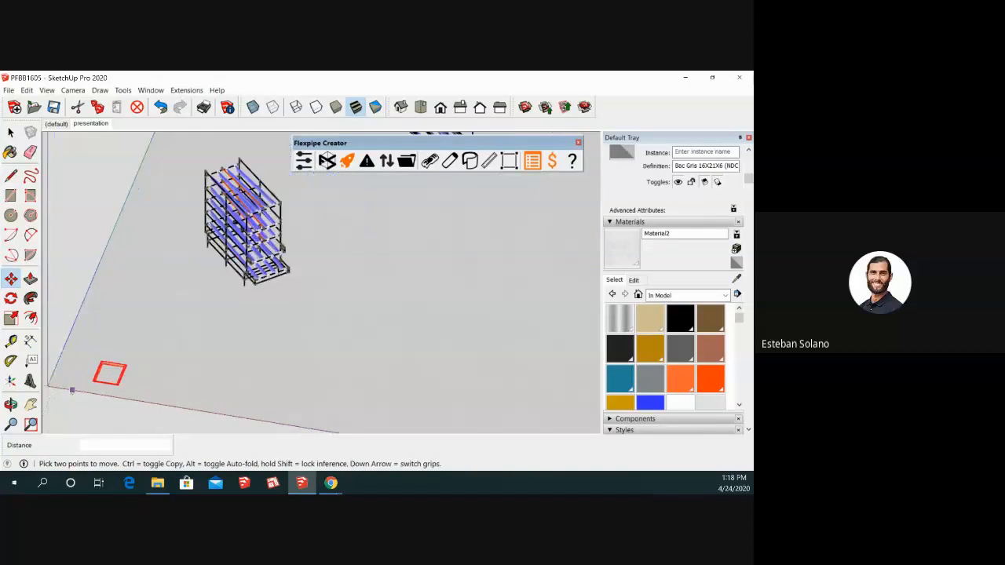
{"action": "scroll", "coordinate": [73, 389], "scroll_direction": "up", "scroll_amount": 4}
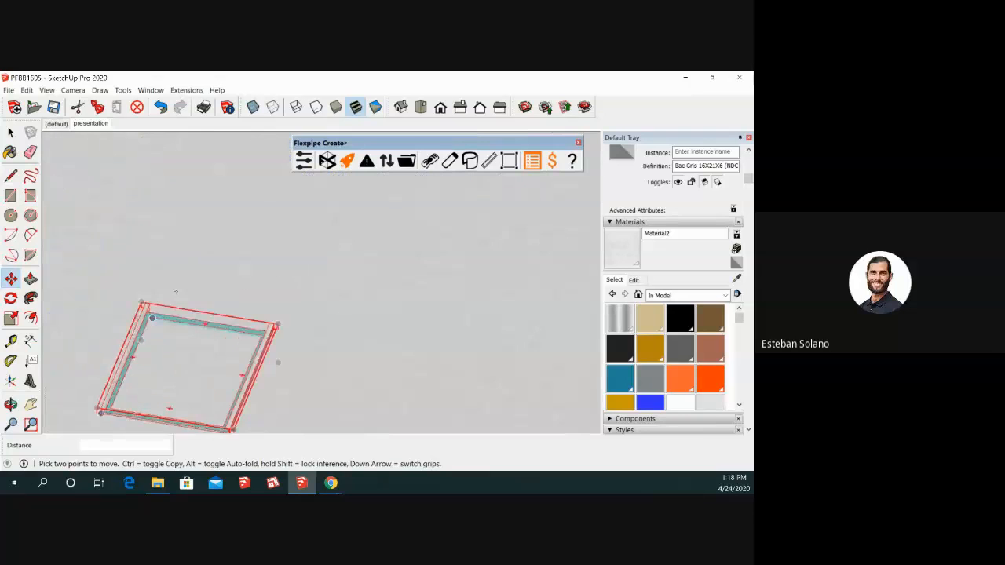
{"action": "middle_click_drag", "start_coordinate": [288, 337], "coordinate": [319, 278]}
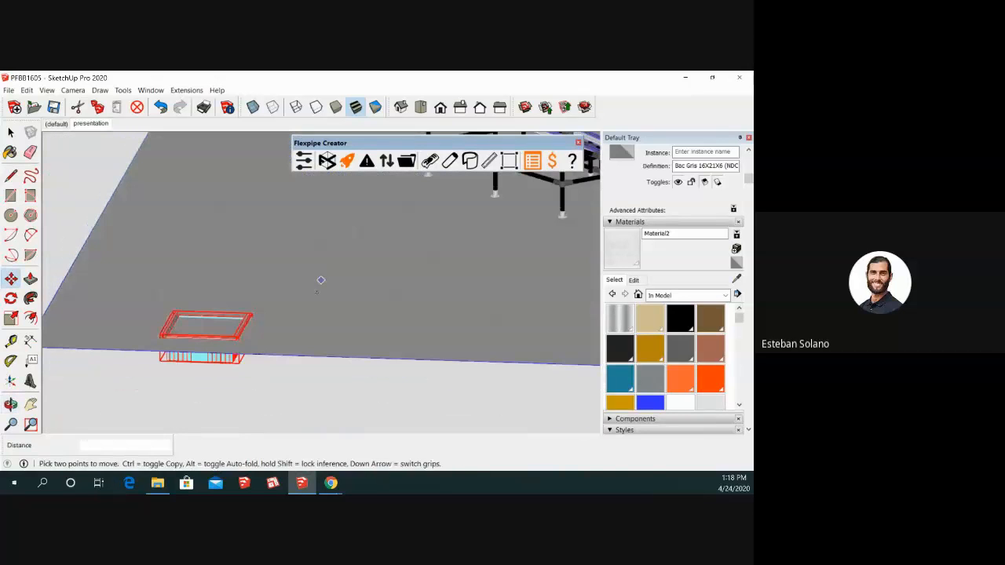
{"action": "left_click", "coordinate": [318, 310]}
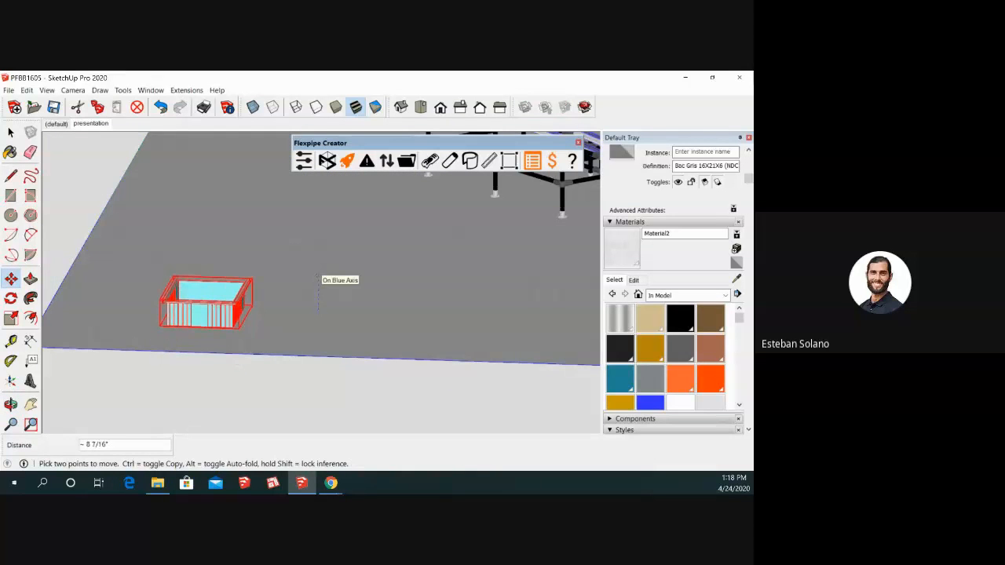
{"action": "left_click", "coordinate": [318, 267]}
{"action": "key", "text": "space"}
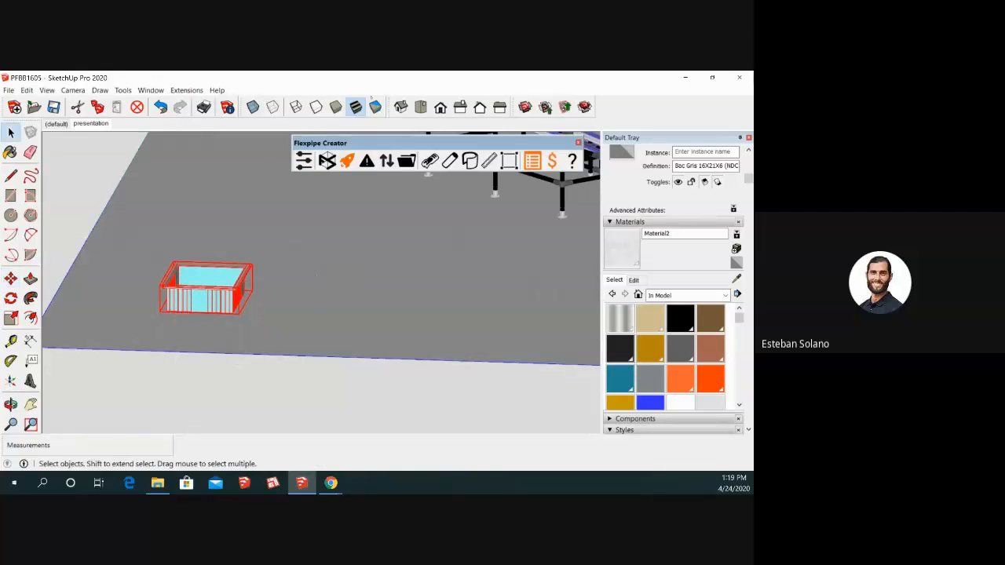
{"action": "left_click", "coordinate": [441, 107]}
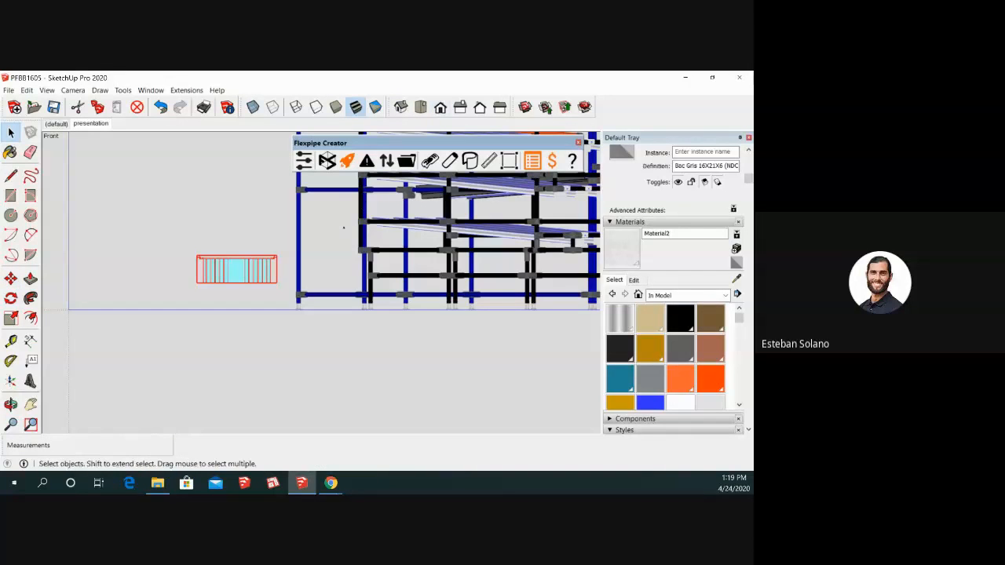
{"action": "key", "text": "t"}
{"action": "scroll", "coordinate": [184, 272], "scroll_direction": "up", "scroll_amount": 5}
{"action": "scroll", "coordinate": [208, 236], "scroll_direction": "up", "scroll_amount": 5}
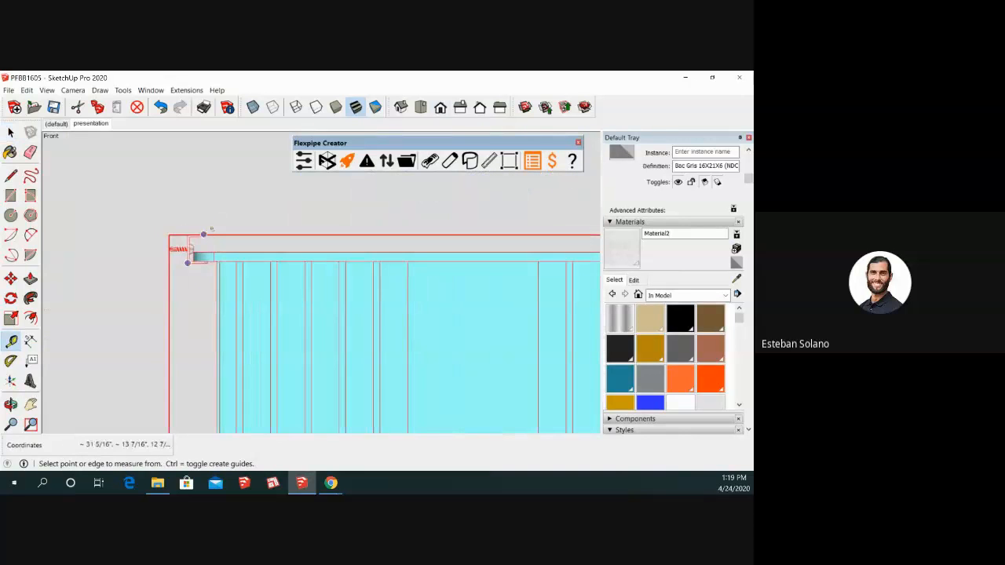
{"action": "key", "text": "space"}
{"action": "left_click", "coordinate": [233, 199]}
- Edit the bin component and delete the side rails on its rim together with their dimension labels
{"action": "scroll", "coordinate": [265, 243], "scroll_direction": "down", "scroll_amount": 2}
{"action": "middle_click_drag", "start_coordinate": [265, 243], "coordinate": [238, 283]}
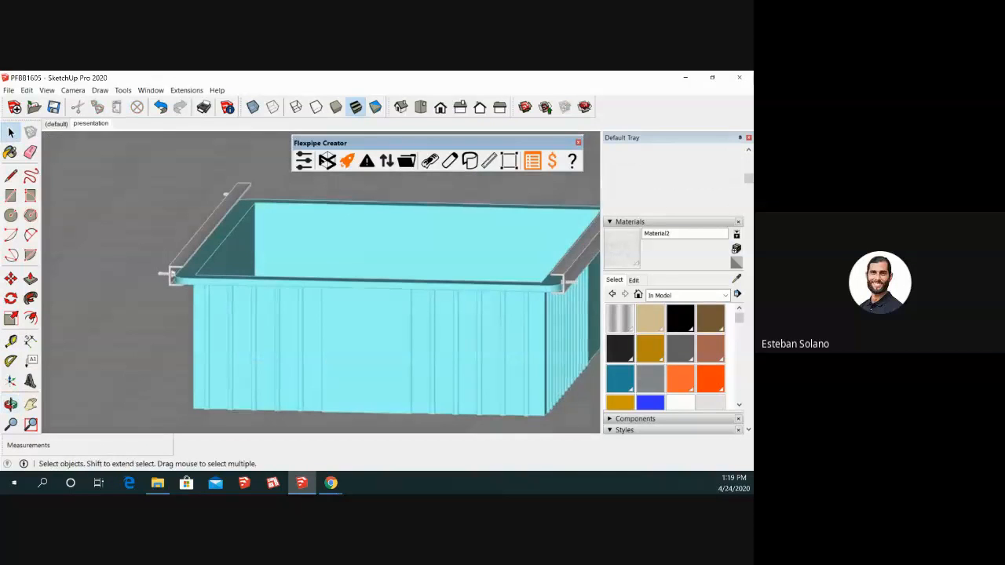
{"action": "double_click", "coordinate": [195, 244]}
{"action": "left_click", "coordinate": [195, 244]}
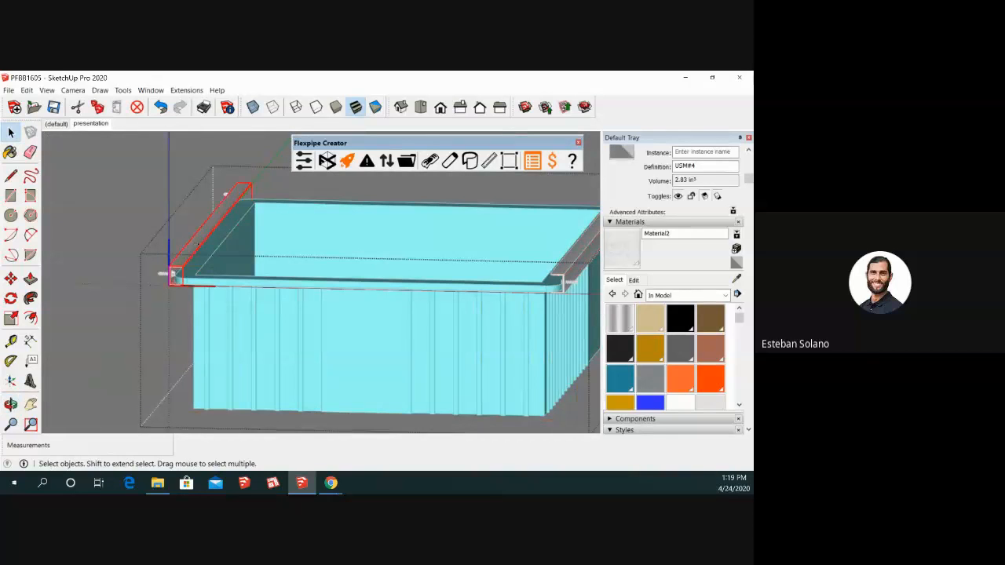
{"action": "left_click", "coordinate": [229, 193]}
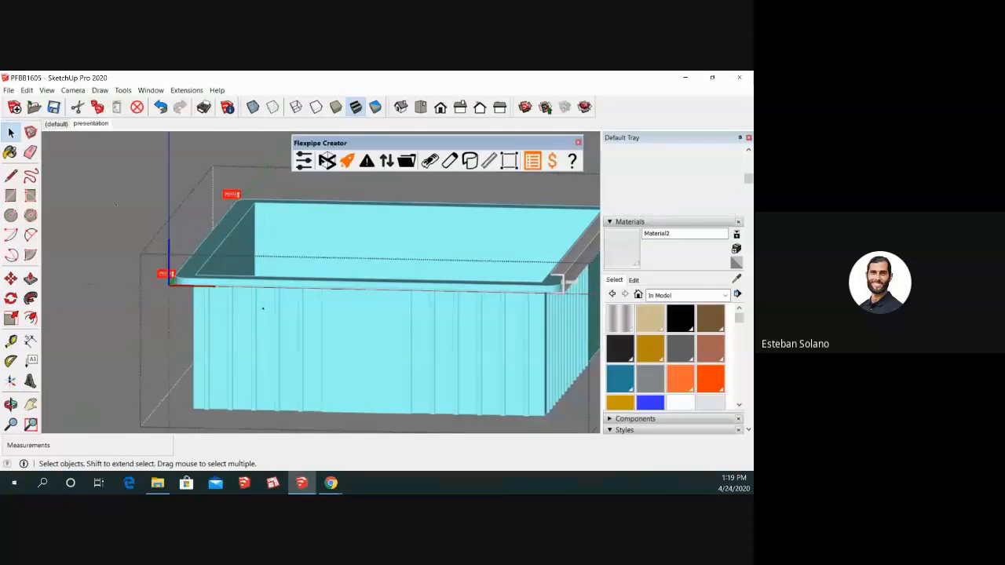
{"action": "scroll", "coordinate": [212, 248], "scroll_direction": "down", "scroll_amount": 3}
{"action": "scroll", "coordinate": [387, 228], "scroll_direction": "up", "scroll_amount": 2}
{"action": "left_click", "coordinate": [379, 210]}
{"action": "scroll", "coordinate": [383, 204], "scroll_direction": "up", "scroll_amount": 3}
{"action": "key", "text": "Delete"}
{"action": "scroll", "coordinate": [322, 271], "scroll_direction": "down", "scroll_amount": 6}
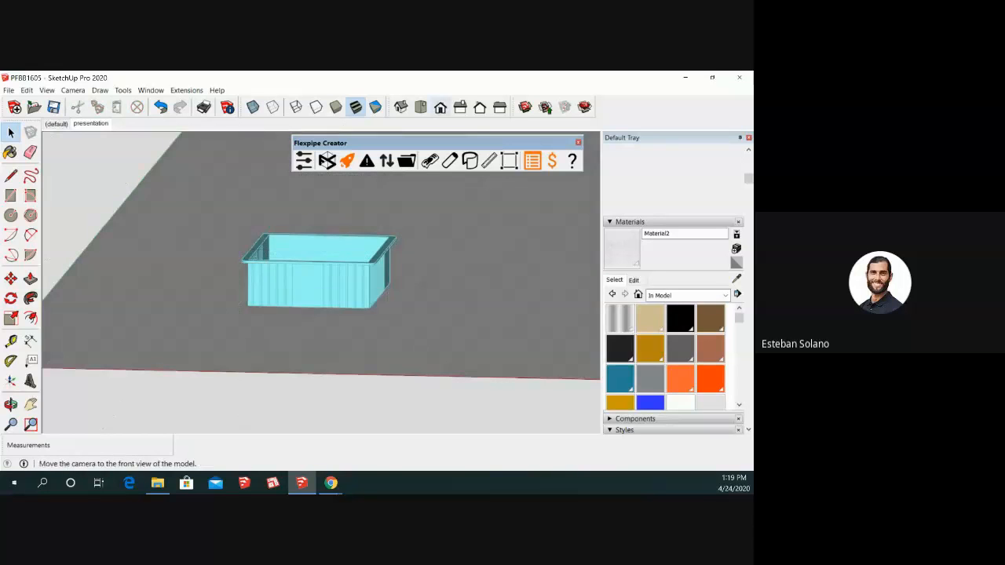
- Measure the bin's overall width across its rim in the front view
{"action": "left_click", "coordinate": [440, 107]}
{"action": "key", "text": "t"}
{"action": "scroll", "coordinate": [255, 283], "scroll_direction": "up", "scroll_amount": 5}
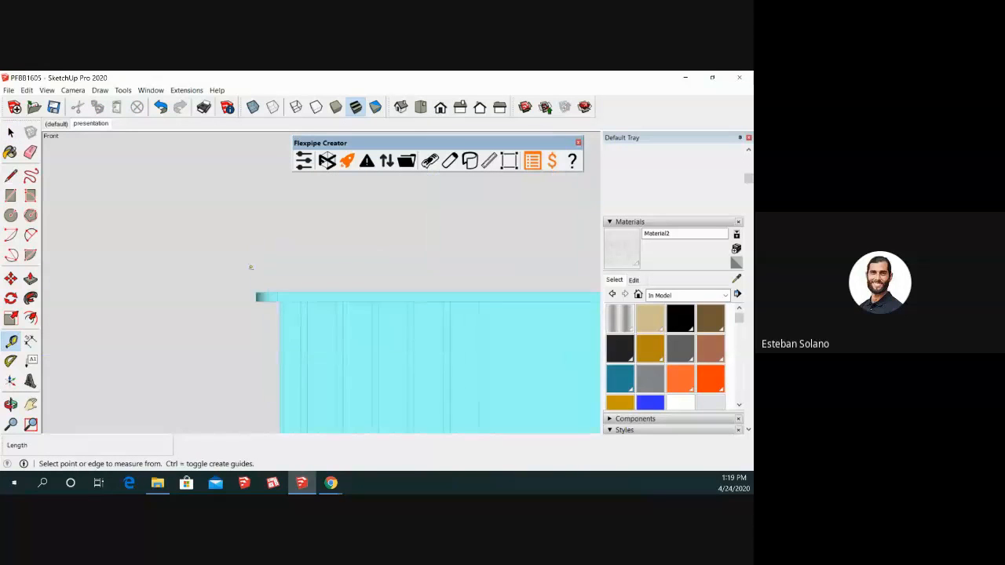
{"action": "left_click", "coordinate": [263, 303]}
{"action": "scroll", "coordinate": [235, 298], "scroll_direction": "down", "scroll_amount": 3}
{"action": "scroll", "coordinate": [509, 292], "scroll_direction": "up", "scroll_amount": 4}
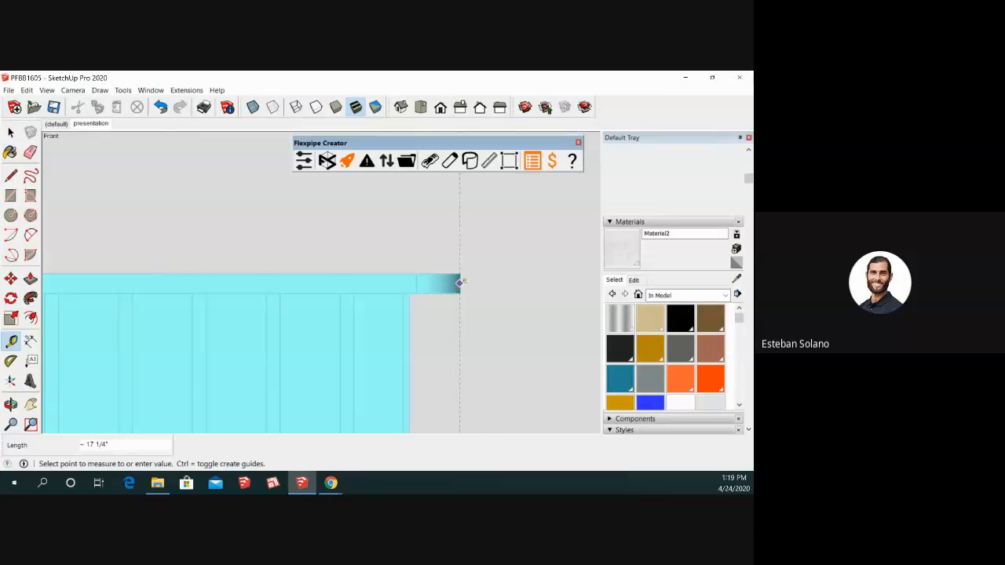
{"action": "key", "text": "space"}
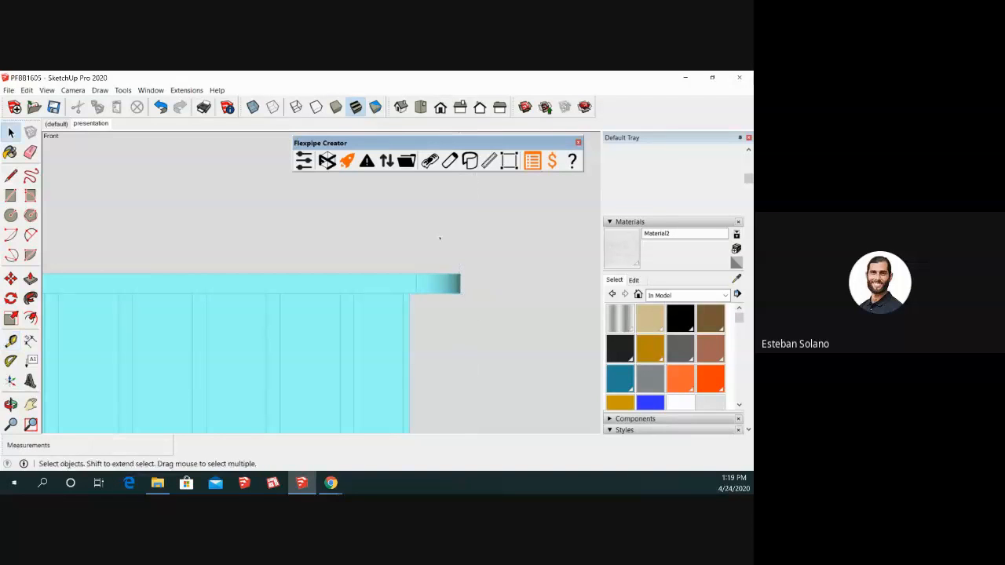
- Measure the bin's overall length between its outer rim edges in the top view
{"action": "left_click", "coordinate": [420, 106]}
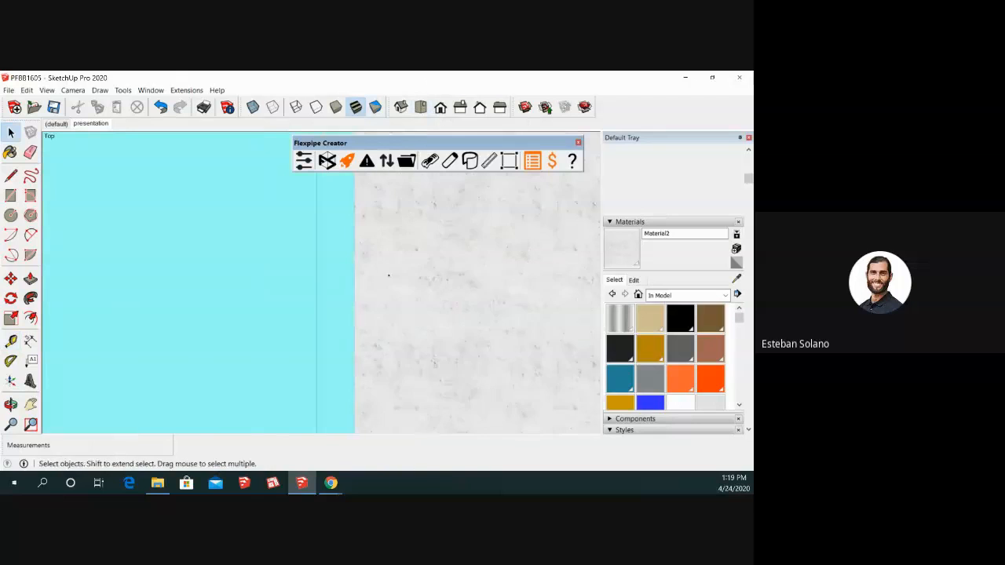
{"action": "key", "text": "t"}
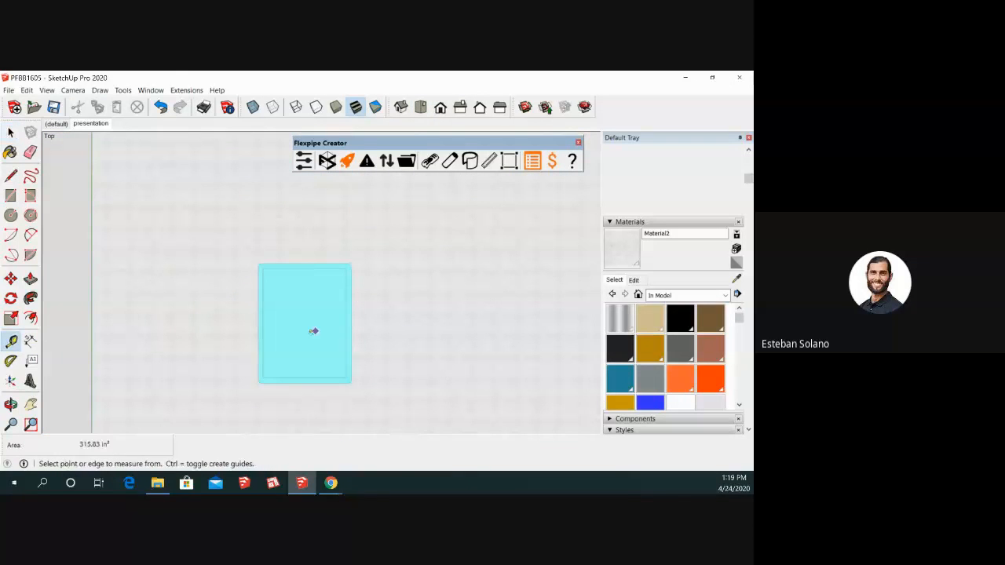
{"action": "scroll", "coordinate": [302, 397], "scroll_direction": "up", "scroll_amount": 4}
{"action": "left_click", "coordinate": [309, 397]}
{"action": "scroll", "coordinate": [307, 391], "scroll_direction": "down", "scroll_amount": 3}
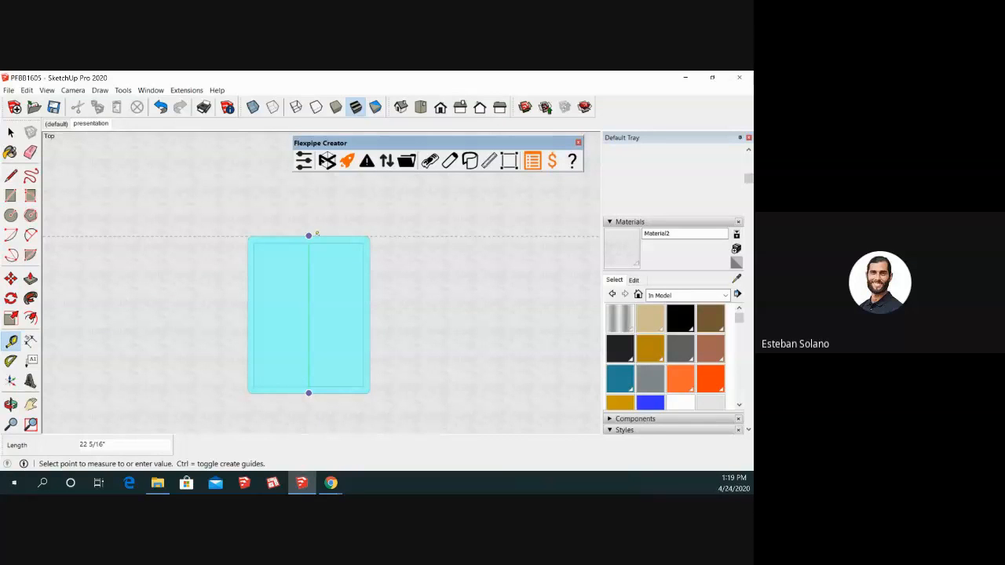
{"action": "key", "text": "space"}
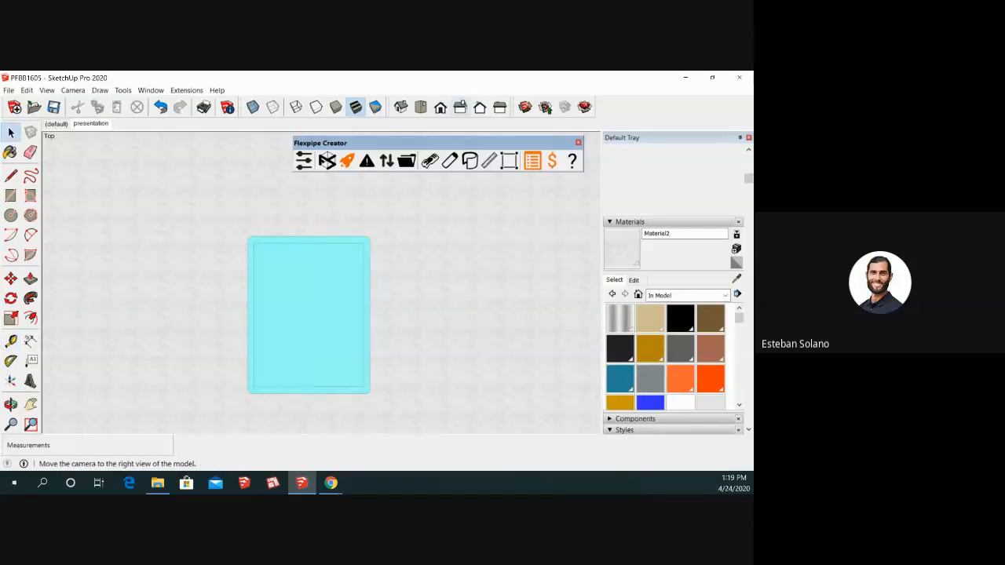
- Measure the bin's height from rim to base in the front view
{"action": "left_click", "coordinate": [461, 108]}
{"action": "key", "text": "t"}
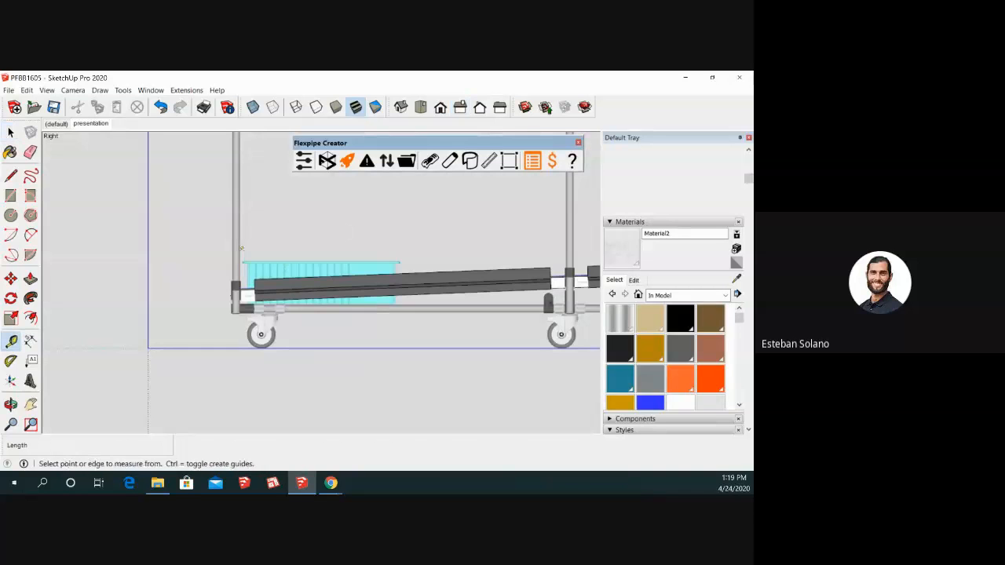
{"action": "scroll", "coordinate": [193, 254], "scroll_direction": "up", "scroll_amount": 2}
{"action": "scroll", "coordinate": [193, 254], "scroll_direction": "down", "scroll_amount": 1}
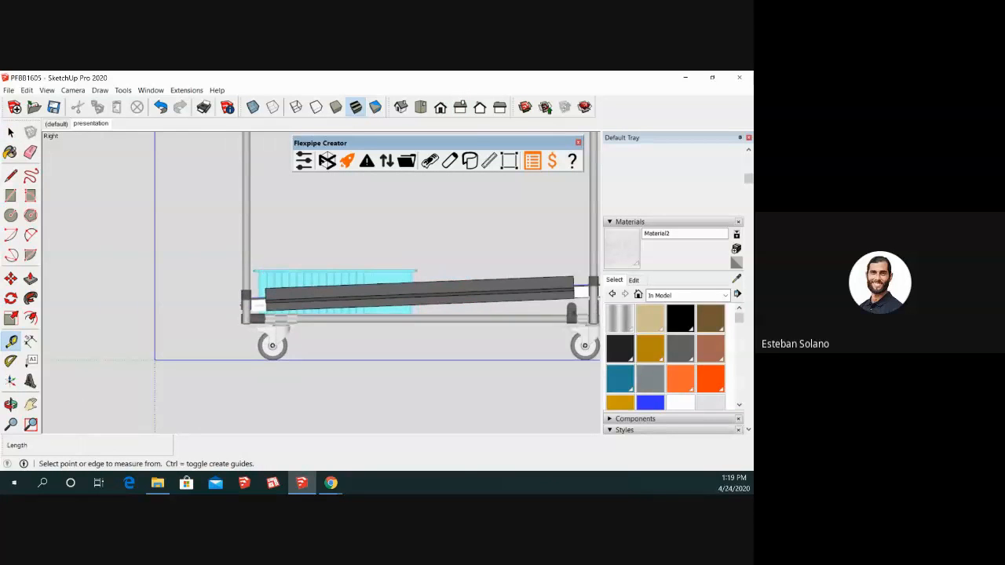
{"action": "left_click", "coordinate": [421, 107]}
{"action": "scroll", "coordinate": [411, 356], "scroll_direction": "down", "scroll_amount": 5}
{"action": "scroll", "coordinate": [110, 358], "scroll_direction": "up", "scroll_amount": 2}
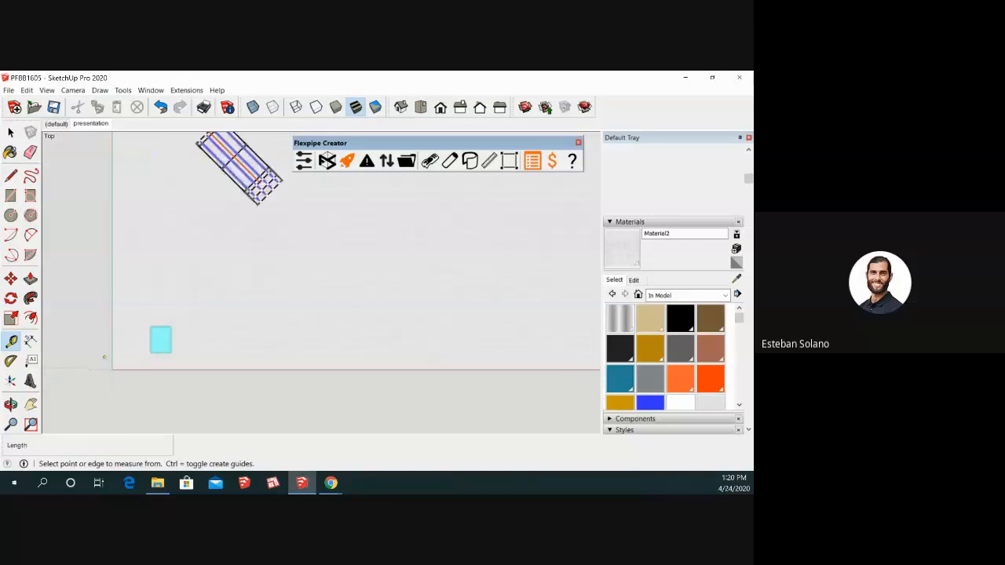
{"action": "left_click", "coordinate": [441, 107]}
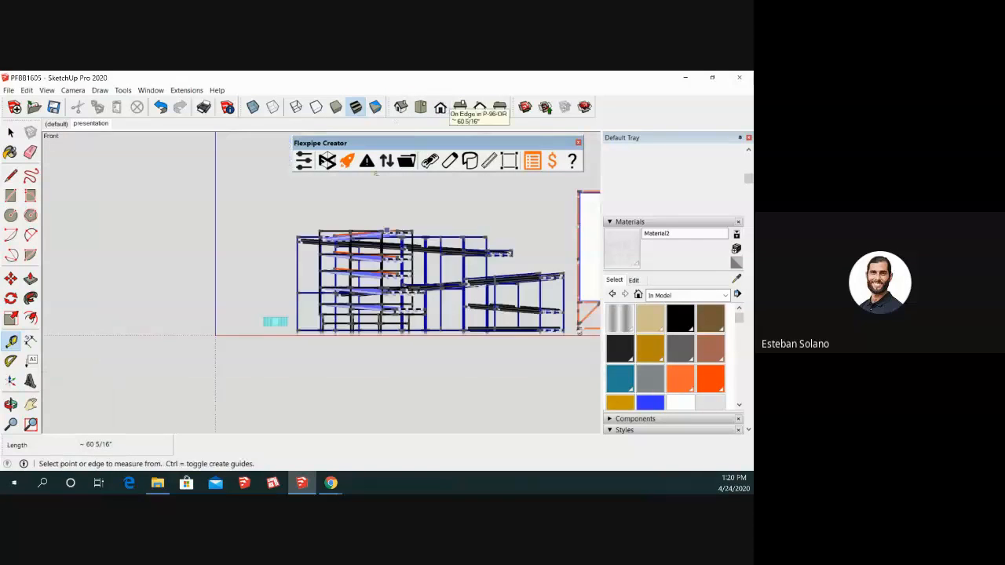
{"action": "scroll", "coordinate": [318, 290], "scroll_direction": "up", "scroll_amount": 3}
{"action": "scroll", "coordinate": [328, 282], "scroll_direction": "up", "scroll_amount": 3}
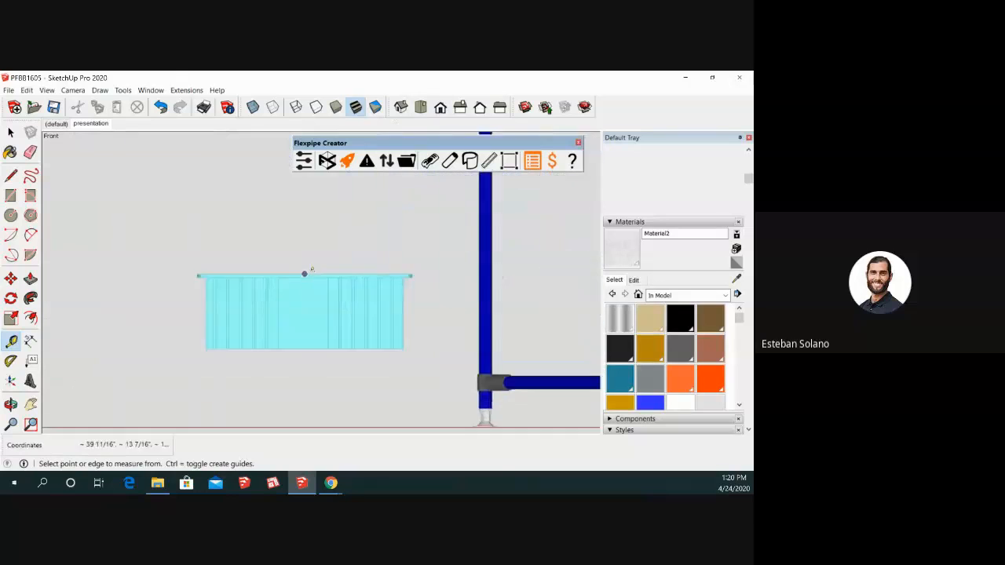
{"action": "left_click", "coordinate": [309, 283]}
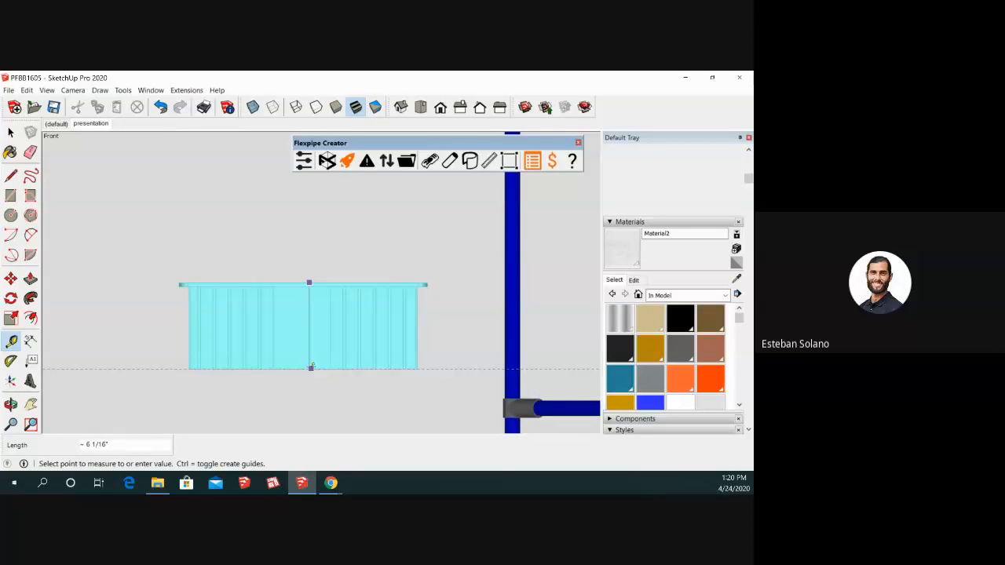
{"action": "key", "text": "space"}
{"action": "scroll", "coordinate": [419, 328], "scroll_direction": "down", "scroll_amount": 3}
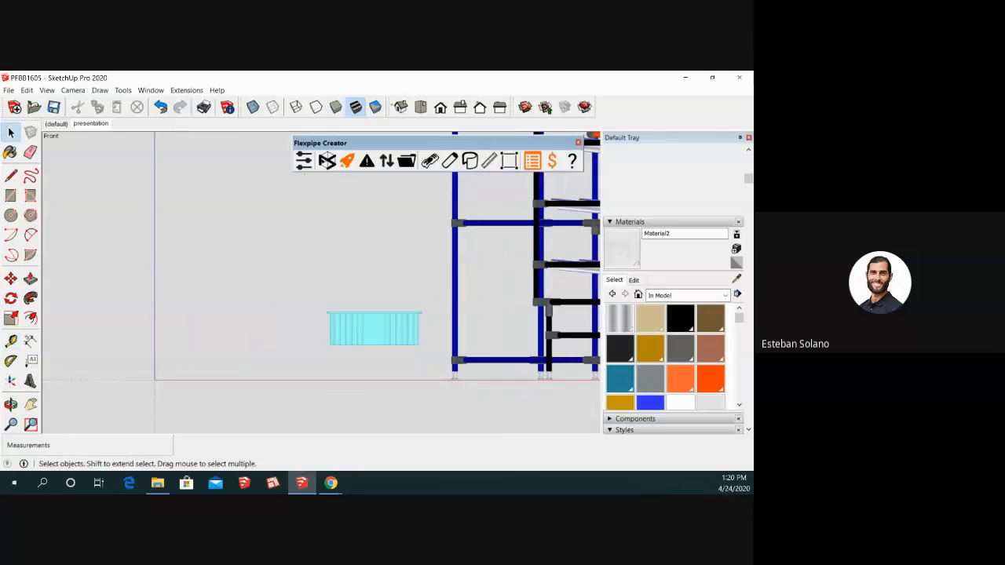
- Move the bin away from the floor's front corner to the open area beyond the existing small rack
{"action": "left_click", "coordinate": [420, 107]}
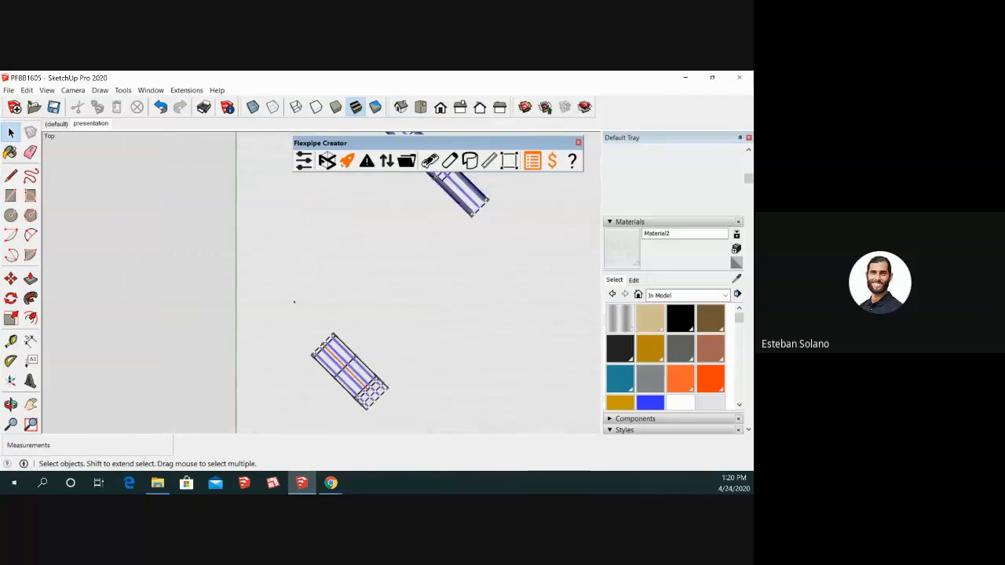
{"action": "left_click_drag", "start_coordinate": [282, 369], "coordinate": [311, 413]}
{"action": "key", "text": "m"}
{"action": "left_click", "coordinate": [280, 358]}
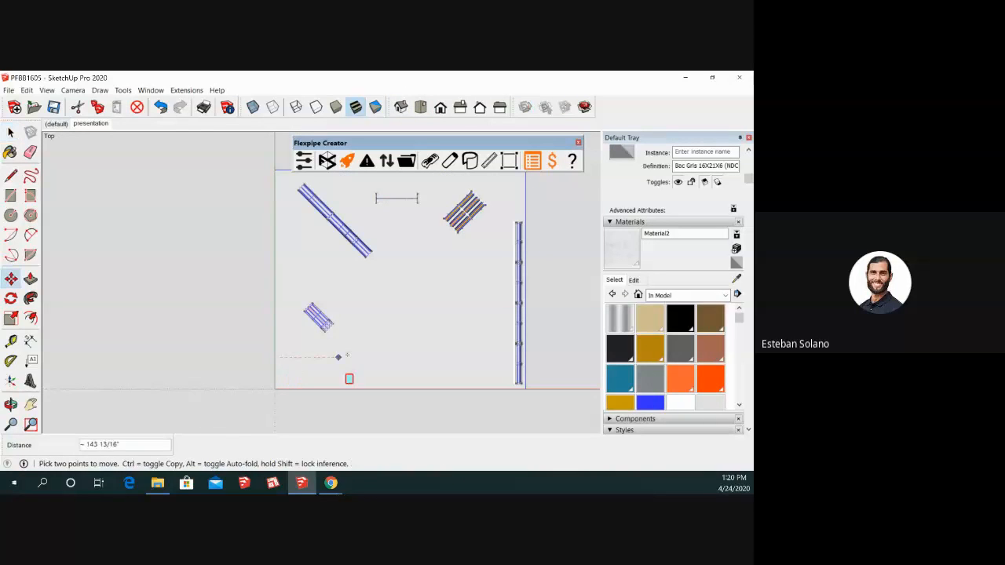
{"action": "left_click", "coordinate": [398, 354]}
{"action": "left_click", "coordinate": [411, 366]}
{"action": "left_click", "coordinate": [412, 334]}
{"action": "key", "text": "space"}
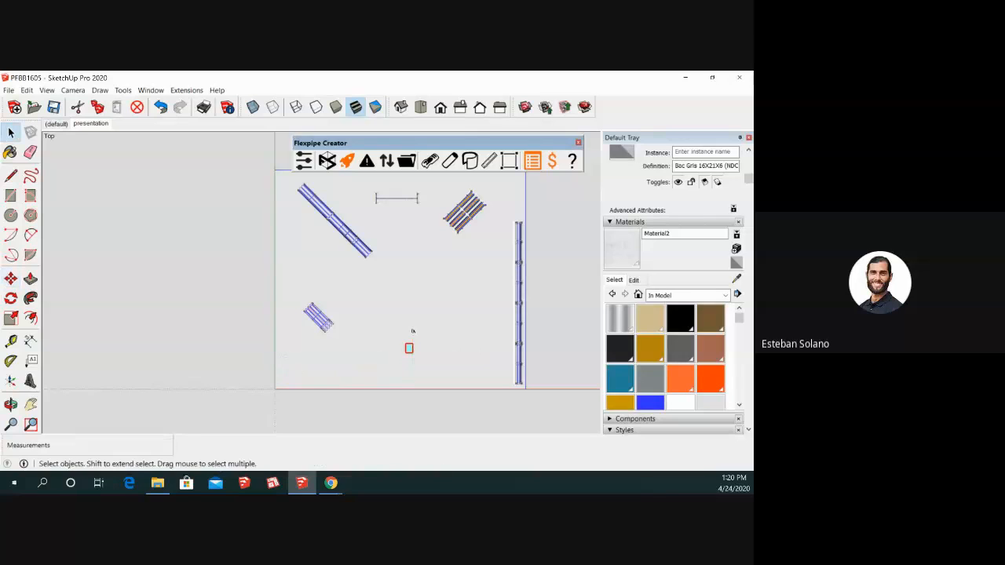
- Select the bin and draw a 24 by 20 inch rectangle on the floor beneath it
{"action": "scroll", "coordinate": [412, 331], "scroll_direction": "up", "scroll_amount": 5}
{"action": "middle_click", "coordinate": [409, 340]}
{"action": "middle_click_drag", "start_coordinate": [409, 339], "coordinate": [417, 315]}
{"action": "scroll", "coordinate": [417, 314], "scroll_direction": "up", "scroll_amount": 3}
{"action": "scroll", "coordinate": [416, 312], "scroll_direction": "down", "scroll_amount": 2}
{"action": "scroll", "coordinate": [421, 310], "scroll_direction": "up", "scroll_amount": 2}
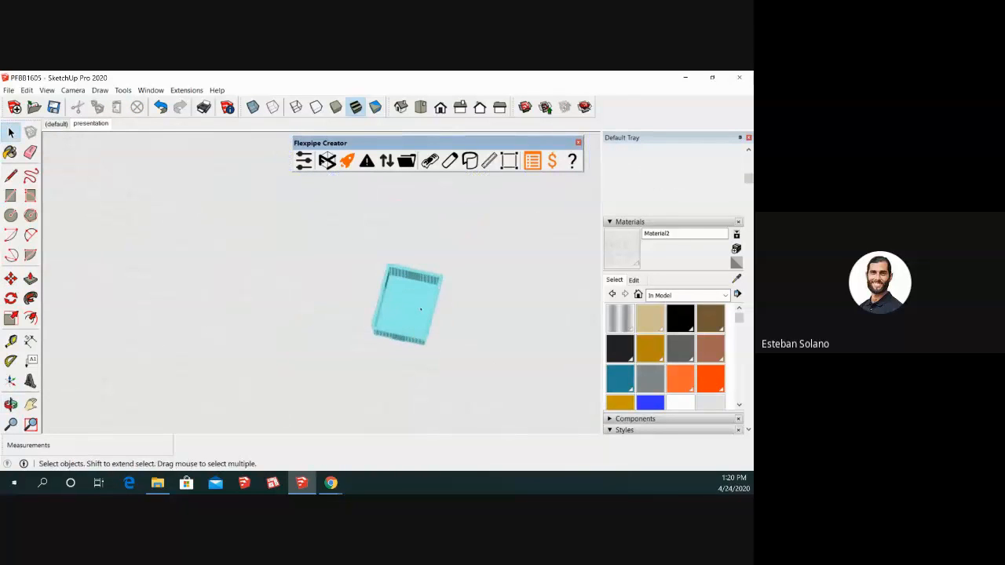
{"action": "left_click", "coordinate": [420, 310]}
{"action": "scroll", "coordinate": [420, 310], "scroll_direction": "down", "scroll_amount": 2}
{"action": "left_click", "coordinate": [11, 196]}
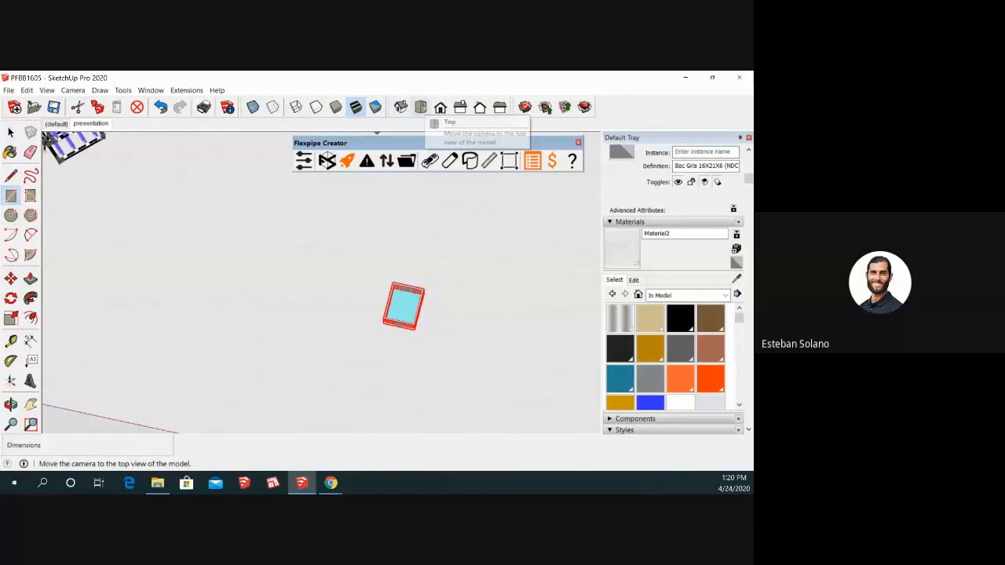
{"action": "left_click", "coordinate": [421, 108]}
{"action": "scroll", "coordinate": [209, 270], "scroll_direction": "down", "scroll_amount": 1}
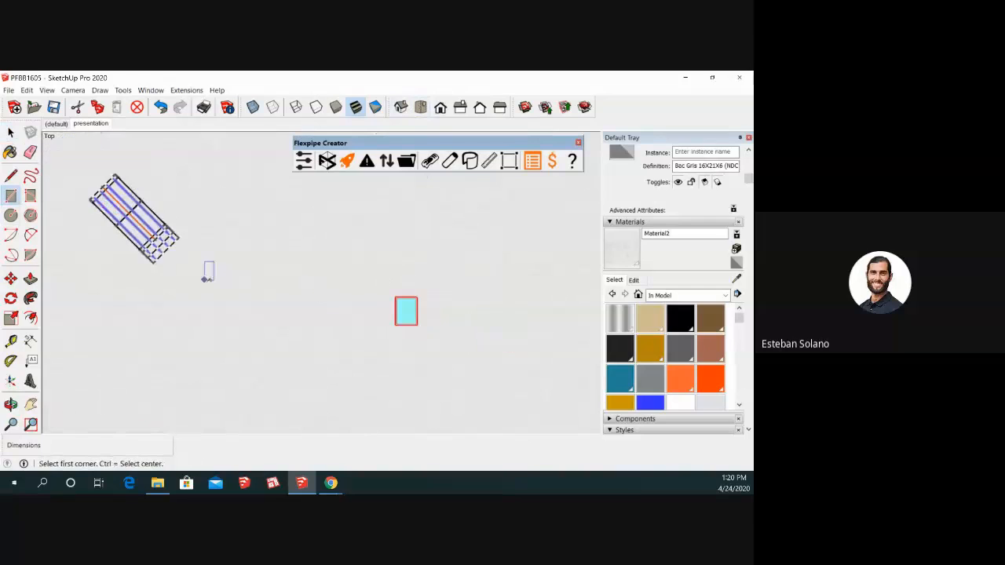
{"action": "scroll", "coordinate": [415, 325], "scroll_direction": "up", "scroll_amount": 2}
{"action": "scroll", "coordinate": [415, 325], "scroll_direction": "up", "scroll_amount": 2}
{"action": "left_click", "coordinate": [364, 315]}
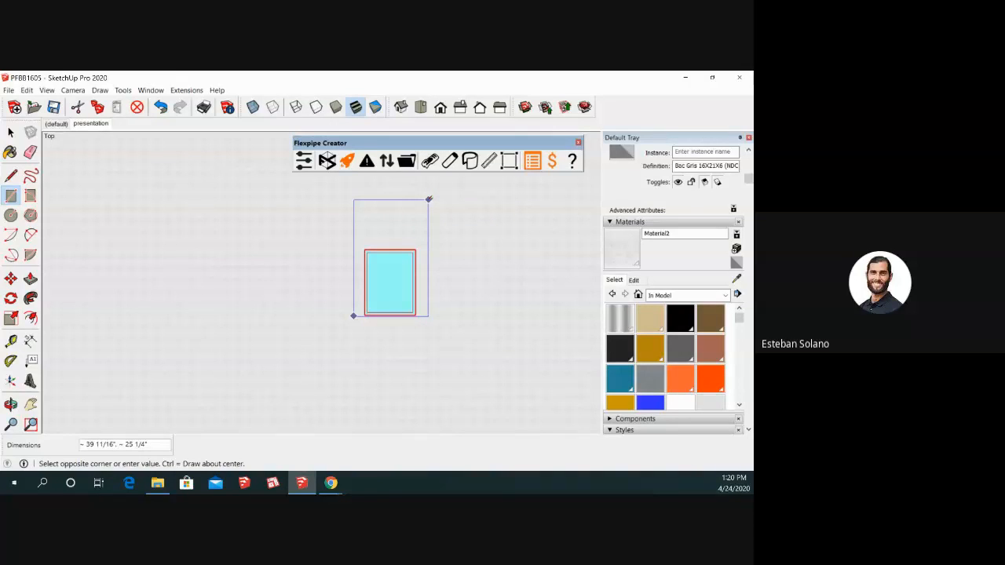
{"action": "type", "text": "2"}
{"action": "key", "text": "BackSpace"}
{"action": "key", "text": "BackSpace"}
{"action": "key", "text": "BackSpace"}
{"action": "key", "text": "BackSpace"}
{"action": "key", "text": "BackSpace"}
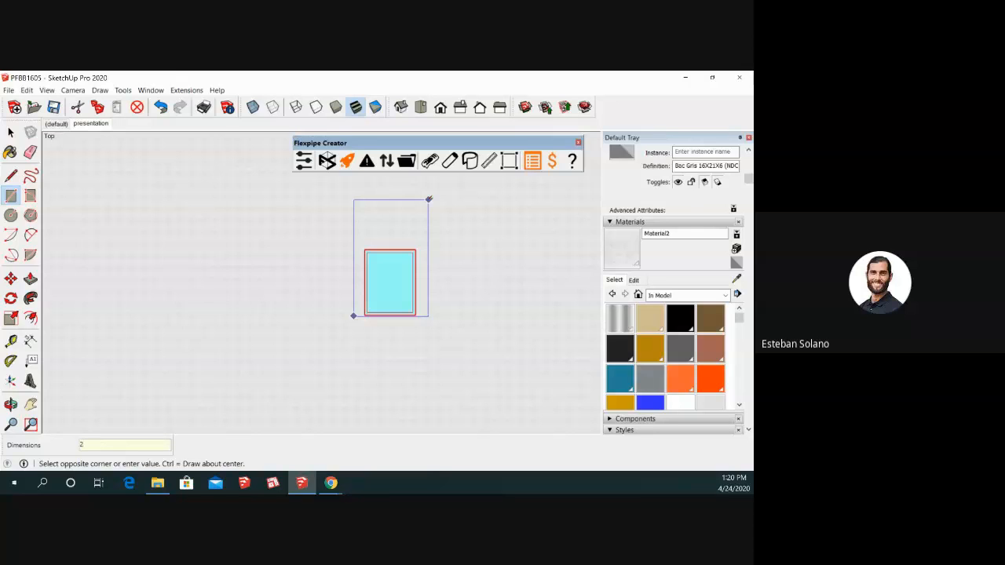
{"action": "key", "text": "Return"}
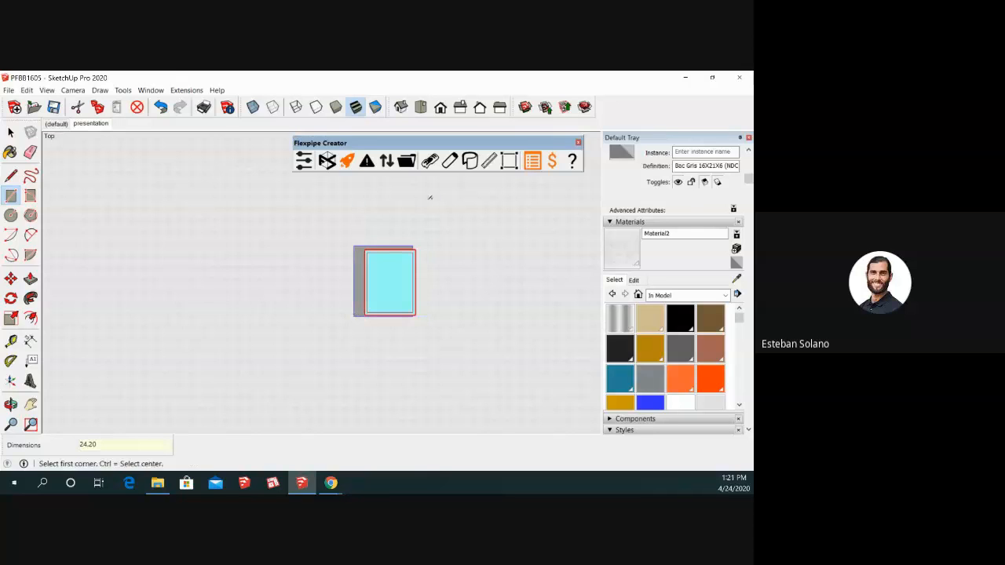
- Move the bin horizontally so that it is centred over the rectangle
{"action": "key", "text": "space"}
{"action": "scroll", "coordinate": [403, 281], "scroll_direction": "up", "scroll_amount": 3}
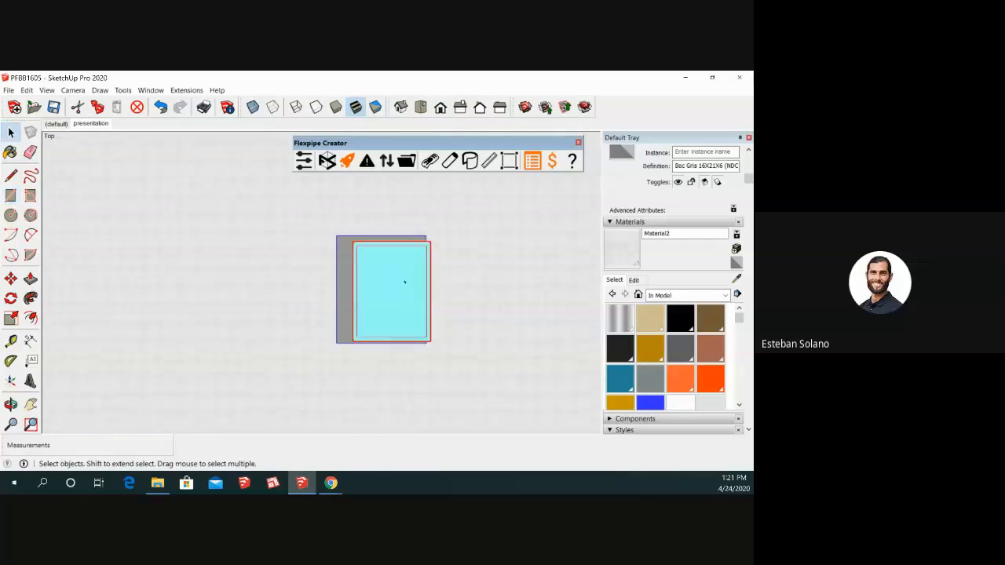
{"action": "key", "text": "m"}
{"action": "left_click", "coordinate": [503, 260]}
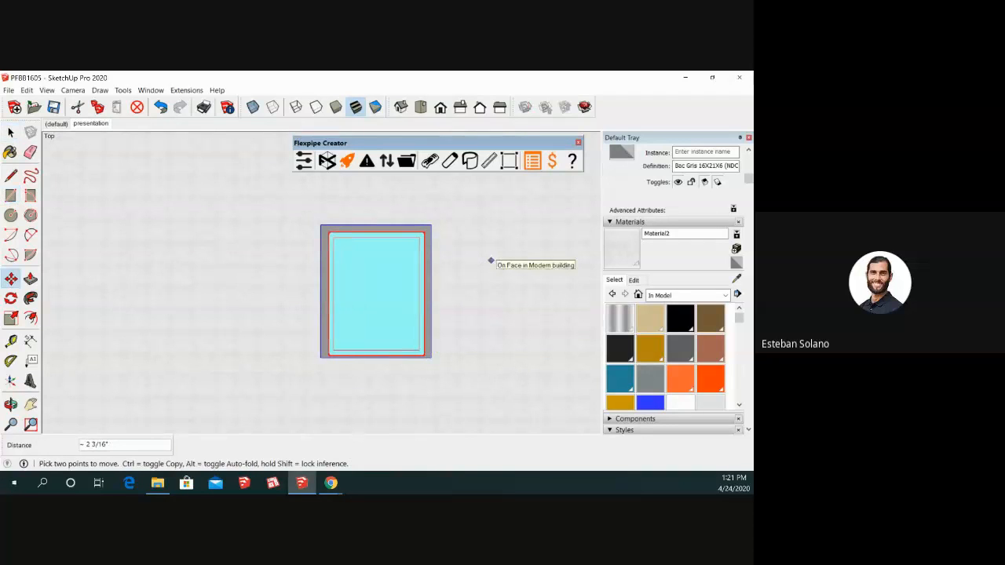
{"action": "left_click", "coordinate": [491, 260]}
{"action": "scroll", "coordinate": [393, 266], "scroll_direction": "up", "scroll_amount": 3}
{"action": "left_click", "coordinate": [204, 251]}
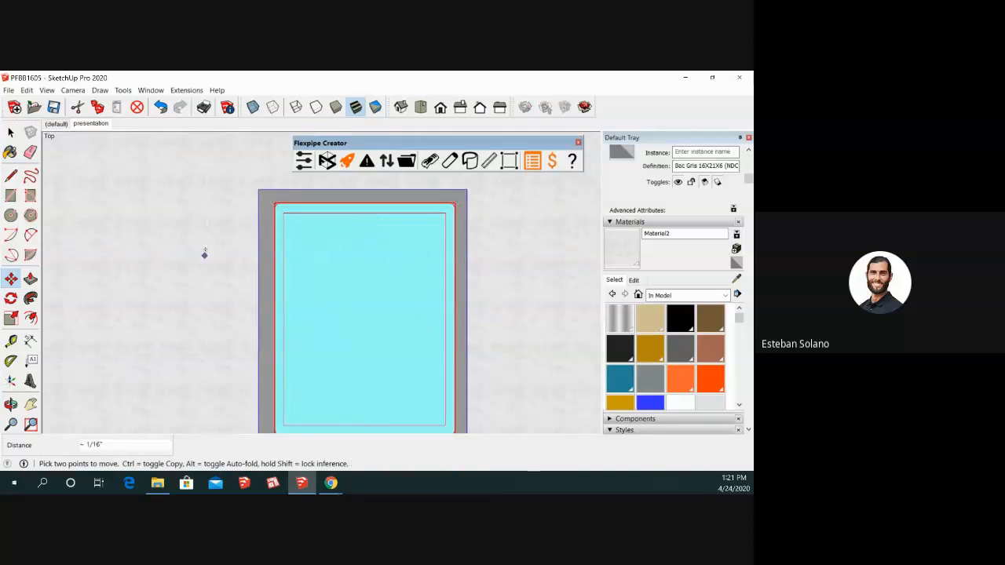
{"action": "left_click", "coordinate": [204, 256]}
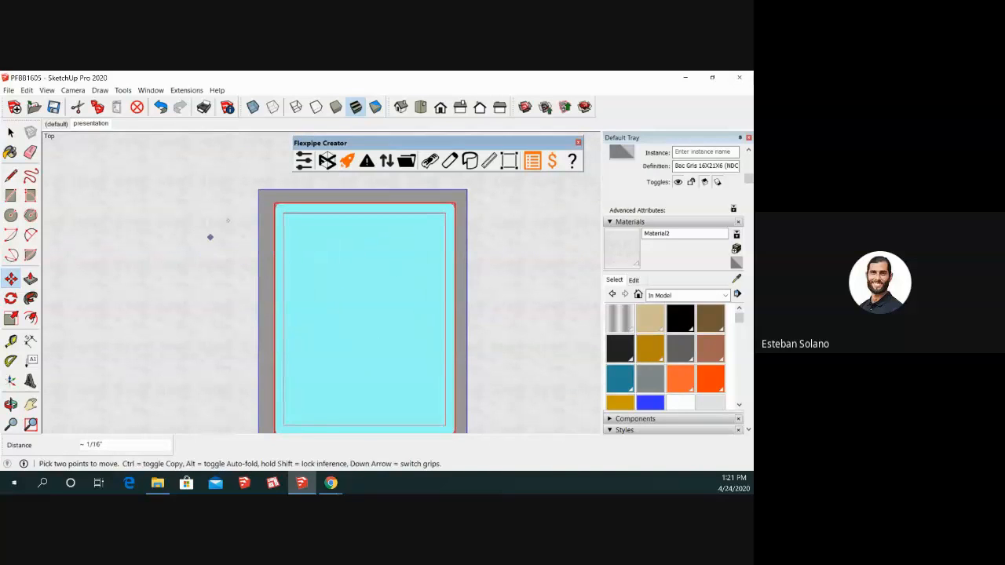
{"action": "scroll", "coordinate": [240, 223], "scroll_direction": "down", "scroll_amount": 1}
{"action": "scroll", "coordinate": [360, 286], "scroll_direction": "up", "scroll_amount": 1}
{"action": "scroll", "coordinate": [473, 294], "scroll_direction": "down", "scroll_amount": 3}
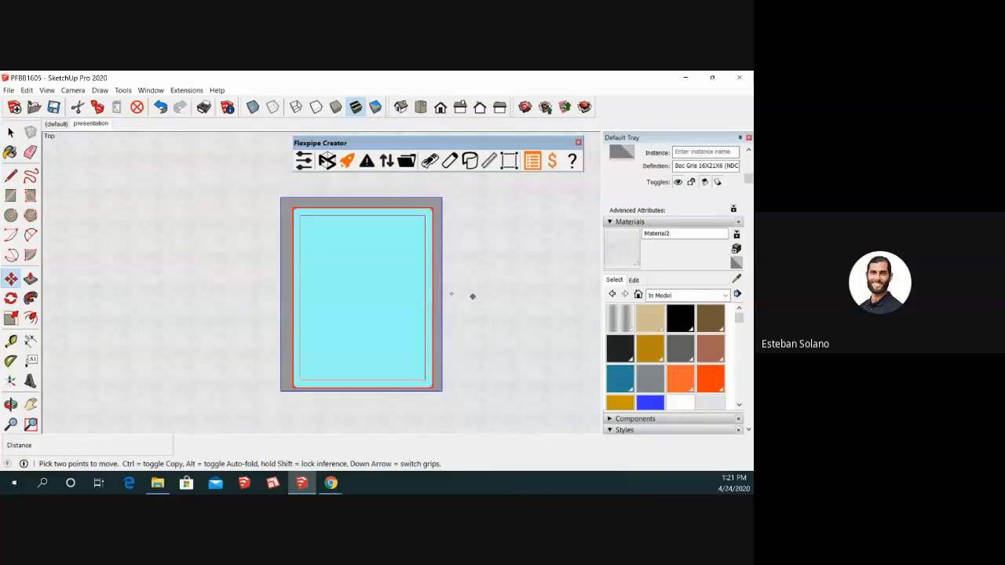
- Examine the bin's alignment over the rectangle at an angle and from above
{"action": "middle_click_drag", "start_coordinate": [444, 340], "coordinate": [391, 119]}
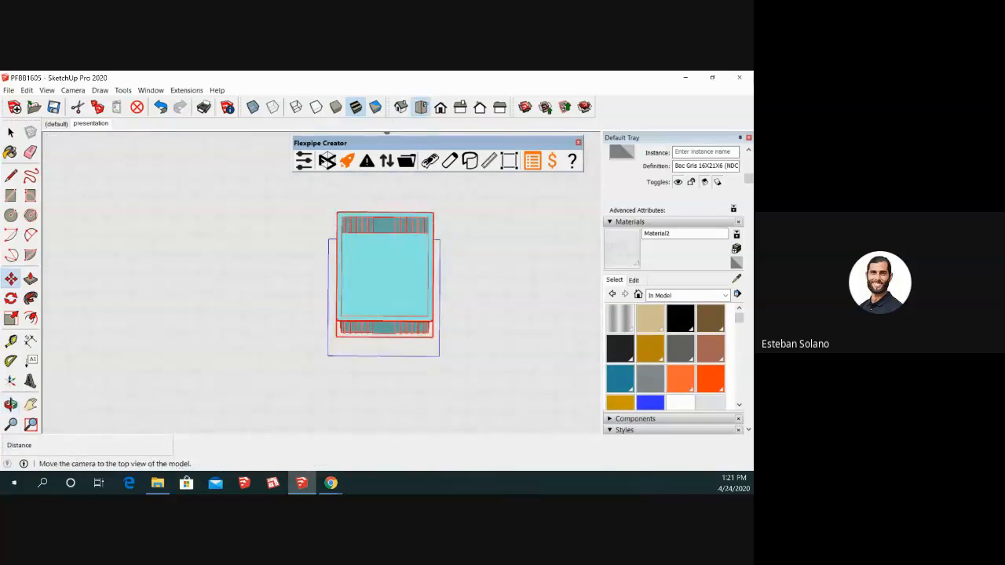
{"action": "left_click", "coordinate": [421, 107]}
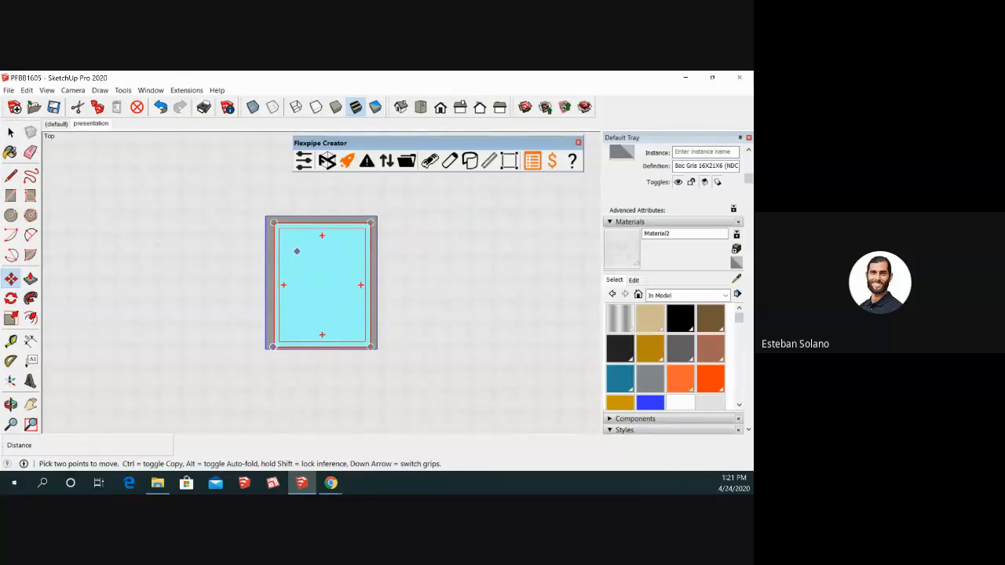
{"action": "scroll", "coordinate": [294, 252], "scroll_direction": "up", "scroll_amount": 1}
{"action": "left_click", "coordinate": [293, 248]}
{"action": "scroll", "coordinate": [294, 248], "scroll_direction": "down", "scroll_amount": 1}
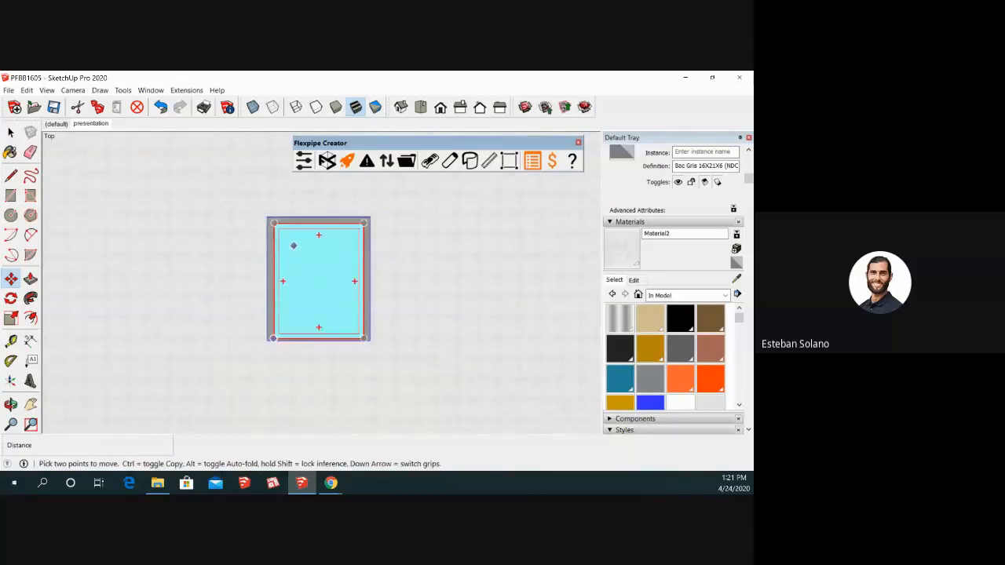
{"action": "key", "text": "space"}
{"action": "scroll", "coordinate": [393, 224], "scroll_direction": "up", "scroll_amount": 1}
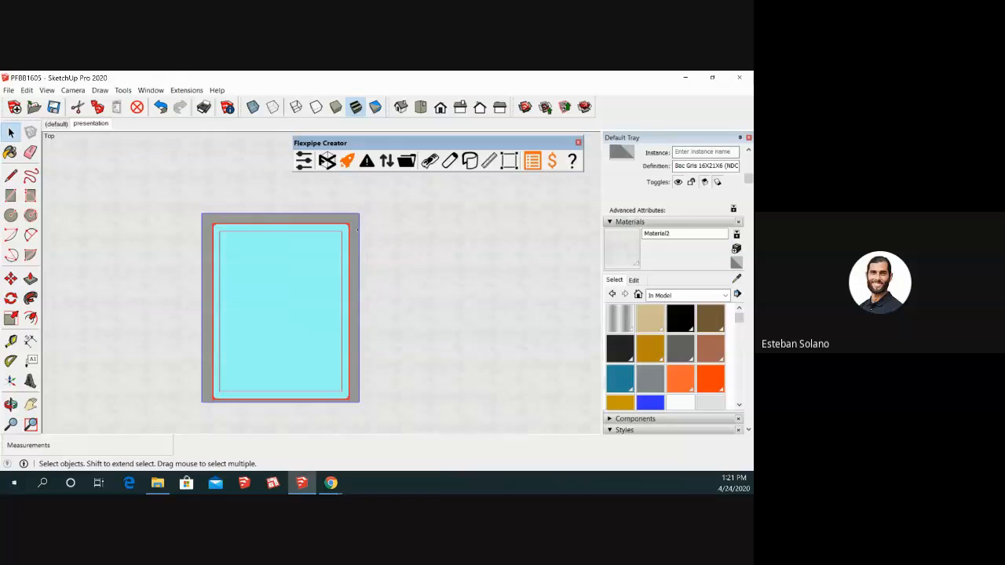
{"action": "scroll", "coordinate": [351, 314], "scroll_direction": "down", "scroll_amount": 1}
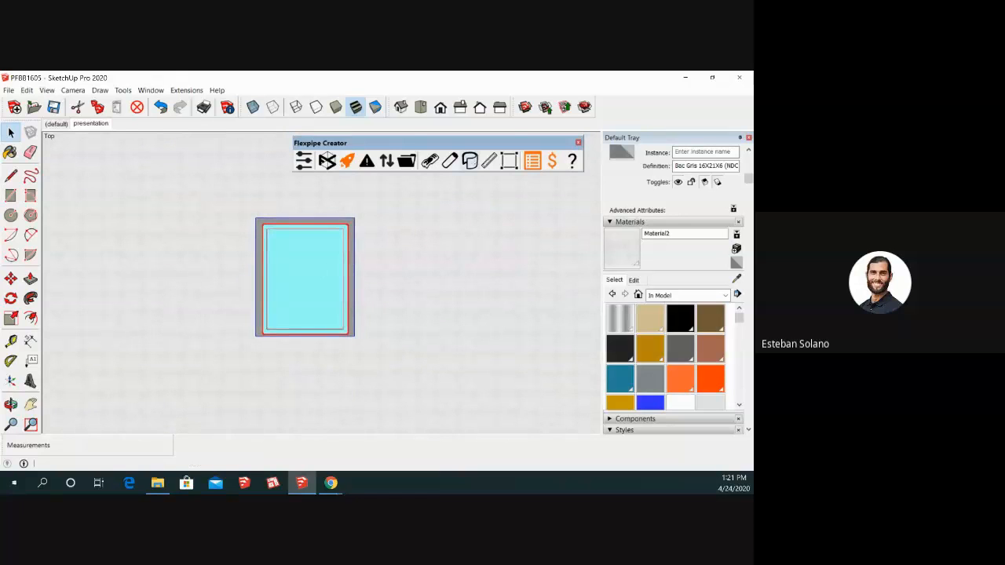
- Copy the rectangle under the bin 24 inches along its long side so that both rectangles adjoin end to end
{"action": "left_click", "coordinate": [470, 160]}
{"action": "middle_click_drag", "start_coordinate": [355, 243], "coordinate": [313, 208]}
{"action": "scroll", "coordinate": [379, 312], "scroll_direction": "up", "scroll_amount": 2}
{"action": "left_click", "coordinate": [309, 303]}
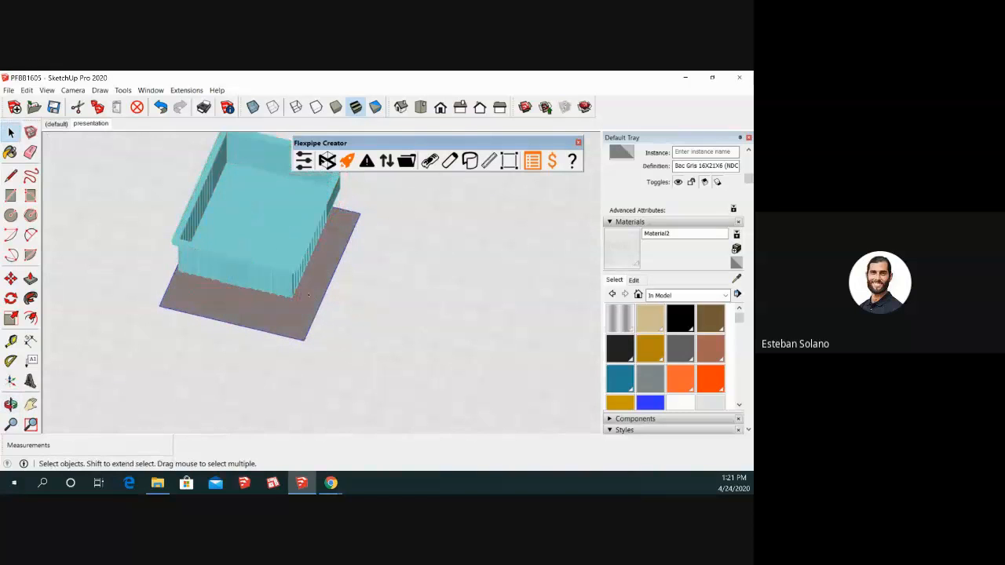
{"action": "middle_click_drag", "start_coordinate": [351, 294], "coordinate": [344, 179]}
{"action": "key", "text": "m"}
{"action": "middle_click_drag", "start_coordinate": [387, 337], "coordinate": [348, 352]}
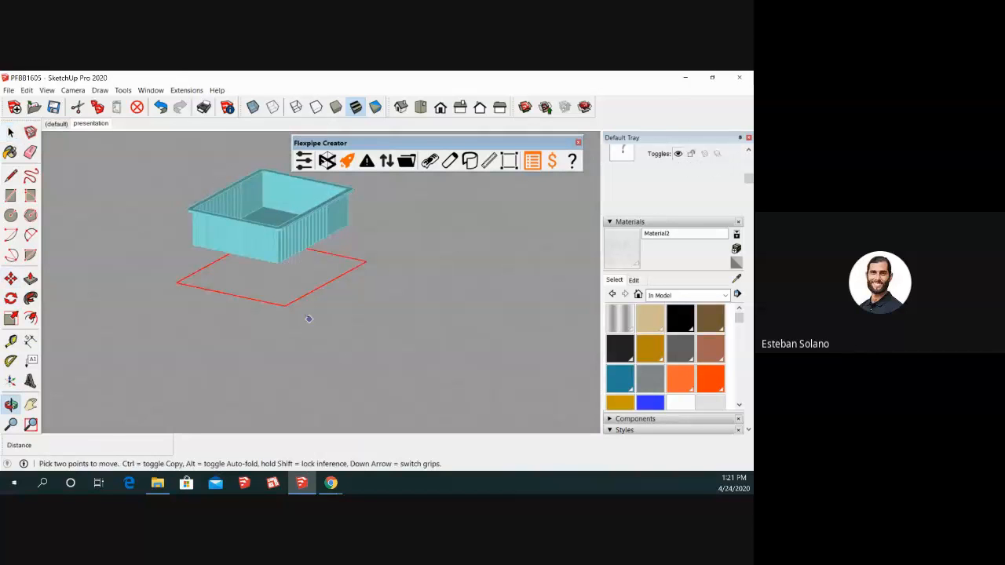
{"action": "left_click", "coordinate": [285, 306]}
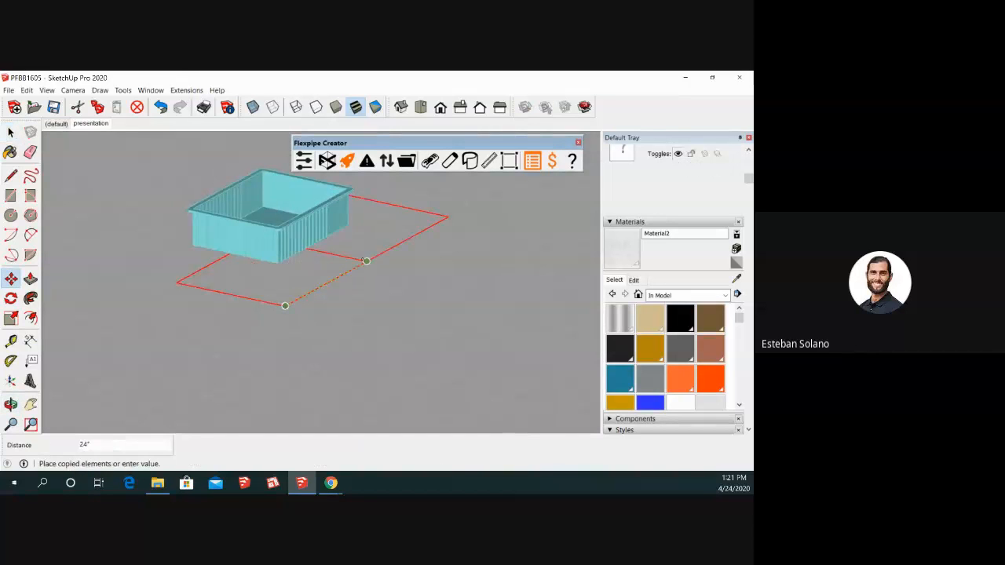
{"action": "key", "text": "space"}
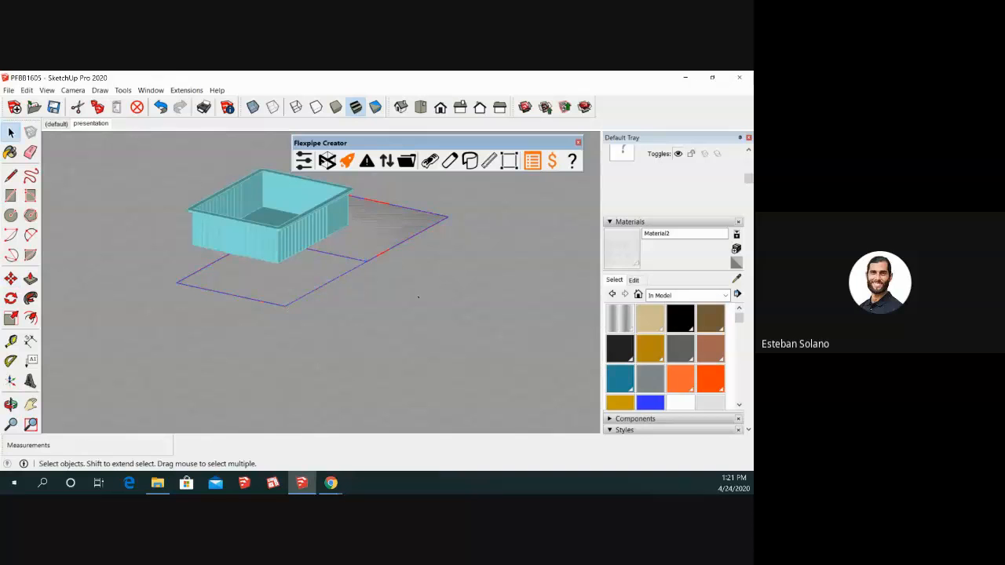
- Turn on Flexpipe Creator's edges-only frame mode and Push/Pull the empty rectangle beyond the bin up 48 inches
{"action": "left_click", "coordinate": [421, 107]}
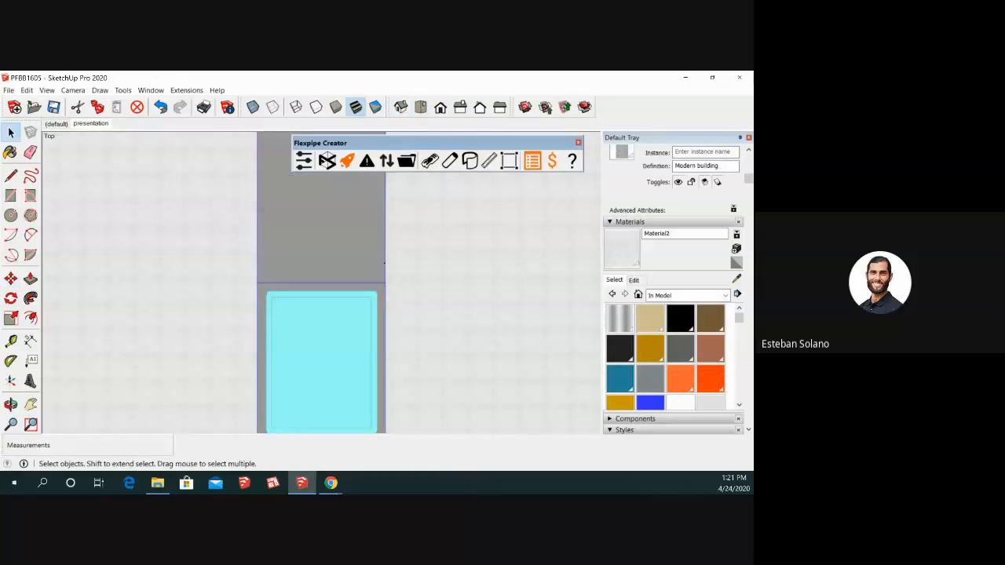
{"action": "scroll", "coordinate": [317, 309], "scroll_direction": "up", "scroll_amount": 3}
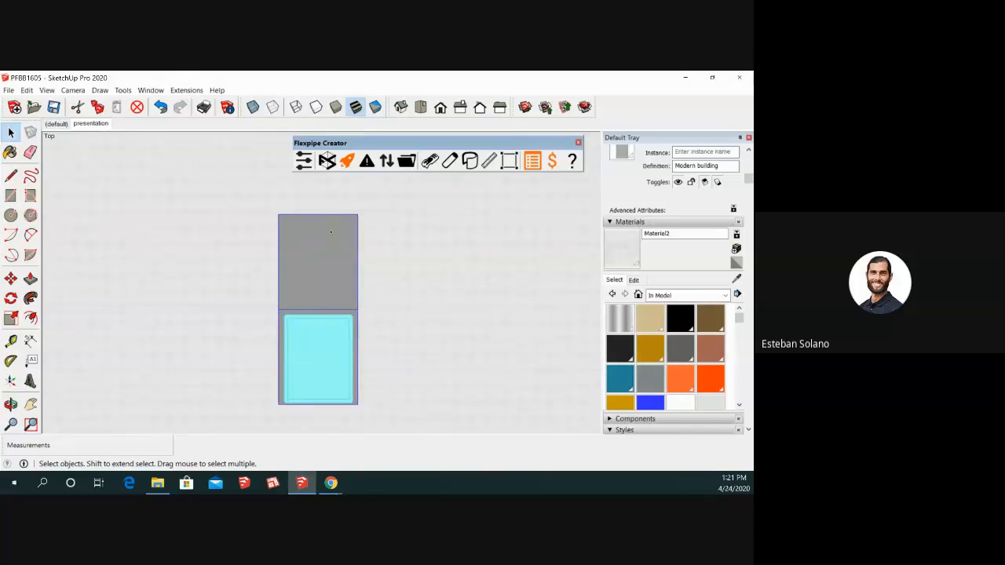
{"action": "middle_click_drag", "start_coordinate": [373, 365], "coordinate": [371, 314]}
{"action": "left_click", "coordinate": [344, 317]}
{"action": "left_click", "coordinate": [366, 377]}
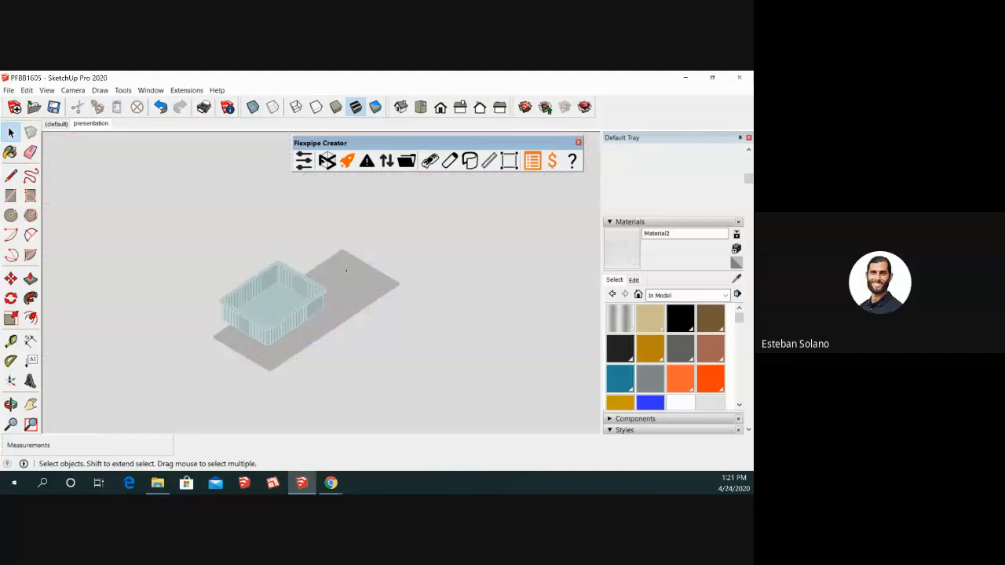
{"action": "left_click", "coordinate": [346, 312]}
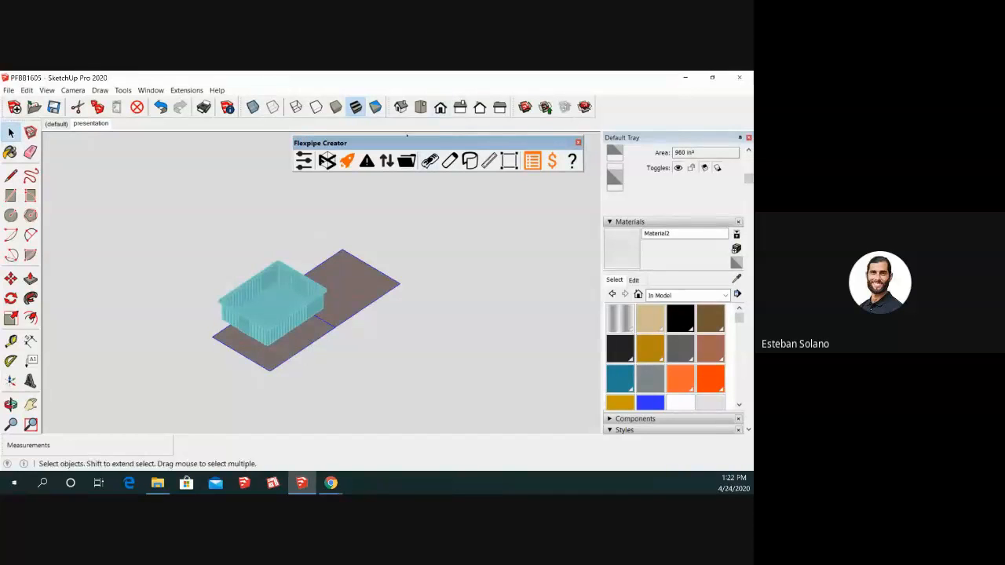
{"action": "left_click", "coordinate": [328, 161]}
{"action": "key", "text": "p"}
{"action": "left_click", "coordinate": [354, 287]}
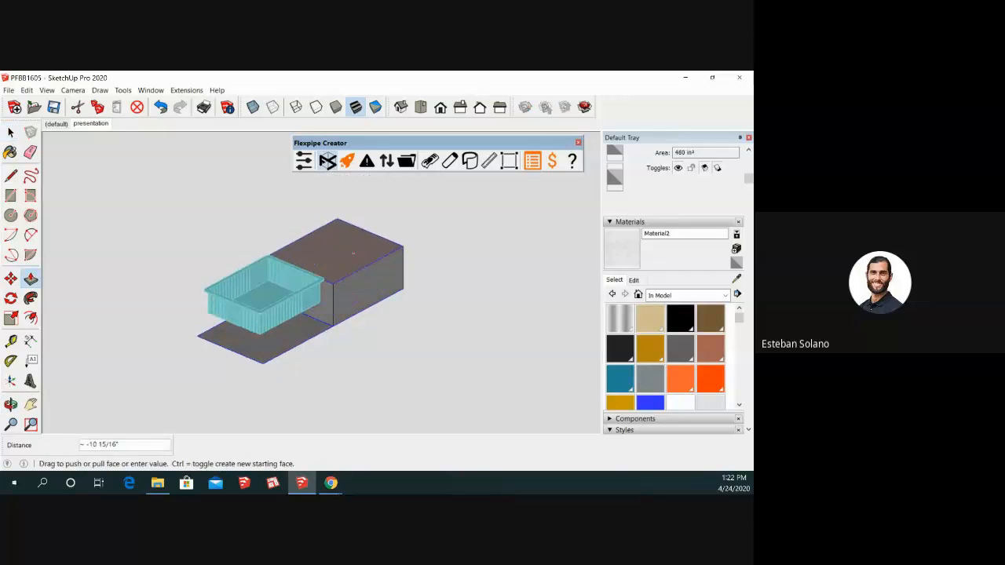
{"action": "type", "text": "4"}
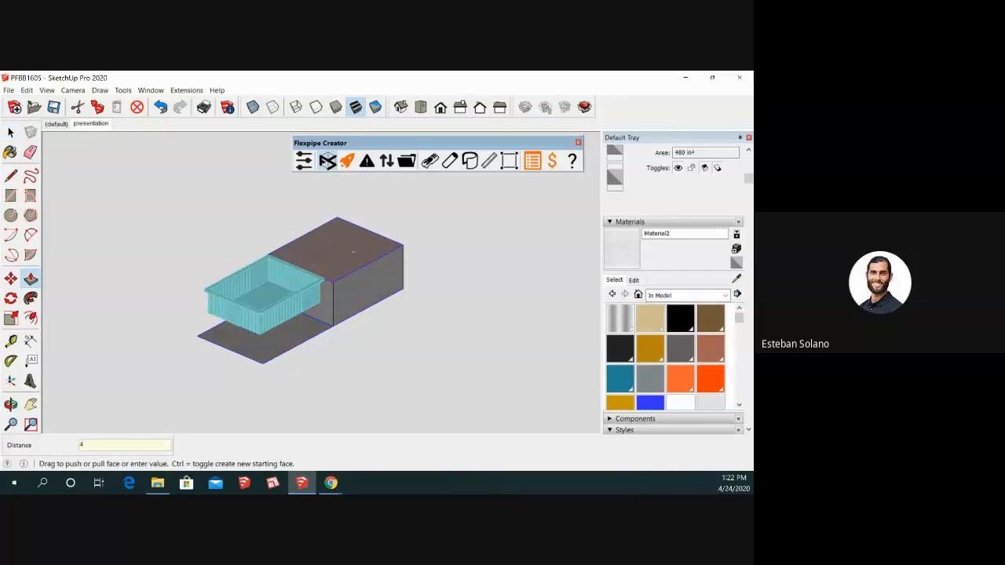
{"action": "key", "text": "Return"}
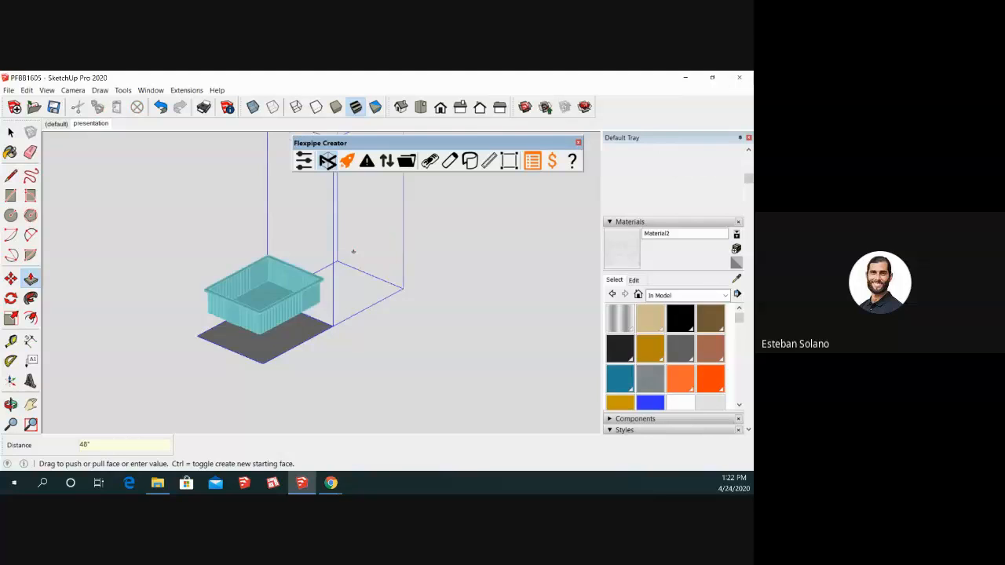
- Push/Pull the rectangle beneath the bin up 48 inches to match the adjoining frame's height
{"action": "key", "text": "space"}
{"action": "scroll", "coordinate": [353, 249], "scroll_direction": "down", "scroll_amount": 3}
{"action": "scroll", "coordinate": [302, 307], "scroll_direction": "up", "scroll_amount": 3}
{"action": "left_click", "coordinate": [318, 298]}
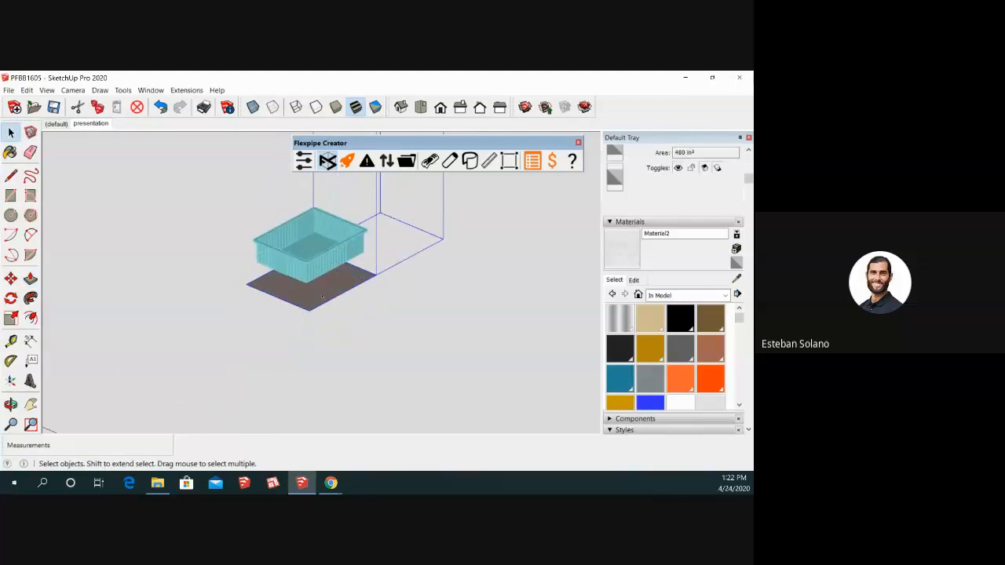
{"action": "key", "text": "p"}
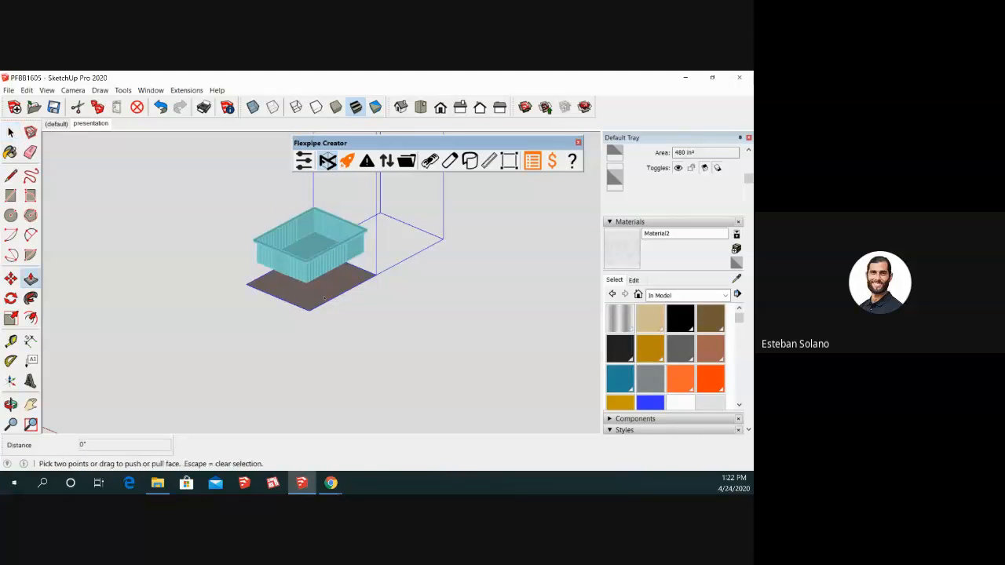
{"action": "left_click", "coordinate": [323, 294]}
{"action": "type", "text": "48"}
{"action": "key", "text": "Return"}
{"action": "scroll", "coordinate": [319, 269], "scroll_direction": "down", "scroll_amount": 2}
{"action": "key", "text": "space"}
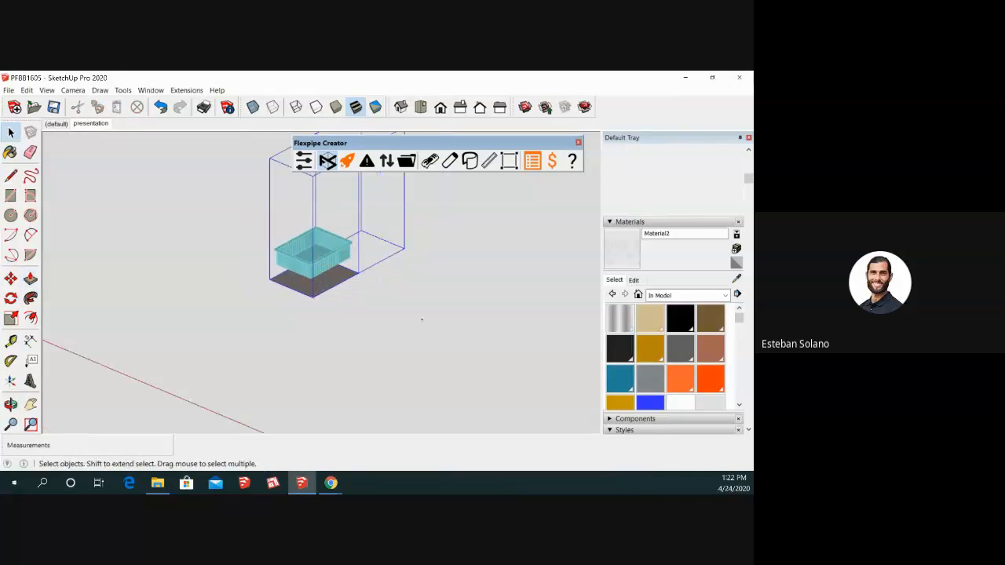
- Delete the horizontal dividing edges between the two bays at the top and bottom of the frame
{"action": "middle_click_drag", "start_coordinate": [342, 275], "coordinate": [377, 300]}
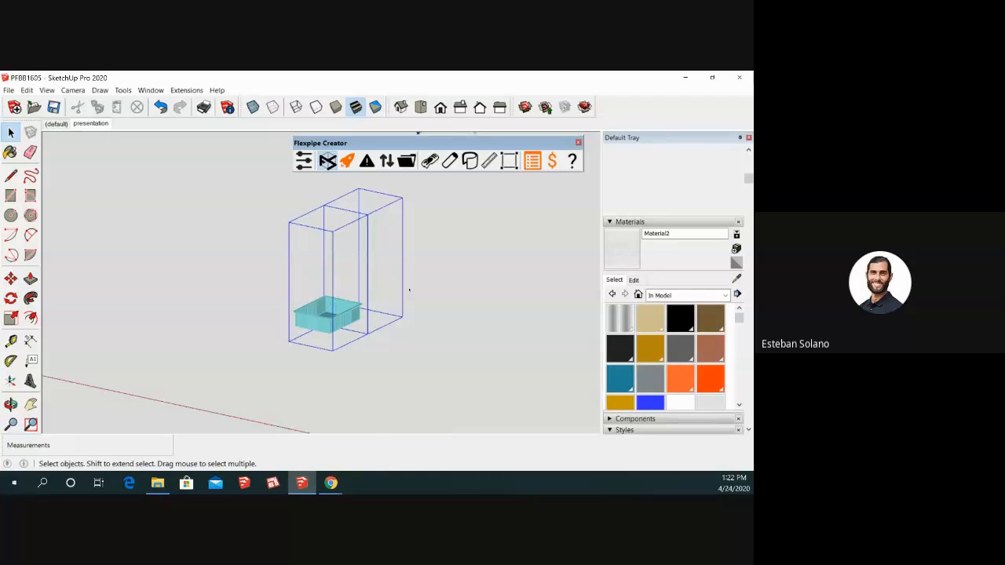
{"action": "scroll", "coordinate": [346, 200], "scroll_direction": "up", "scroll_amount": 3}
{"action": "left_click", "coordinate": [352, 215]}
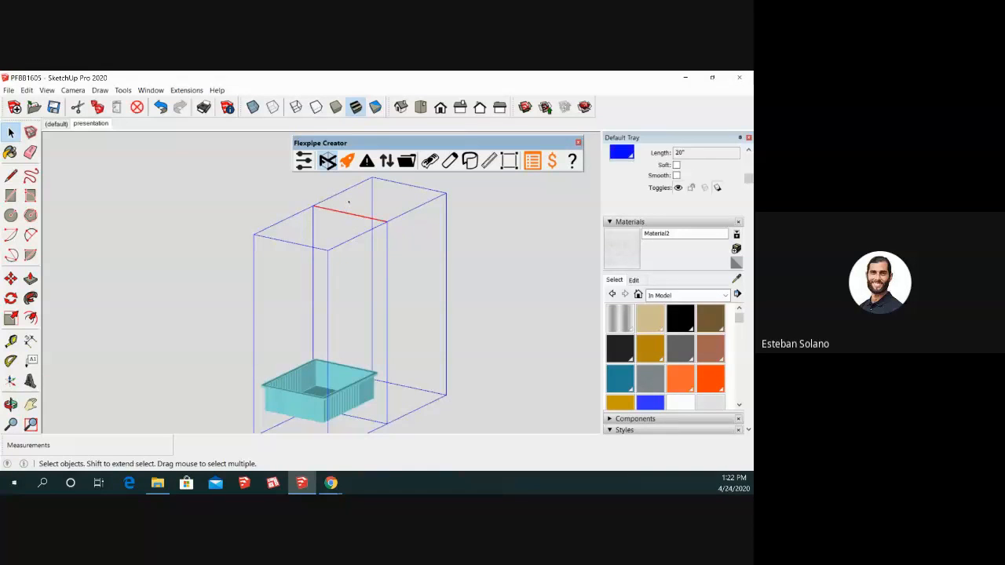
{"action": "left_click", "coordinate": [348, 201]}
{"action": "scroll", "coordinate": [353, 211], "scroll_direction": "down", "scroll_amount": 2}
{"action": "scroll", "coordinate": [366, 360], "scroll_direction": "up", "scroll_amount": 3}
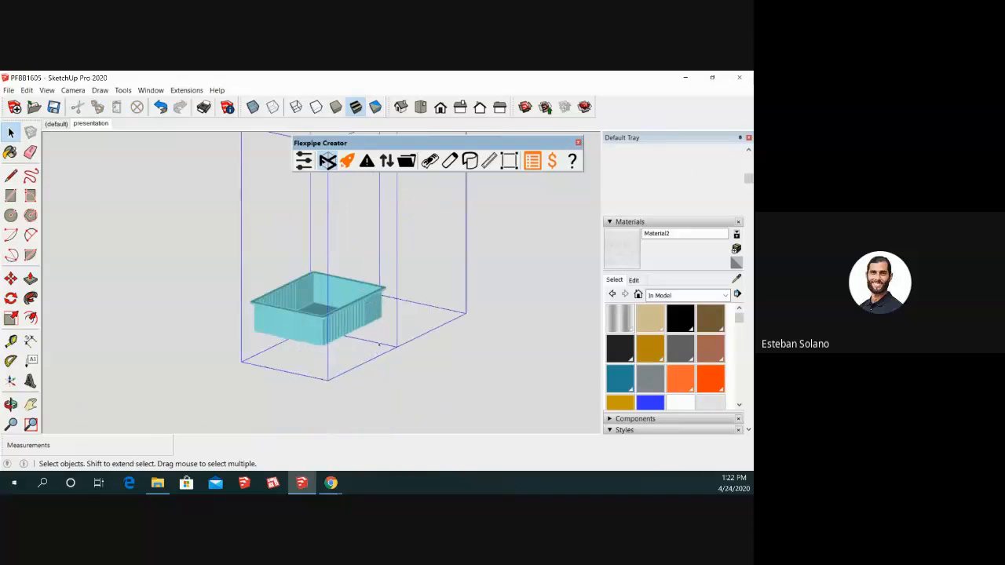
{"action": "left_click", "coordinate": [379, 344]}
{"action": "left_click", "coordinate": [373, 342]}
{"action": "middle_click_drag", "start_coordinate": [373, 342], "coordinate": [422, 285]}
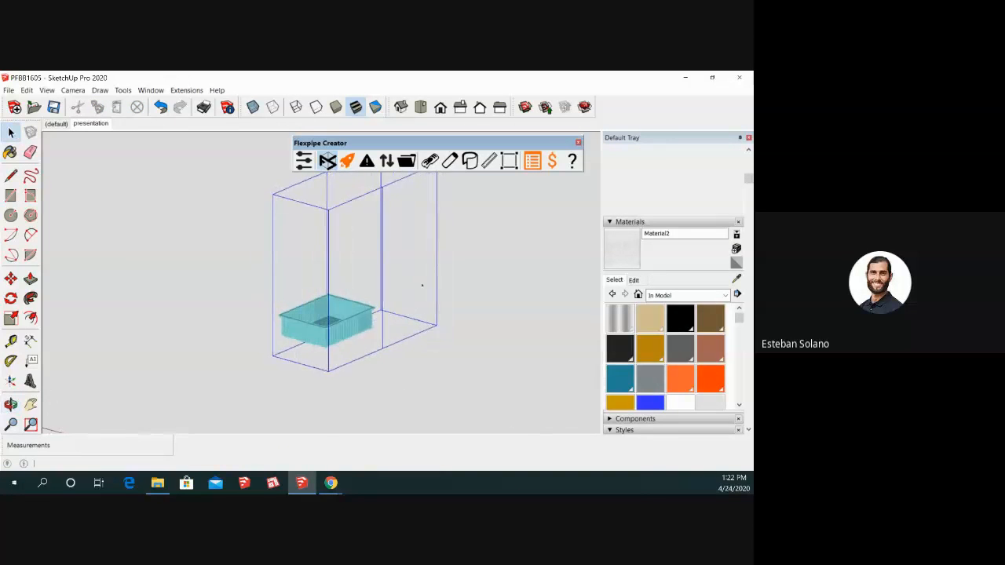
{"action": "scroll", "coordinate": [386, 291], "scroll_direction": "down", "scroll_amount": 2}
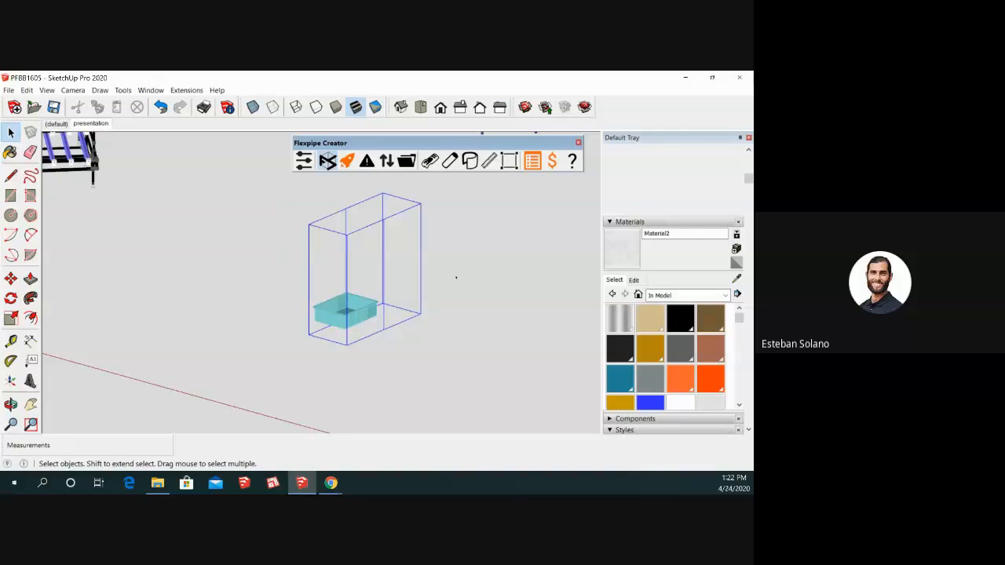
- Delete the vertical dividing edges halfway along both long sides of the frame
{"action": "middle_click_drag", "start_coordinate": [366, 265], "coordinate": [388, 259]}
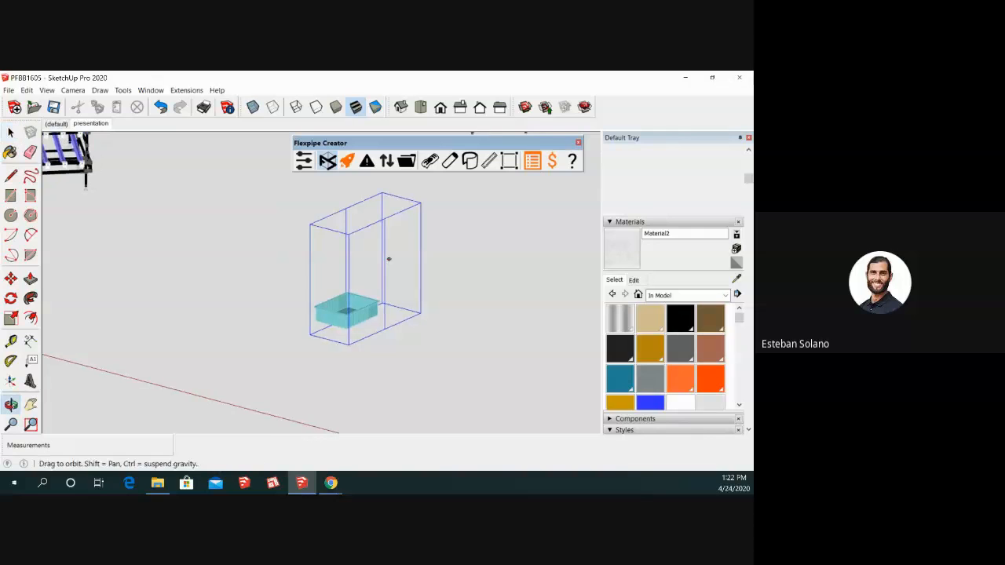
{"action": "scroll", "coordinate": [391, 259], "scroll_direction": "down", "scroll_amount": 3}
{"action": "scroll", "coordinate": [352, 265], "scroll_direction": "up", "scroll_amount": 5}
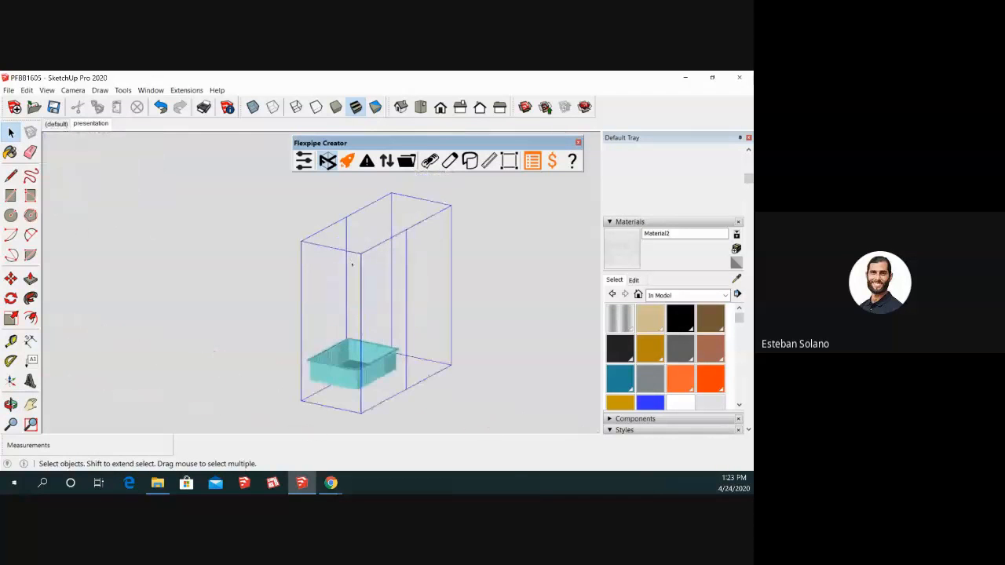
{"action": "left_click", "coordinate": [346, 265]}
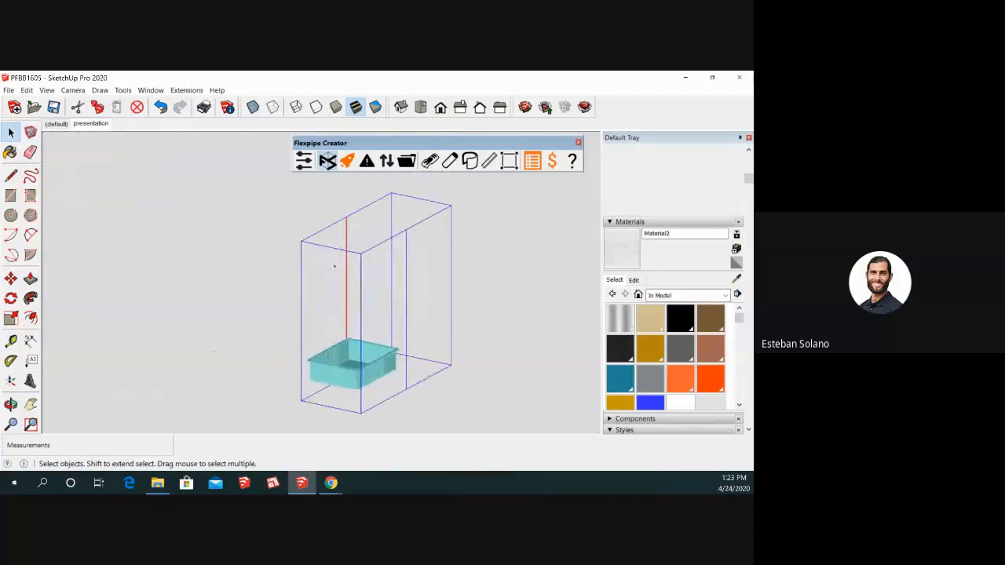
{"action": "left_click", "coordinate": [420, 278]}
{"action": "mouse_move", "coordinate": [403, 294]}
{"action": "middle_mouse_down"}
{"action": "mouse_move", "coordinate": [421, 318]}
{"action": "mouse_move", "coordinate": [395, 353]}
{"action": "middle_mouse_up"}
{"action": "scroll", "coordinate": [410, 341], "scroll_direction": "down", "scroll_amount": 3}
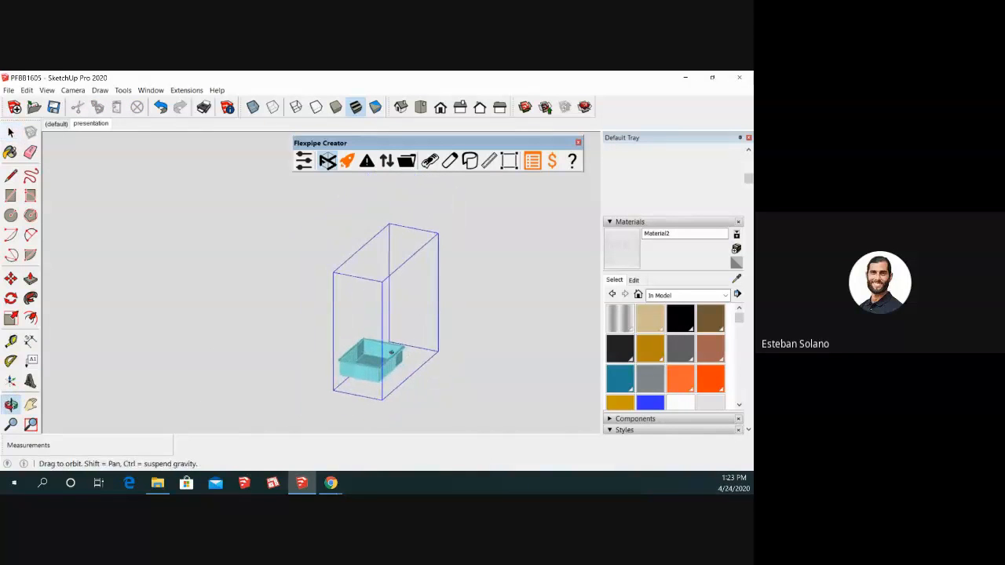
- Copy the top crossbar at the end farthest from the bin 3 inches down and delete the original edge
{"action": "scroll", "coordinate": [399, 227], "scroll_direction": "up", "scroll_amount": 3}
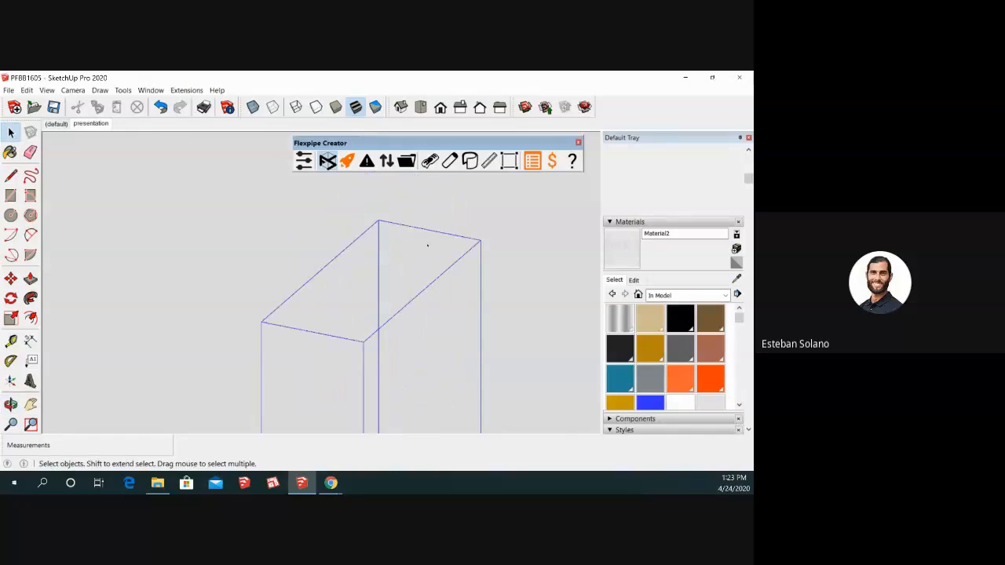
{"action": "left_click", "coordinate": [425, 227]}
{"action": "scroll", "coordinate": [426, 229], "scroll_direction": "down", "scroll_amount": 2}
{"action": "mouse_move", "coordinate": [427, 231]}
{"action": "middle_mouse_down"}
{"action": "mouse_move", "coordinate": [426, 249]}
{"action": "mouse_move", "coordinate": [436, 242]}
{"action": "middle_mouse_up"}
{"action": "key", "text": "m"}
{"action": "left_click", "coordinate": [449, 239]}
{"action": "scroll", "coordinate": [456, 239], "scroll_direction": "up", "scroll_amount": 3}
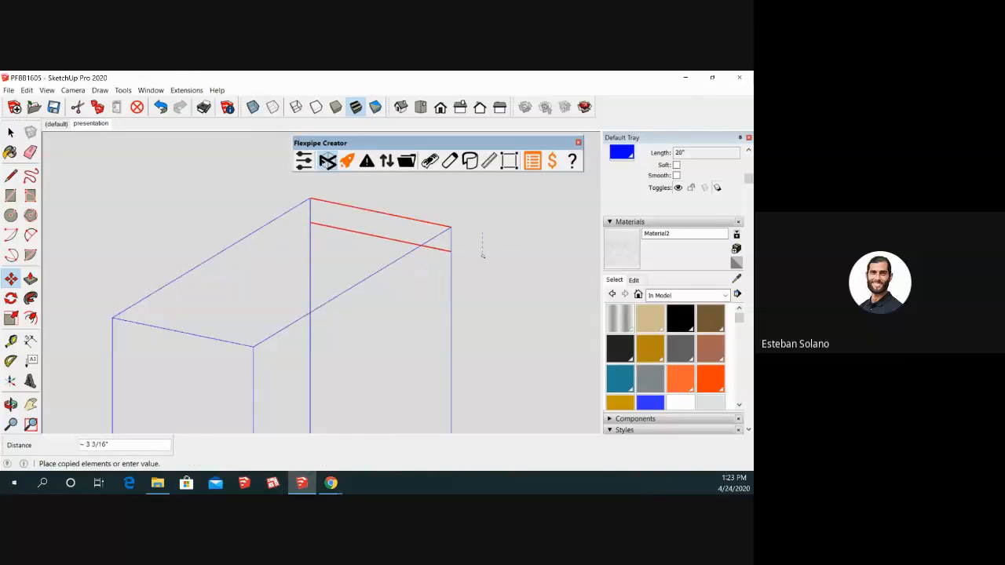
{"action": "type", "text": "3"}
{"action": "key", "text": "Return"}
{"action": "key", "text": "space"}
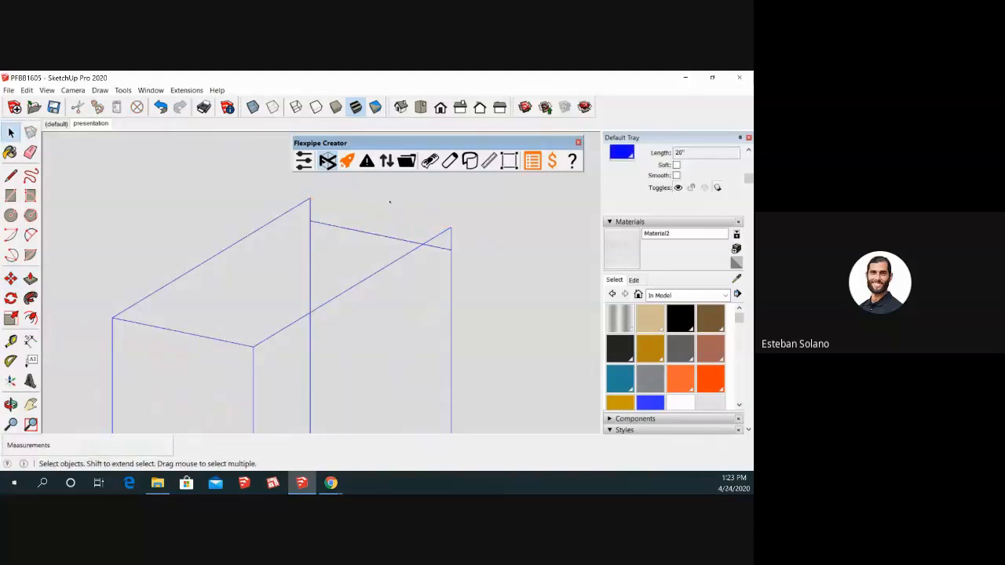
- Copy the top crossbar at the bin end of the frame 6 inches straight down
{"action": "scroll", "coordinate": [401, 202], "scroll_direction": "down", "scroll_amount": 5}
{"action": "scroll", "coordinate": [337, 272], "scroll_direction": "up", "scroll_amount": 2}
{"action": "left_click", "coordinate": [336, 246]}
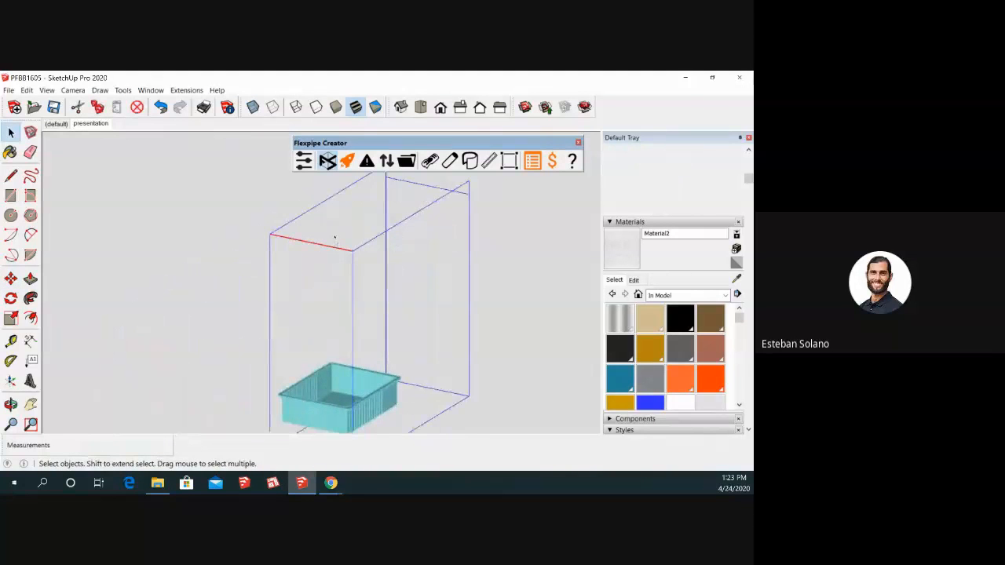
{"action": "scroll", "coordinate": [335, 238], "scroll_direction": "down", "scroll_amount": 3}
{"action": "key", "text": "m"}
{"action": "key", "text": "ctrl"}
{"action": "left_click", "coordinate": [268, 236]}
{"action": "type", "text": "6"}
{"action": "key", "text": "Return"}
{"action": "key", "text": "space"}
- Delete the original topmost crossbar at the bin end, leaving the lowered copy in place
{"action": "left_click", "coordinate": [269, 260]}
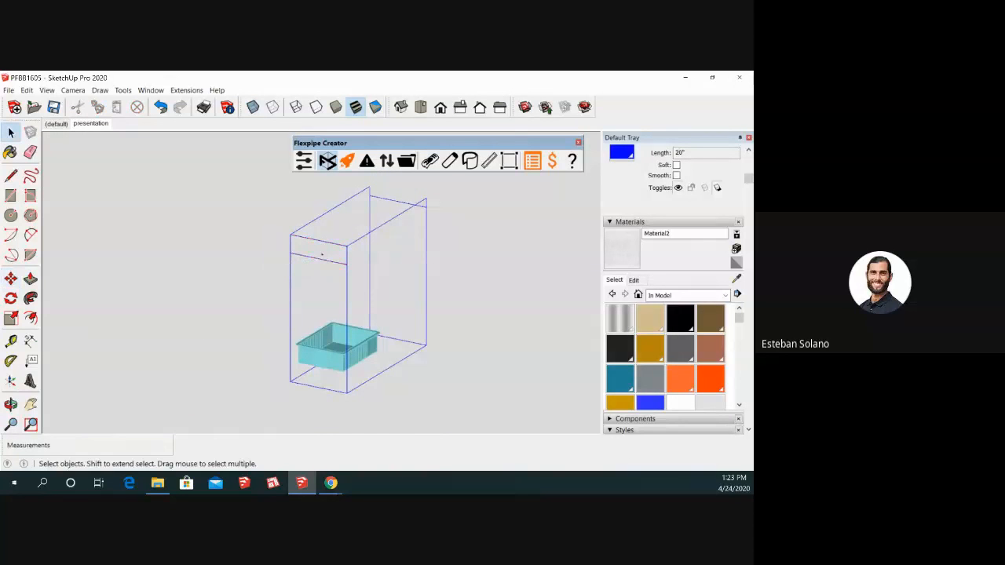
{"action": "scroll", "coordinate": [333, 250], "scroll_direction": "up", "scroll_amount": 3}
{"action": "left_click", "coordinate": [321, 238]}
{"action": "key", "text": "Delete"}
{"action": "scroll", "coordinate": [332, 240], "scroll_direction": "down", "scroll_amount": 1}
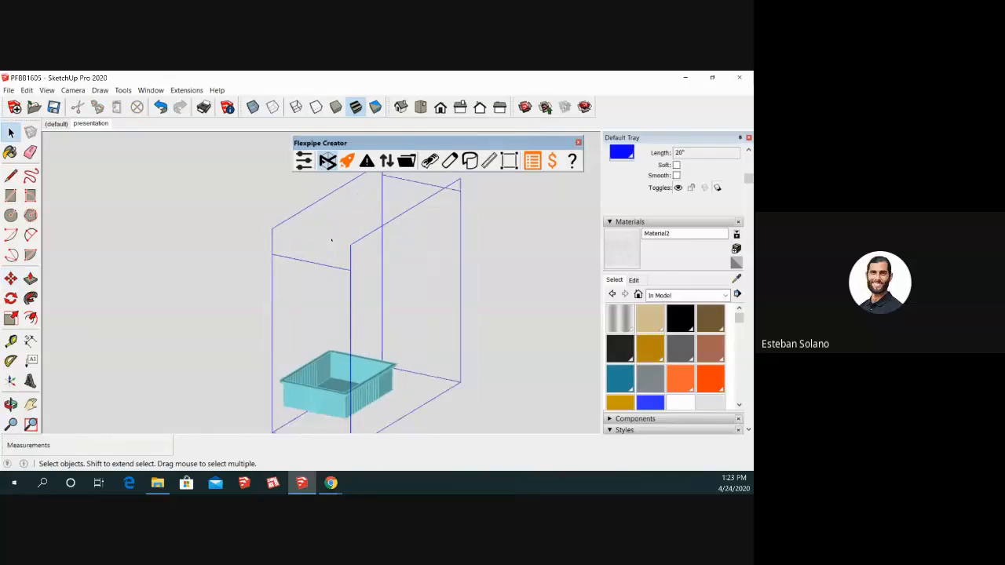
{"action": "scroll", "coordinate": [331, 241], "scroll_direction": "down", "scroll_amount": 2}
- Copy the bottom crossbar at the bin end upward to the midpoint below the upper crossbar
{"action": "middle_click_drag", "start_coordinate": [332, 243], "coordinate": [332, 250]}
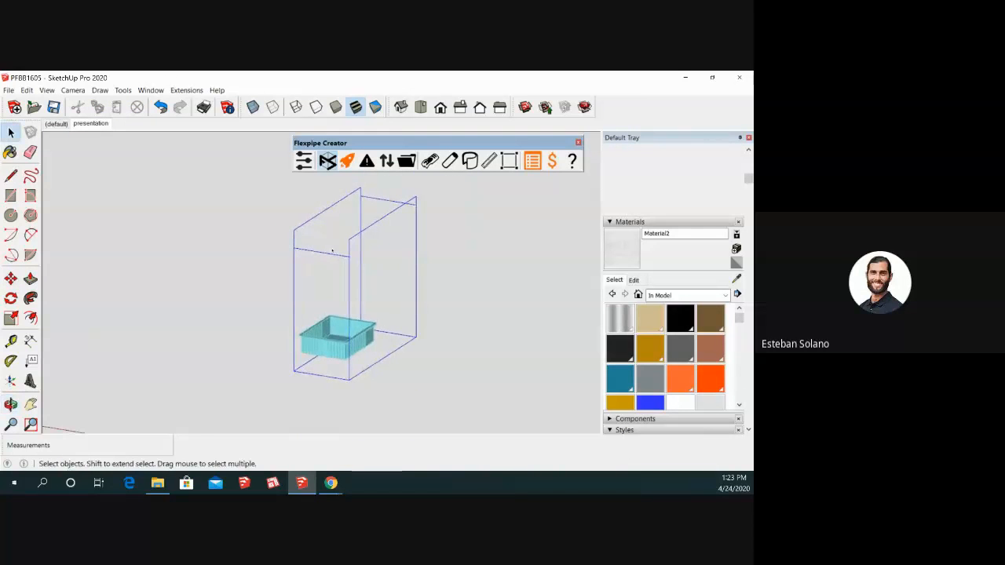
{"action": "left_click", "coordinate": [322, 375]}
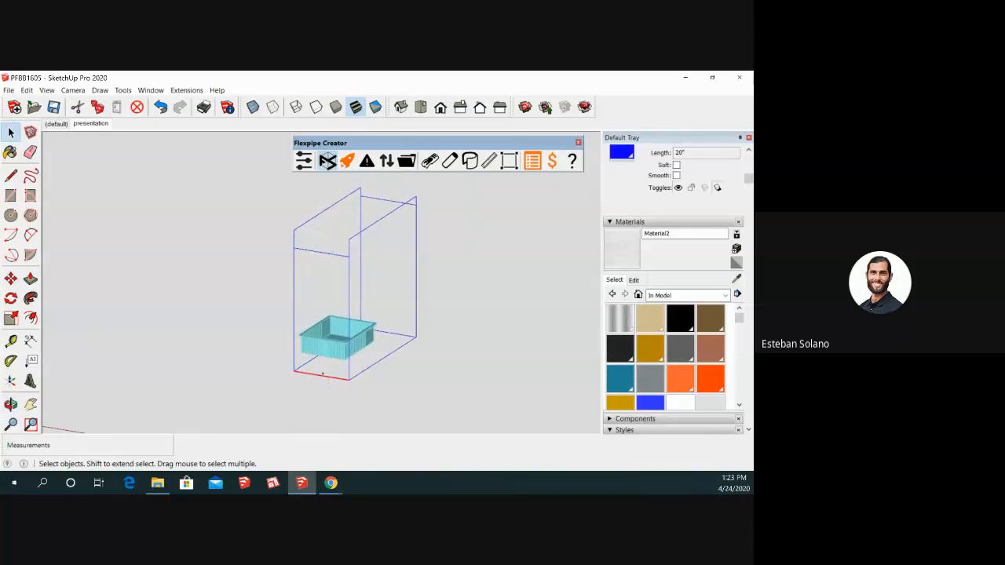
{"action": "key", "text": "m"}
{"action": "key", "text": "ctrl"}
{"action": "left_click", "coordinate": [293, 371]}
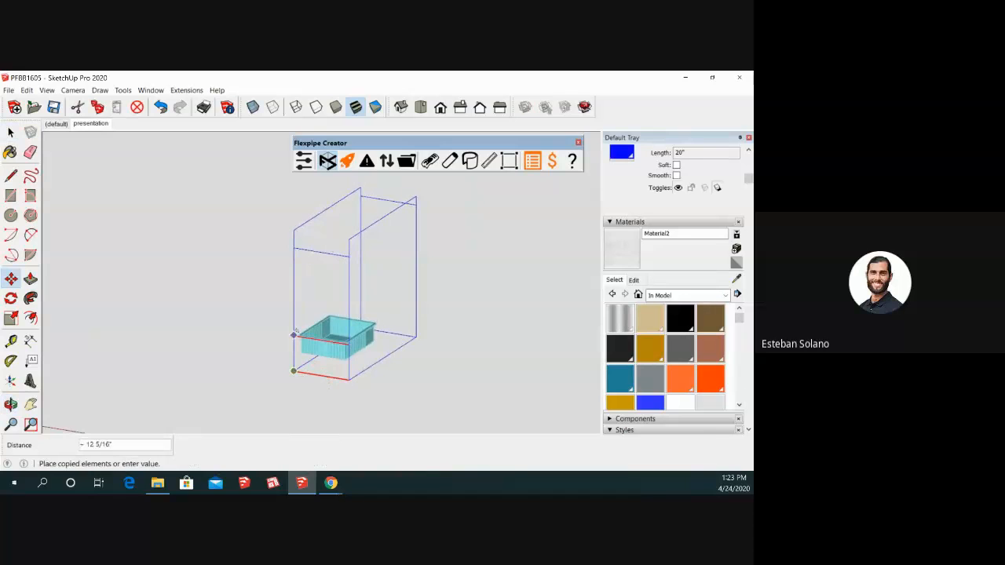
{"action": "left_click", "coordinate": [296, 311]}
{"action": "key", "text": "space"}
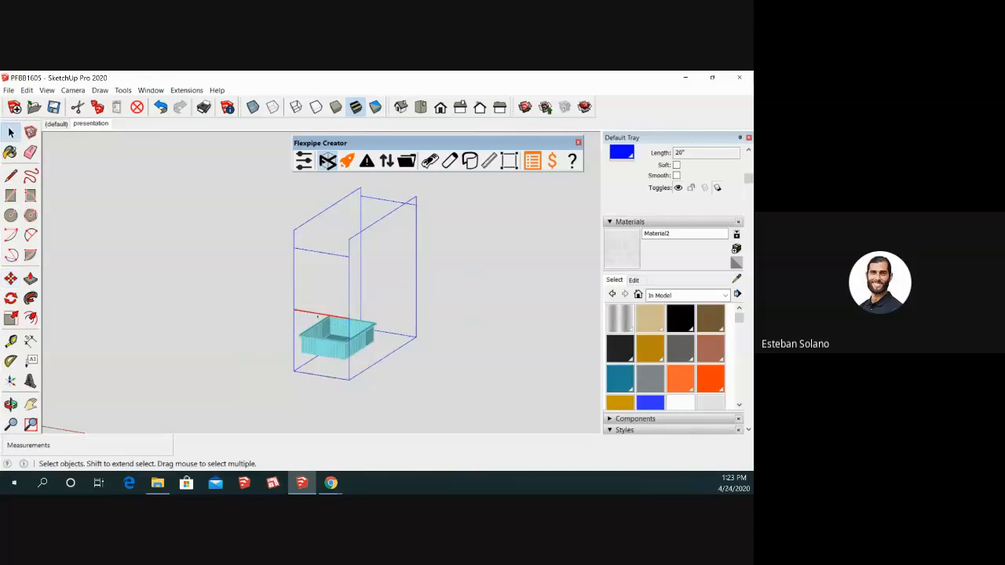
- Copy the middle crossbar at the bin end 48 inches across to the matching legs at the far end of the frame
{"action": "middle_click_drag", "start_coordinate": [297, 299], "coordinate": [318, 325]}
{"action": "key", "text": "m"}
{"action": "key", "text": "ctrl"}
{"action": "left_click", "coordinate": [324, 320]}
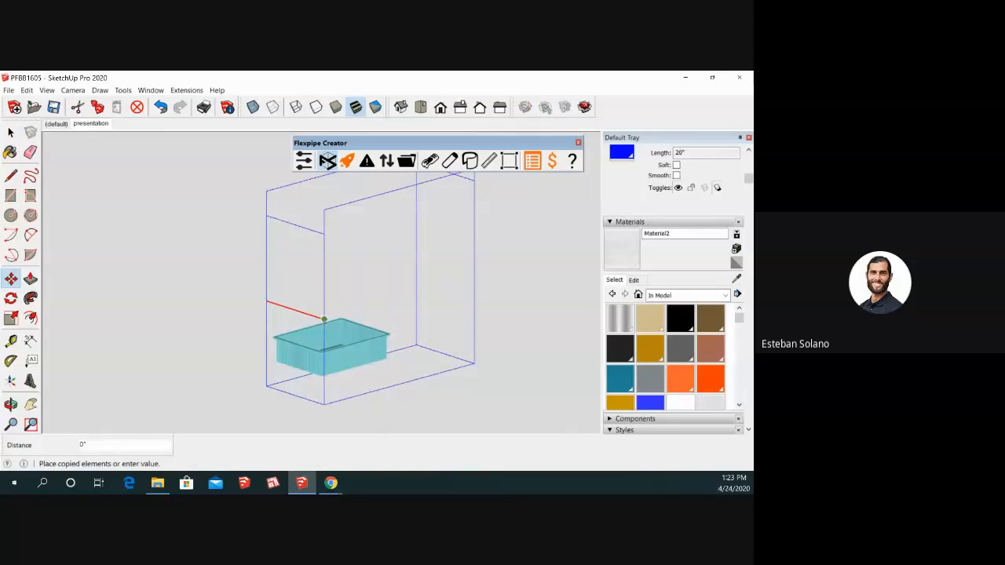
{"action": "scroll", "coordinate": [324, 319], "scroll_direction": "down", "scroll_amount": 3}
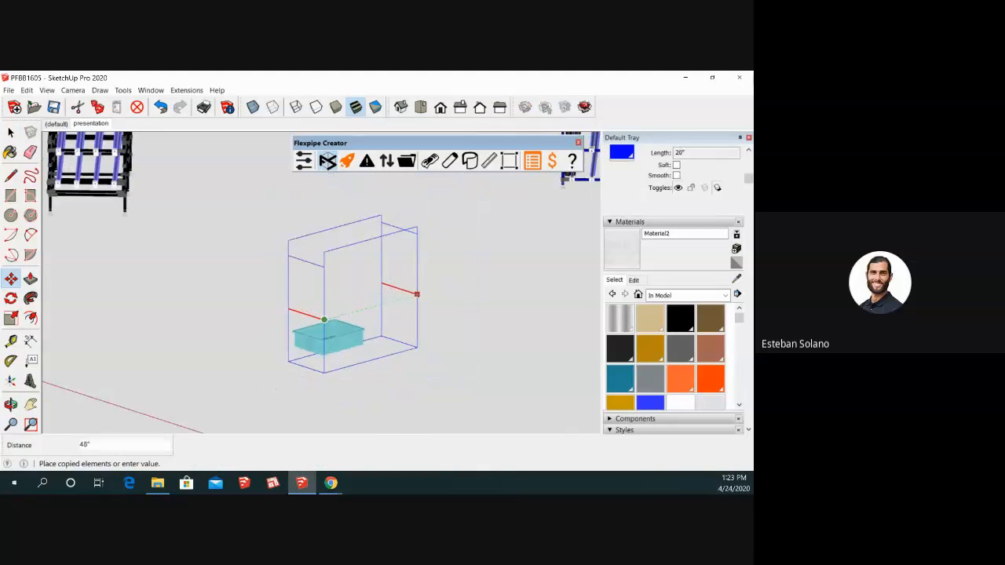
{"action": "key", "text": "Escape"}
{"action": "key", "text": "space"}
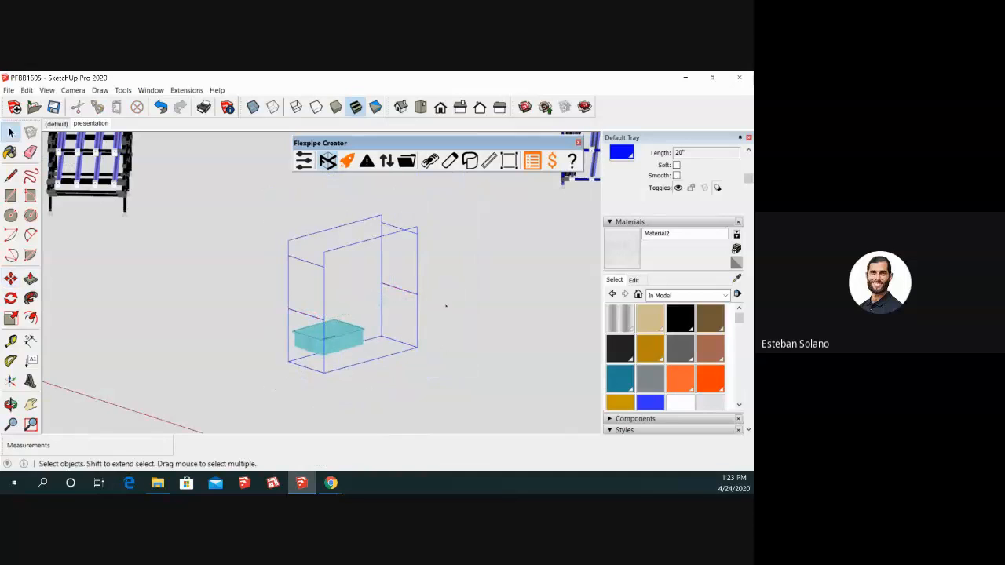
- Move the middle crossbar at the frame's far end 3 inches straight down
{"action": "left_click", "coordinate": [444, 302]}
{"action": "left_click", "coordinate": [301, 312]}
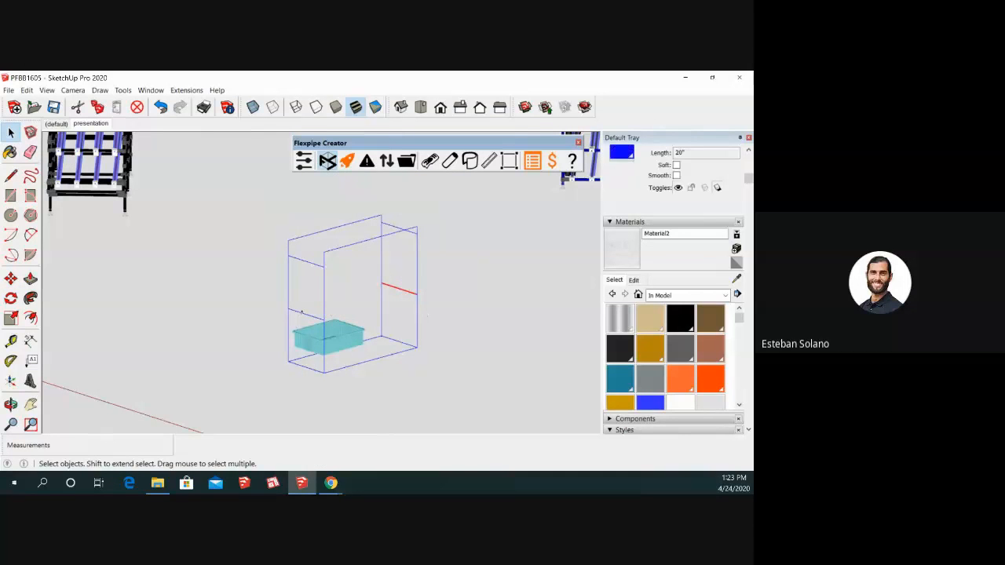
{"action": "scroll", "coordinate": [419, 300], "scroll_direction": "up", "scroll_amount": 3}
{"action": "key", "text": "m"}
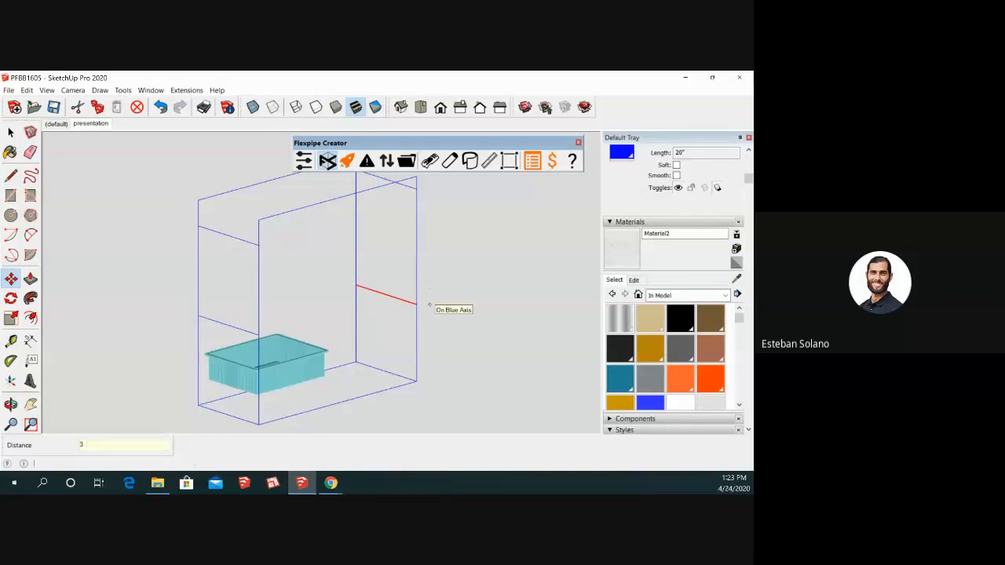
{"action": "key", "text": "space"}
- Place a guide parallel to the frame's top lengthwise edge, on the side without the nearer legs, offset 3.5 inches inward
{"action": "scroll", "coordinate": [433, 334], "scroll_direction": "down", "scroll_amount": 4}
{"action": "mouse_move", "coordinate": [358, 315]}
{"action": "middle_mouse_down"}
{"action": "mouse_move", "coordinate": [417, 309]}
{"action": "mouse_move", "coordinate": [390, 253]}
{"action": "middle_mouse_up"}
{"action": "scroll", "coordinate": [388, 250], "scroll_direction": "up", "scroll_amount": 2}
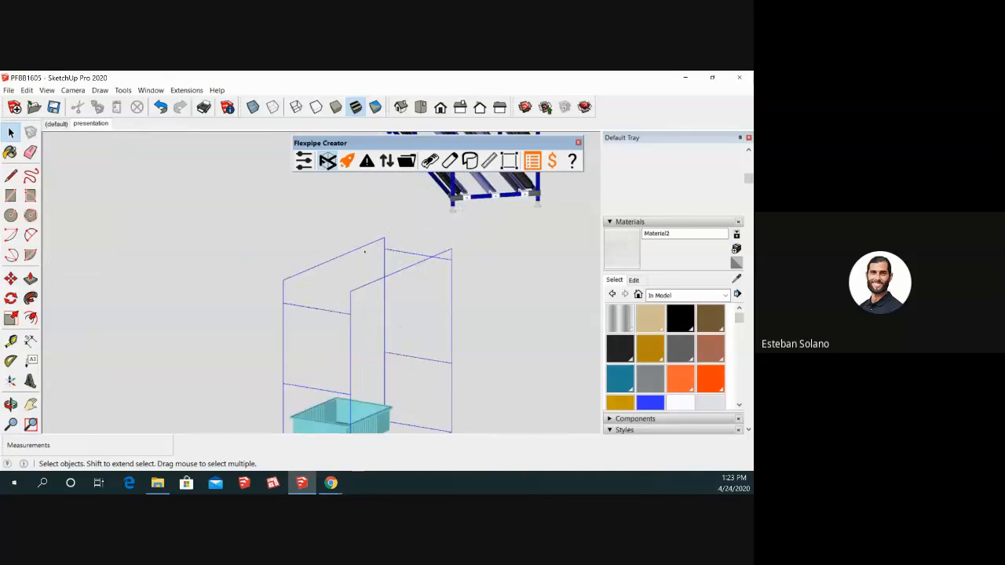
{"action": "key", "text": "t"}
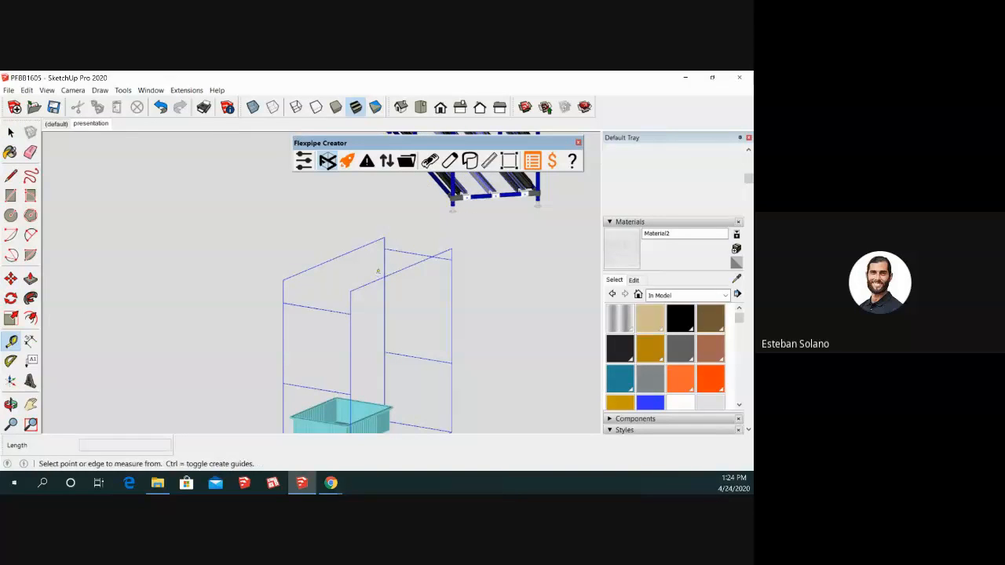
{"action": "scroll", "coordinate": [381, 259], "scroll_direction": "up", "scroll_amount": 2}
{"action": "left_click", "coordinate": [353, 235]}
{"action": "scroll", "coordinate": [352, 234], "scroll_direction": "up", "scroll_amount": 3}
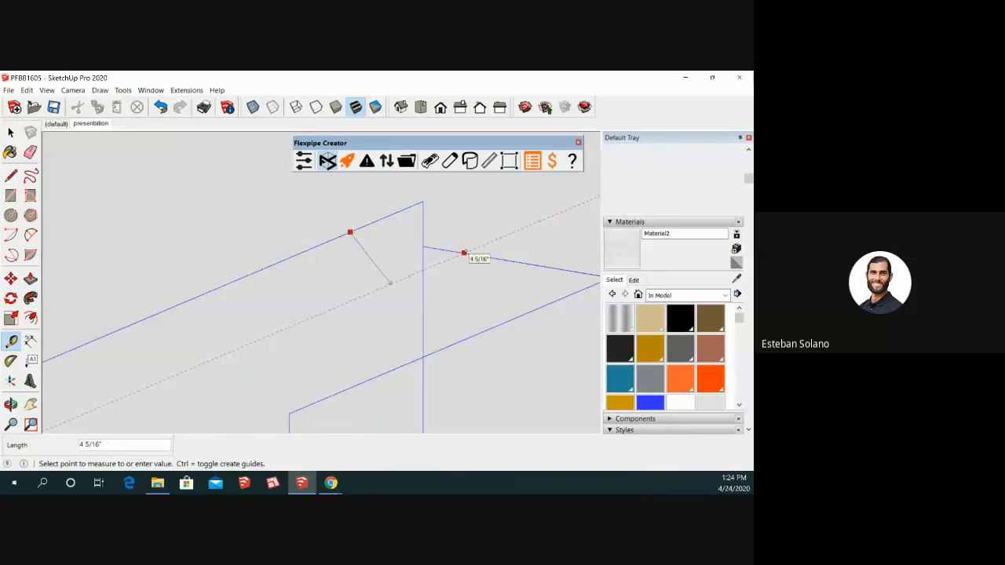
{"action": "scroll", "coordinate": [444, 243], "scroll_direction": "up", "scroll_amount": 3}
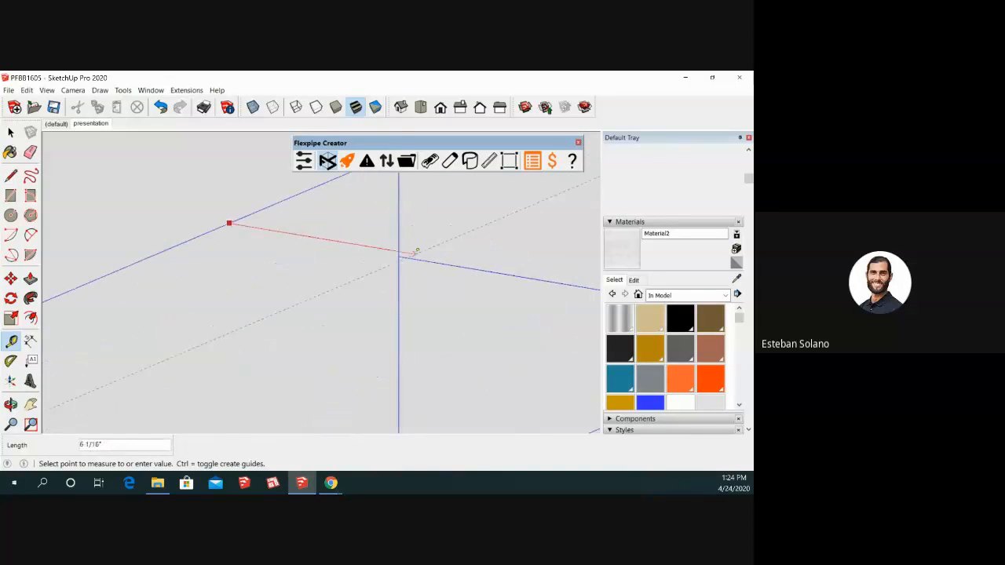
{"action": "type", "text": "3.5"}
{"action": "key", "text": "Return"}
- Place a vertical guide 3.5 inches inward from the bin-end leg on the same side as the lengthwise guide
{"action": "scroll", "coordinate": [449, 266], "scroll_direction": "down", "scroll_amount": 1}
{"action": "scroll", "coordinate": [439, 271], "scroll_direction": "up", "scroll_amount": 3}
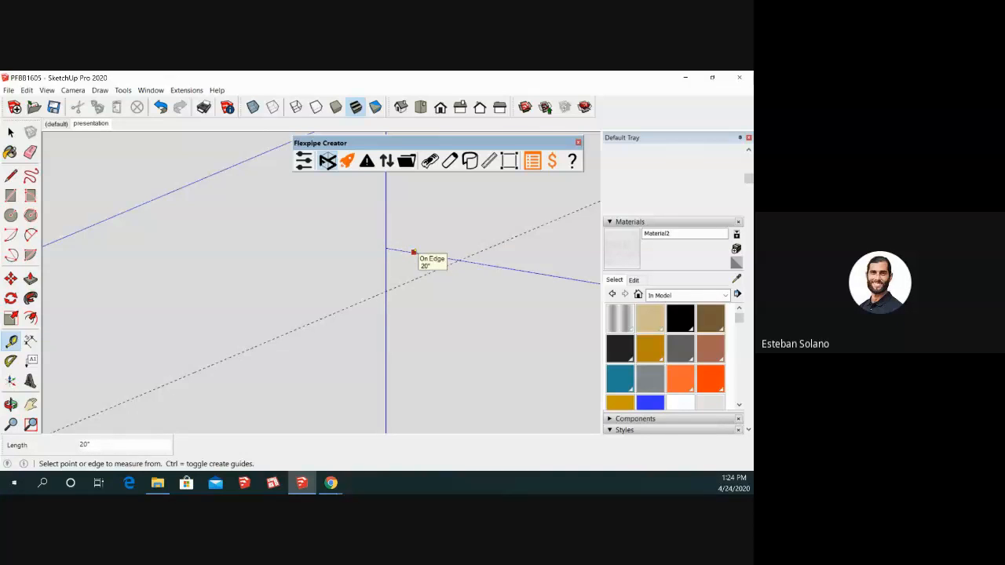
{"action": "scroll", "coordinate": [427, 259], "scroll_direction": "down", "scroll_amount": 2}
{"action": "scroll", "coordinate": [431, 245], "scroll_direction": "down", "scroll_amount": 5}
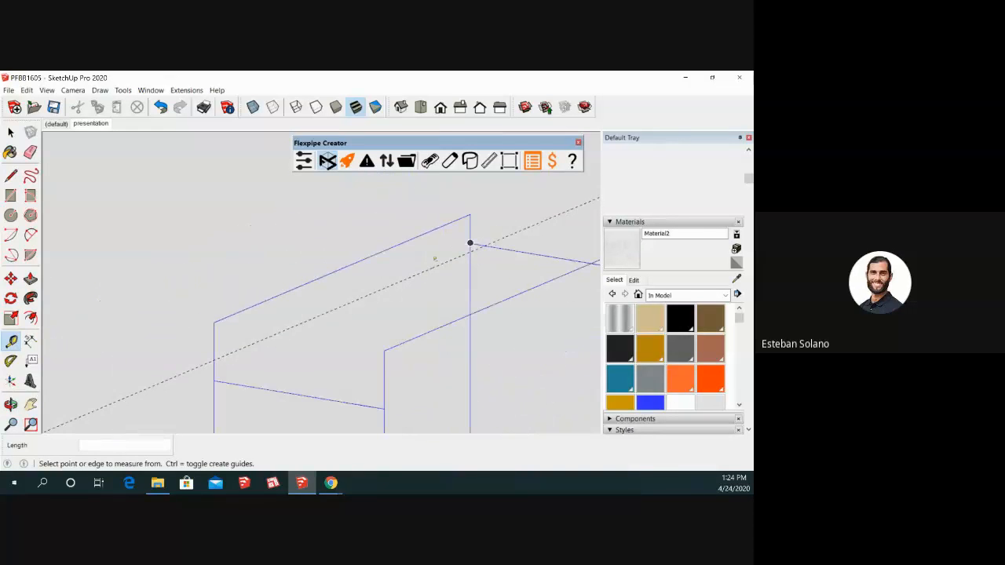
{"action": "scroll", "coordinate": [220, 353], "scroll_direction": "up", "scroll_amount": 5}
{"action": "left_click", "coordinate": [214, 341]}
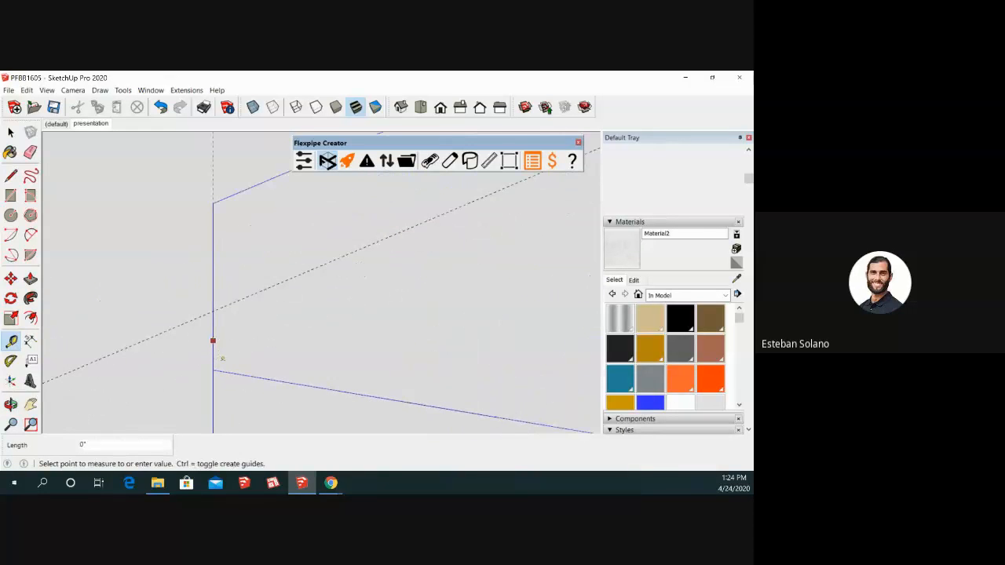
{"action": "type", "text": "3.5"}
{"action": "key", "text": "Return"}
- Place a vertical guide 3.5 inches inward from the far-end leg on the side opposite the lengthwise guide
{"action": "scroll", "coordinate": [263, 358], "scroll_direction": "down", "scroll_amount": 2}
{"action": "scroll", "coordinate": [202, 279], "scroll_direction": "down", "scroll_amount": 4}
{"action": "scroll", "coordinate": [477, 249], "scroll_direction": "up", "scroll_amount": 2}
{"action": "scroll", "coordinate": [472, 241], "scroll_direction": "up", "scroll_amount": 3}
{"action": "left_click", "coordinate": [442, 228]}
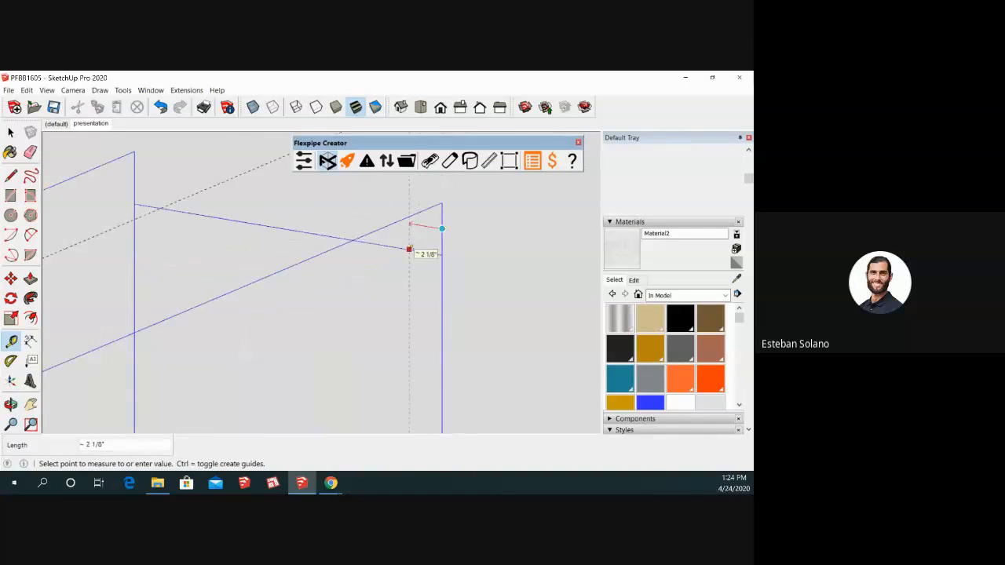
{"action": "type", "text": "3.5"}
{"action": "key", "text": "Return"}
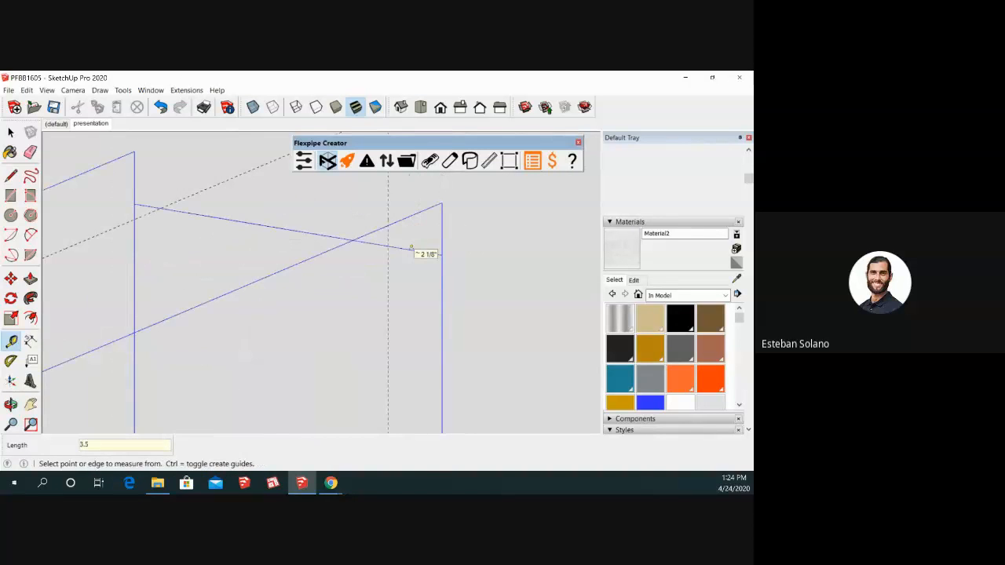
- Place a vertical guide 3.5 inches inward from the other far-end leg, measured along the middle crossbar
{"action": "scroll", "coordinate": [404, 251], "scroll_direction": "down", "scroll_amount": 4}
{"action": "scroll", "coordinate": [393, 257], "scroll_direction": "down", "scroll_amount": 2}
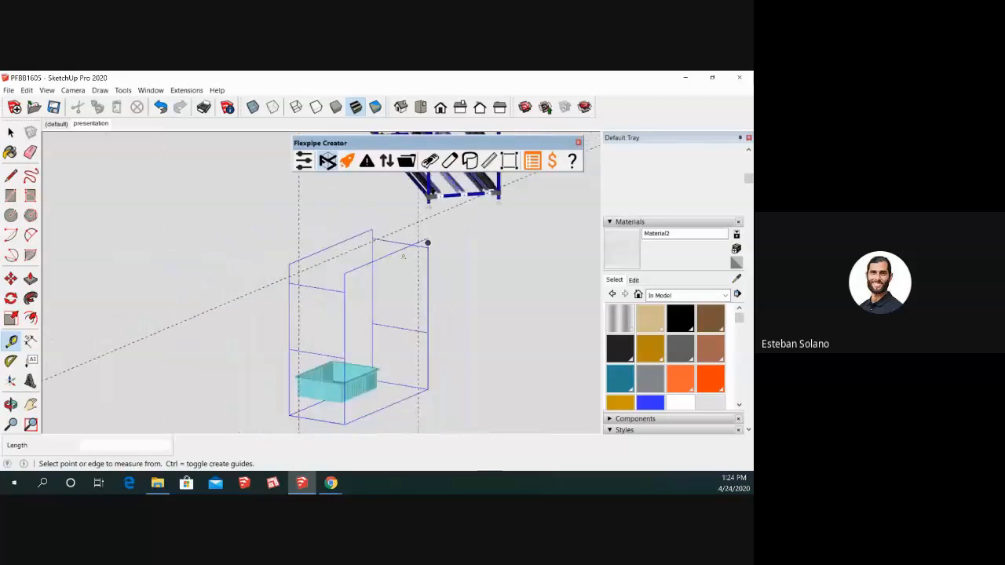
{"action": "scroll", "coordinate": [377, 349], "scroll_direction": "up", "scroll_amount": 3}
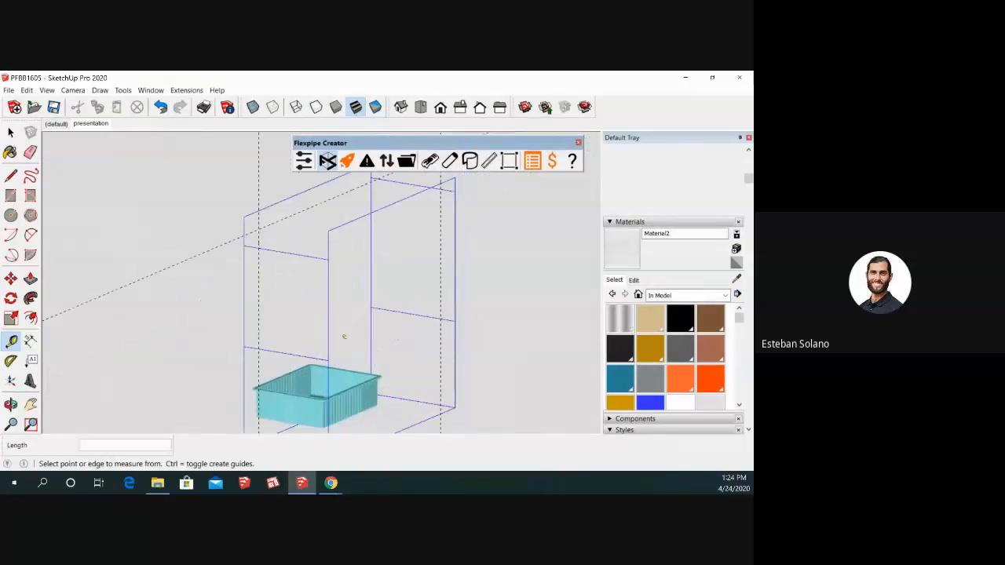
{"action": "scroll", "coordinate": [350, 350], "scroll_direction": "down", "scroll_amount": 2}
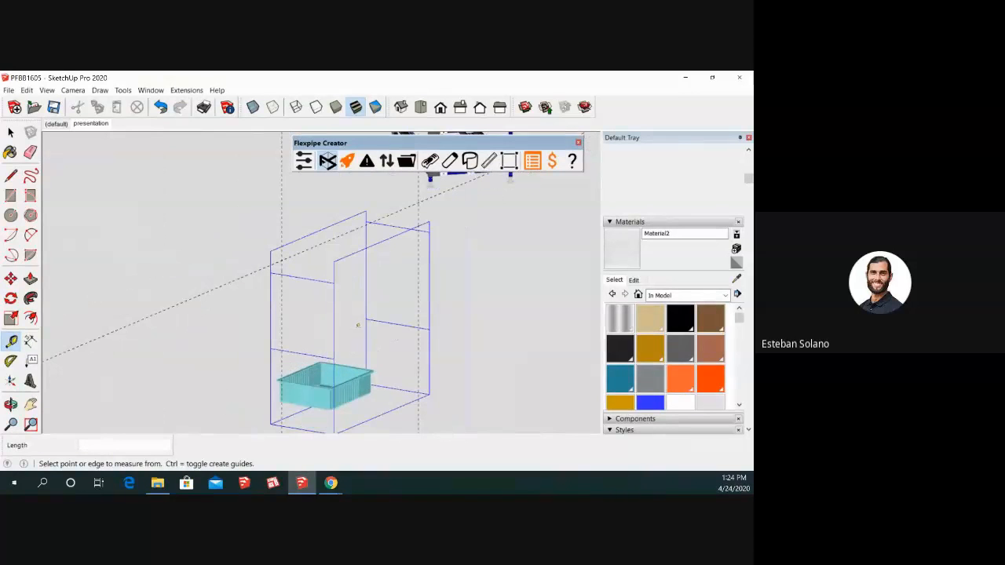
{"action": "key", "text": "space"}
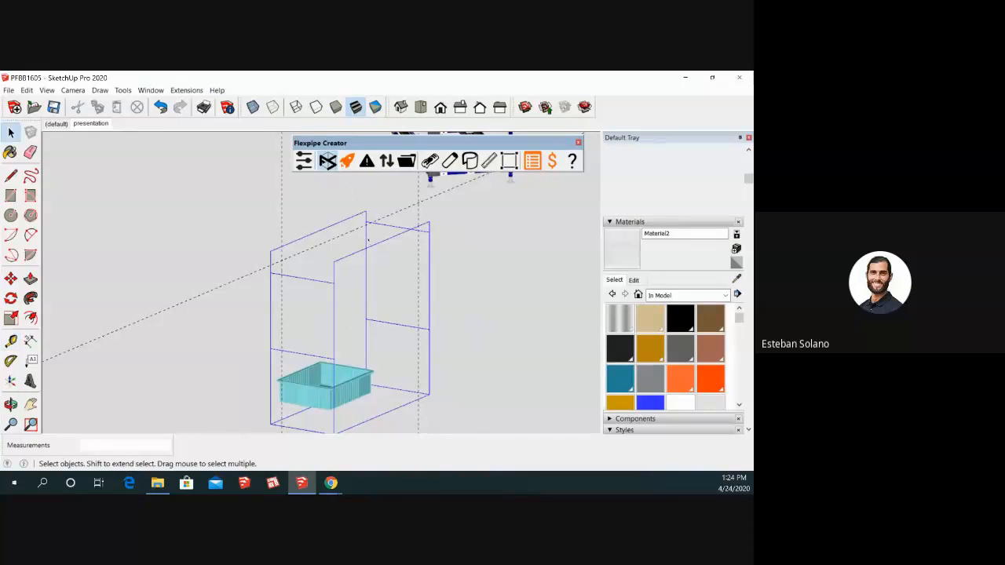
{"action": "key", "text": "t"}
{"action": "scroll", "coordinate": [377, 306], "scroll_direction": "up", "scroll_amount": 5}
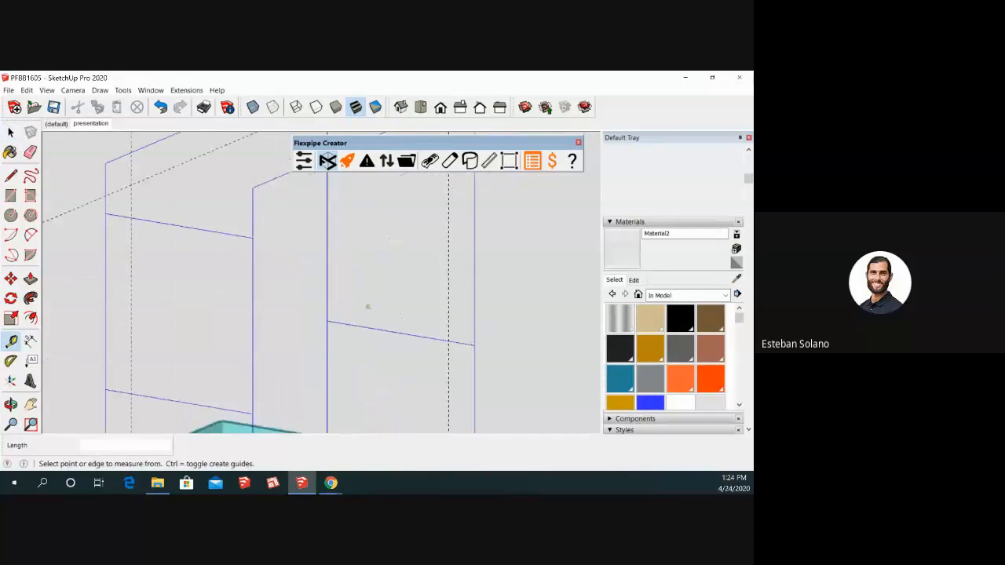
{"action": "left_click", "coordinate": [313, 288]}
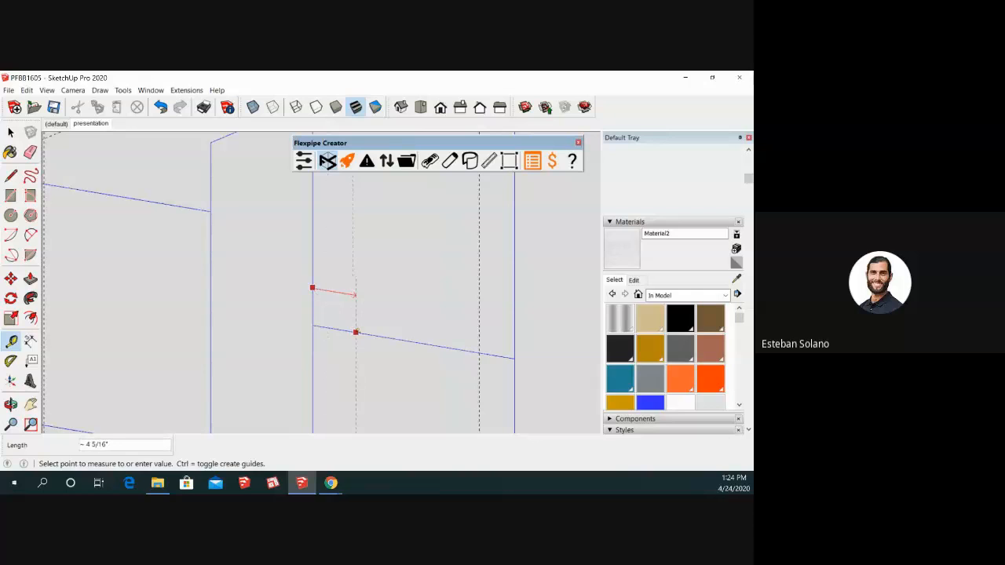
{"action": "type", "text": "3.5"}
{"action": "key", "text": "Return"}
{"action": "key", "text": "space"}
- In the front view, measure the distance between the bin's side wall and the nearest vertical guide
{"action": "scroll", "coordinate": [353, 330], "scroll_direction": "down", "scroll_amount": 5}
{"action": "scroll", "coordinate": [302, 306], "scroll_direction": "down", "scroll_amount": 2}
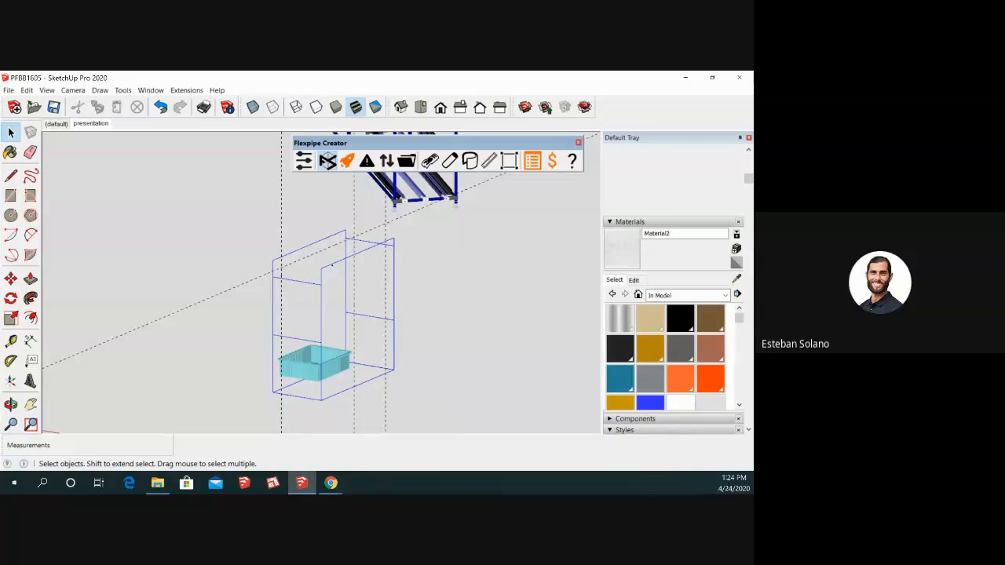
{"action": "left_click", "coordinate": [441, 107]}
{"action": "scroll", "coordinate": [458, 287], "scroll_direction": "up", "scroll_amount": 4}
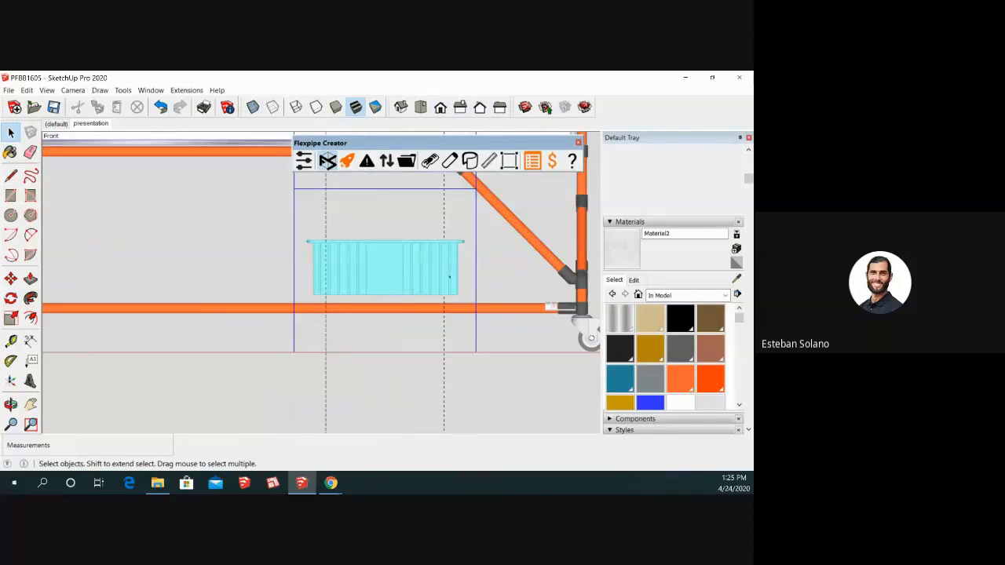
{"action": "scroll", "coordinate": [450, 281], "scroll_direction": "up", "scroll_amount": 2}
{"action": "key", "text": "t"}
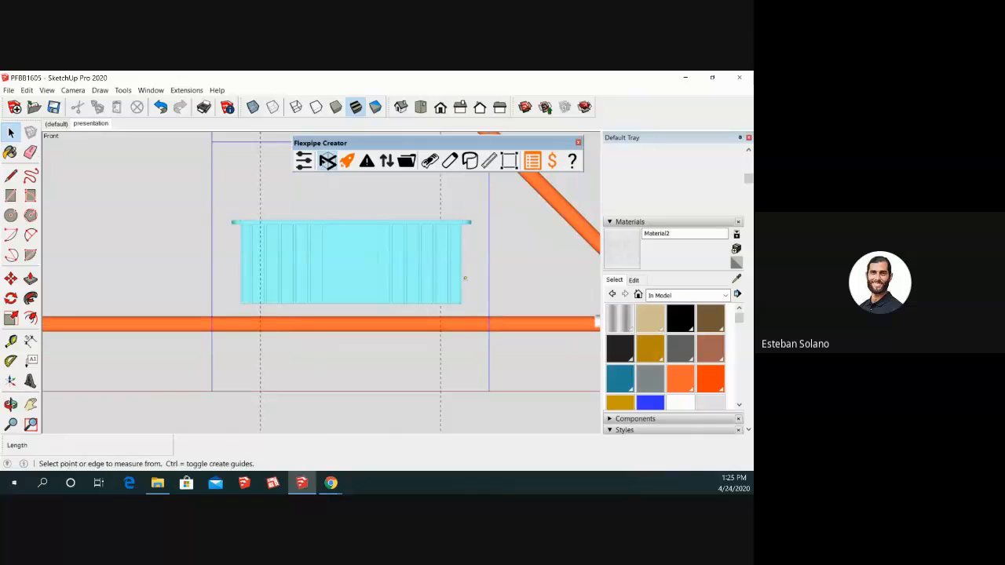
{"action": "left_click", "coordinate": [448, 275]}
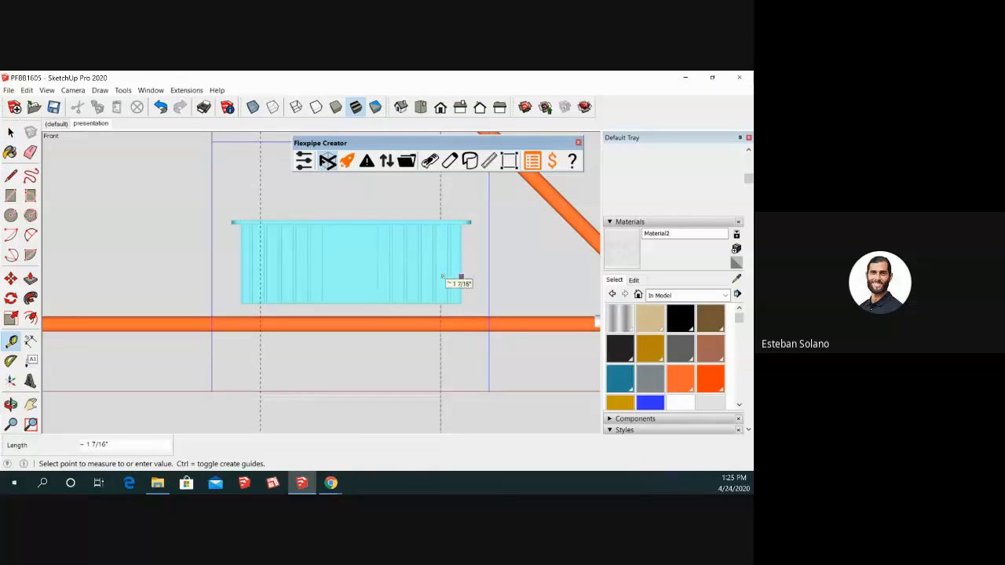
{"action": "key", "text": "space"}
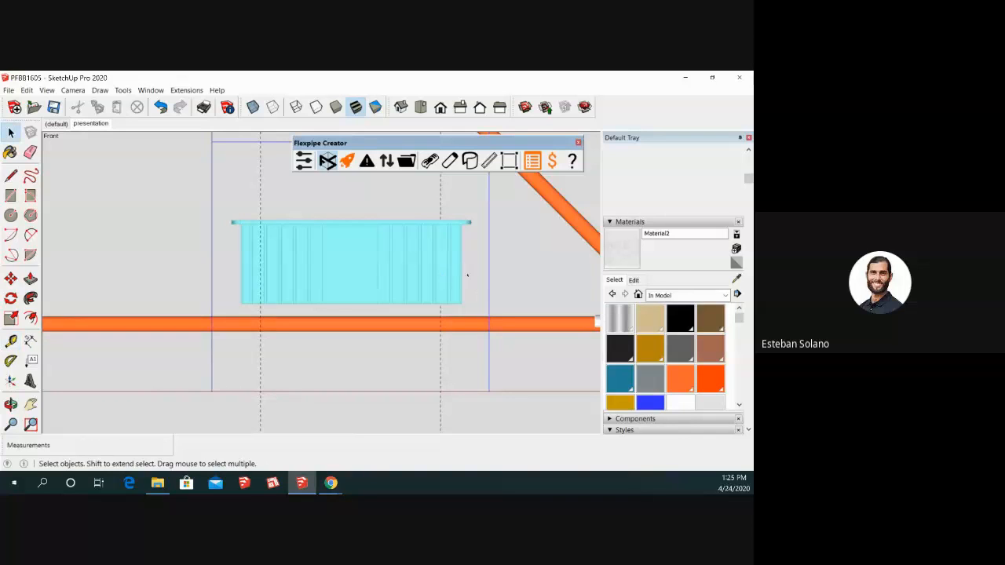
- Set the pipe coating and color to Roller Track in the Flexpipe settings and close them
{"action": "scroll", "coordinate": [467, 274], "scroll_direction": "down", "scroll_amount": 2}
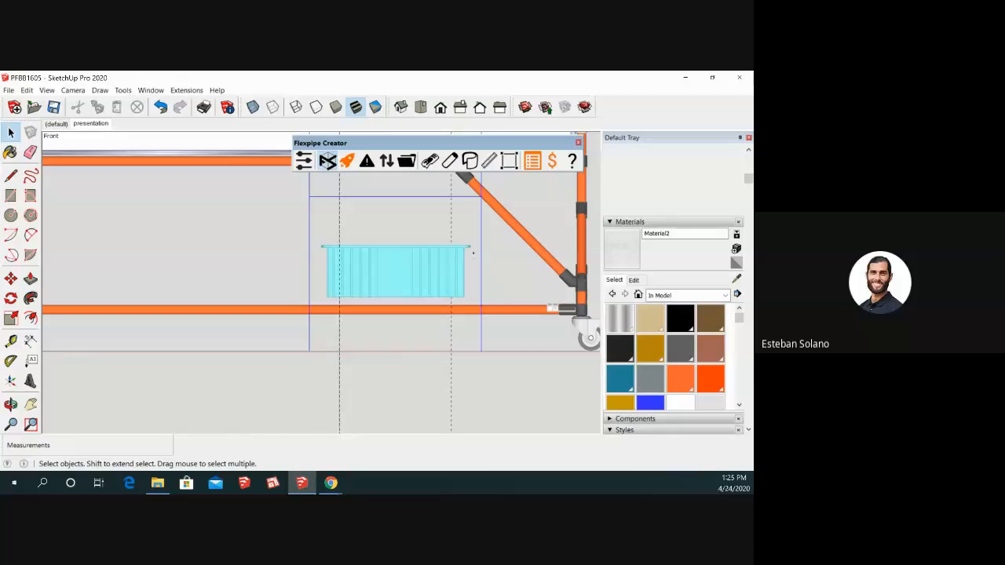
{"action": "mouse_move", "coordinate": [469, 249]}
{"action": "middle_mouse_down"}
{"action": "mouse_move", "coordinate": [451, 286]}
{"action": "mouse_move", "coordinate": [456, 299]}
{"action": "middle_mouse_up"}
{"action": "scroll", "coordinate": [427, 286], "scroll_direction": "down", "scroll_amount": 2}
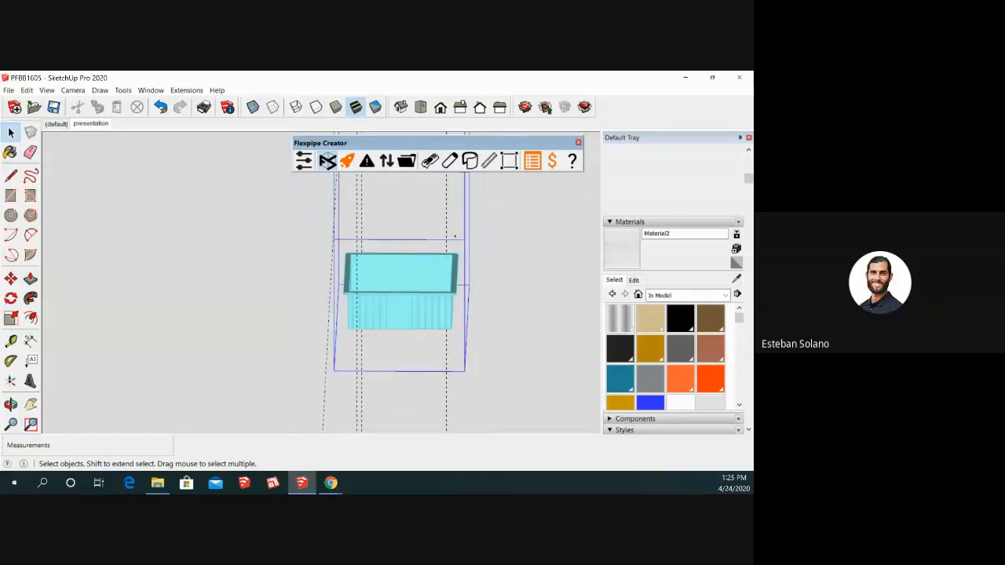
{"action": "scroll", "coordinate": [475, 244], "scroll_direction": "down", "scroll_amount": 3}
{"action": "middle_click_drag", "start_coordinate": [475, 243], "coordinate": [414, 346]}
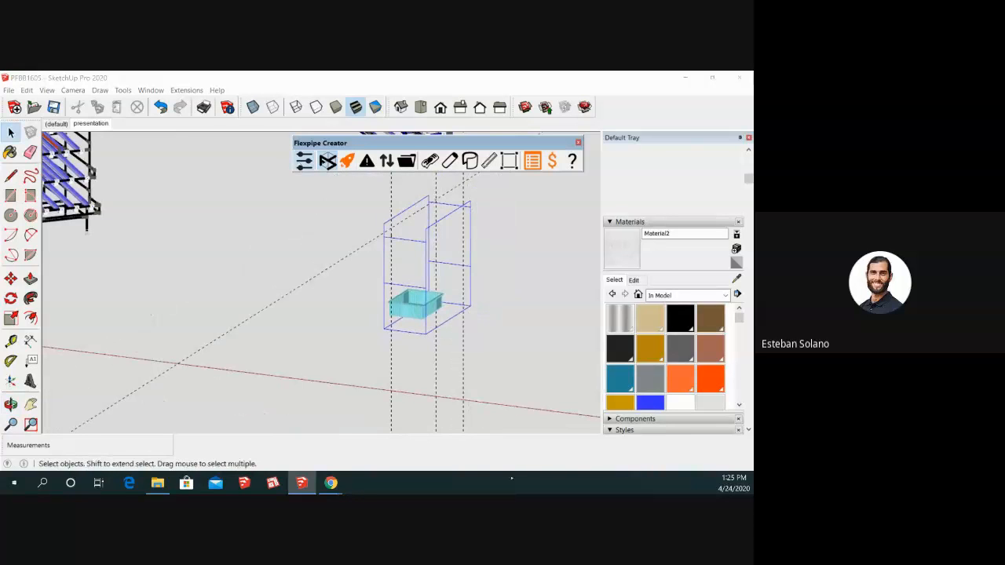
{"action": "left_click_drag", "start_coordinate": [40, 290], "coordinate": [256, 168]}
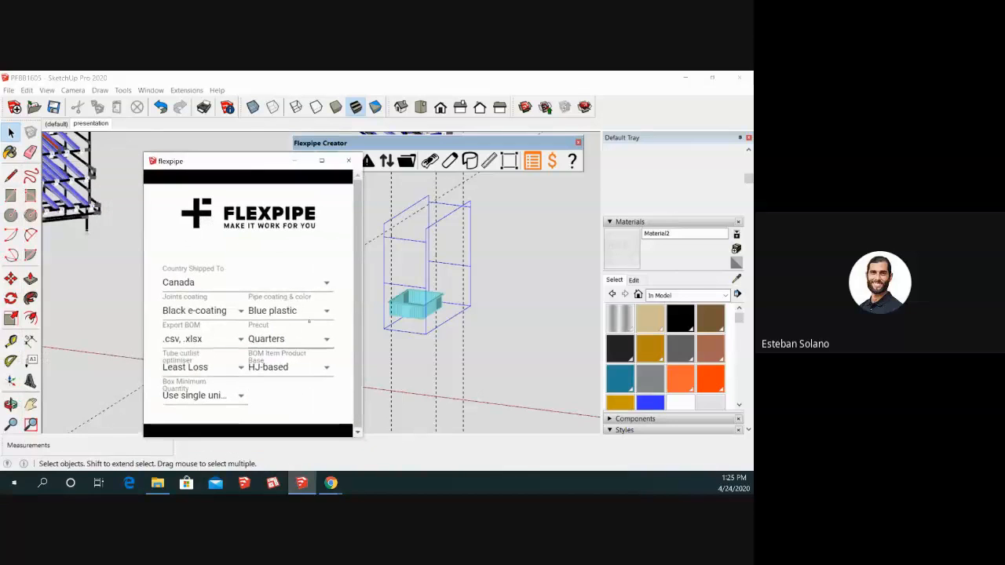
{"action": "left_click", "coordinate": [324, 312]}
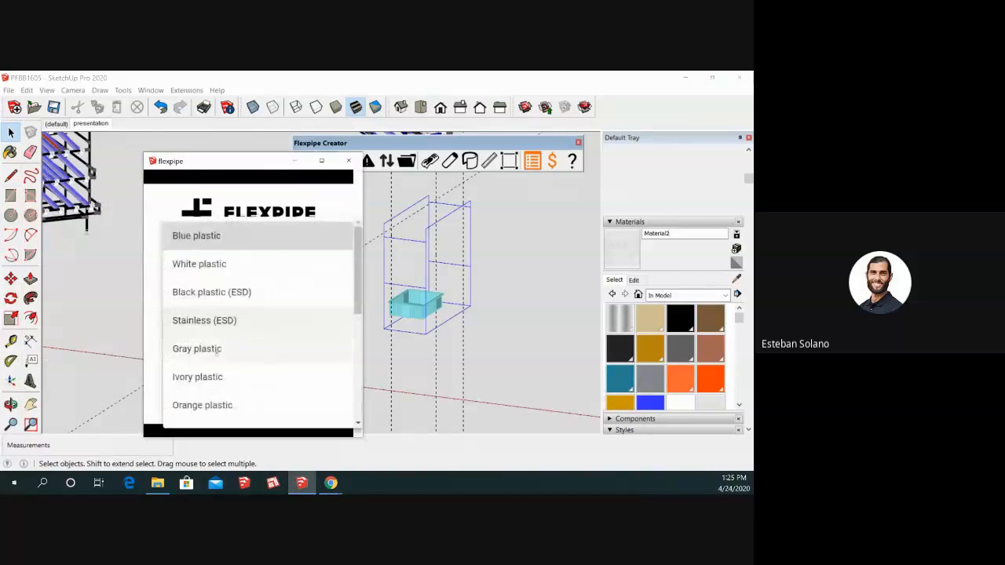
{"action": "scroll", "coordinate": [211, 366], "scroll_direction": "down", "scroll_amount": 3}
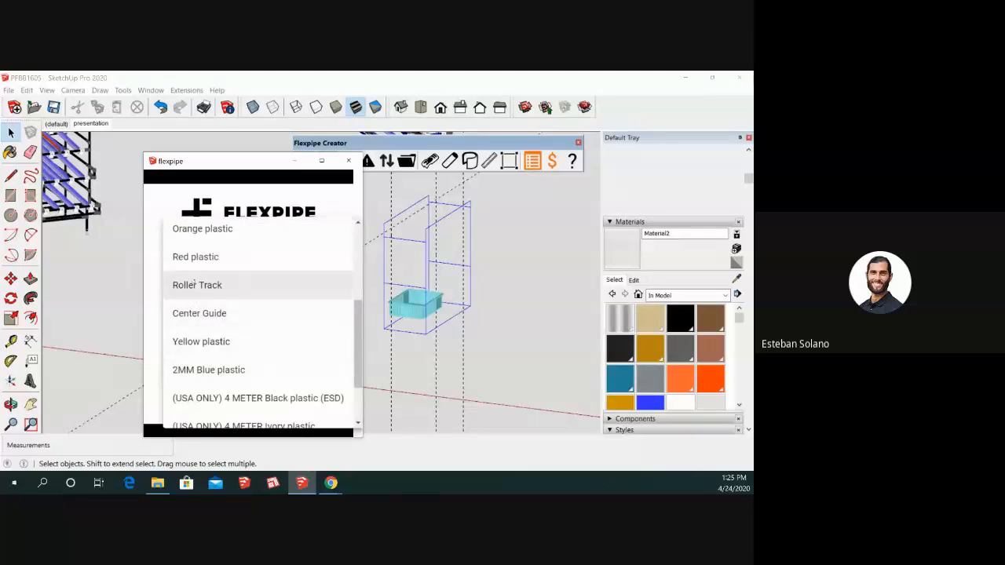
{"action": "left_click", "coordinate": [195, 285]}
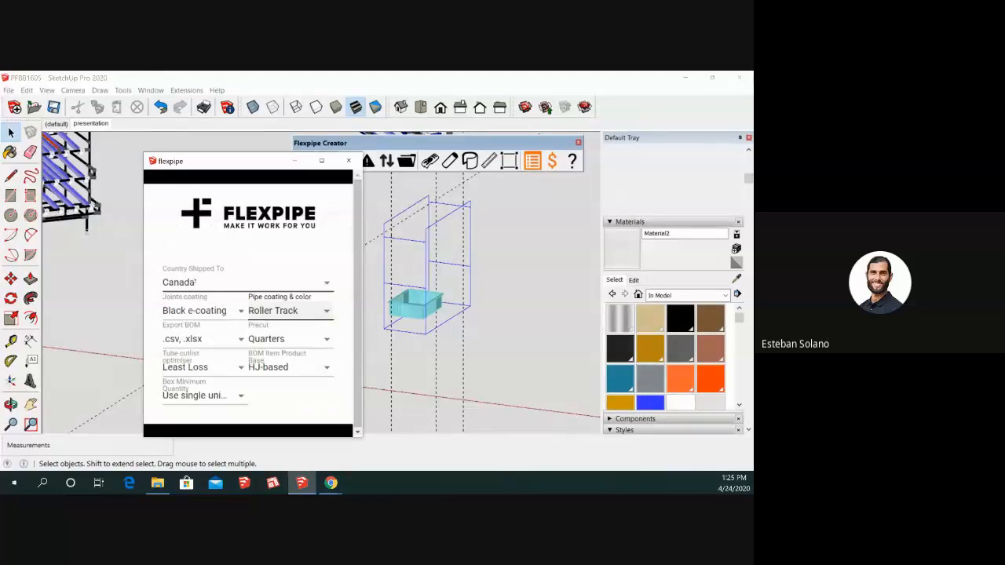
{"action": "left_click", "coordinate": [346, 164]}
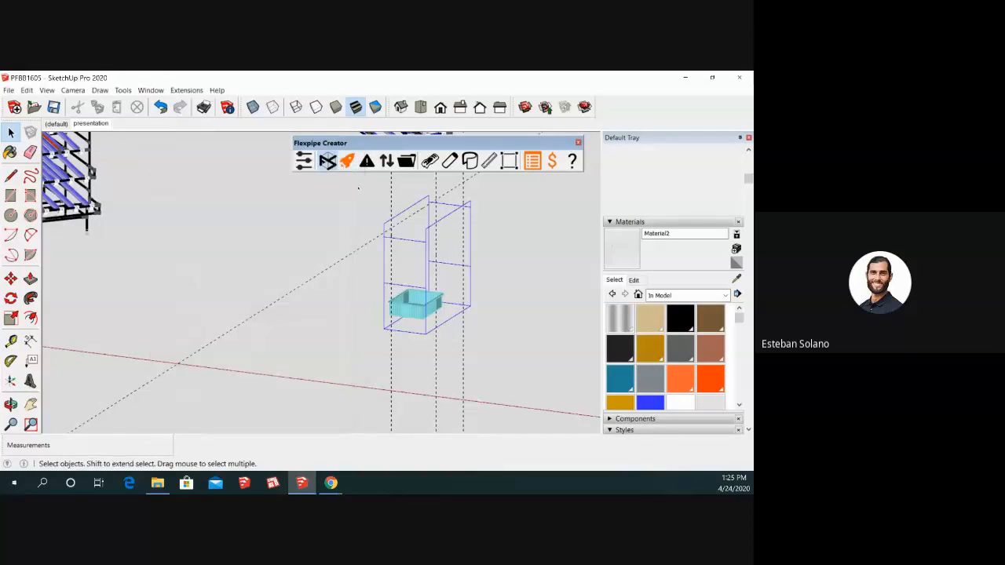
- Draw a roller-track line between the upper crossbars at the two ends of the frame, from one vertical guide to its opposite guide
{"action": "left_click", "coordinate": [11, 176]}
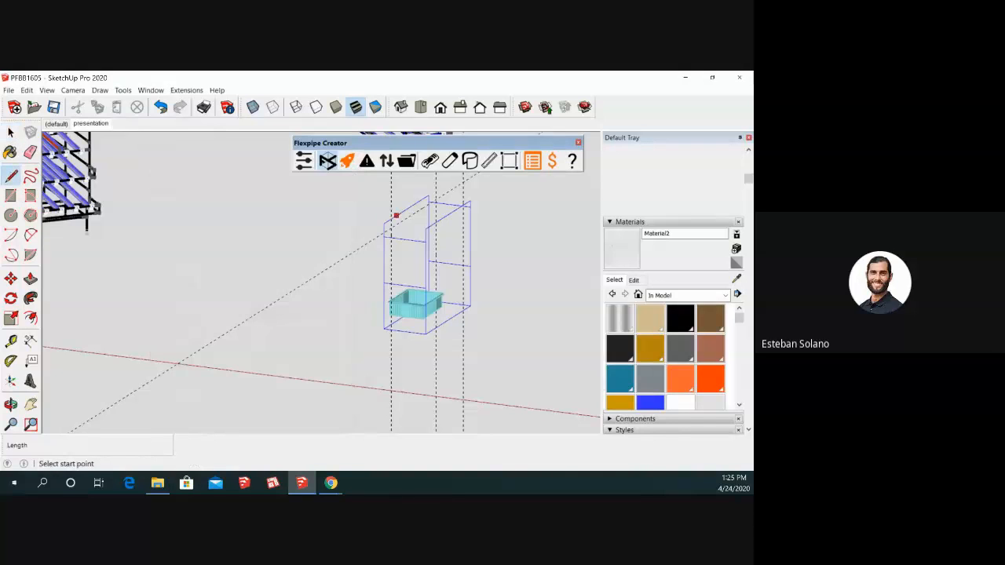
{"action": "scroll", "coordinate": [397, 217], "scroll_direction": "up", "scroll_amount": 3}
{"action": "scroll", "coordinate": [393, 228], "scroll_direction": "up", "scroll_amount": 3}
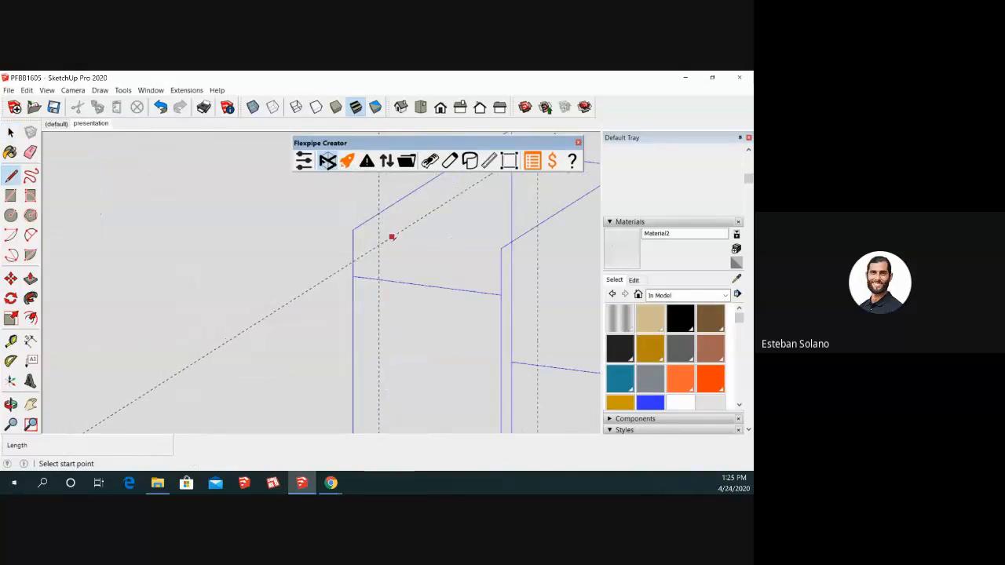
{"action": "left_click", "coordinate": [378, 280]}
{"action": "scroll", "coordinate": [336, 377], "scroll_direction": "down", "scroll_amount": 3}
{"action": "scroll", "coordinate": [454, 268], "scroll_direction": "up", "scroll_amount": 2}
{"action": "scroll", "coordinate": [452, 267], "scroll_direction": "up", "scroll_amount": 2}
{"action": "left_click", "coordinate": [443, 237]}
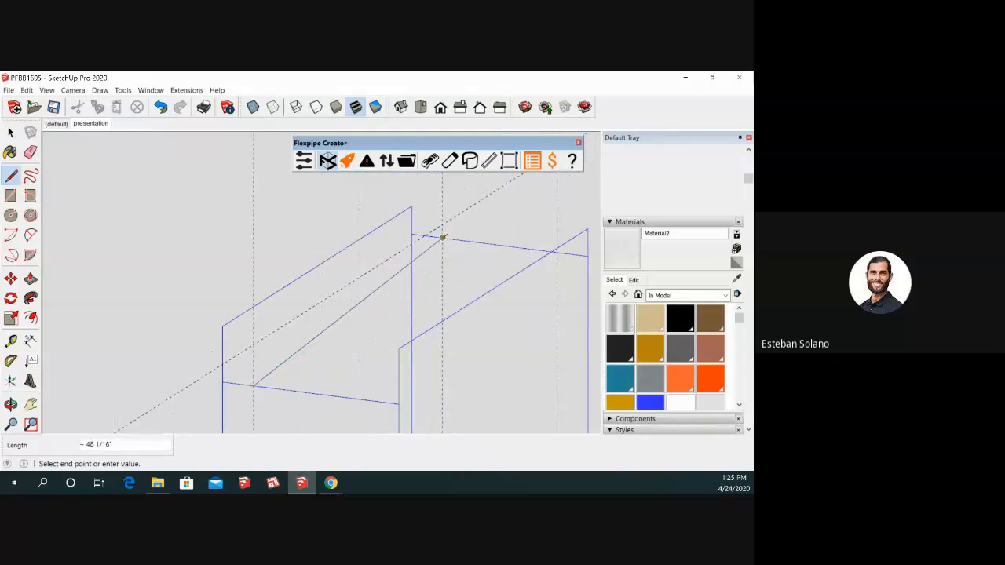
{"action": "key", "text": "space"}
{"action": "scroll", "coordinate": [444, 238], "scroll_direction": "down", "scroll_amount": 1}
{"action": "scroll", "coordinate": [338, 320], "scroll_direction": "up", "scroll_amount": 3}
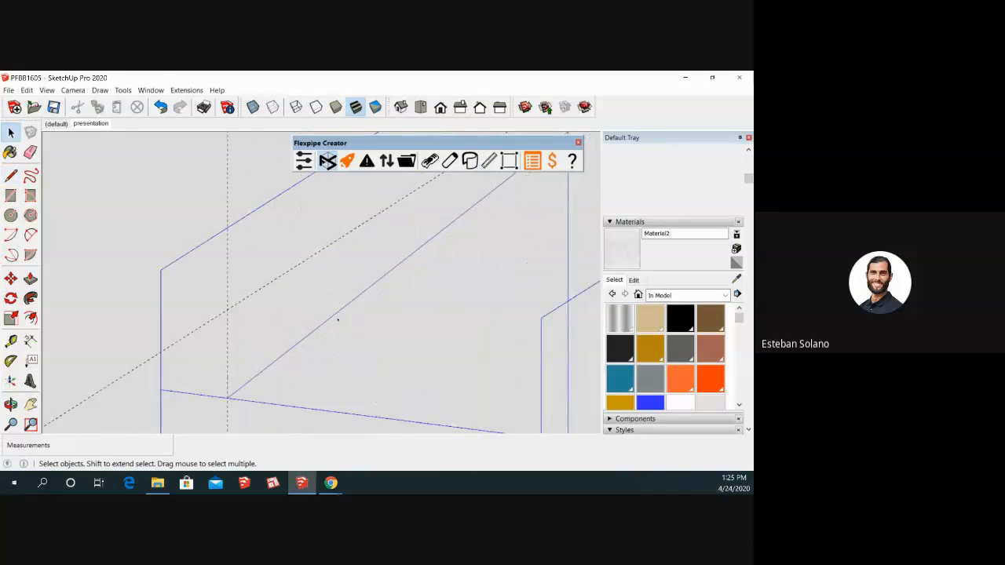
{"action": "key", "text": "m"}
{"action": "scroll", "coordinate": [338, 320], "scroll_direction": "down", "scroll_amount": 2}
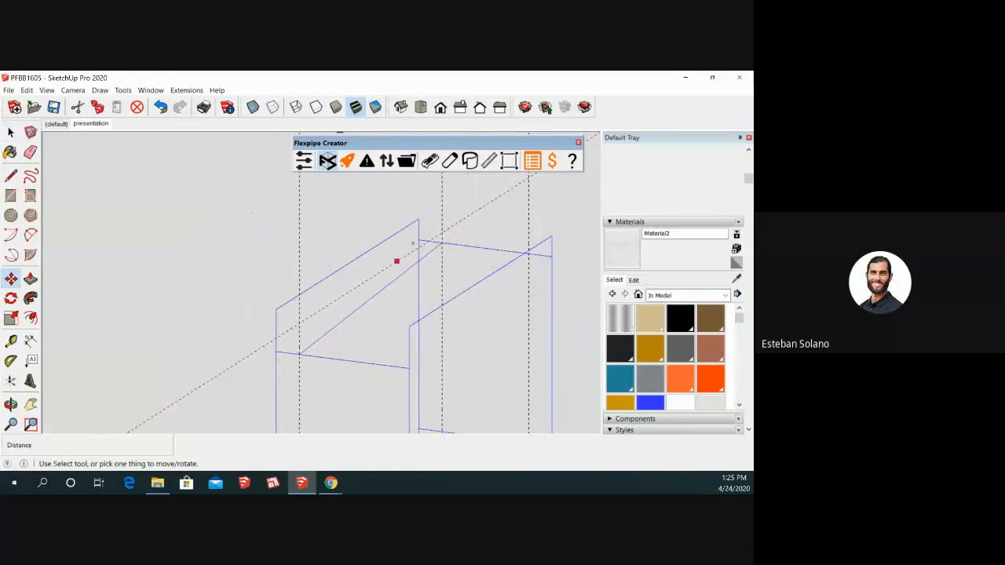
{"action": "scroll", "coordinate": [450, 251], "scroll_direction": "up", "scroll_amount": 2}
{"action": "left_click", "coordinate": [428, 248]}
{"action": "scroll", "coordinate": [424, 250], "scroll_direction": "down", "scroll_amount": 3}
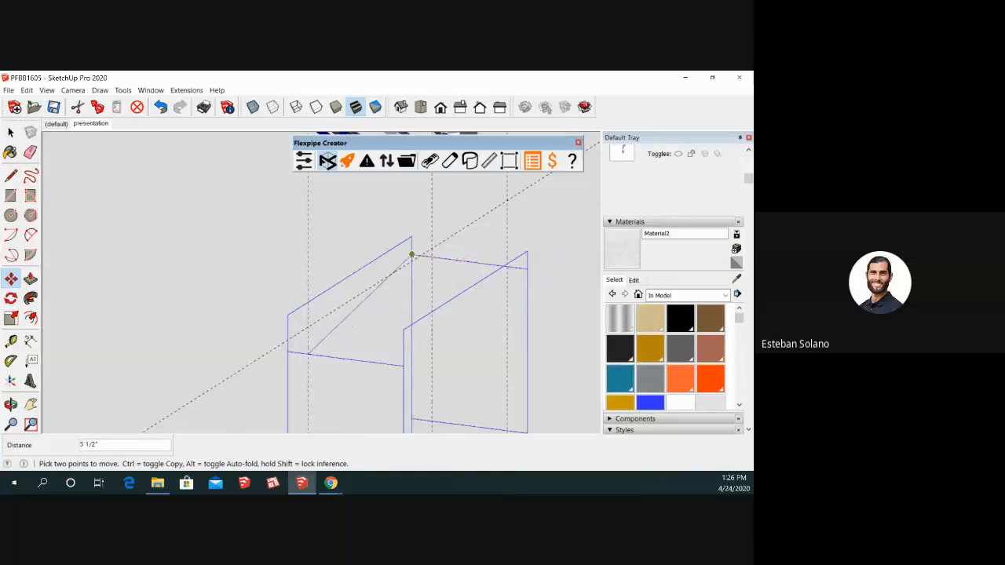
{"action": "left_click", "coordinate": [432, 258]}
{"action": "key", "text": "space"}
- Copy the upper roller-track line 13 inches along the crossbar to the vertical guide on the other side
{"action": "scroll", "coordinate": [432, 259], "scroll_direction": "up", "scroll_amount": 1}
{"action": "scroll", "coordinate": [377, 314], "scroll_direction": "up", "scroll_amount": 2}
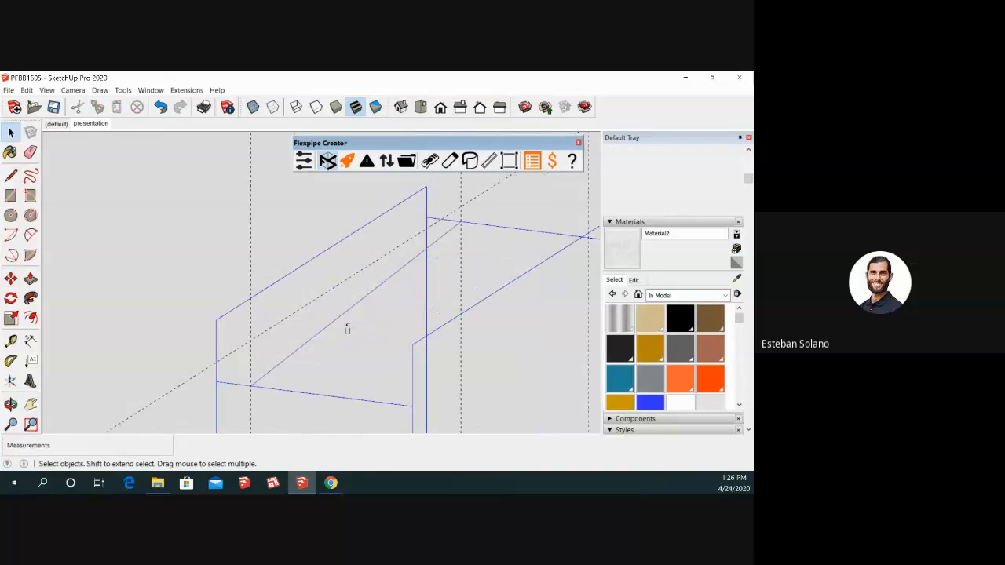
{"action": "left_click", "coordinate": [339, 317]}
{"action": "key", "text": "m"}
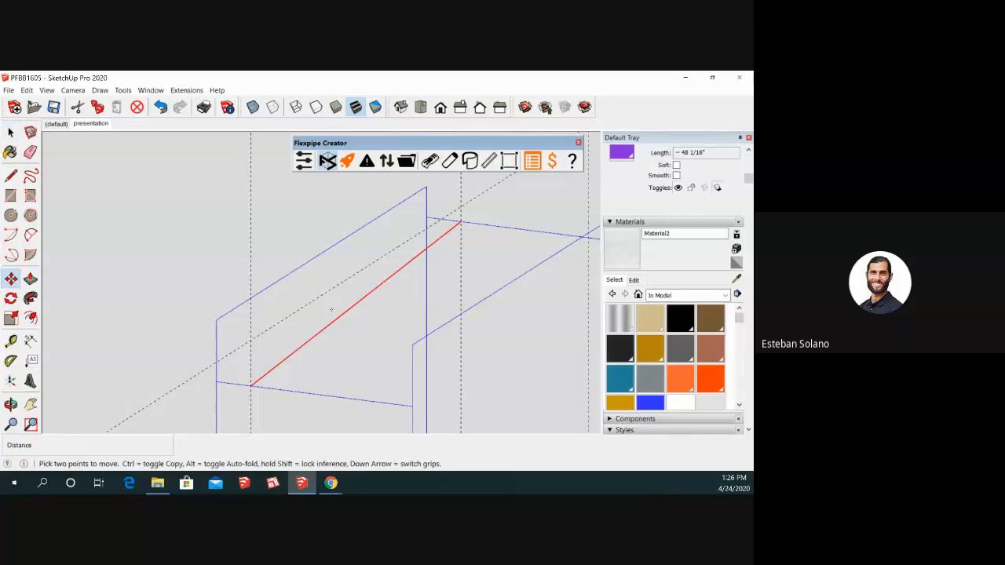
{"action": "left_click", "coordinate": [461, 219]}
{"action": "key", "text": "ctrl"}
{"action": "scroll", "coordinate": [461, 221], "scroll_direction": "down", "scroll_amount": 2}
{"action": "left_click", "coordinate": [533, 231]}
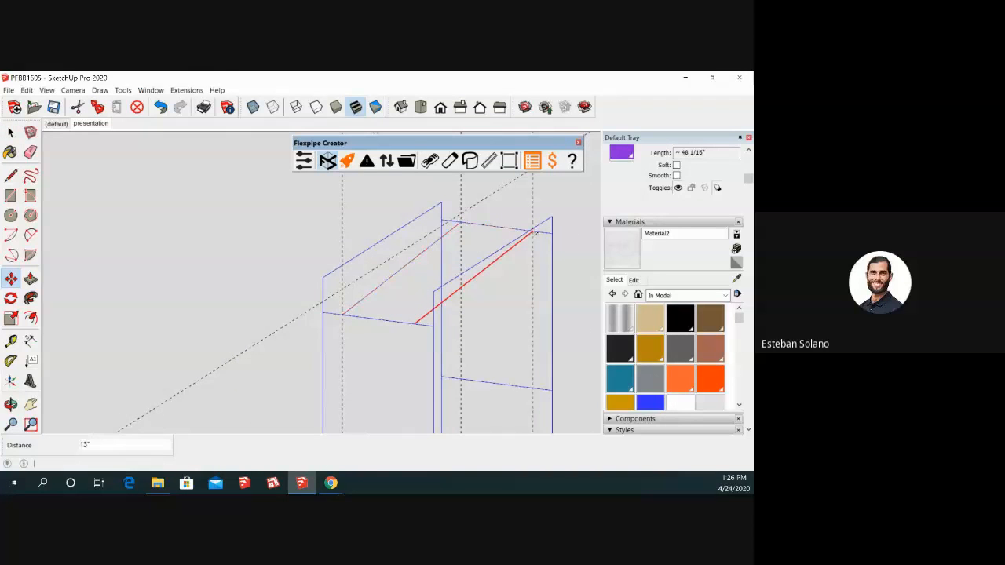
{"action": "key", "text": "space"}
- Draw a roller-track line between the middle crossbars above the bin, from one vertical guide to its opposite guide
{"action": "scroll", "coordinate": [455, 253], "scroll_direction": "down", "scroll_amount": 4}
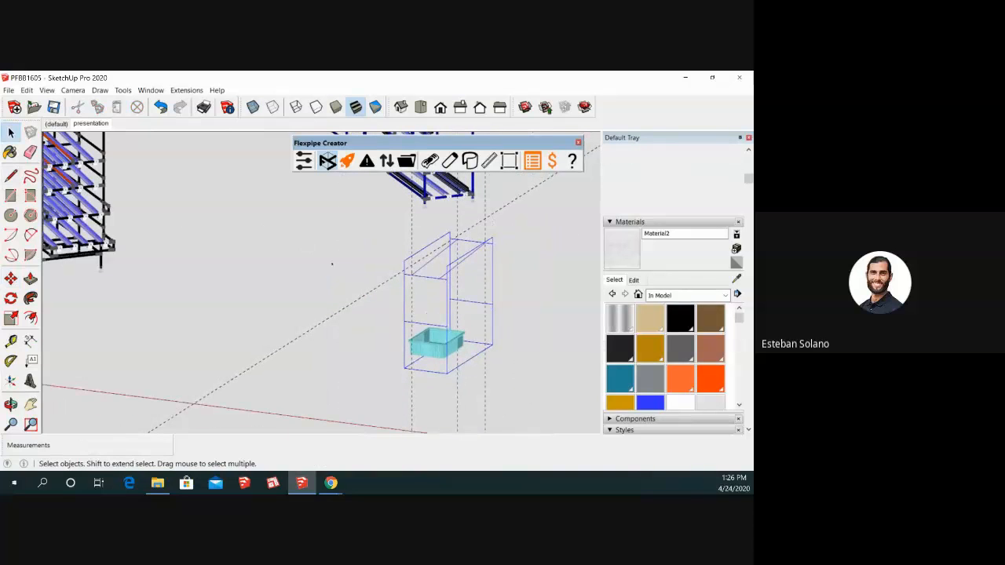
{"action": "left_click", "coordinate": [11, 175]}
{"action": "scroll", "coordinate": [357, 298], "scroll_direction": "up", "scroll_amount": 4}
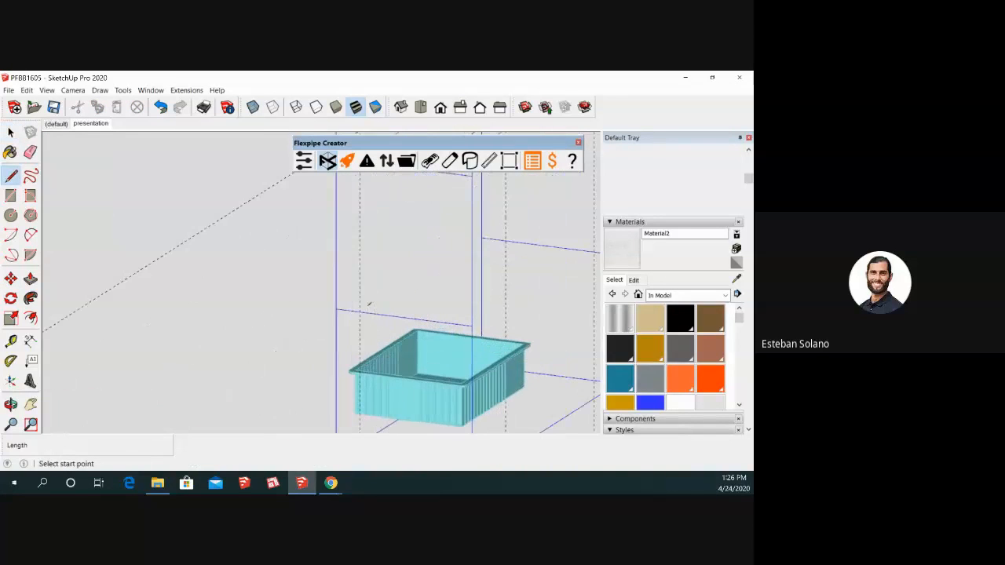
{"action": "left_click", "coordinate": [361, 314]}
{"action": "scroll", "coordinate": [469, 285], "scroll_direction": "up", "scroll_amount": 1}
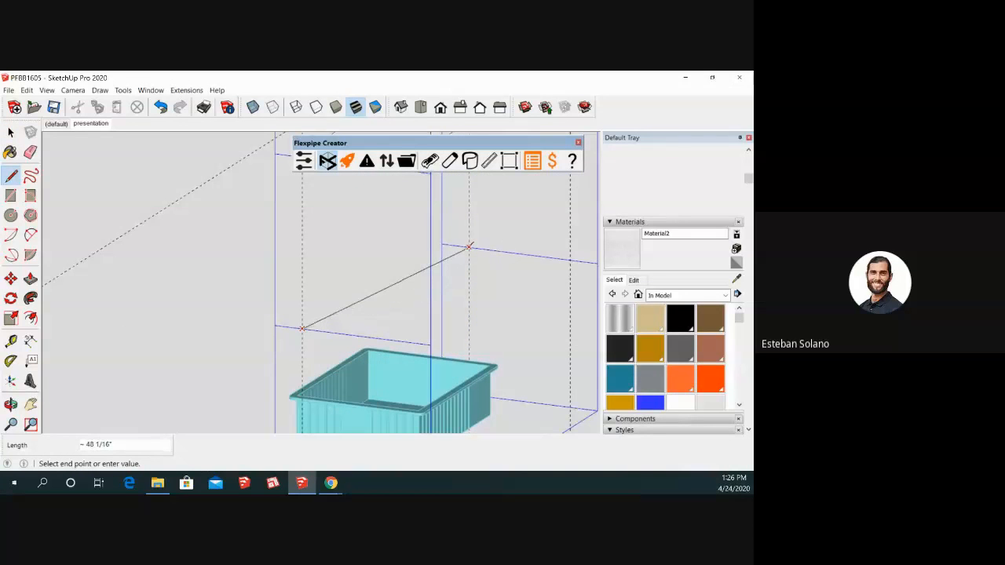
{"action": "left_click", "coordinate": [469, 248]}
{"action": "key", "text": "space"}
- Copy the middle roller-track line 13 inches along the crossbar to the vertical guide on the other side
{"action": "left_click", "coordinate": [390, 285]}
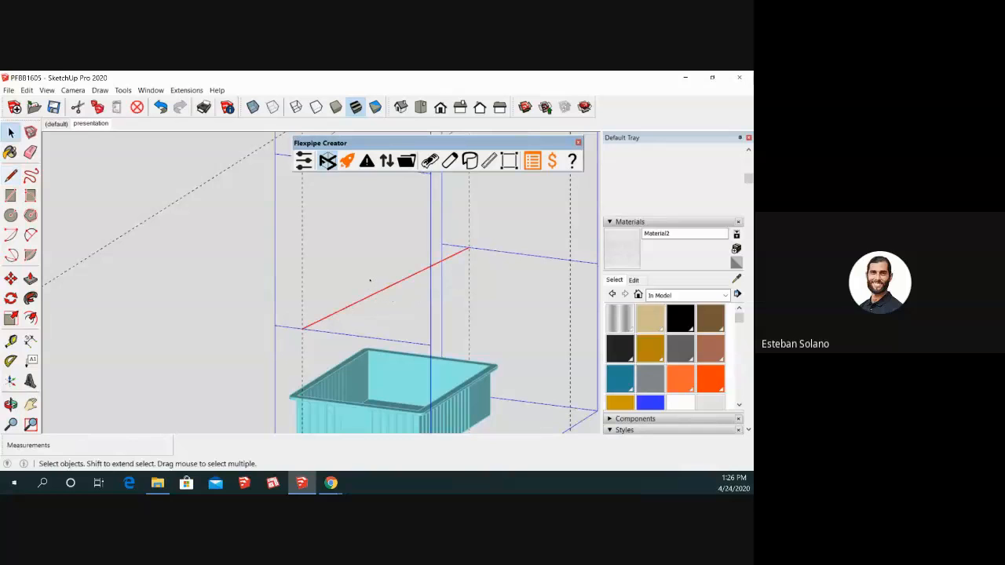
{"action": "key", "text": "m"}
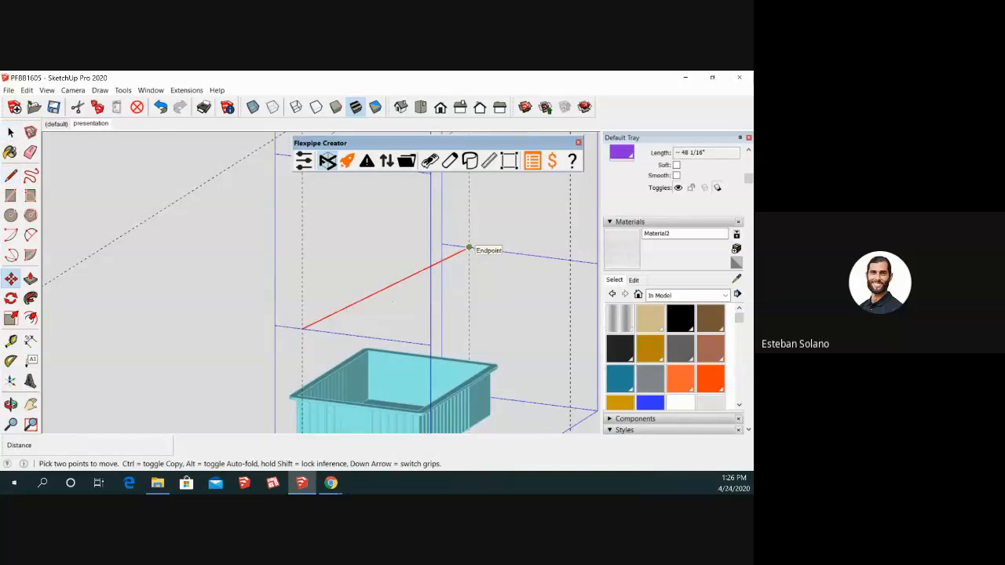
{"action": "left_click", "coordinate": [469, 248]}
{"action": "scroll", "coordinate": [469, 247], "scroll_direction": "down", "scroll_amount": 3}
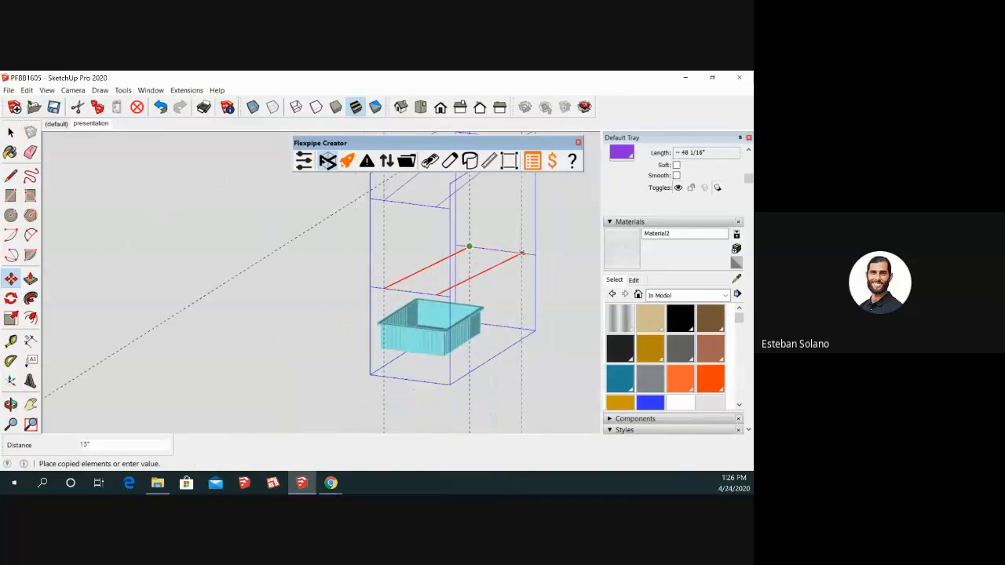
{"action": "key", "text": "space"}
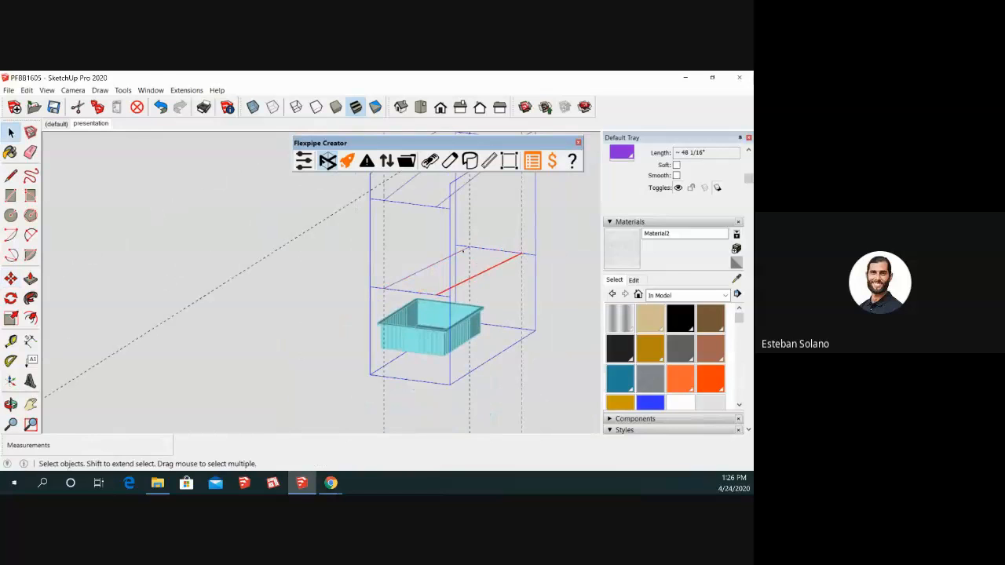
{"action": "left_click", "coordinate": [10, 278]}
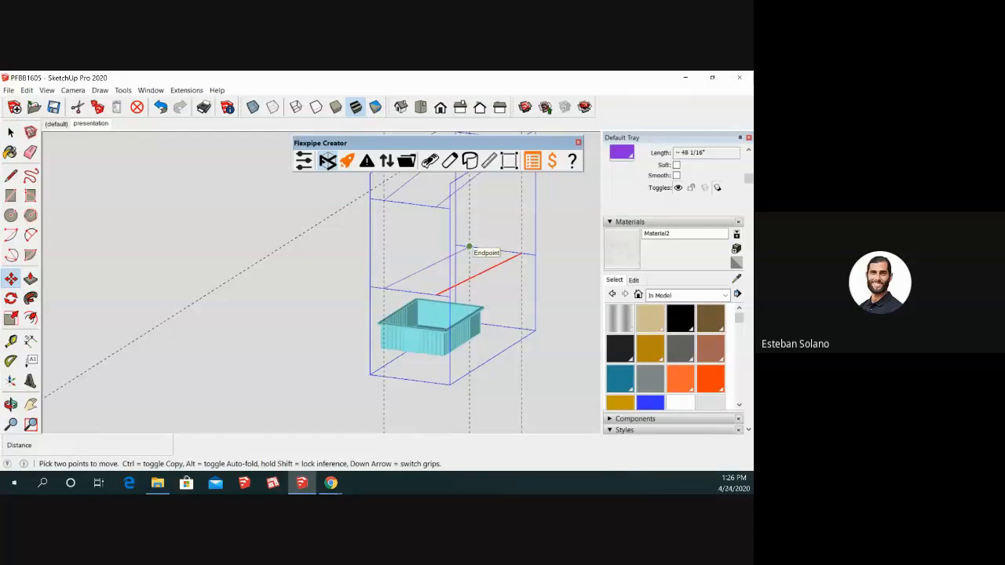
{"action": "left_click", "coordinate": [469, 247]}
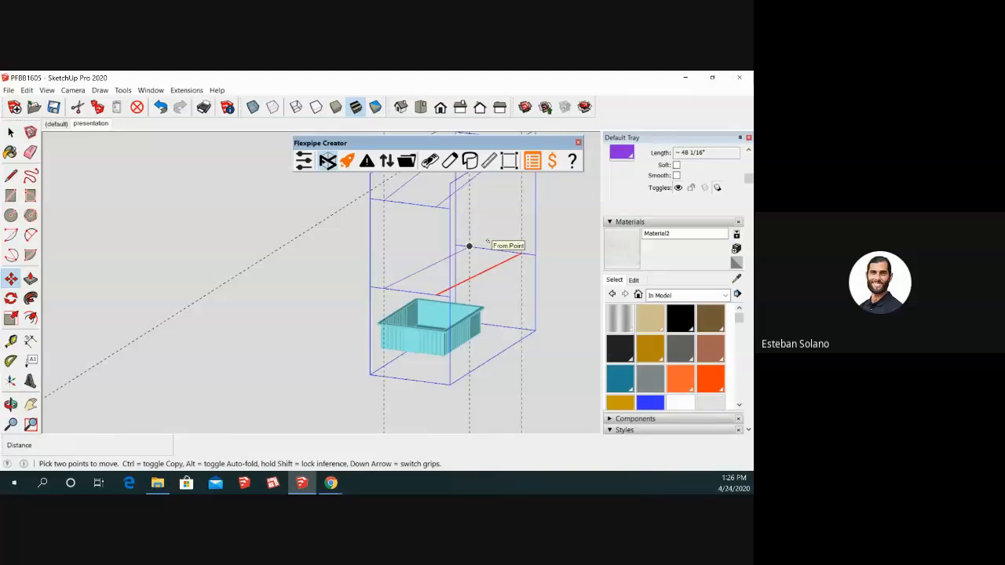
{"action": "key", "text": "space"}
- Delete the vertical guides and the lengthwise guide around the frame, and generate the Flexpipe structure from the lines
{"action": "scroll", "coordinate": [488, 236], "scroll_direction": "down", "scroll_amount": 2}
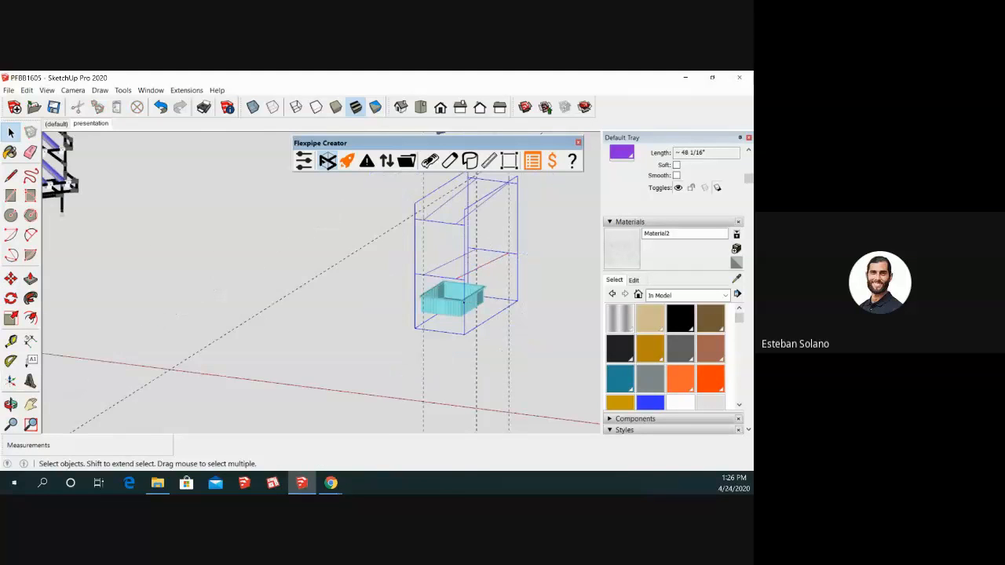
{"action": "scroll", "coordinate": [458, 304], "scroll_direction": "down", "scroll_amount": 2}
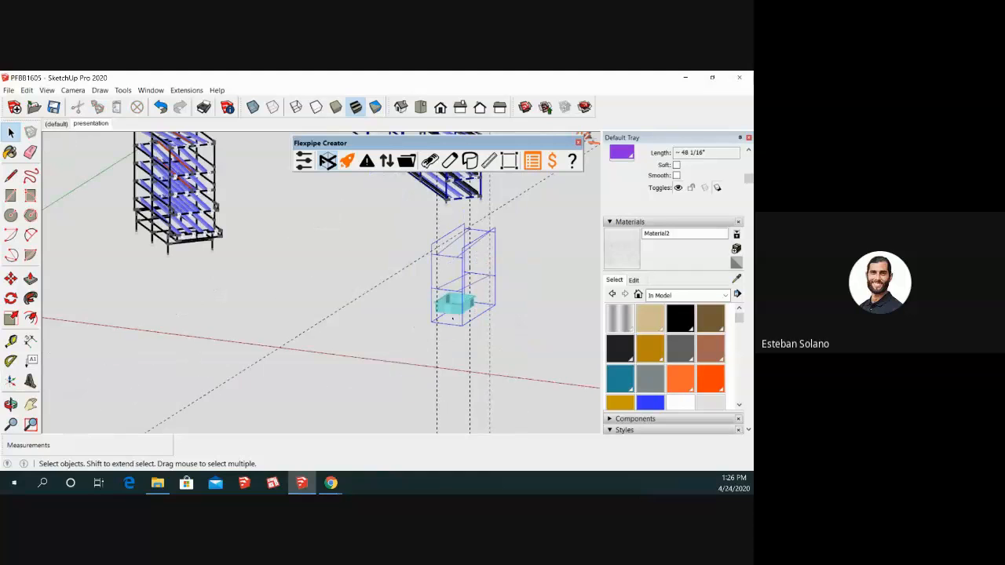
{"action": "scroll", "coordinate": [452, 318], "scroll_direction": "down", "scroll_amount": 2}
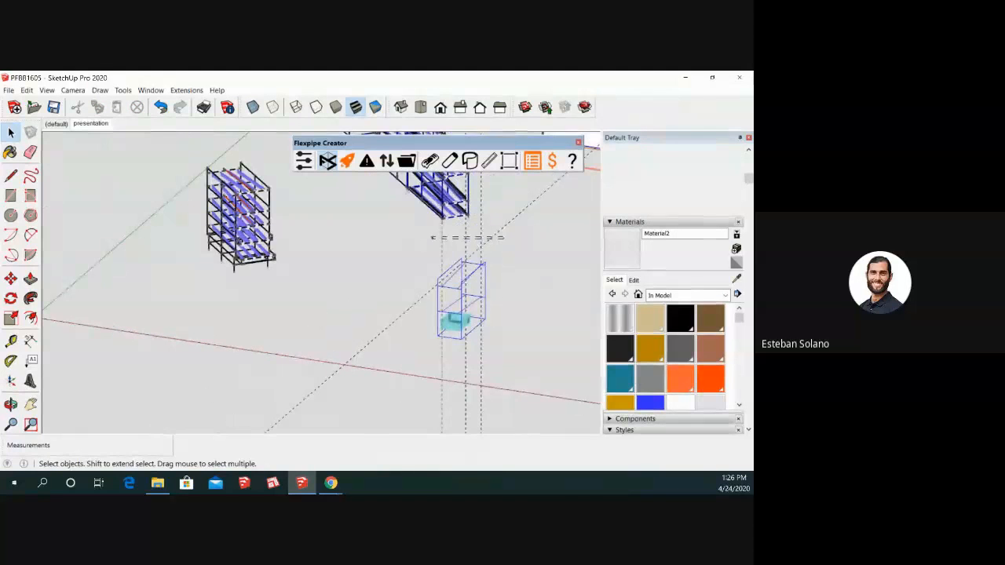
{"action": "key", "text": "Delete"}
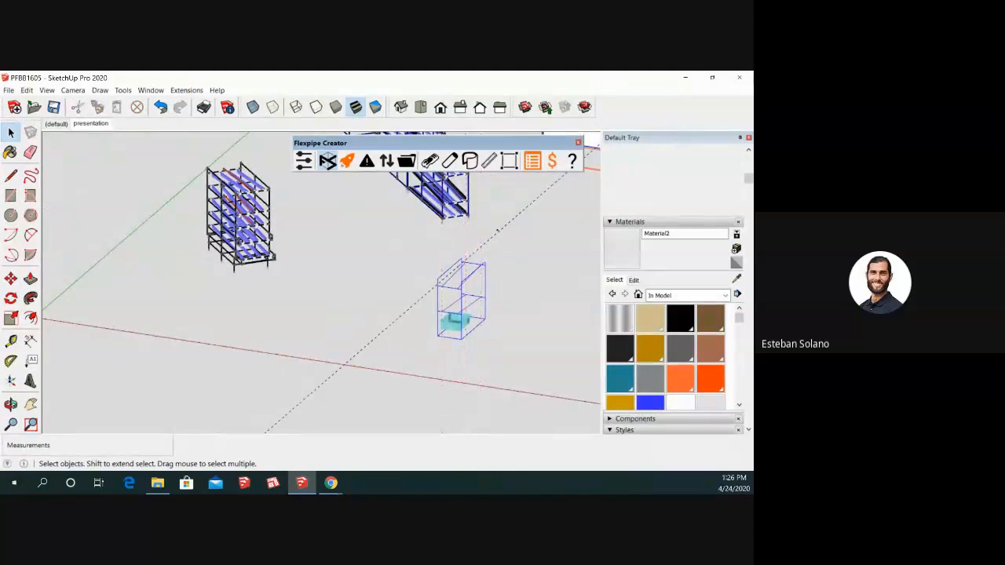
{"action": "left_click", "coordinate": [500, 233]}
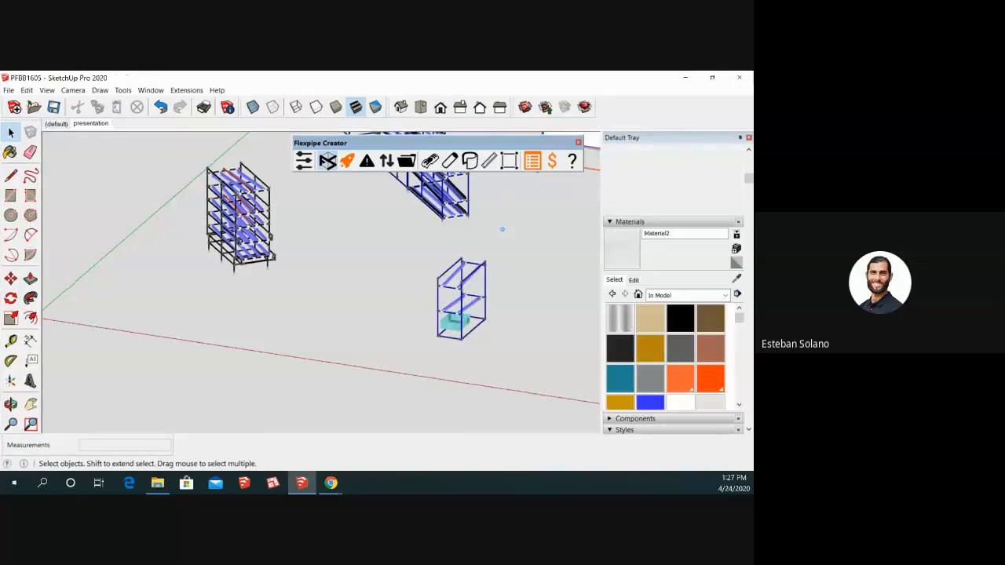
- Examine the generated structure's roller tracks and joints up close, from several angles and in the right side view
{"action": "scroll", "coordinate": [467, 302], "scroll_direction": "up", "scroll_amount": 5}
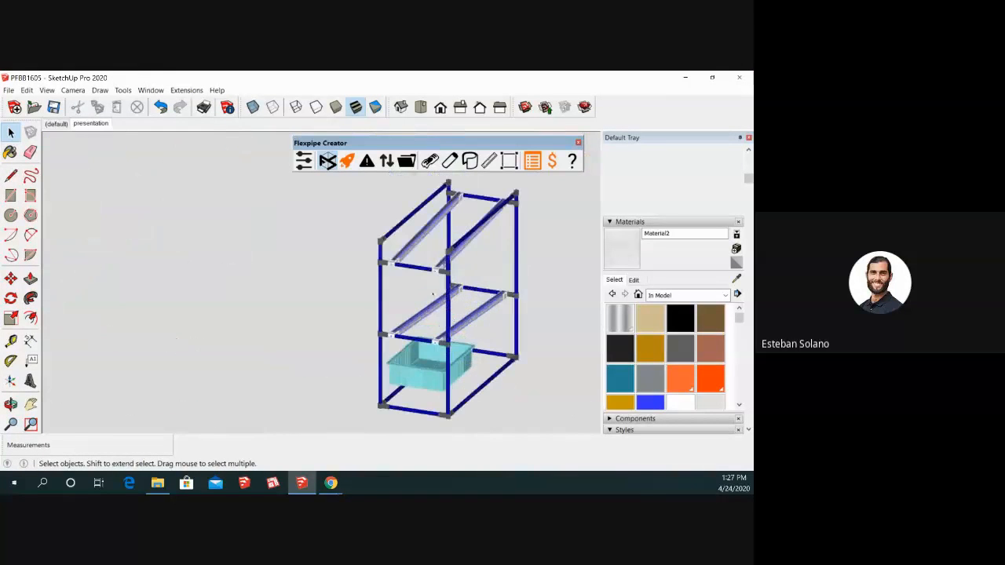
{"action": "middle_click_drag", "start_coordinate": [424, 279], "coordinate": [395, 263]}
{"action": "scroll", "coordinate": [400, 234], "scroll_direction": "up", "scroll_amount": 3}
{"action": "scroll", "coordinate": [400, 234], "scroll_direction": "up", "scroll_amount": 1}
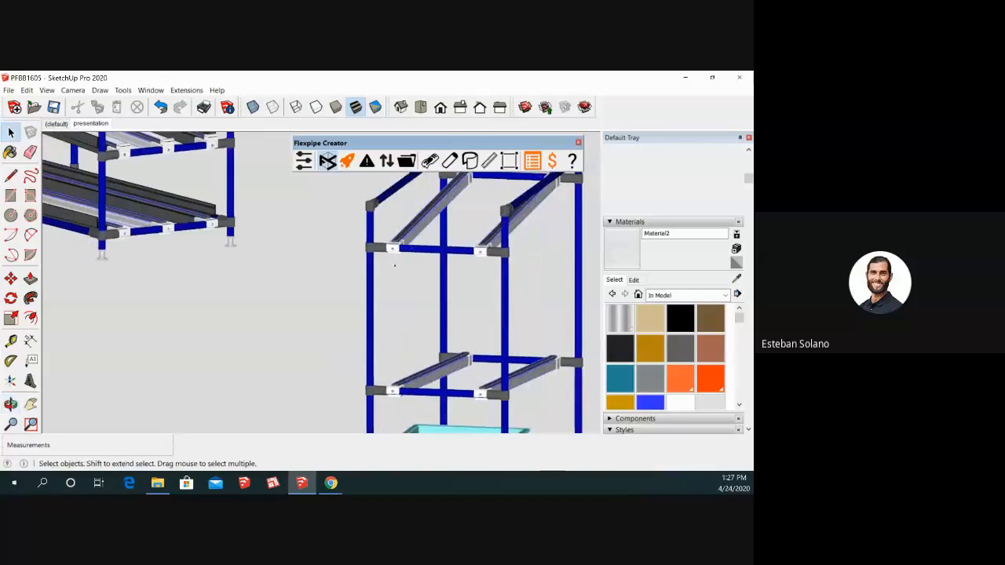
{"action": "scroll", "coordinate": [395, 265], "scroll_direction": "down", "scroll_amount": 3}
{"action": "middle_click_drag", "start_coordinate": [429, 300], "coordinate": [338, 329]}
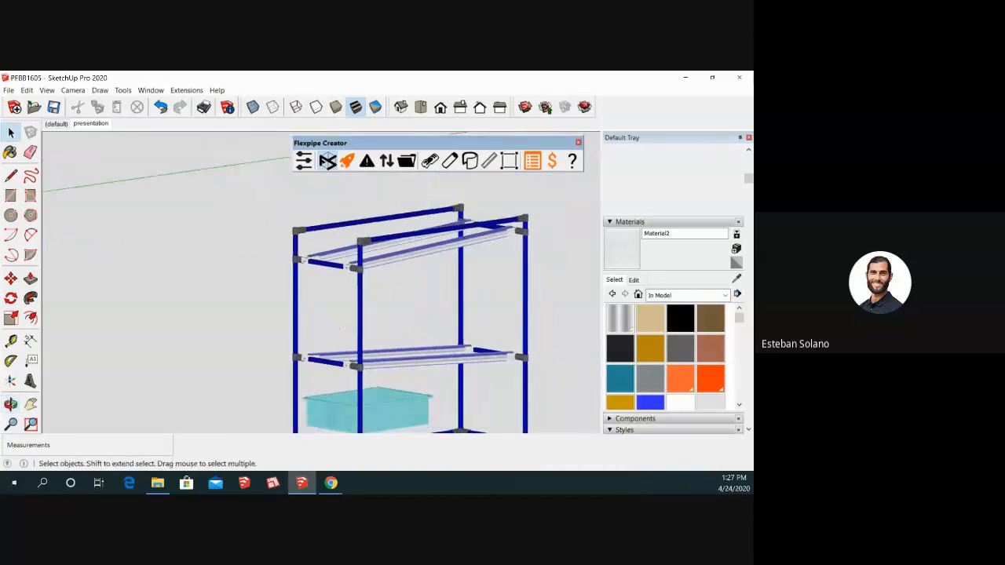
{"action": "left_click", "coordinate": [460, 107]}
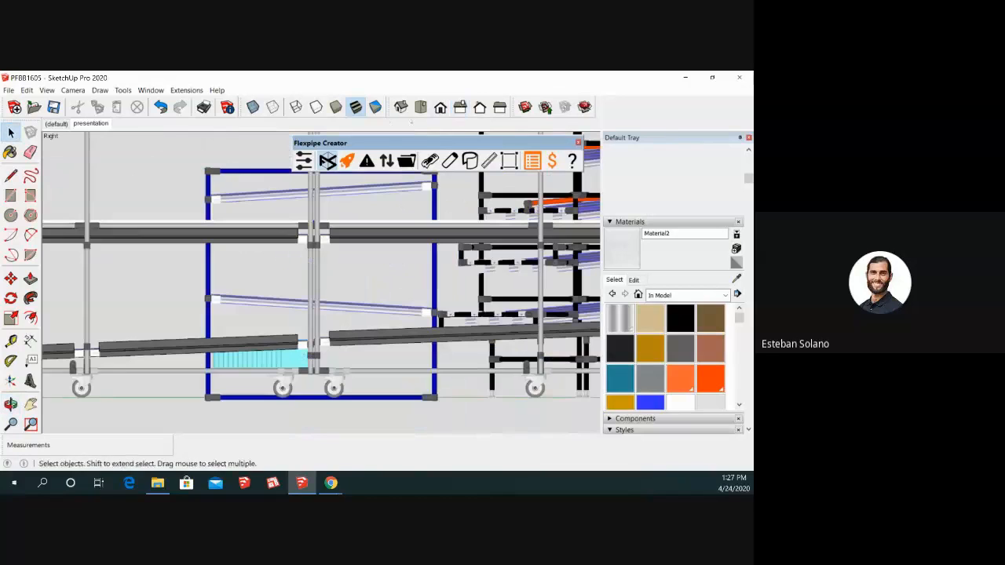
- In the top view, select the whole structure with its bin and move it 300 inches along the green axis, away from the other models
{"action": "left_click", "coordinate": [421, 107]}
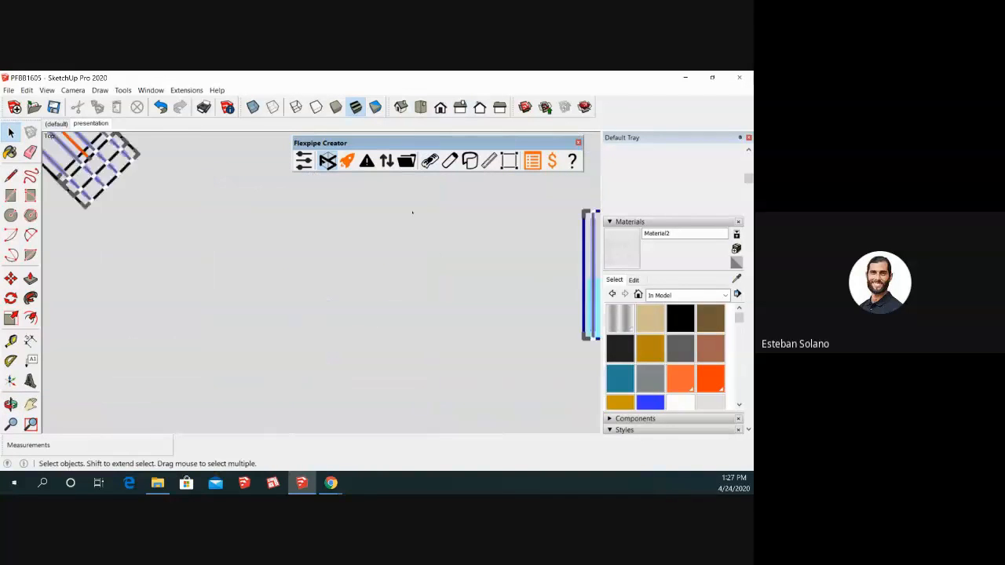
{"action": "scroll", "coordinate": [440, 220], "scroll_direction": "up", "scroll_amount": 2}
{"action": "left_click_drag", "start_coordinate": [459, 196], "coordinate": [537, 354]}
{"action": "scroll", "coordinate": [460, 232], "scroll_direction": "down", "scroll_amount": 3}
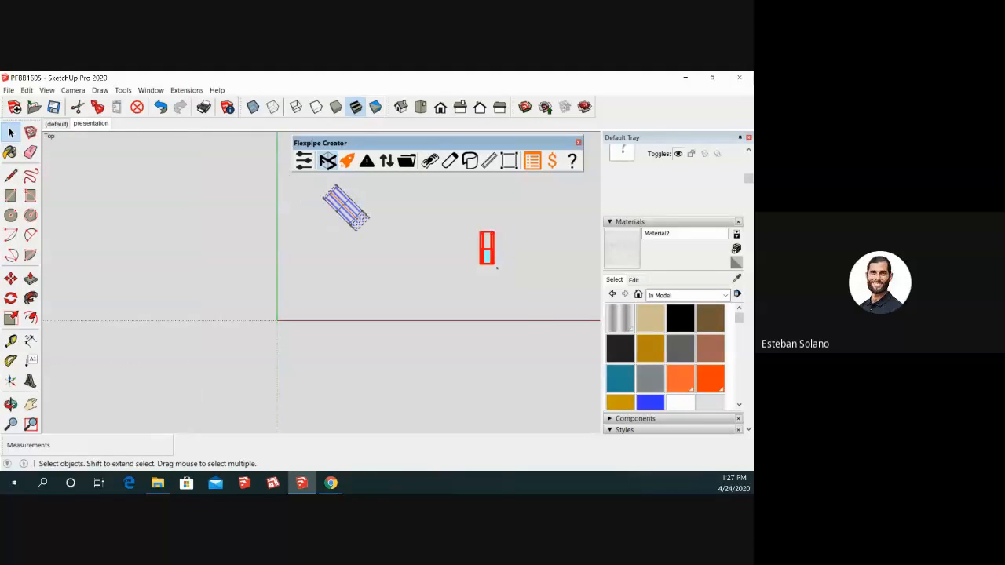
{"action": "key", "text": "m"}
{"action": "left_click", "coordinate": [534, 341]}
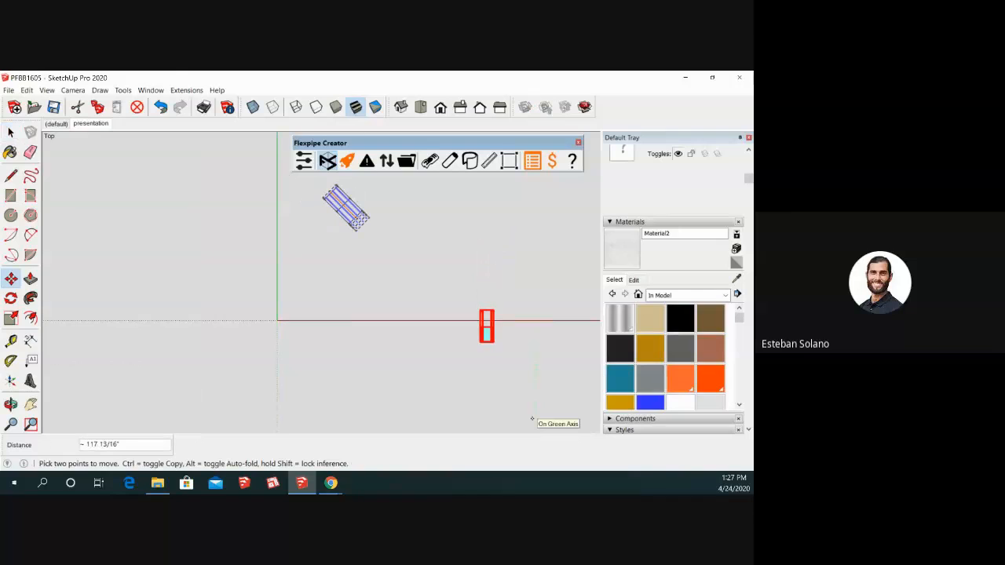
{"action": "type", "text": "200"}
{"action": "key", "text": "Return"}
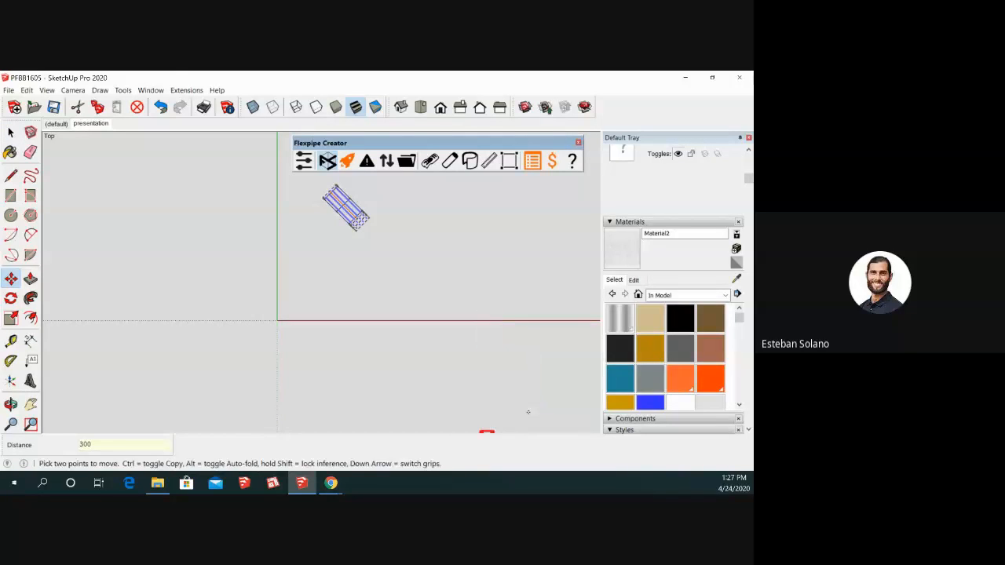
{"action": "scroll", "coordinate": [448, 263], "scroll_direction": "down", "scroll_amount": 2}
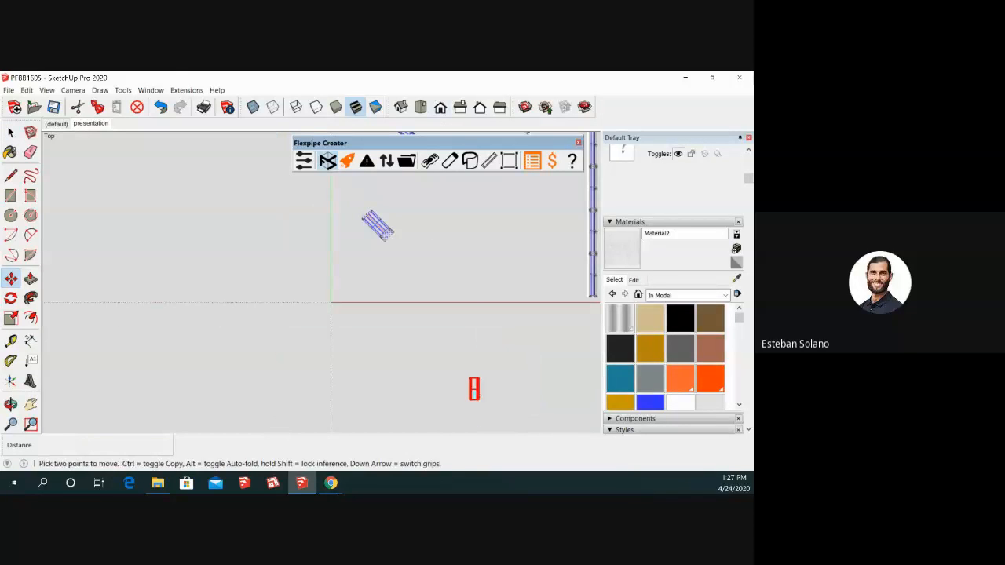
{"action": "scroll", "coordinate": [475, 412], "scroll_direction": "up", "scroll_amount": 8}
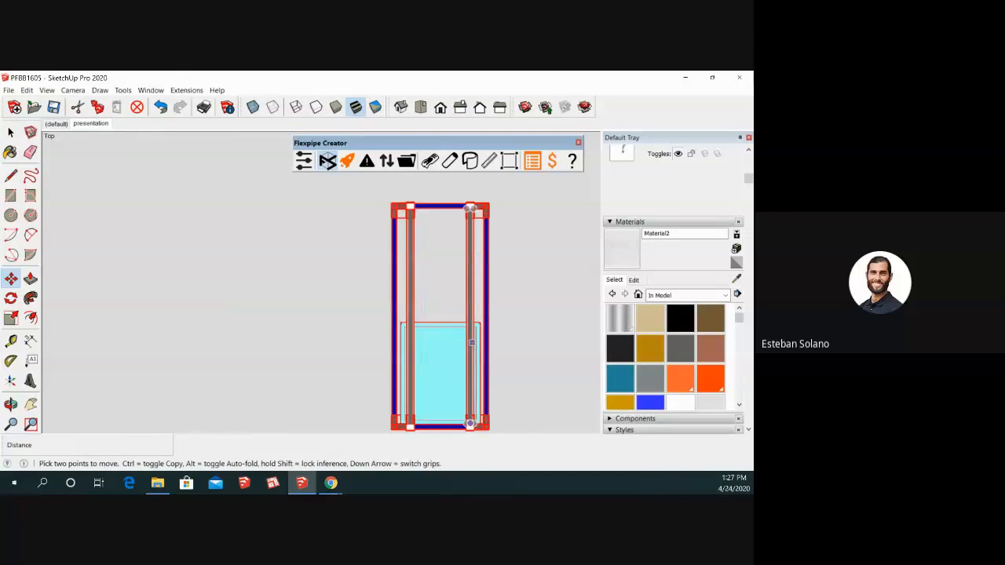
{"action": "key", "text": "space"}
- Show the relocated structure in the right side view to examine the slopes of its roller tracks
{"action": "middle_click_drag", "start_coordinate": [478, 327], "coordinate": [369, 251]}
{"action": "left_click", "coordinate": [460, 107]}
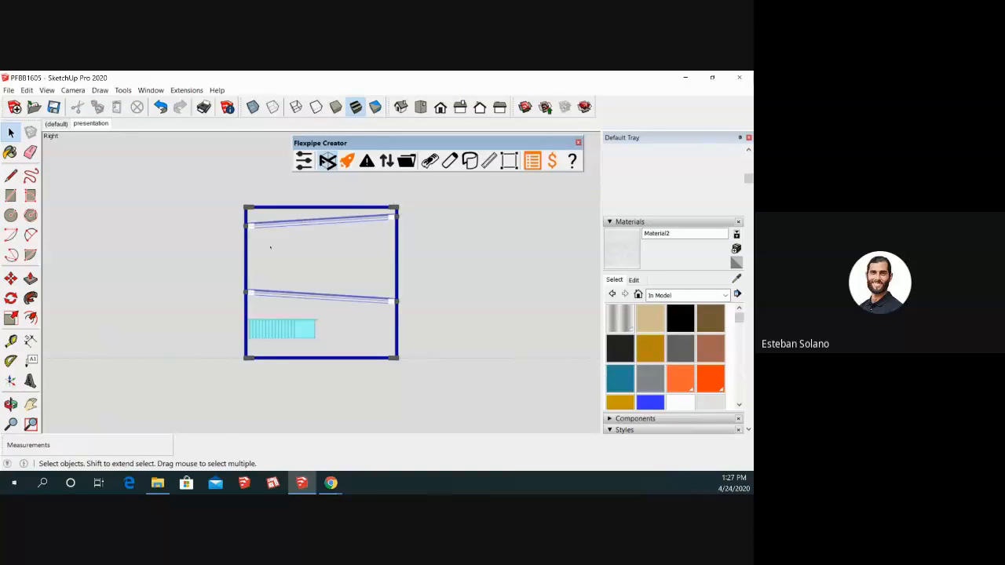
{"action": "scroll", "coordinate": [248, 307], "scroll_direction": "up", "scroll_amount": 2}
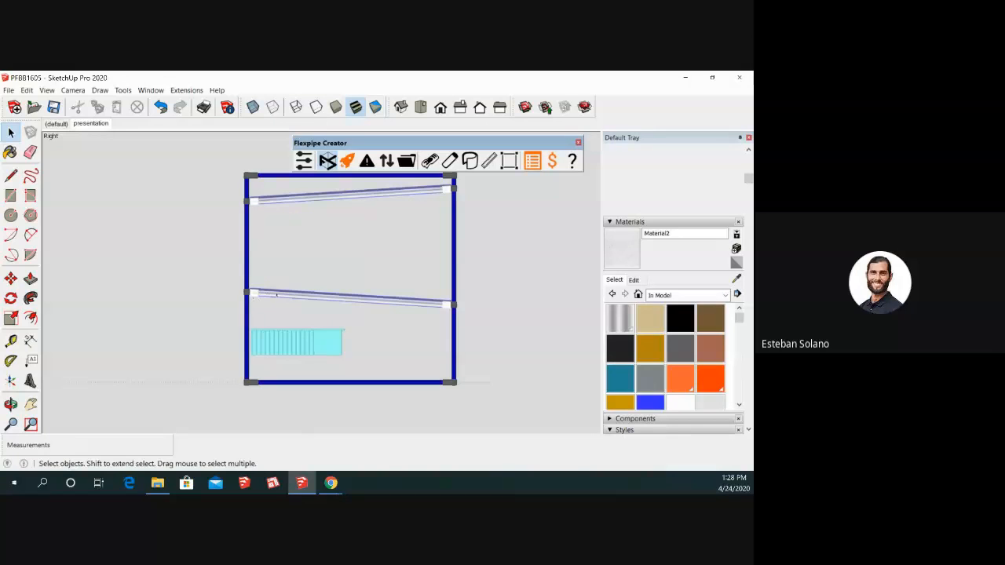
- Select the bin and move it straight up to sit above the lower roller track
{"action": "left_click", "coordinate": [297, 342]}
{"action": "key", "text": "m"}
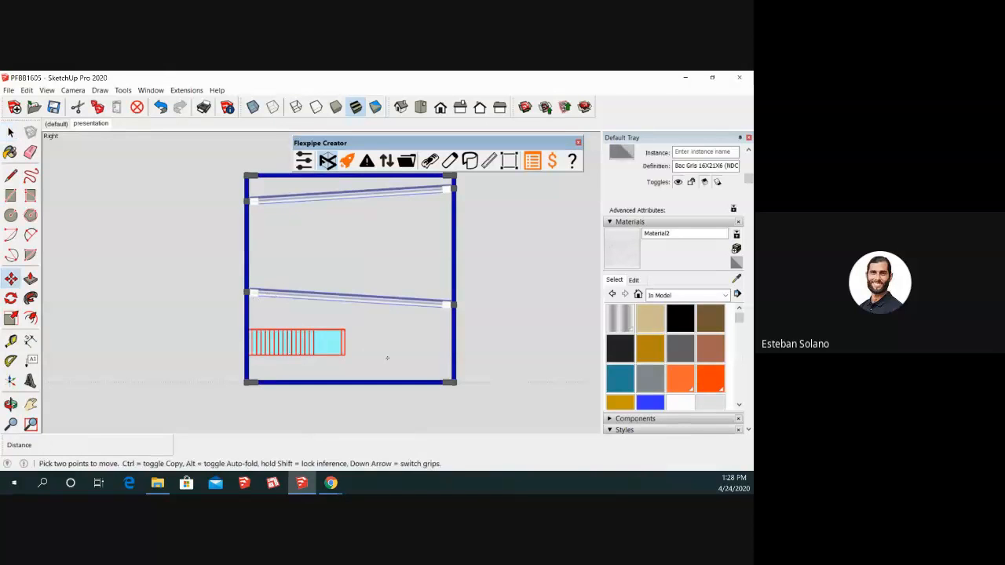
{"action": "left_click", "coordinate": [387, 358]}
{"action": "left_click", "coordinate": [389, 279]}
{"action": "scroll", "coordinate": [346, 274], "scroll_direction": "up", "scroll_amount": 3}
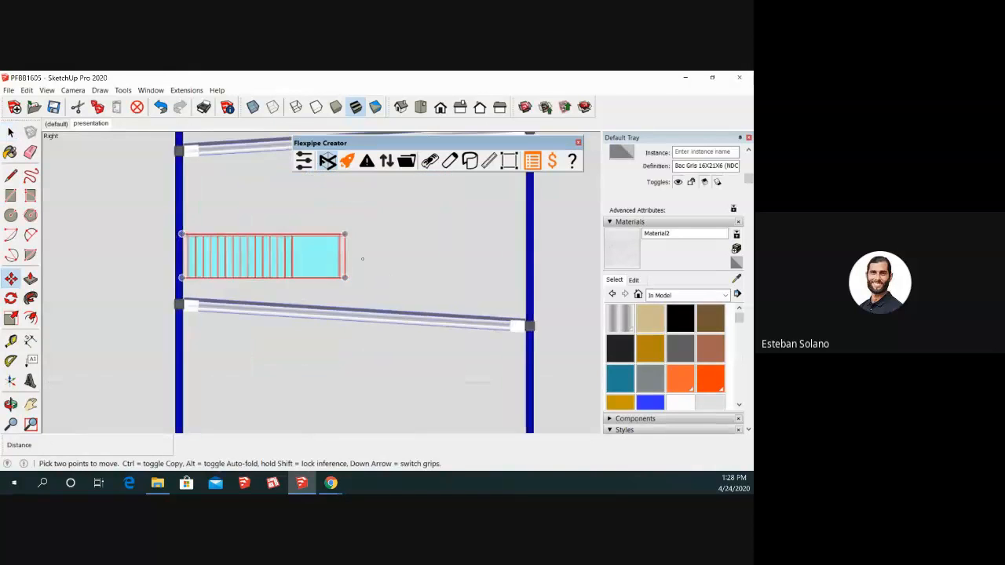
- Move the bin across to the post at the lower track's low end, and lower it about 4 1/8 inches toward the track
{"action": "scroll", "coordinate": [362, 259], "scroll_direction": "down", "scroll_amount": 2}
{"action": "left_click", "coordinate": [361, 221]}
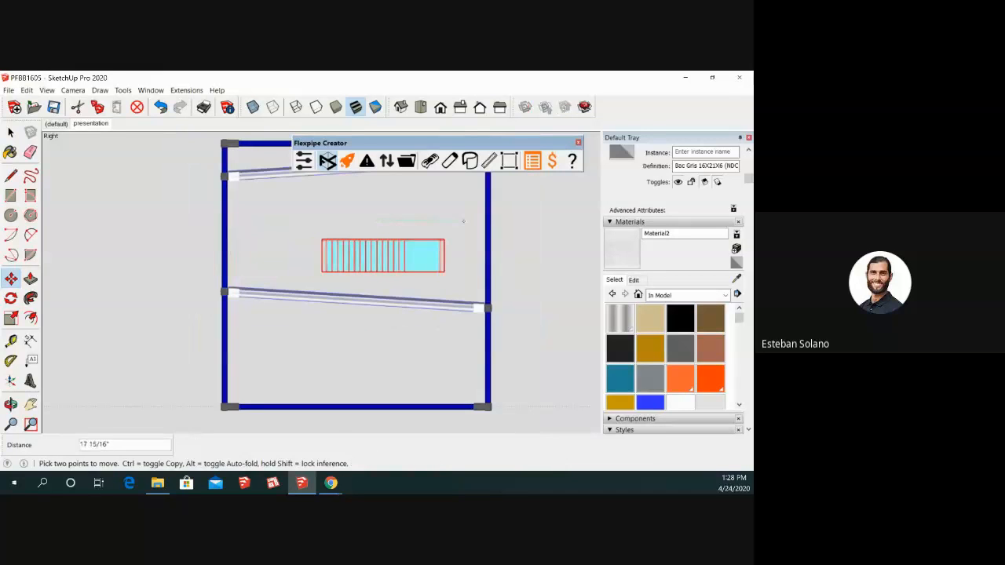
{"action": "left_click", "coordinate": [472, 222]}
{"action": "scroll", "coordinate": [512, 233], "scroll_direction": "up", "scroll_amount": 2}
{"action": "left_click", "coordinate": [512, 233]}
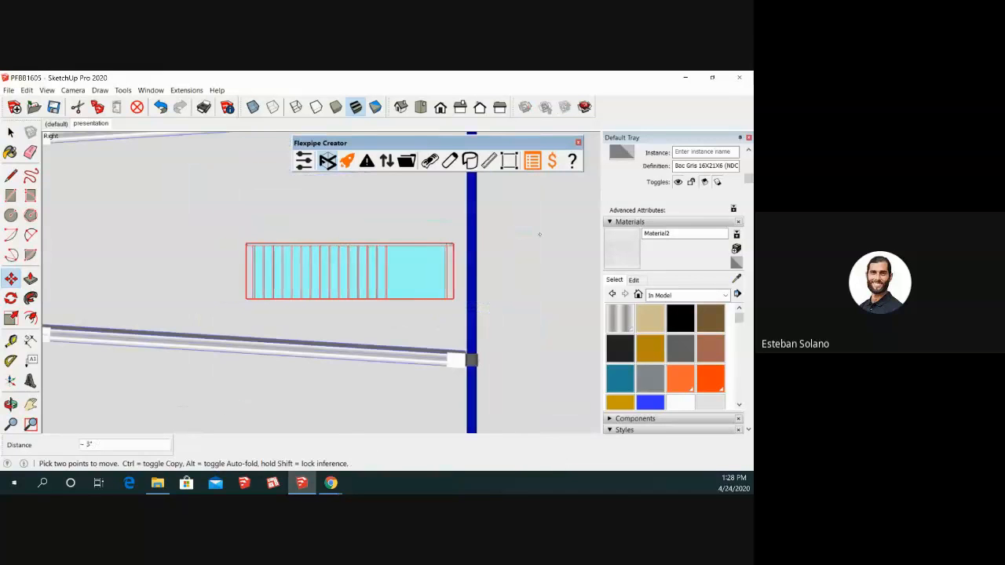
{"action": "left_click", "coordinate": [552, 234]}
{"action": "left_click", "coordinate": [507, 210]}
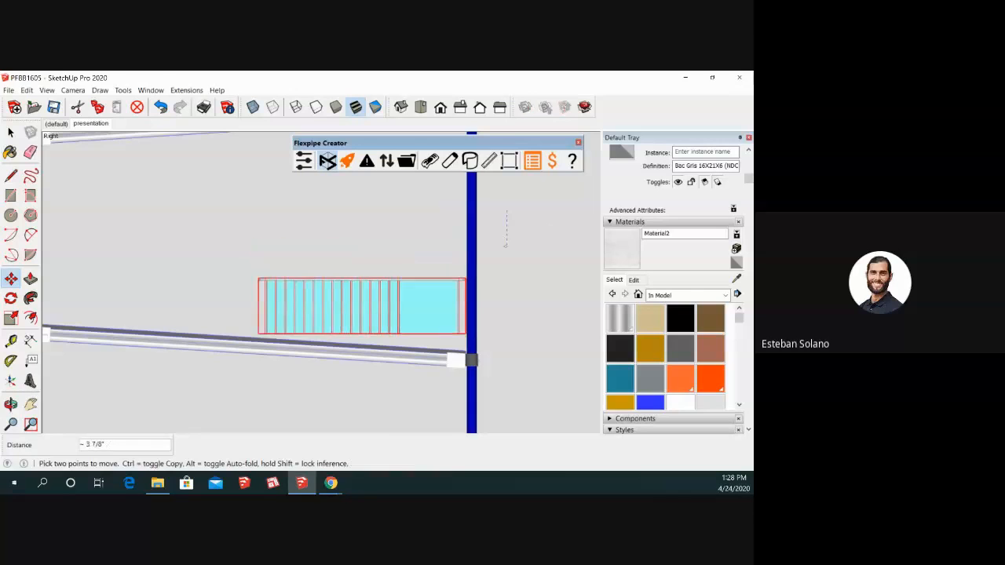
{"action": "left_click", "coordinate": [506, 249]}
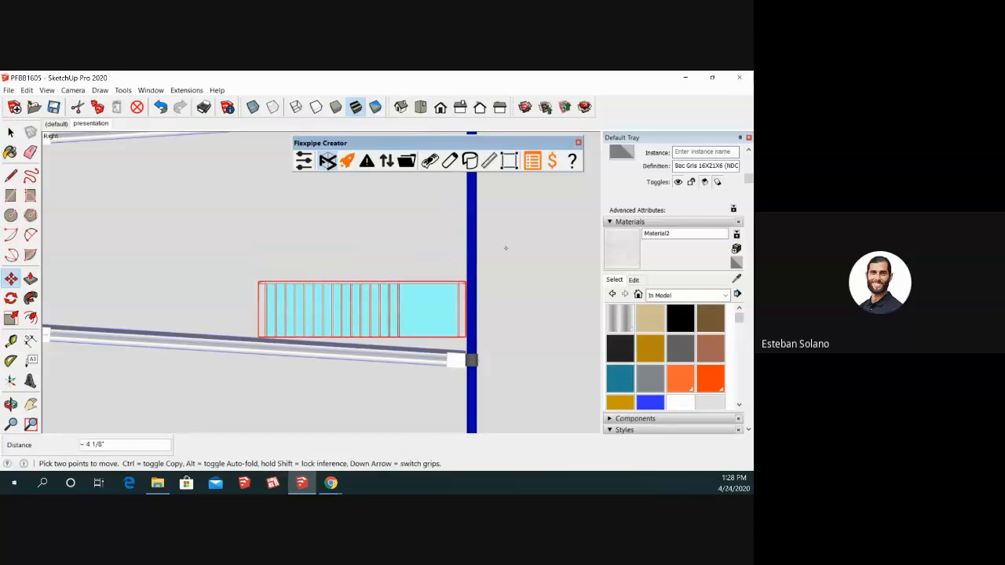
{"action": "scroll", "coordinate": [505, 267], "scroll_direction": "down", "scroll_amount": 2}
{"action": "scroll", "coordinate": [505, 273], "scroll_direction": "down", "scroll_amount": 1}
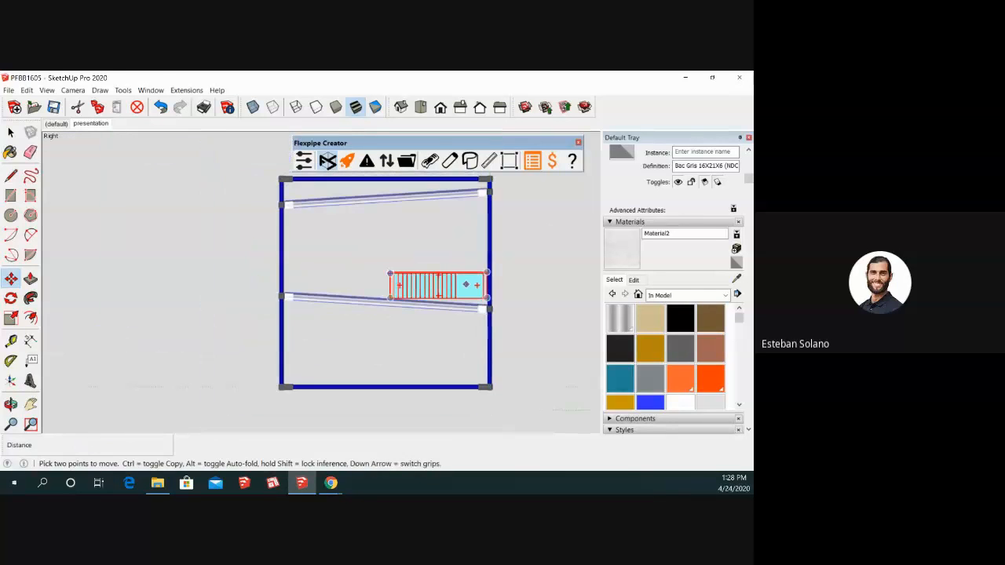
- Copy the bin about 26 5/16 inches up the blue axis to above the upper roller track, and select the original bin
{"action": "scroll", "coordinate": [509, 299], "scroll_direction": "down", "scroll_amount": 1}
{"action": "left_click", "coordinate": [508, 297]}
{"action": "key", "text": "ctrl"}
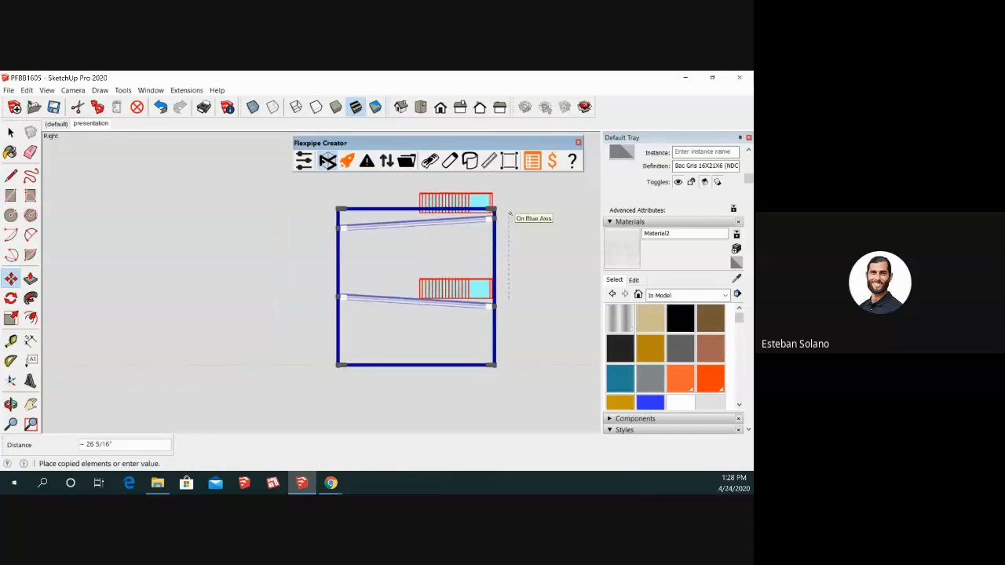
{"action": "left_click", "coordinate": [510, 214]}
{"action": "key", "text": "space"}
{"action": "scroll", "coordinate": [460, 290], "scroll_direction": "up", "scroll_amount": 2}
{"action": "left_click", "coordinate": [456, 292]}
{"action": "scroll", "coordinate": [460, 329], "scroll_direction": "down", "scroll_amount": 2}
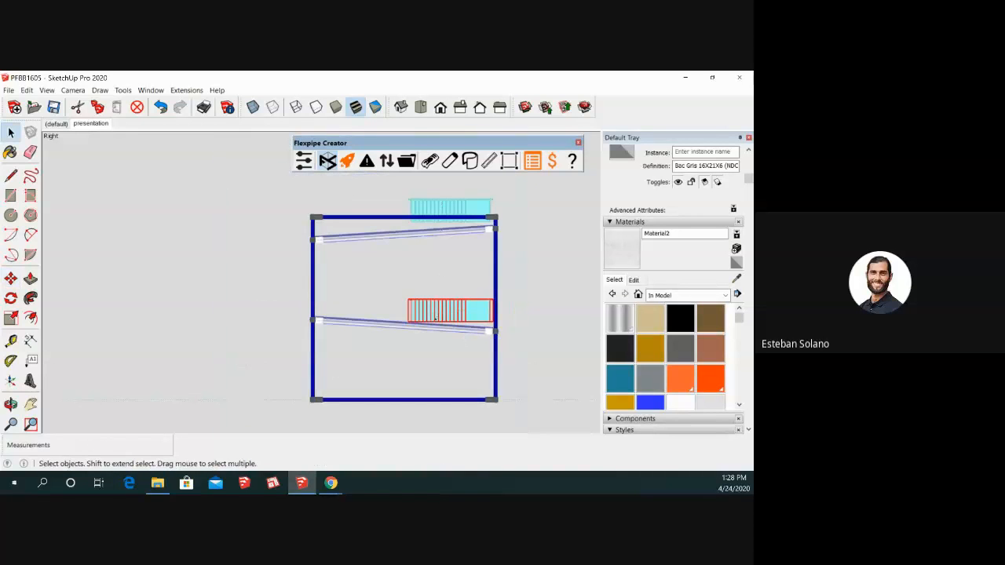
{"action": "key", "text": "q"}
{"action": "scroll", "coordinate": [416, 338], "scroll_direction": "up", "scroll_amount": 2}
{"action": "key", "text": "space"}
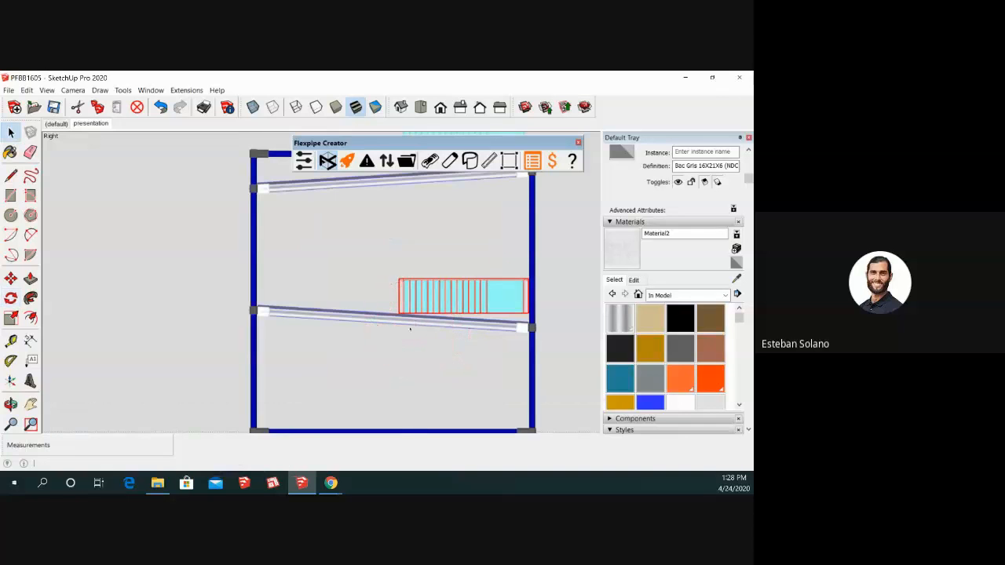
{"action": "left_click", "coordinate": [10, 298]}
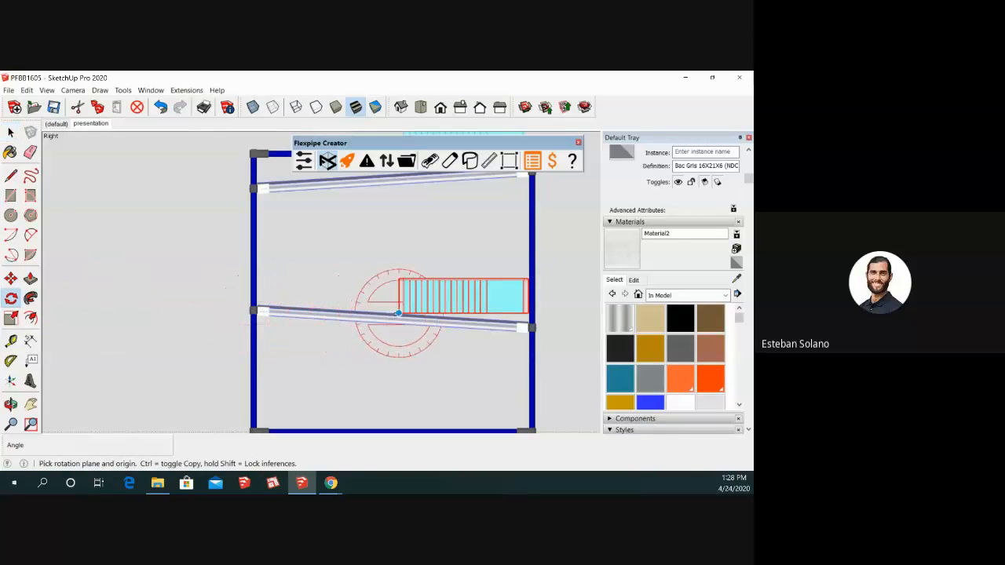
{"action": "key", "text": "space"}
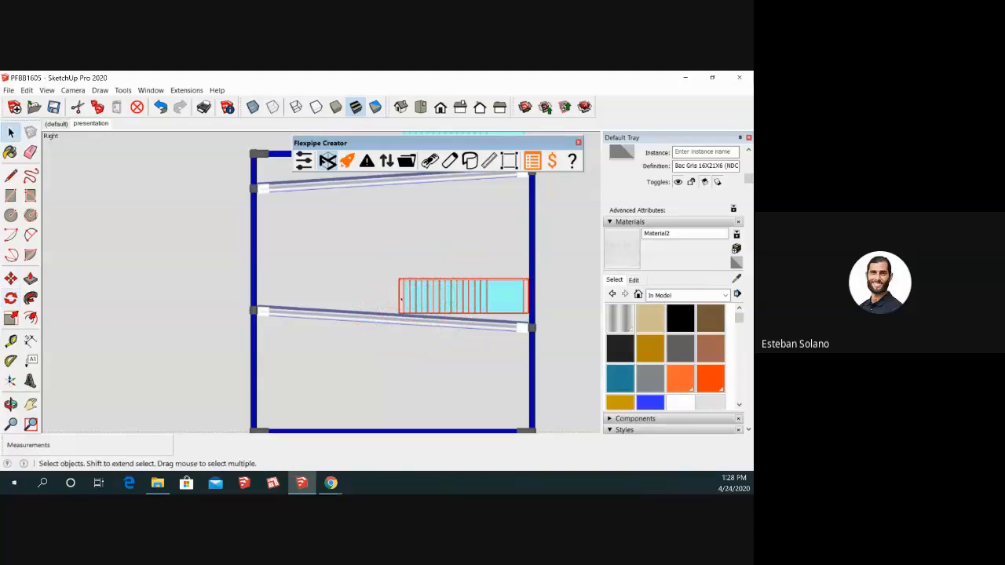
- Move the selected bin about 28 7/8 inches, placing its bottom corner on the top corner of the lower roller track's high end
{"action": "scroll", "coordinate": [399, 307], "scroll_direction": "up", "scroll_amount": 4}
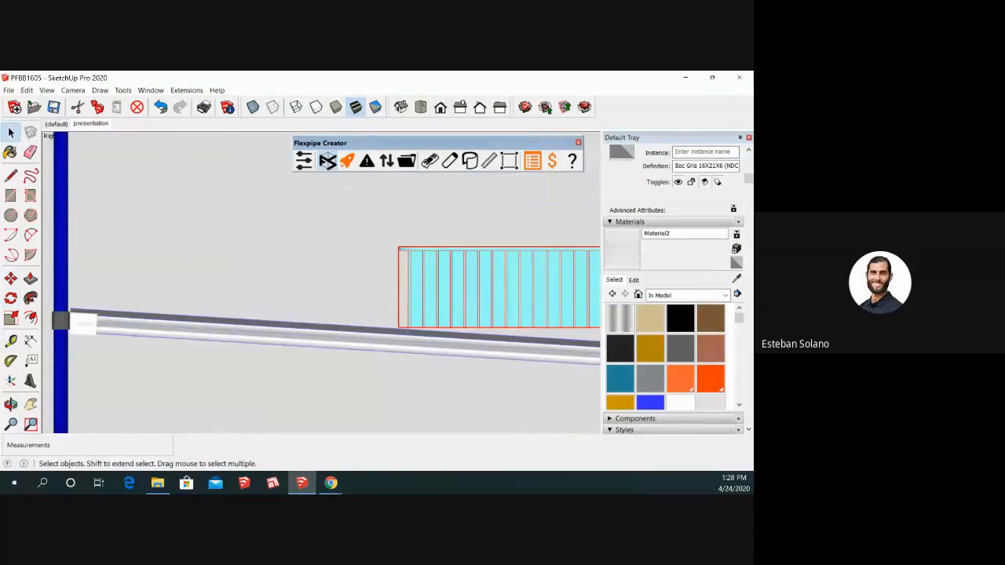
{"action": "key", "text": "m"}
{"action": "scroll", "coordinate": [407, 330], "scroll_direction": "up", "scroll_amount": 3}
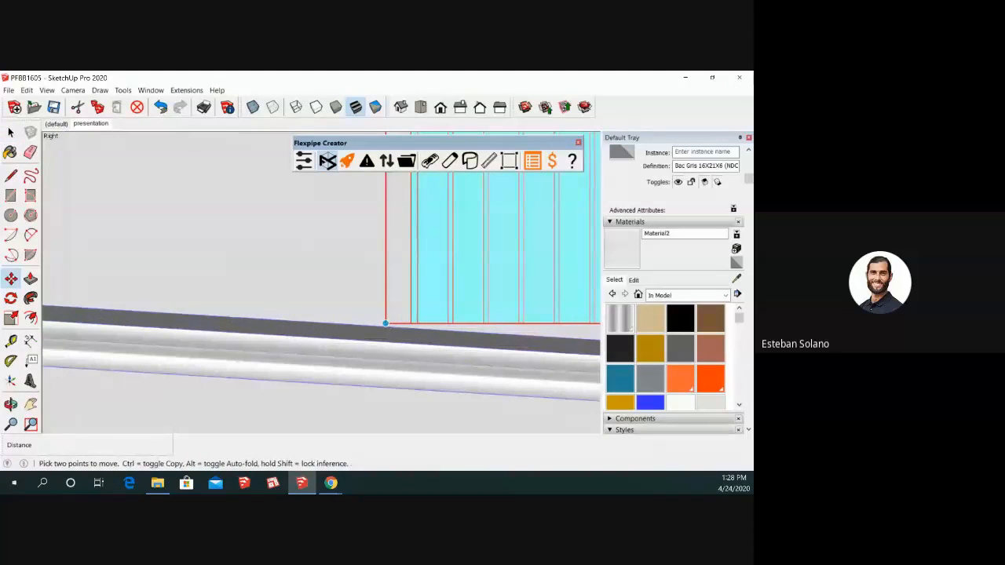
{"action": "left_click", "coordinate": [385, 323]}
{"action": "scroll", "coordinate": [410, 318], "scroll_direction": "down", "scroll_amount": 3}
{"action": "scroll", "coordinate": [424, 314], "scroll_direction": "down", "scroll_amount": 4}
{"action": "scroll", "coordinate": [369, 310], "scroll_direction": "up", "scroll_amount": 5}
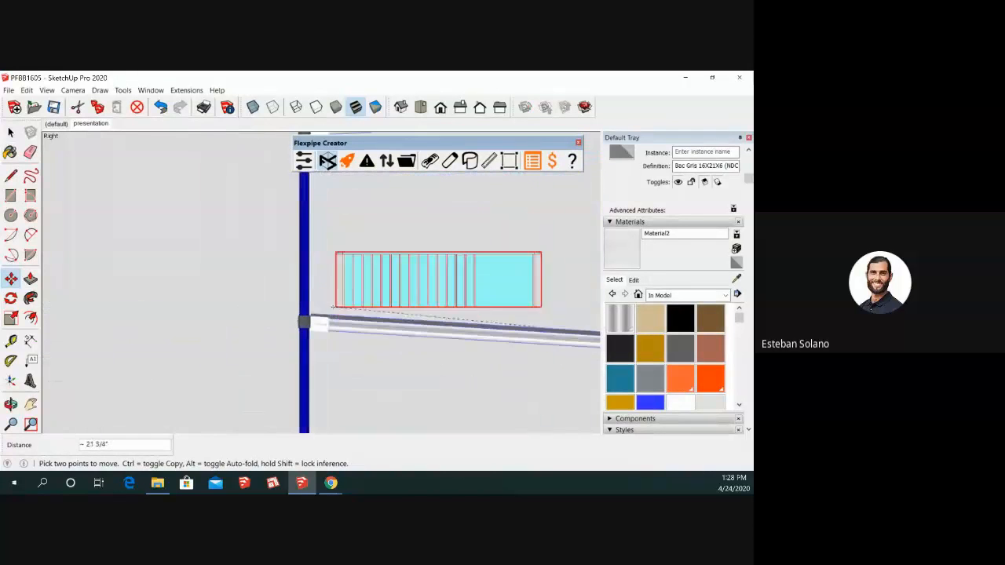
{"action": "scroll", "coordinate": [333, 307], "scroll_direction": "up", "scroll_amount": 5}
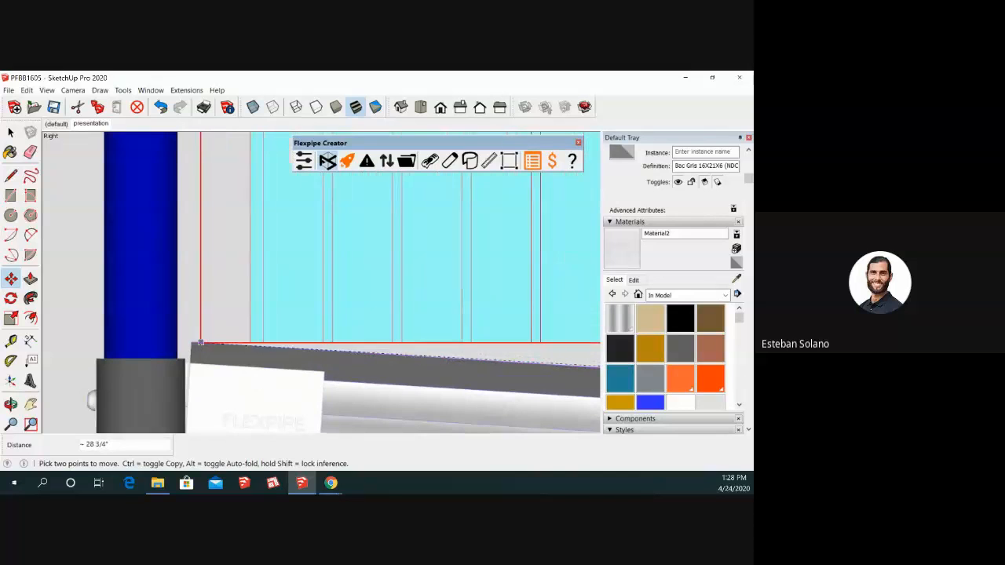
{"action": "left_click", "coordinate": [192, 342]}
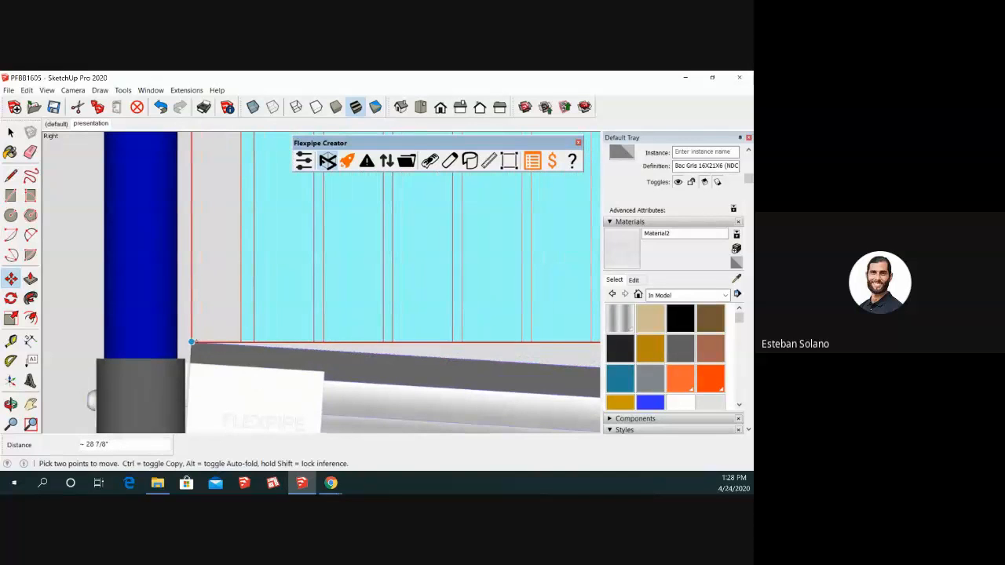
{"action": "scroll", "coordinate": [192, 342], "scroll_direction": "down", "scroll_amount": 2}
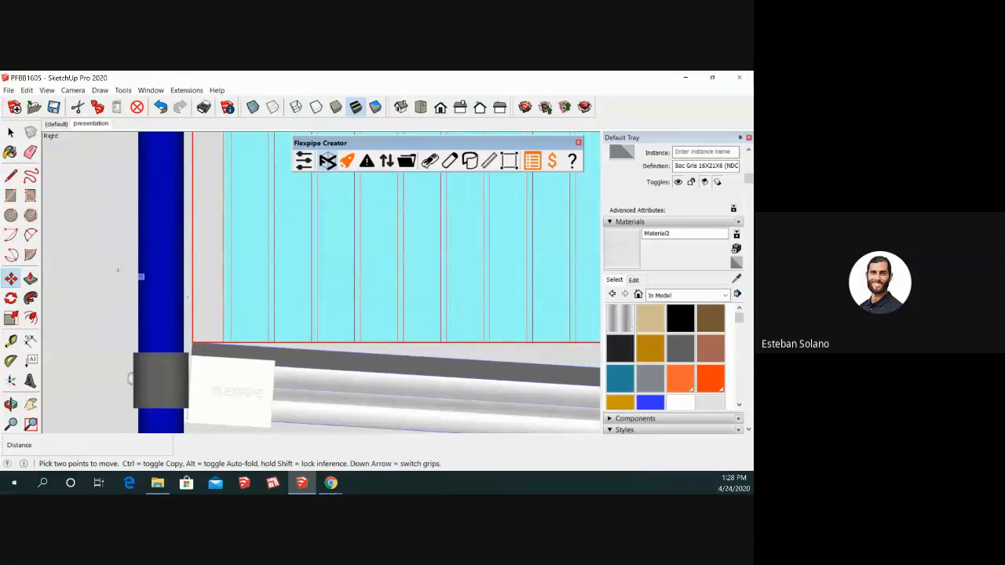
- Rotate the bin in the red-axis plane about its bottom corner until its base lies along the lower roller track's top edge
{"action": "left_click", "coordinate": [11, 299]}
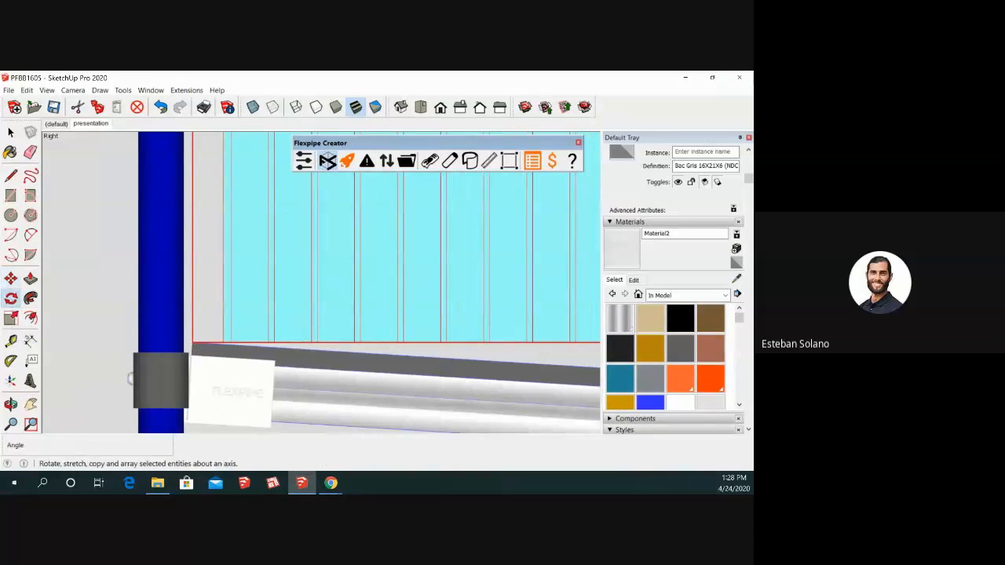
{"action": "scroll", "coordinate": [193, 314], "scroll_direction": "down", "scroll_amount": 2}
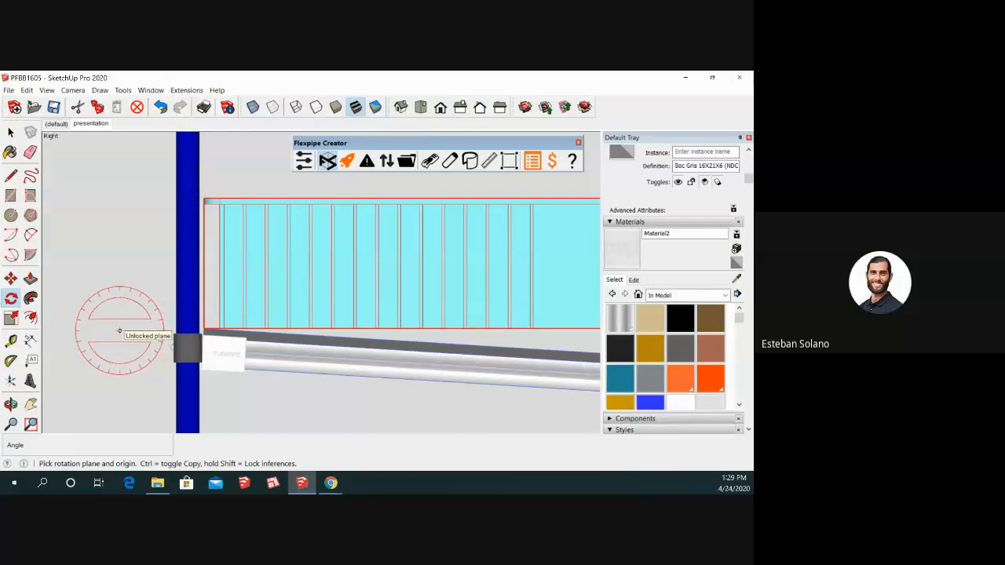
{"action": "key", "text": "Left"}
{"action": "key", "text": "Down"}
{"action": "key", "text": "Up"}
{"action": "key", "text": "Right"}
{"action": "key", "text": "Down"}
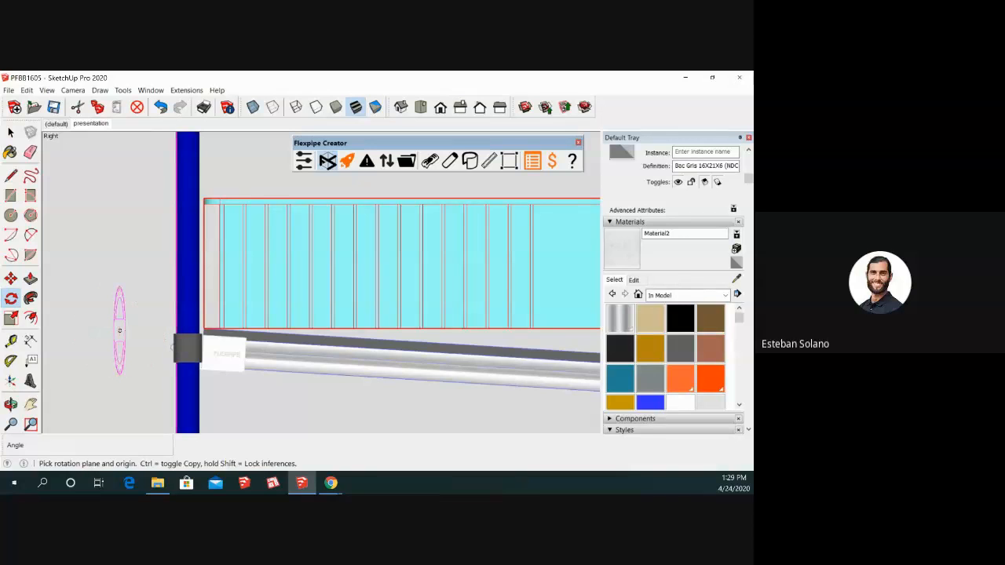
{"action": "key", "text": "Right"}
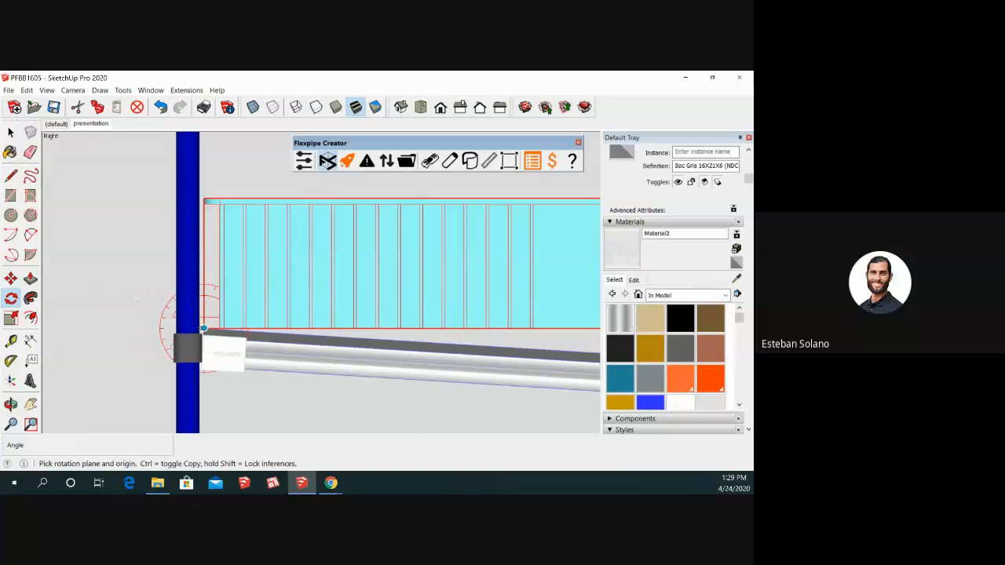
{"action": "left_click", "coordinate": [203, 330]}
{"action": "scroll", "coordinate": [202, 330], "scroll_direction": "down", "scroll_amount": 4}
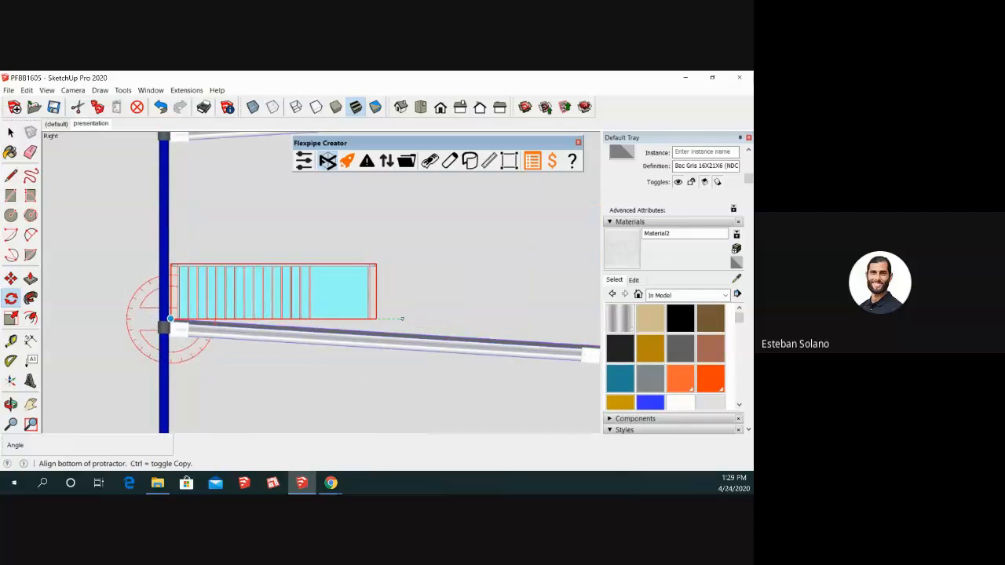
{"action": "left_click", "coordinate": [402, 319]}
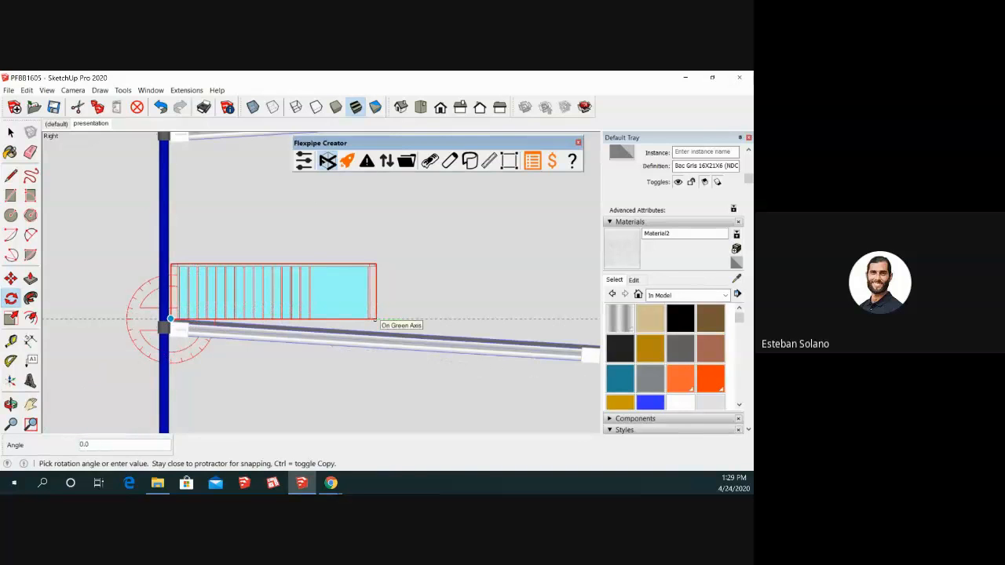
{"action": "scroll", "coordinate": [377, 319], "scroll_direction": "down", "scroll_amount": 3}
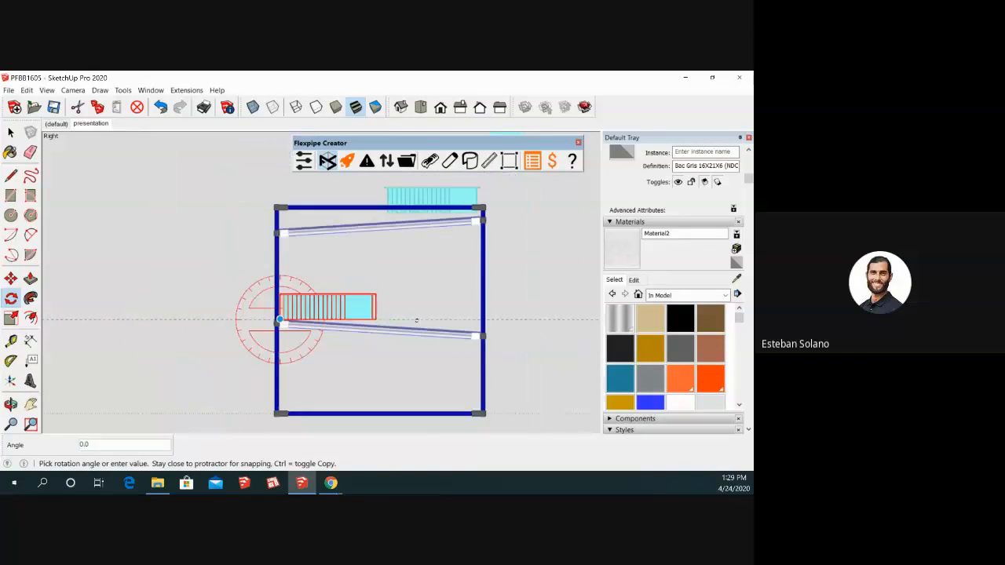
{"action": "scroll", "coordinate": [430, 331], "scroll_direction": "up", "scroll_amount": 3}
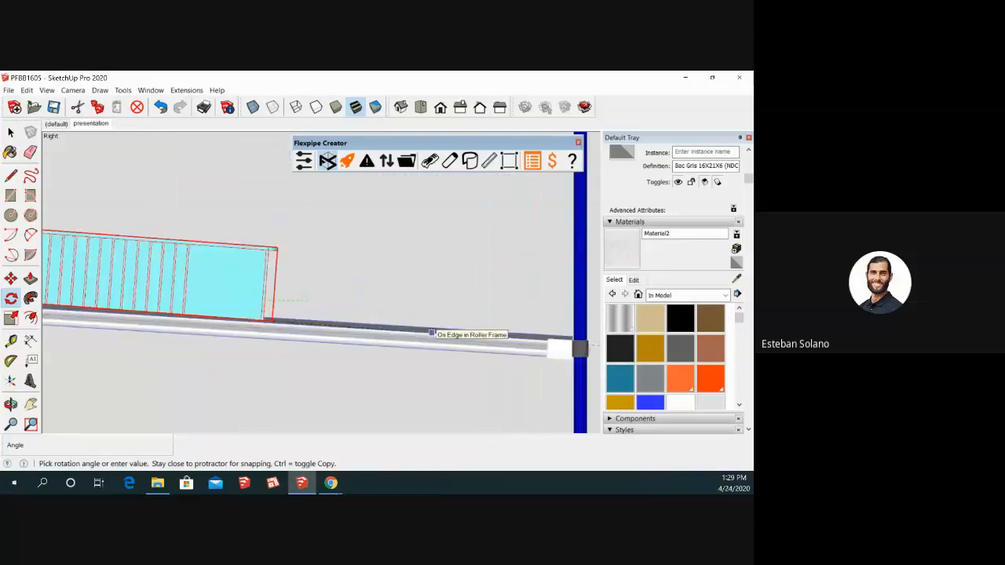
{"action": "scroll", "coordinate": [432, 331], "scroll_direction": "up", "scroll_amount": 2}
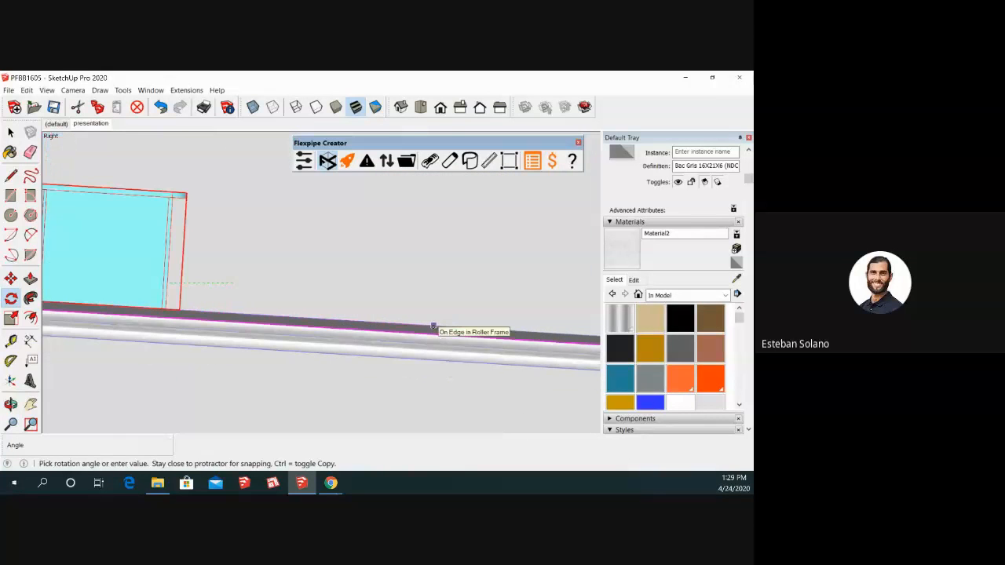
{"action": "scroll", "coordinate": [434, 326], "scroll_direction": "up", "scroll_amount": 1}
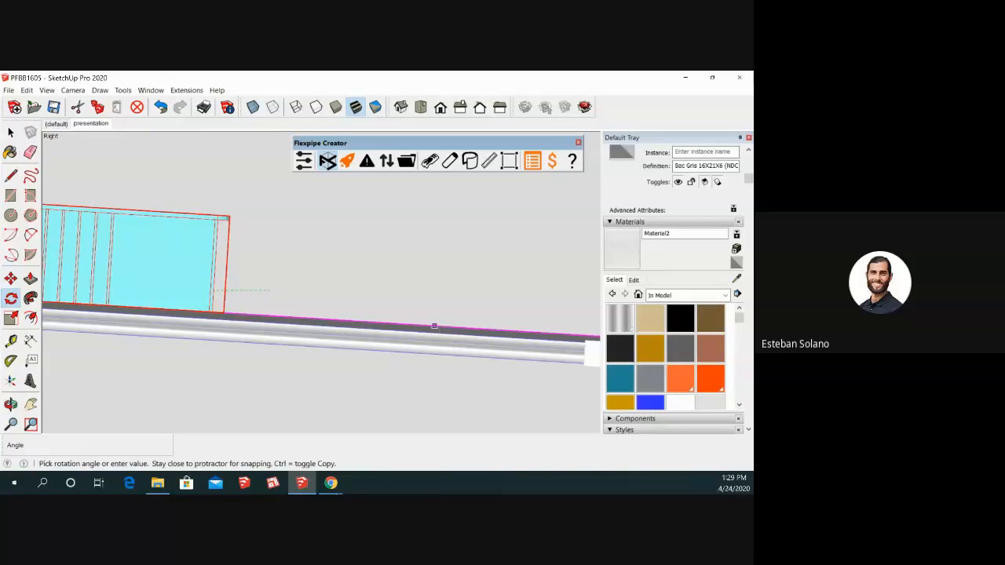
{"action": "scroll", "coordinate": [433, 326], "scroll_direction": "down", "scroll_amount": 3}
{"action": "key", "text": "space"}
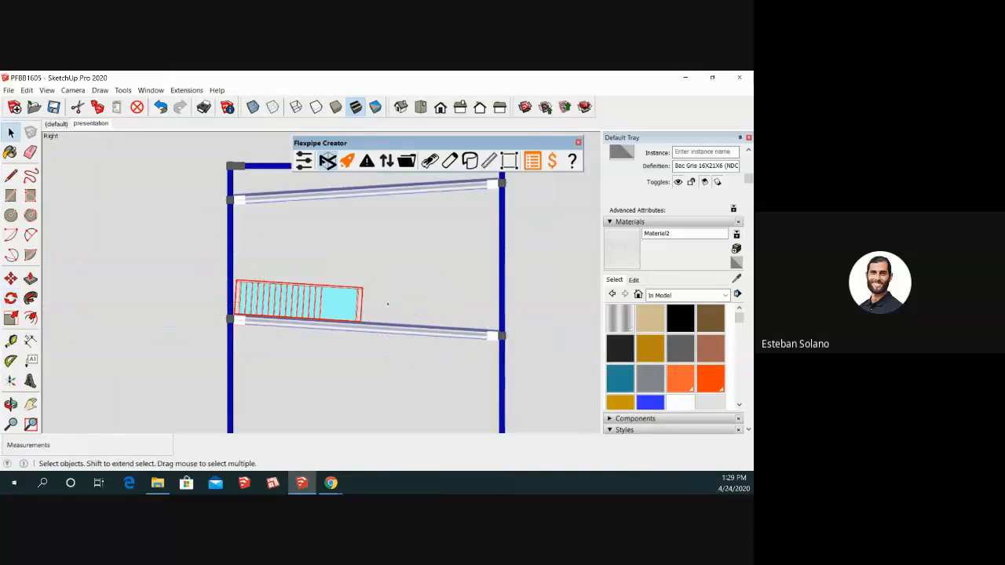
- Copy the tilted bin down the slope of the lower roller track so that it sits end to end with the original
{"action": "scroll", "coordinate": [252, 300], "scroll_direction": "up", "scroll_amount": 3}
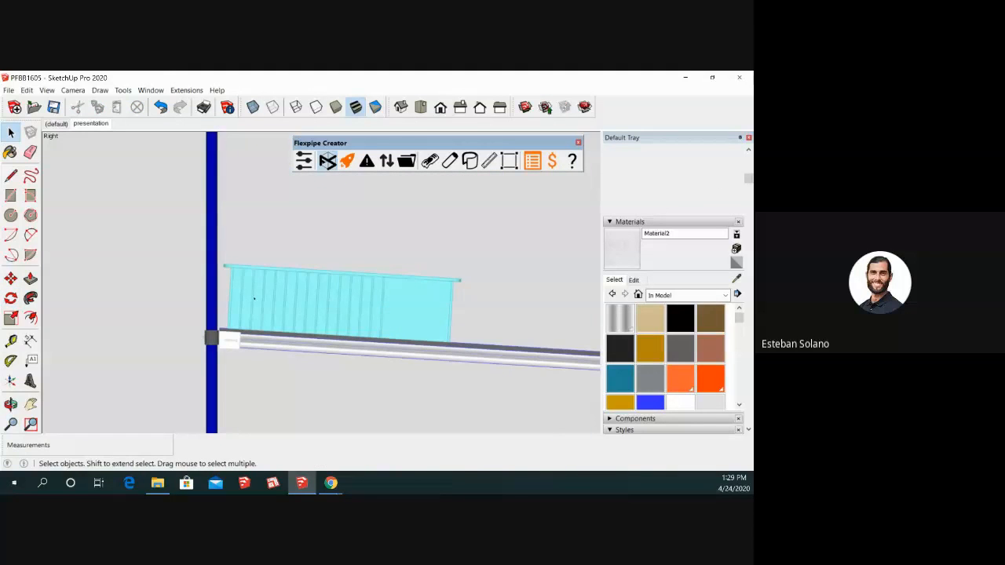
{"action": "scroll", "coordinate": [254, 299], "scroll_direction": "down", "scroll_amount": 2}
{"action": "left_click", "coordinate": [253, 299]}
{"action": "key", "text": "m"}
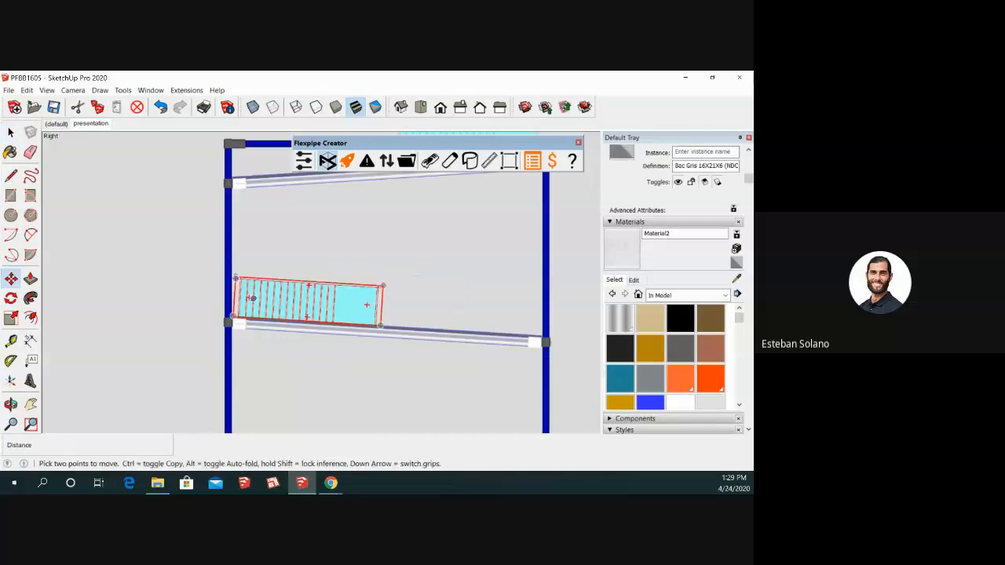
{"action": "scroll", "coordinate": [251, 302], "scroll_direction": "up", "scroll_amount": 5}
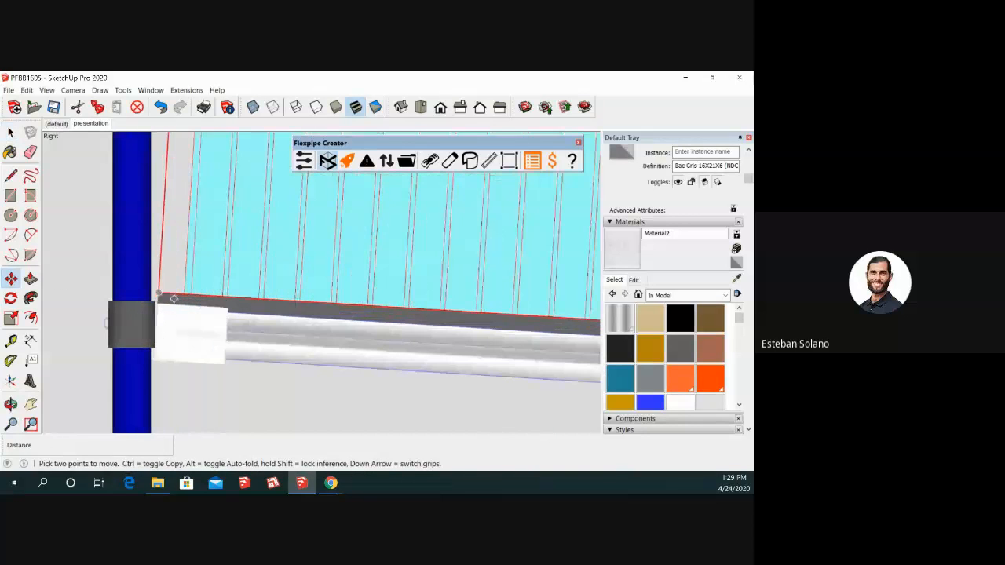
{"action": "left_click", "coordinate": [174, 299]}
{"action": "key", "text": "ctrl"}
{"action": "scroll", "coordinate": [165, 297], "scroll_direction": "down", "scroll_amount": 5}
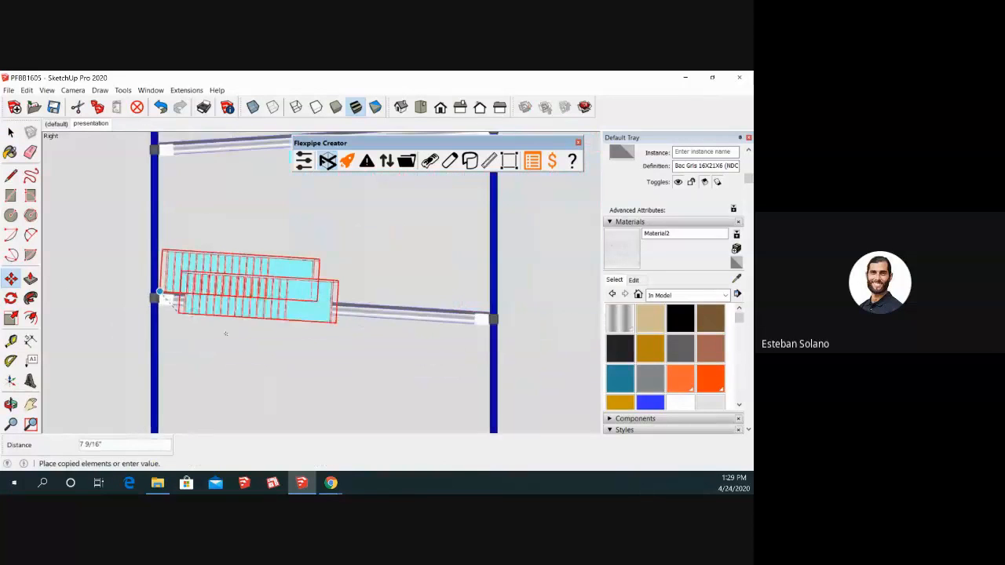
{"action": "scroll", "coordinate": [319, 307], "scroll_direction": "up", "scroll_amount": 5}
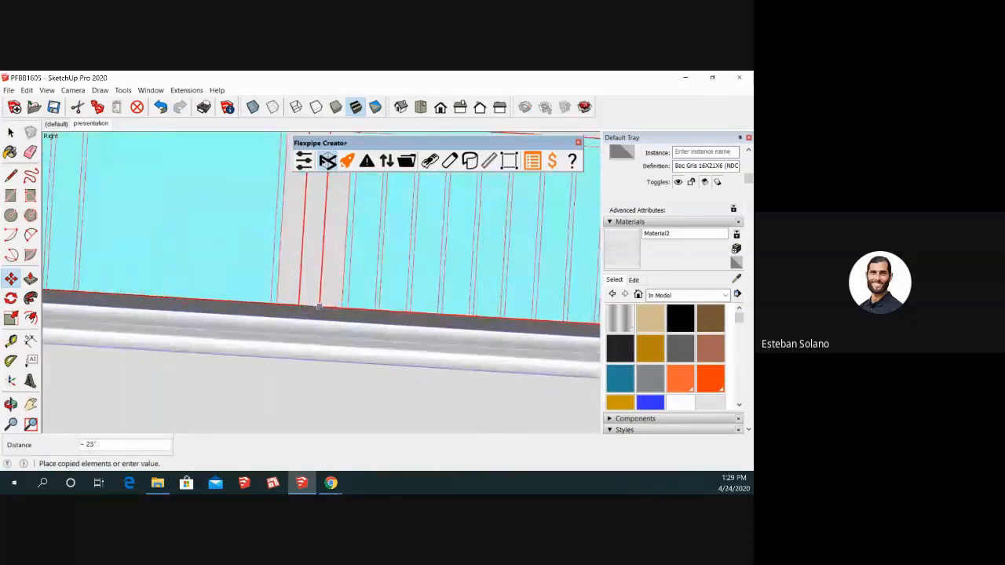
{"action": "left_click", "coordinate": [277, 305]}
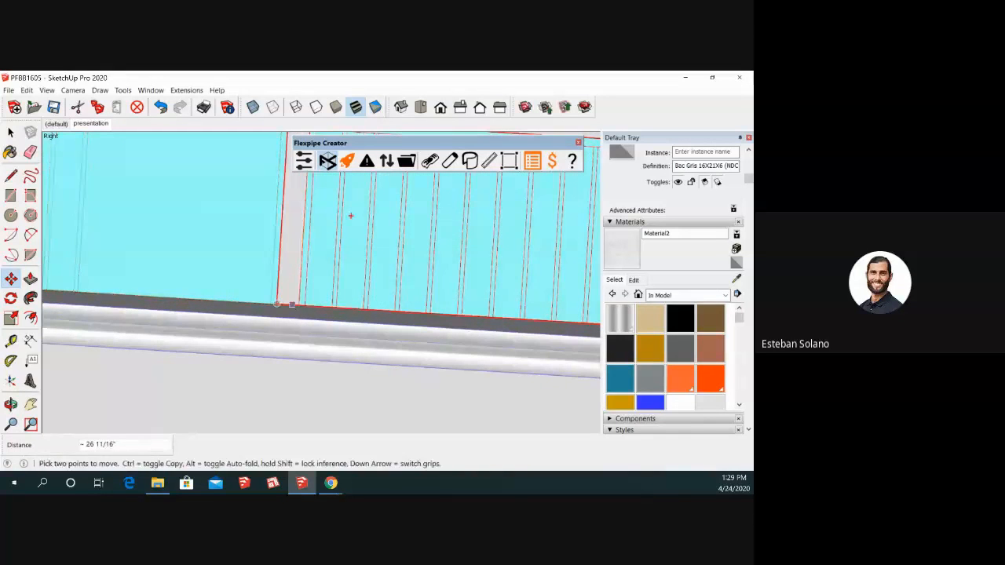
- Move the upper bin about 15 9/16 inches, placing its bottom corner on the top corner of the upper roller track's high end
{"action": "scroll", "coordinate": [321, 345], "scroll_direction": "down", "scroll_amount": 4}
{"action": "key", "text": "space"}
{"action": "left_click", "coordinate": [335, 392]}
{"action": "scroll", "coordinate": [339, 388], "scroll_direction": "down", "scroll_amount": 3}
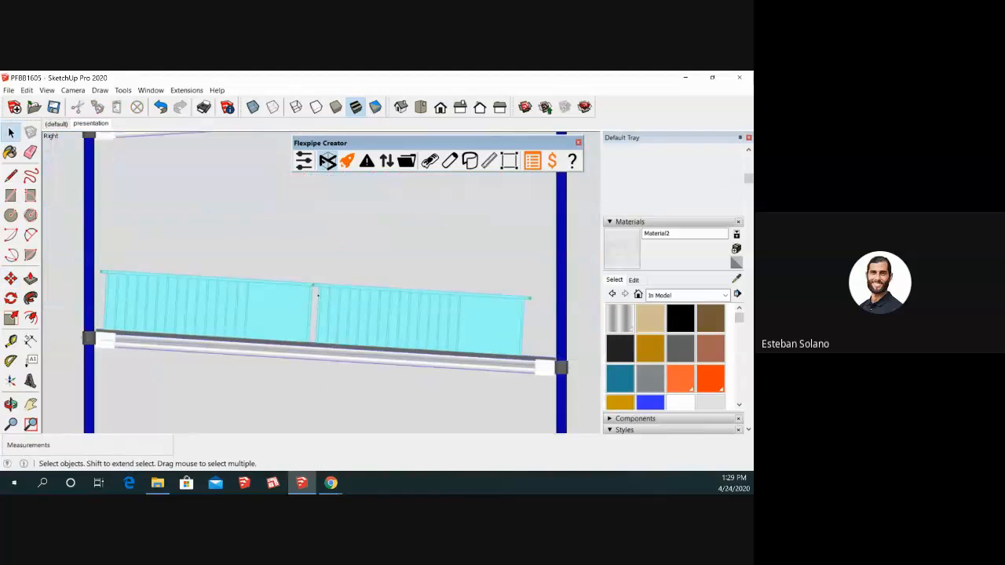
{"action": "scroll", "coordinate": [382, 339], "scroll_direction": "down", "scroll_amount": 2}
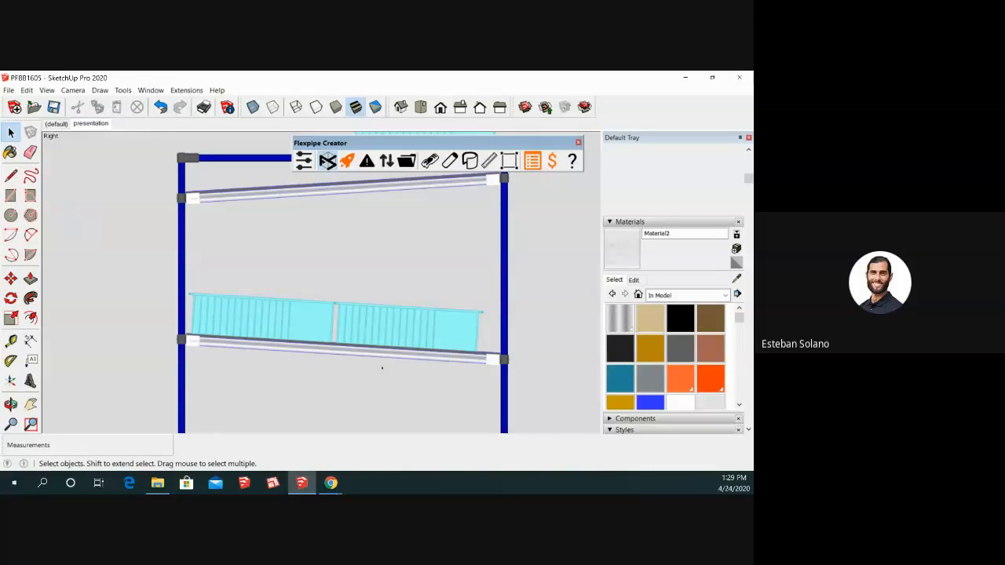
{"action": "scroll", "coordinate": [382, 368], "scroll_direction": "down", "scroll_amount": 1}
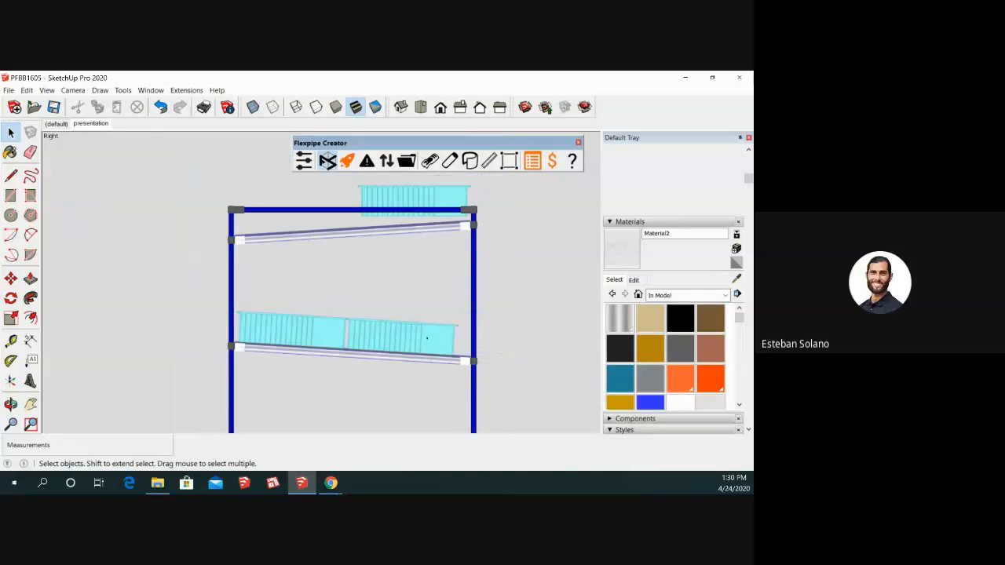
{"action": "scroll", "coordinate": [381, 197], "scroll_direction": "up", "scroll_amount": 2}
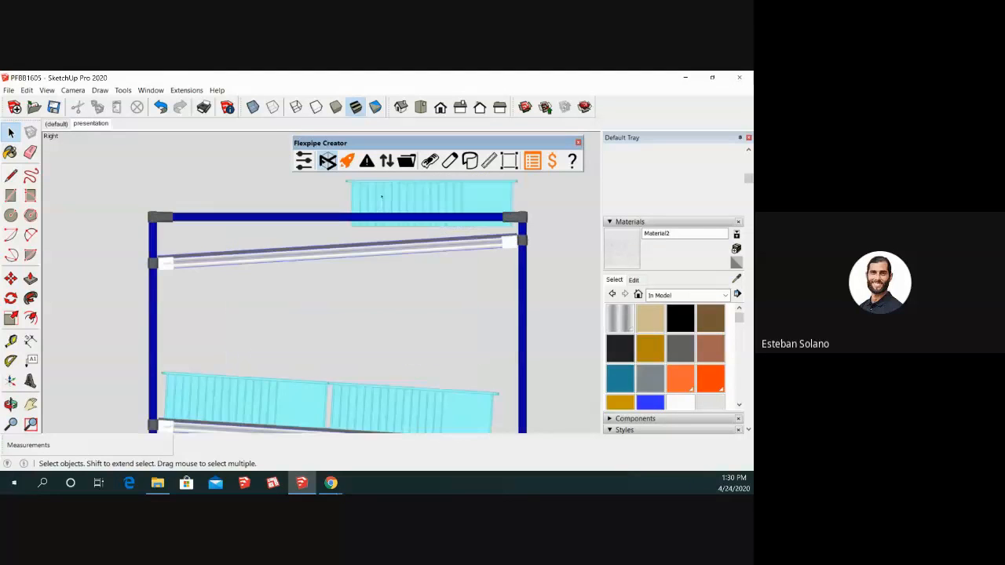
{"action": "left_click", "coordinate": [381, 198]}
{"action": "key", "text": "m"}
{"action": "scroll", "coordinate": [546, 218], "scroll_direction": "up", "scroll_amount": 3}
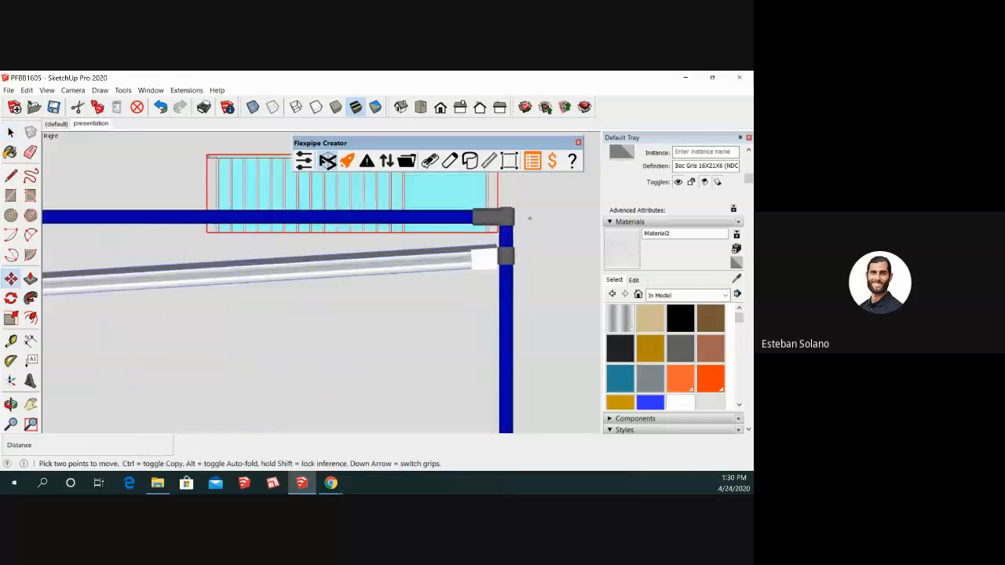
{"action": "left_click", "coordinate": [475, 241]}
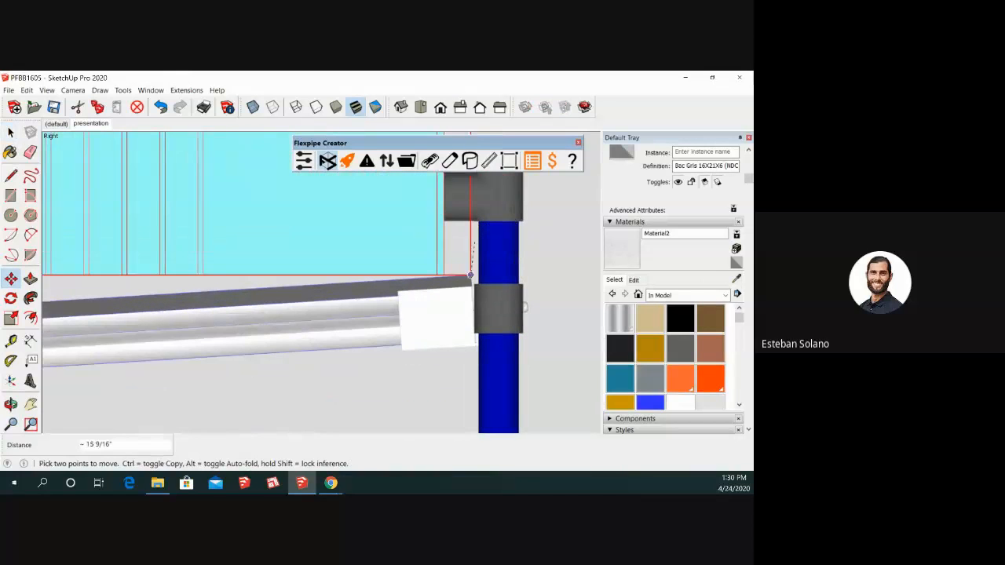
{"action": "left_click", "coordinate": [470, 274]}
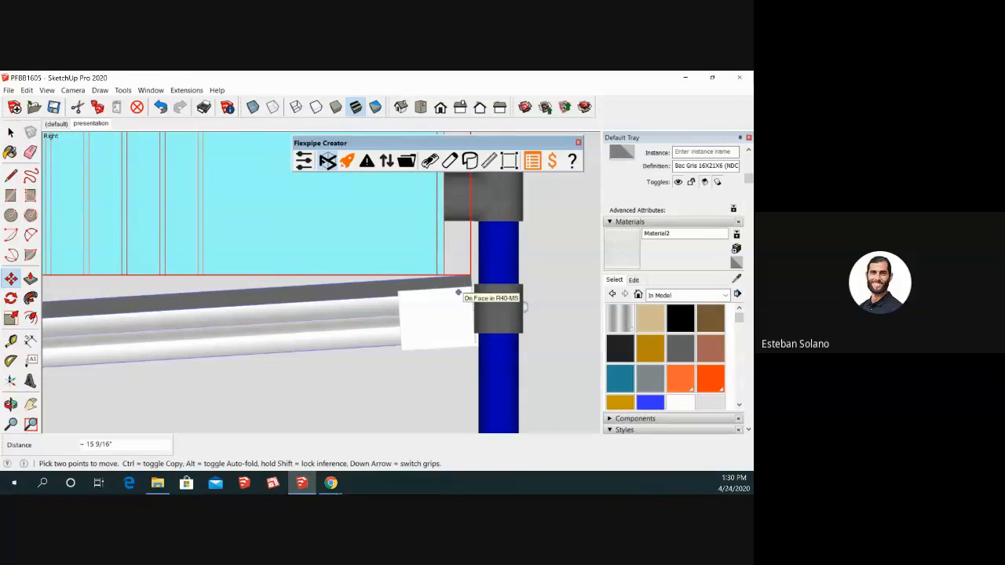
{"action": "scroll", "coordinate": [459, 293], "scroll_direction": "down", "scroll_amount": 2}
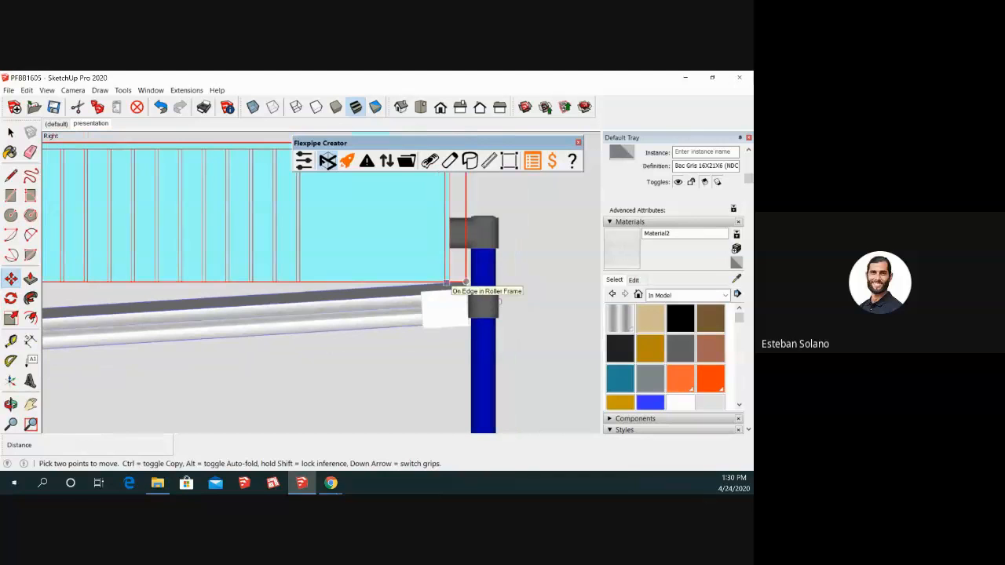
{"action": "scroll", "coordinate": [446, 282], "scroll_direction": "down", "scroll_amount": 2}
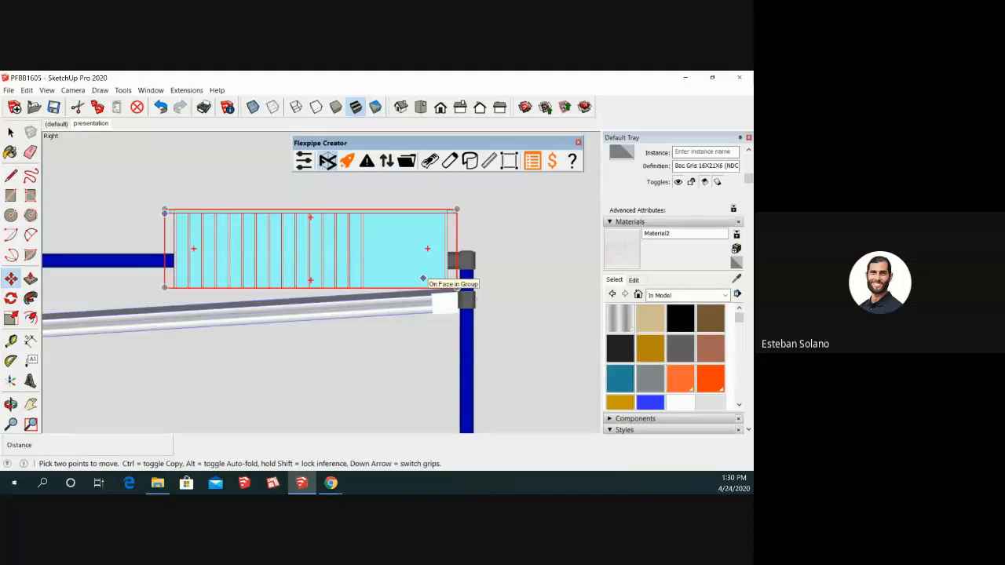
- Rotate the upper bin about 3.6 degrees in the red-axis plane around its bottom corner, laying its base along the upper roller track
{"action": "key", "text": "q"}
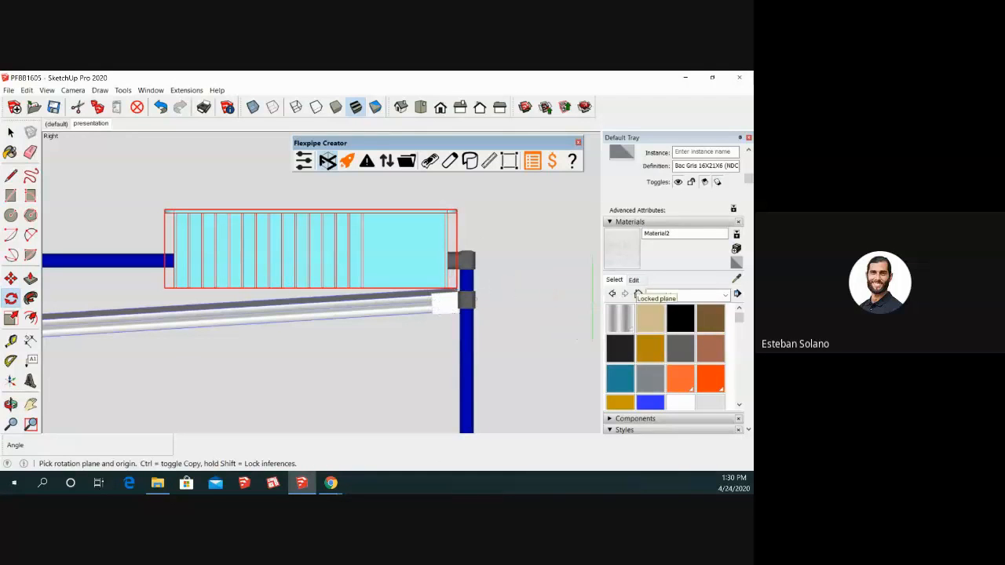
{"action": "key", "text": "Up"}
{"action": "key", "text": "Left"}
{"action": "key", "text": "Down"}
{"action": "key", "text": "Left"}
{"action": "key", "text": "Right"}
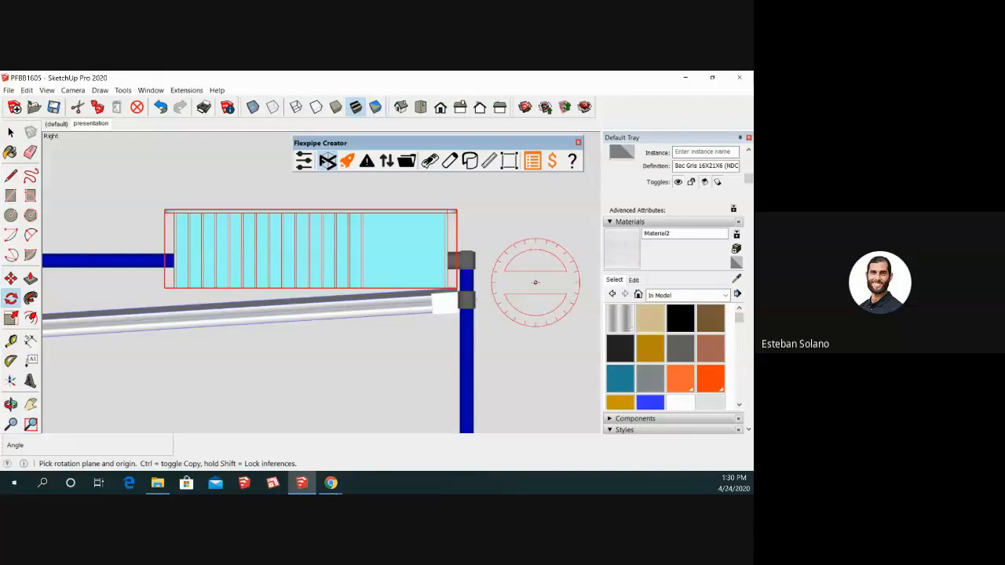
{"action": "scroll", "coordinate": [527, 283], "scroll_direction": "up", "scroll_amount": 2}
{"action": "scroll", "coordinate": [486, 287], "scroll_direction": "up", "scroll_amount": 2}
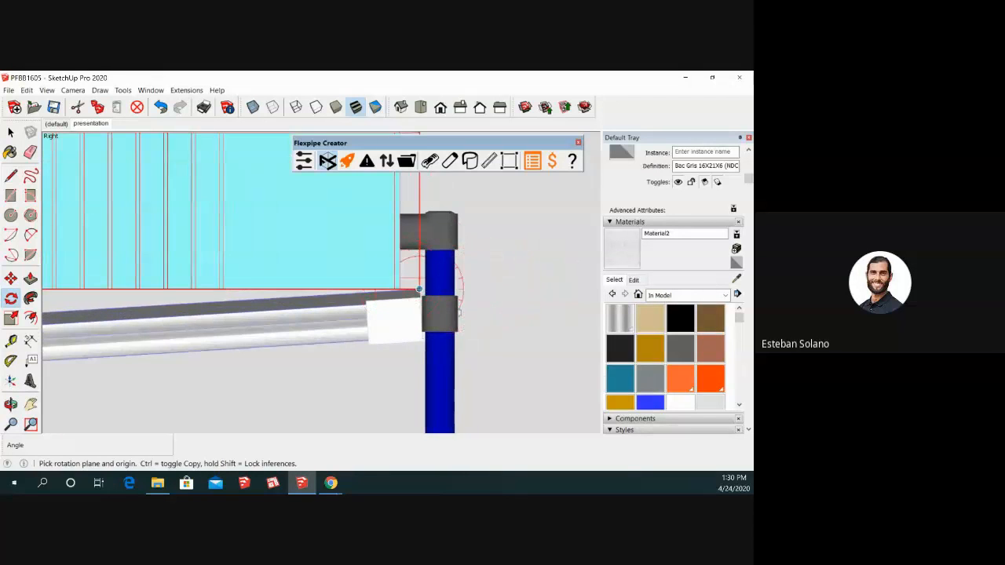
{"action": "left_click", "coordinate": [418, 289]}
{"action": "scroll", "coordinate": [590, 239], "scroll_direction": "down", "scroll_amount": 1}
{"action": "scroll", "coordinate": [590, 239], "scroll_direction": "down", "scroll_amount": 3}
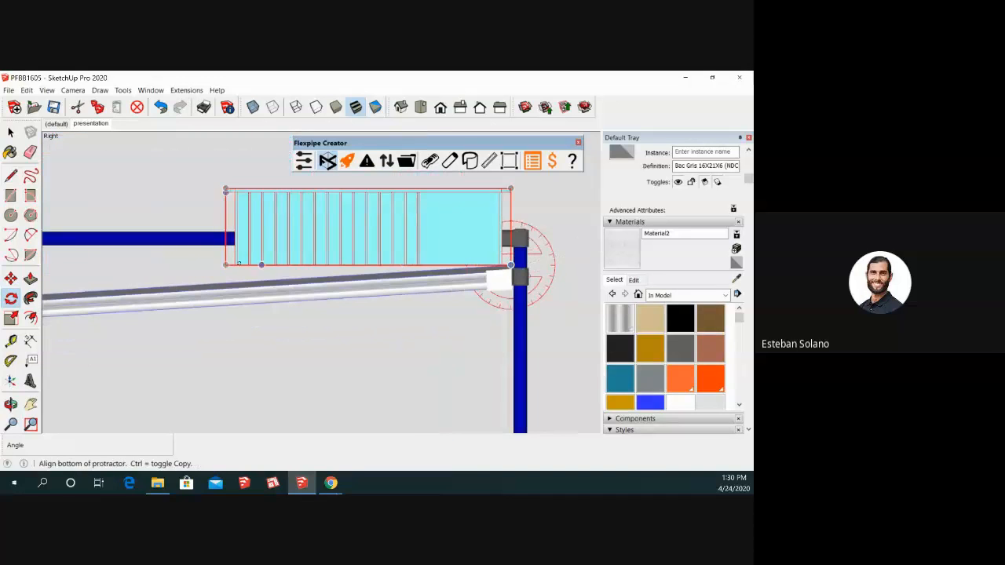
{"action": "left_click", "coordinate": [225, 265]}
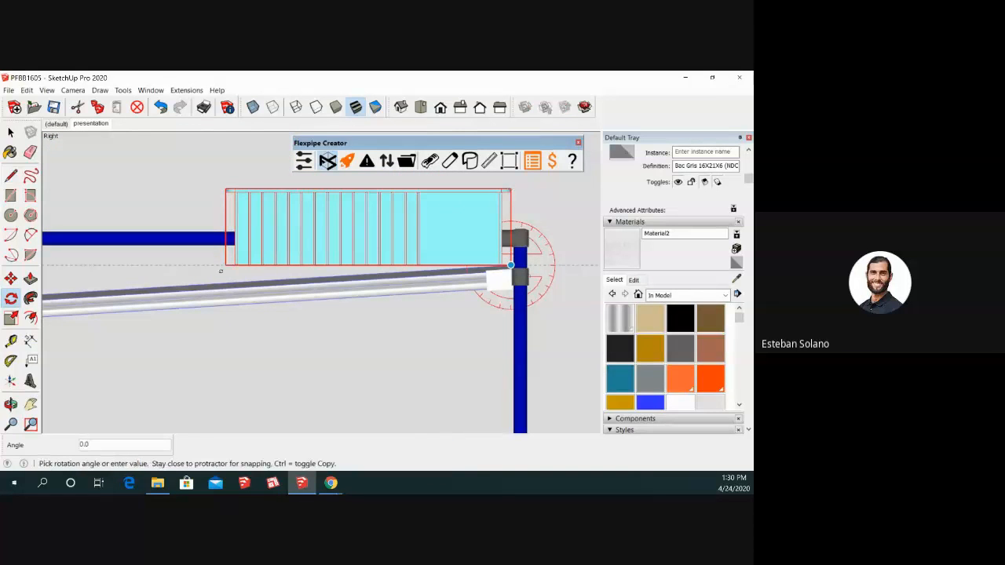
{"action": "left_click", "coordinate": [220, 285]}
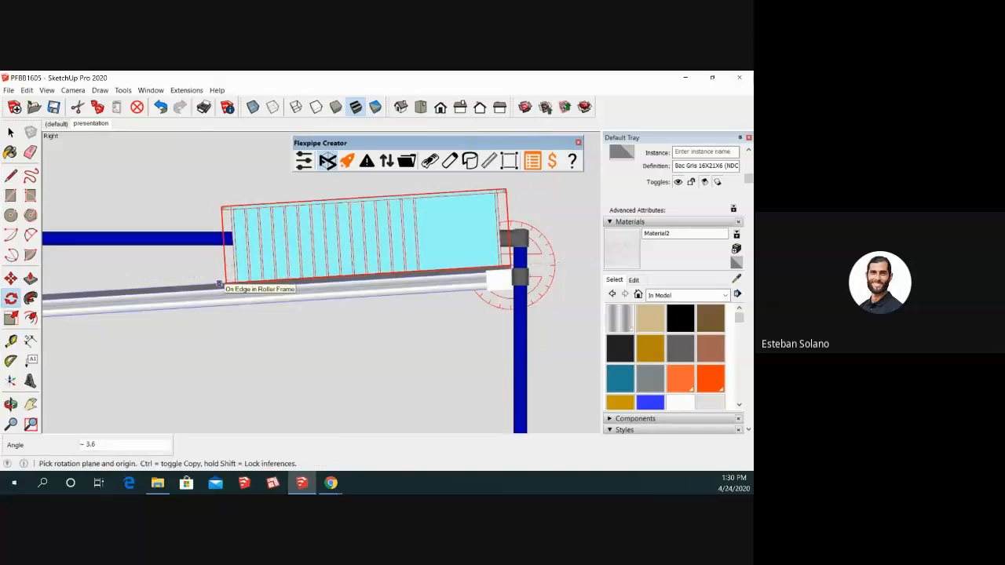
{"action": "scroll", "coordinate": [222, 284], "scroll_direction": "up", "scroll_amount": 4}
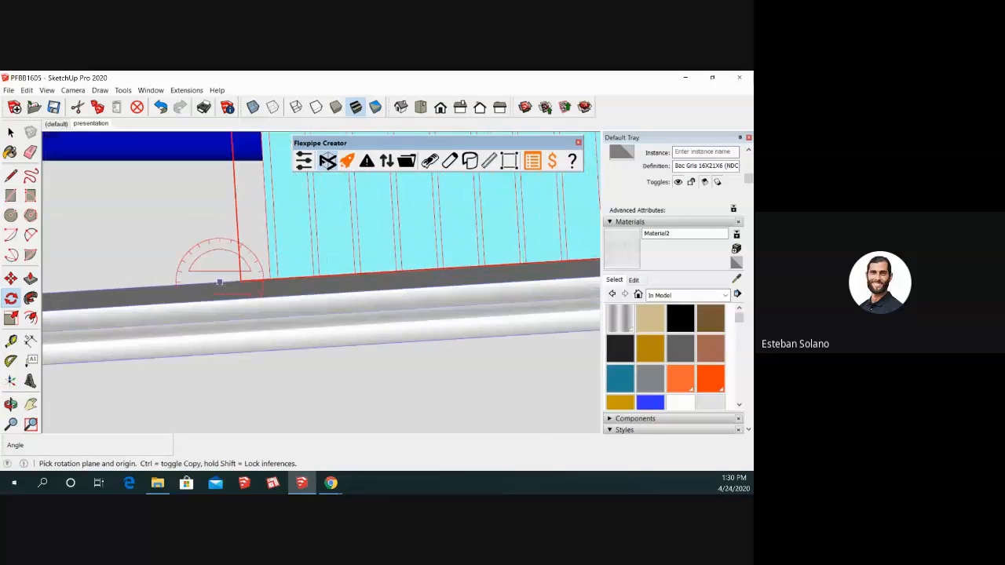
{"action": "scroll", "coordinate": [220, 281], "scroll_direction": "down", "scroll_amount": 2}
{"action": "scroll", "coordinate": [254, 280], "scroll_direction": "down", "scroll_amount": 1}
- Copy the tilted upper bin about 22 1/4 inches down the slope of the upper roller track, end to end with the original
{"action": "key", "text": "space"}
{"action": "key", "text": "m"}
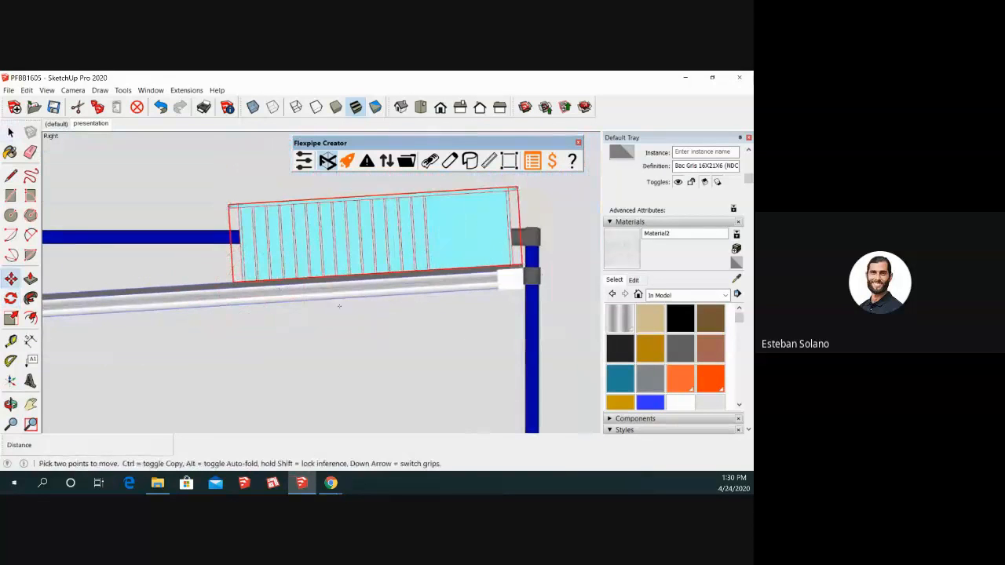
{"action": "scroll", "coordinate": [343, 307], "scroll_direction": "down", "scroll_amount": 3}
{"action": "scroll", "coordinate": [460, 227], "scroll_direction": "up", "scroll_amount": 5}
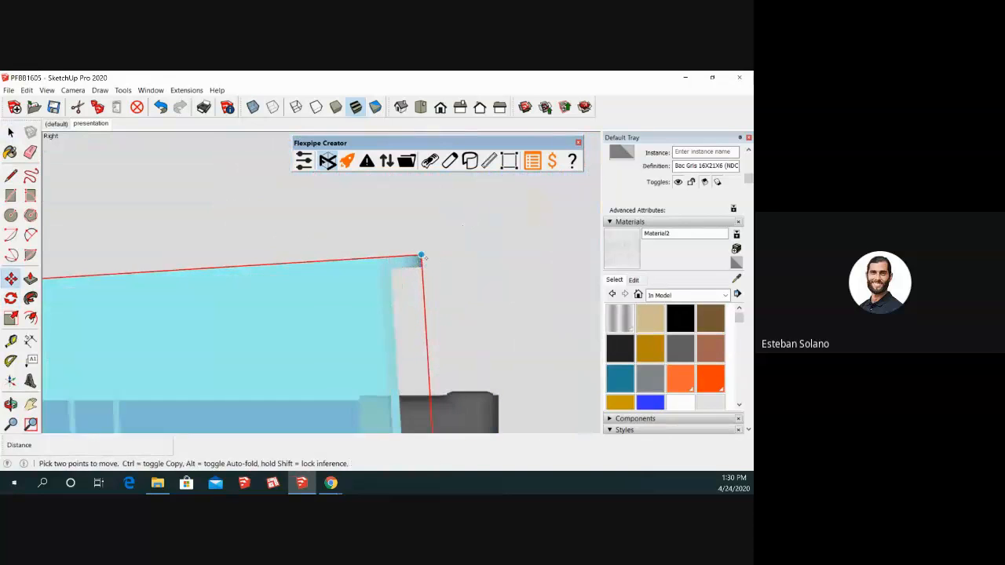
{"action": "left_click", "coordinate": [421, 255]}
{"action": "key", "text": "ctrl"}
{"action": "scroll", "coordinate": [428, 249], "scroll_direction": "down", "scroll_amount": 5}
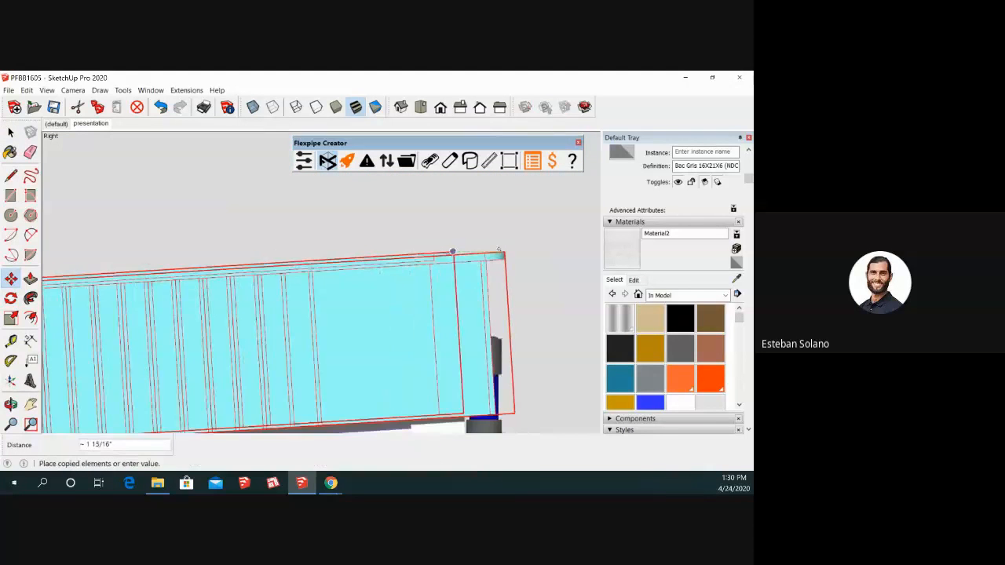
{"action": "scroll", "coordinate": [428, 243], "scroll_direction": "down", "scroll_amount": 2}
{"action": "scroll", "coordinate": [271, 259], "scroll_direction": "up", "scroll_amount": 5}
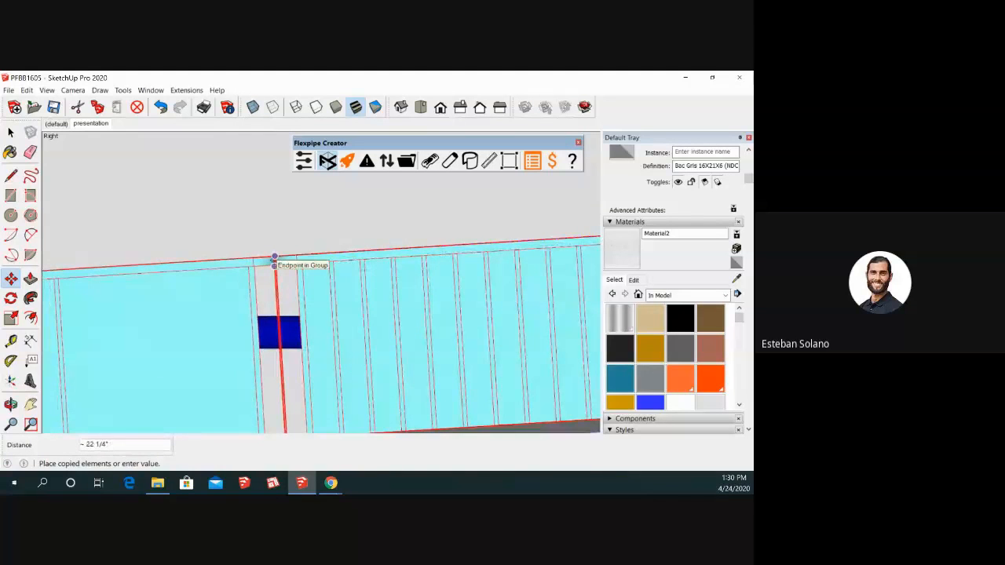
{"action": "left_click", "coordinate": [274, 257]}
{"action": "scroll", "coordinate": [269, 265], "scroll_direction": "down", "scroll_amount": 5}
{"action": "key", "text": "space"}
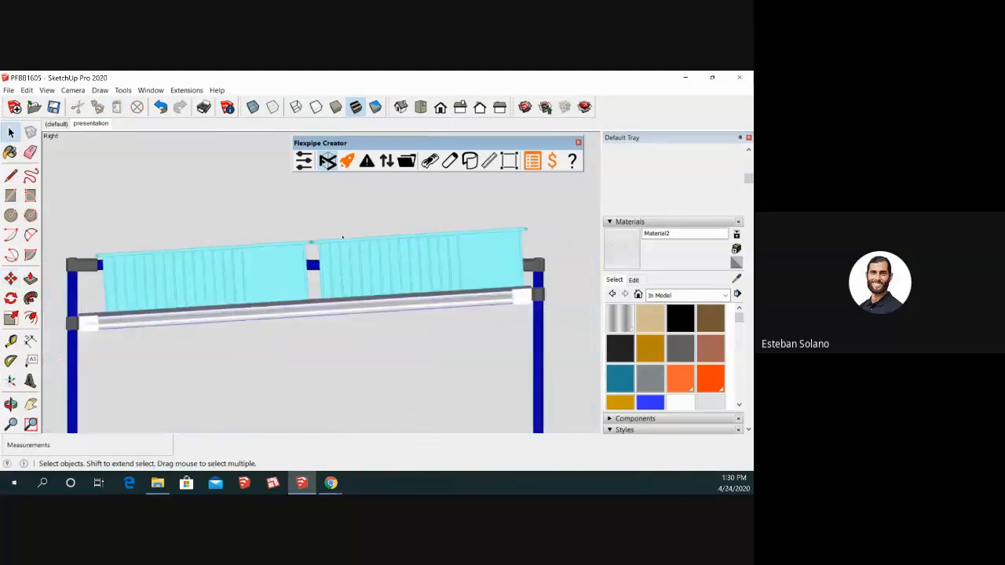
- In the front view, move the outlying lower bin about 15 inches along the red axis to line it up with the other bins
{"action": "left_click", "coordinate": [441, 106]}
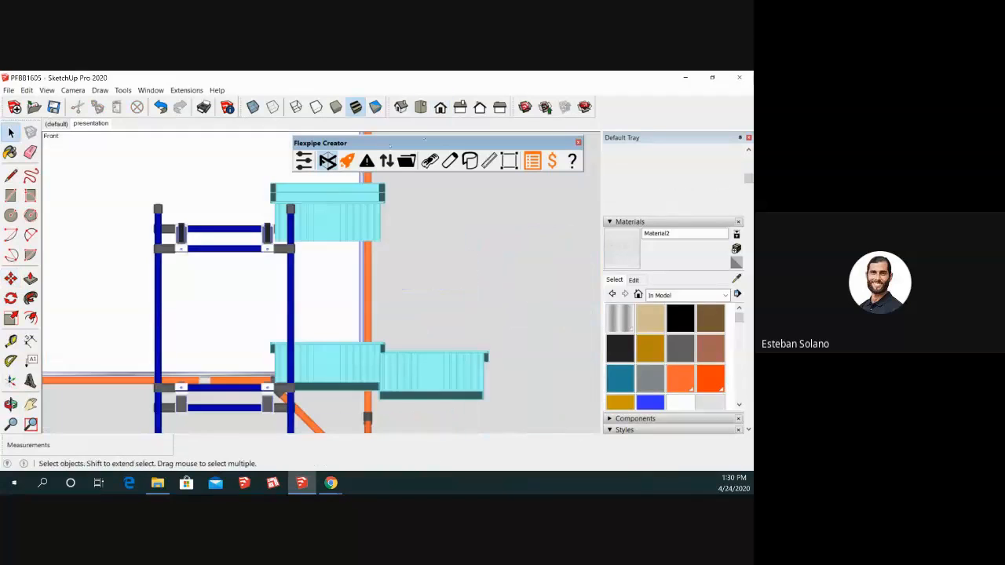
{"action": "scroll", "coordinate": [369, 274], "scroll_direction": "down", "scroll_amount": 2}
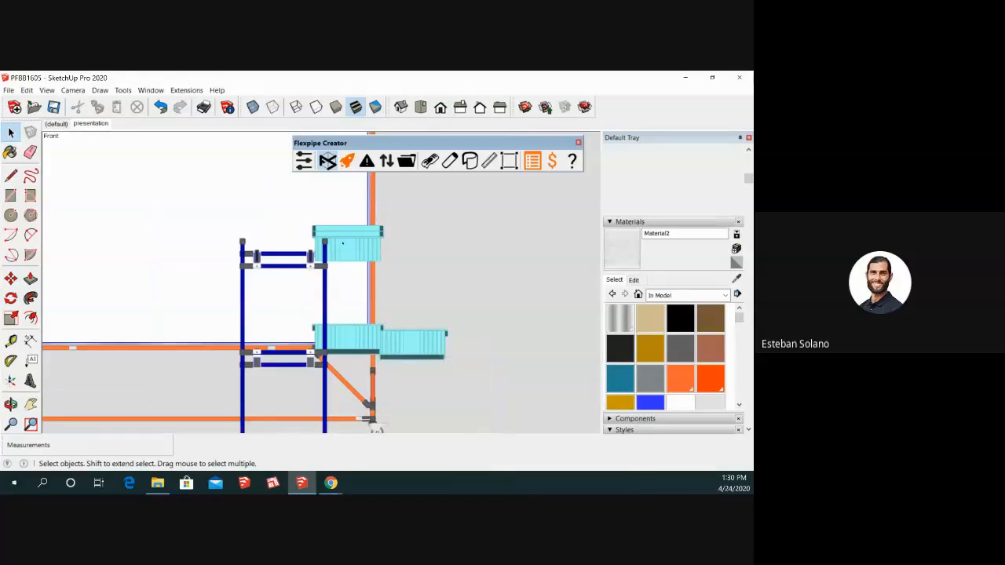
{"action": "scroll", "coordinate": [378, 352], "scroll_direction": "up", "scroll_amount": 3}
{"action": "left_click", "coordinate": [416, 345]}
{"action": "scroll", "coordinate": [476, 310], "scroll_direction": "up", "scroll_amount": 3}
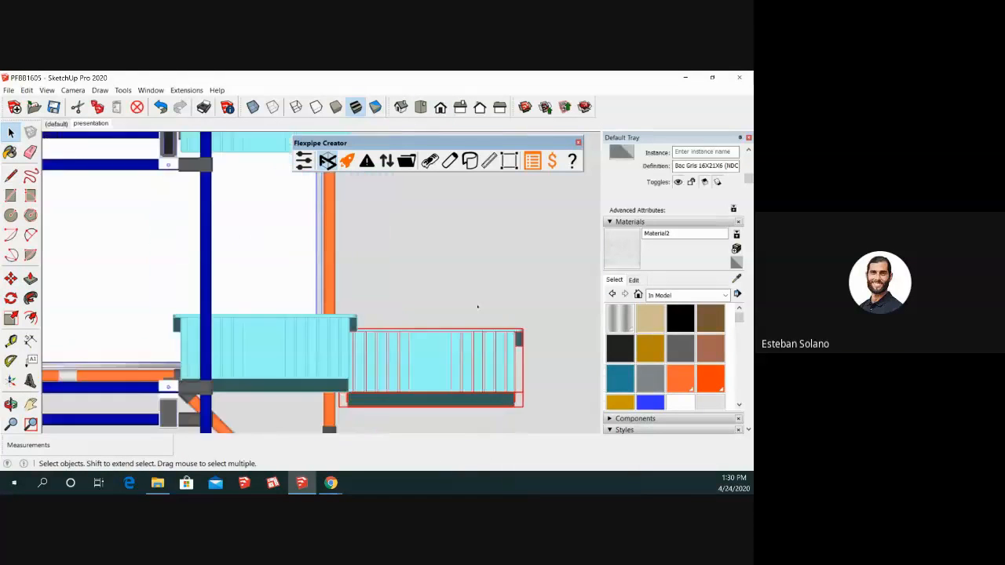
{"action": "key", "text": "m"}
{"action": "left_click", "coordinate": [569, 284]}
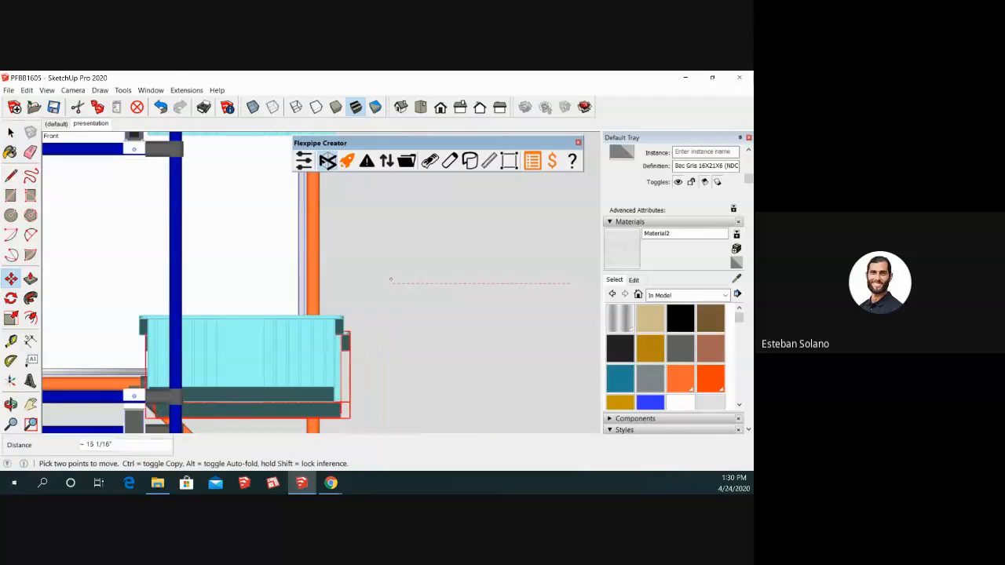
{"action": "left_click", "coordinate": [384, 279]}
{"action": "scroll", "coordinate": [384, 280], "scroll_direction": "down", "scroll_amount": 3}
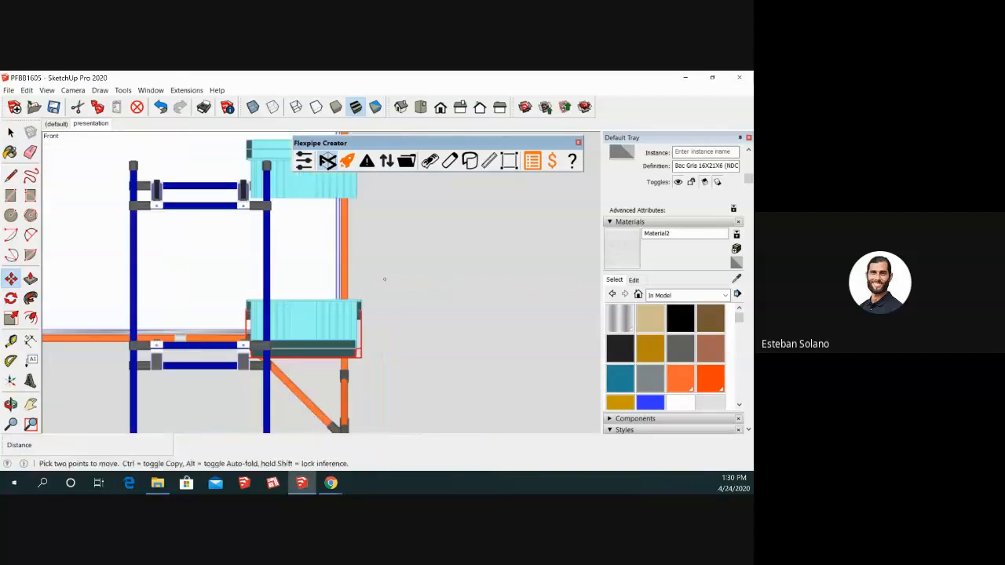
- Select all the bins on both levels and move them together 15.5 inches along the red axis onto the roller tracks between the posts
{"action": "key", "text": "space"}
{"action": "scroll", "coordinate": [388, 307], "scroll_direction": "down", "scroll_amount": 2}
{"action": "left_click", "coordinate": [359, 319]}
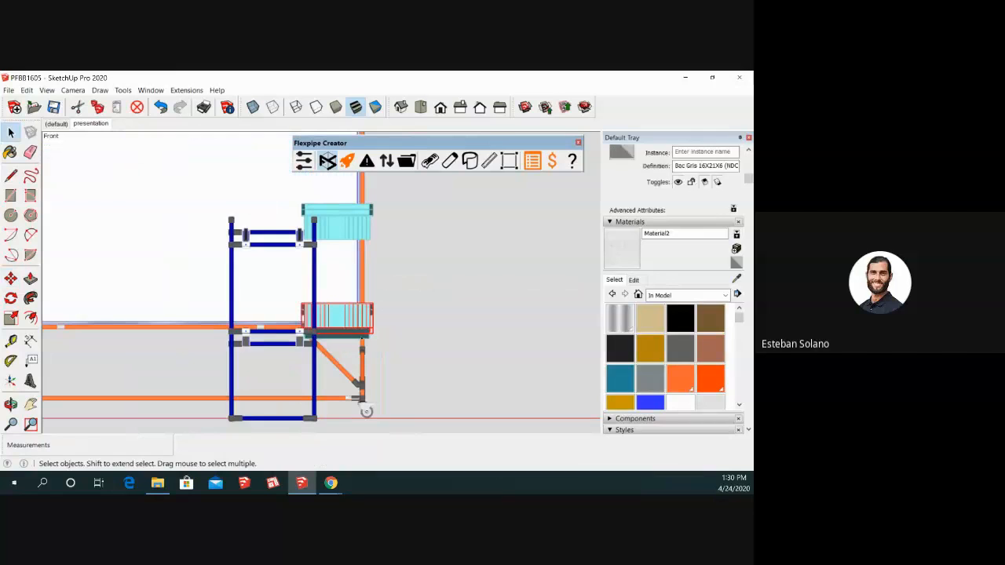
{"action": "scroll", "coordinate": [360, 322], "scroll_direction": "up", "scroll_amount": 3}
{"action": "scroll", "coordinate": [360, 338], "scroll_direction": "down", "scroll_amount": 3}
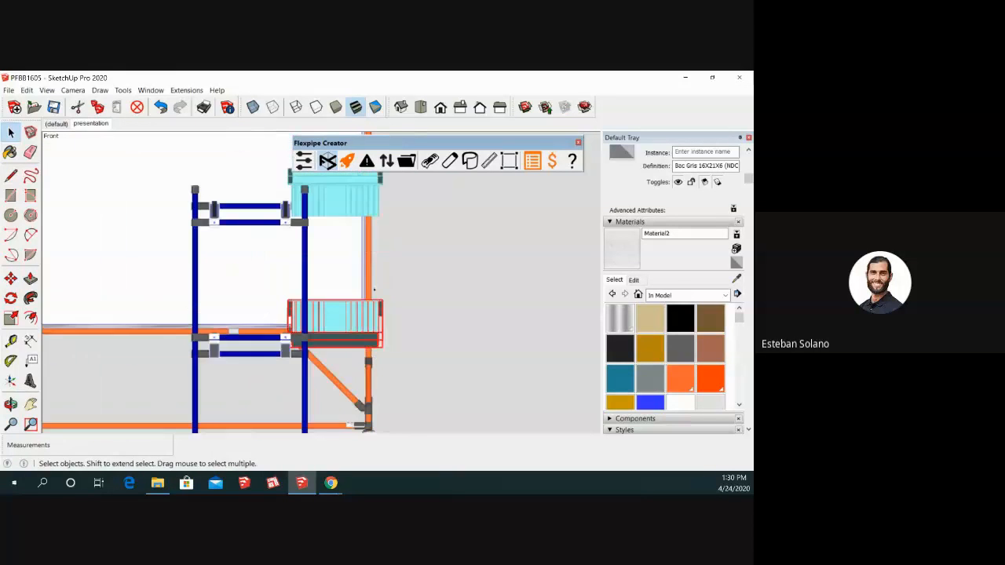
{"action": "scroll", "coordinate": [373, 215], "scroll_direction": "up", "scroll_amount": 2}
{"action": "scroll", "coordinate": [372, 209], "scroll_direction": "down", "scroll_amount": 2}
{"action": "scroll", "coordinate": [369, 283], "scroll_direction": "up", "scroll_amount": 3}
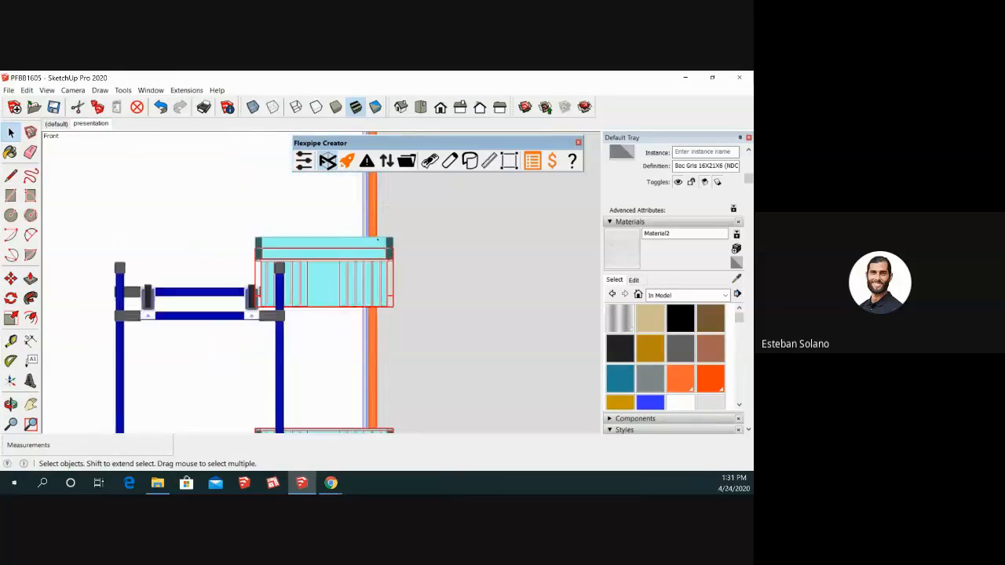
{"action": "scroll", "coordinate": [456, 238], "scroll_direction": "down", "scroll_amount": 2}
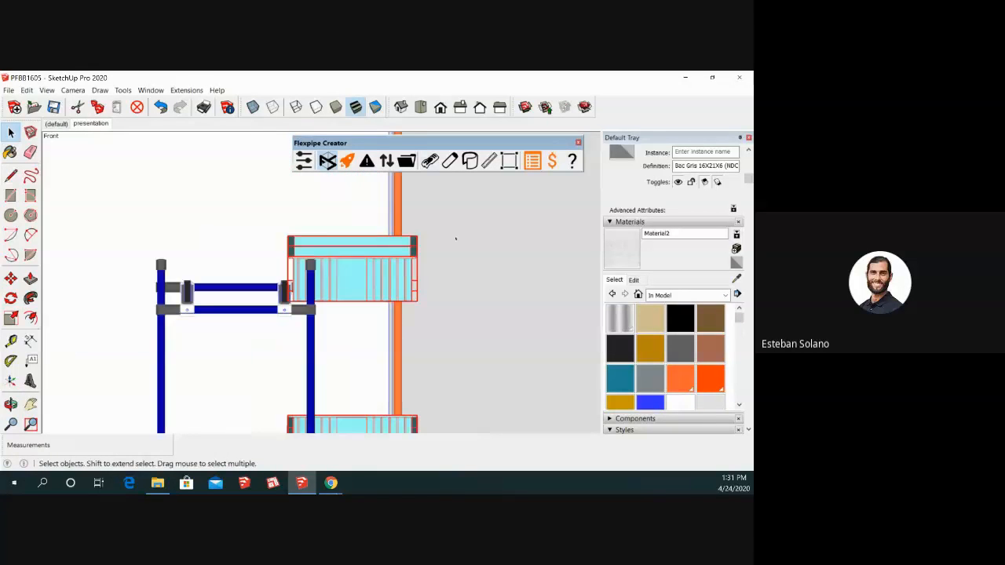
{"action": "key", "text": "m"}
{"action": "left_click", "coordinate": [535, 243]}
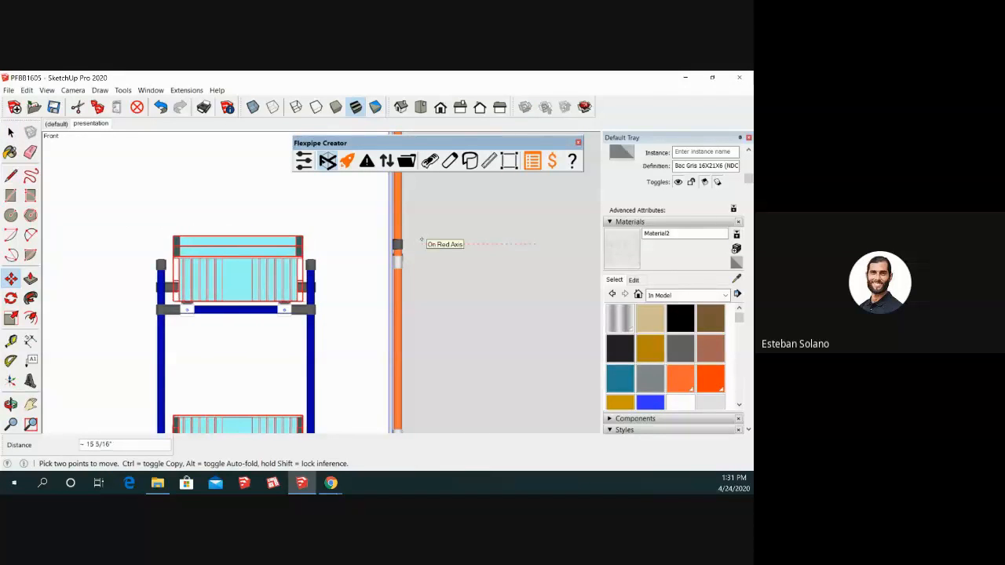
{"action": "type", "text": "15.5"}
{"action": "key", "text": "Return"}
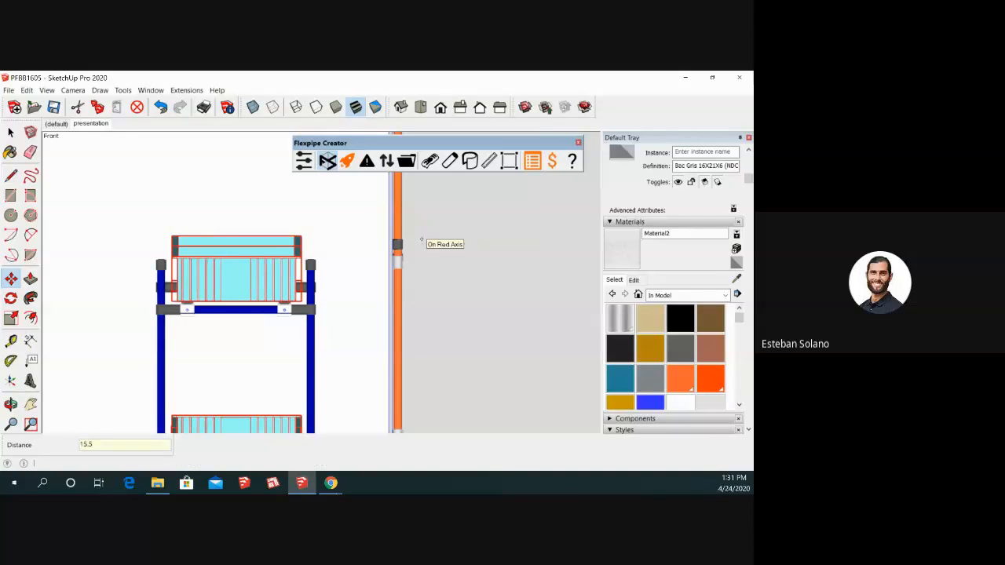
{"action": "key", "text": "space"}
- Examine how the bins sit on both sloped roller tracks from the right side and from several perspective angles
{"action": "scroll", "coordinate": [440, 259], "scroll_direction": "down", "scroll_amount": 3}
{"action": "middle_click_drag", "start_coordinate": [444, 265], "coordinate": [180, 292]}
{"action": "scroll", "coordinate": [181, 292], "scroll_direction": "down", "scroll_amount": 1}
{"action": "scroll", "coordinate": [293, 274], "scroll_direction": "down", "scroll_amount": 2}
{"action": "scroll", "coordinate": [287, 276], "scroll_direction": "up", "scroll_amount": 2}
{"action": "scroll", "coordinate": [268, 306], "scroll_direction": "up", "scroll_amount": 1}
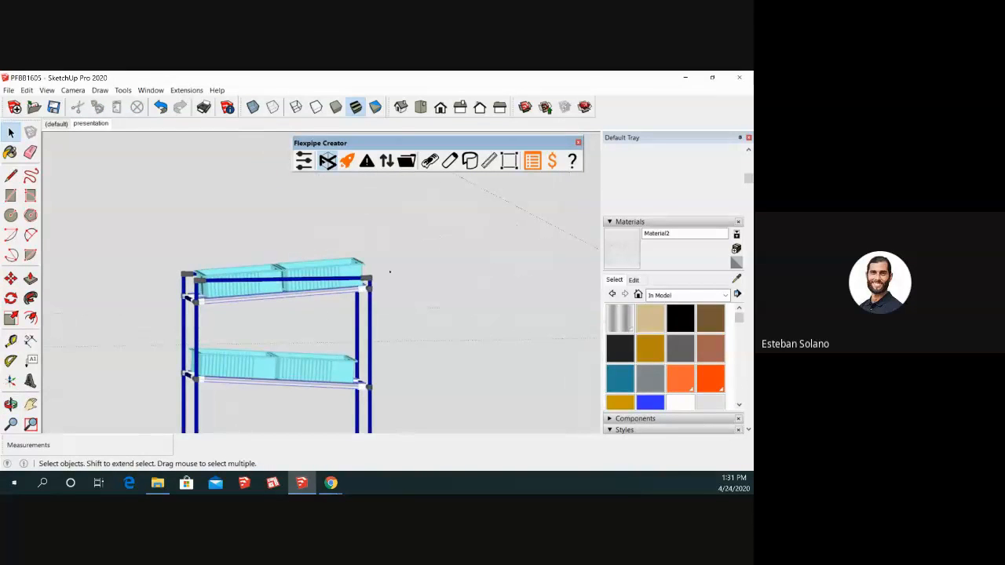
{"action": "left_click", "coordinate": [461, 106]}
{"action": "scroll", "coordinate": [289, 225], "scroll_direction": "up", "scroll_amount": 3}
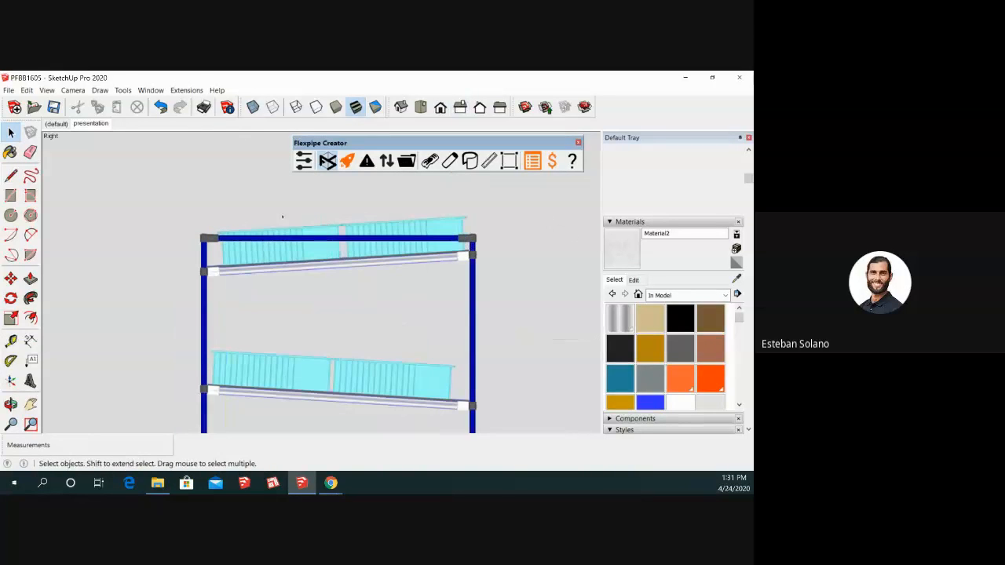
{"action": "middle_click_drag", "start_coordinate": [229, 279], "coordinate": [304, 268]}
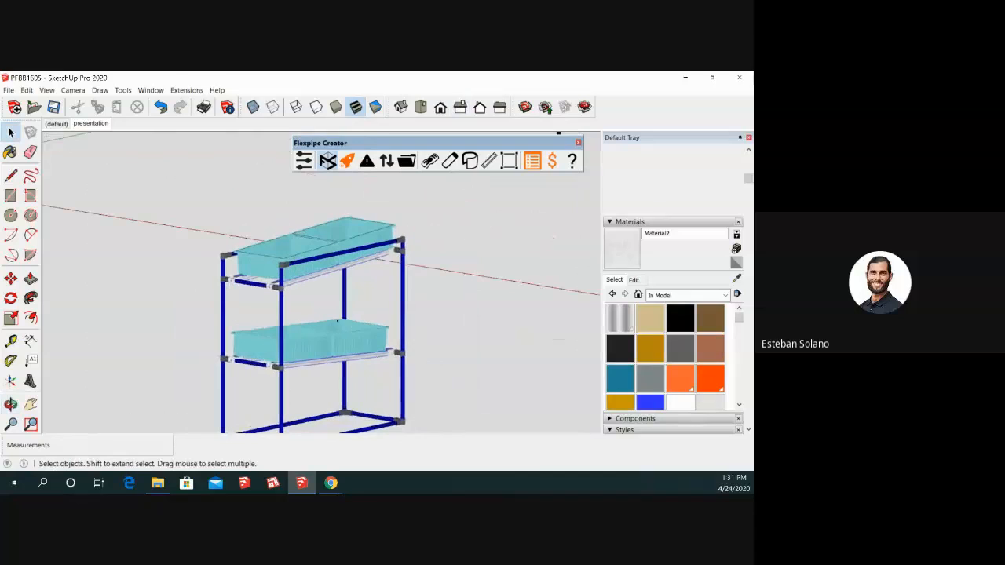
{"action": "scroll", "coordinate": [304, 268], "scroll_direction": "down", "scroll_amount": 2}
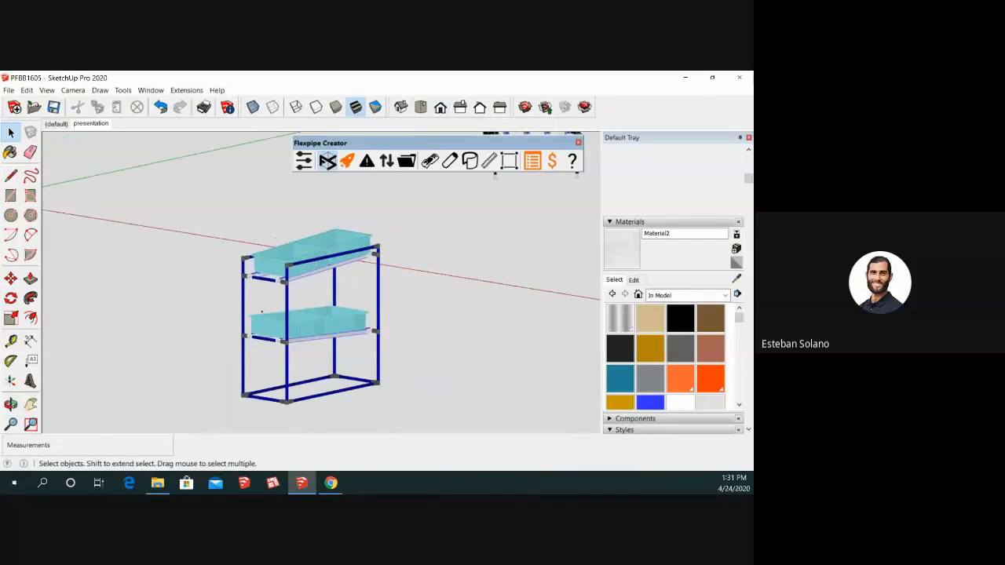
{"action": "scroll", "coordinate": [340, 274], "scroll_direction": "down", "scroll_amount": 2}
{"action": "middle_click_drag", "start_coordinate": [340, 274], "coordinate": [336, 242]}
{"action": "scroll", "coordinate": [313, 267], "scroll_direction": "up", "scroll_amount": 1}
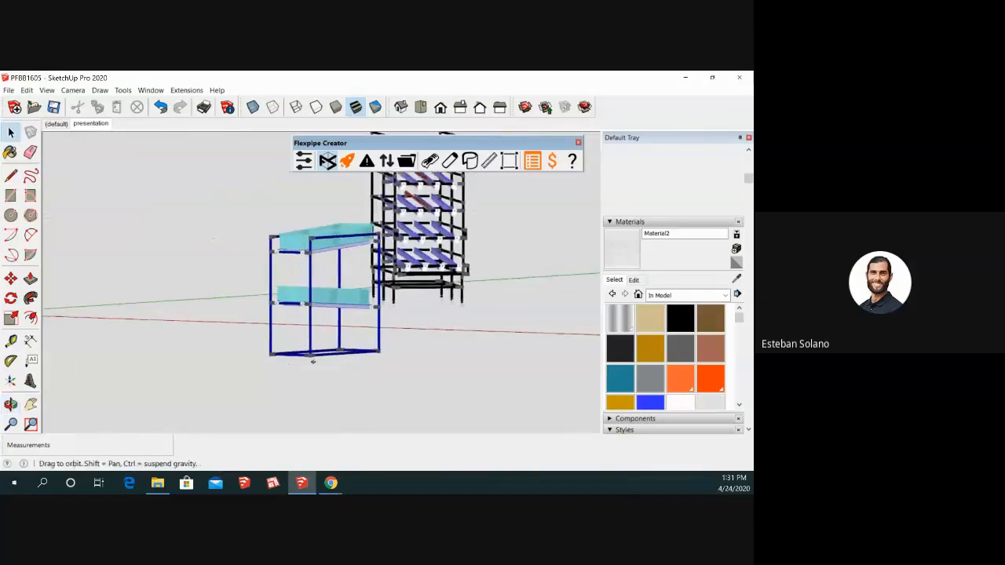
{"action": "middle_click_drag", "start_coordinate": [312, 334], "coordinate": [316, 364]}
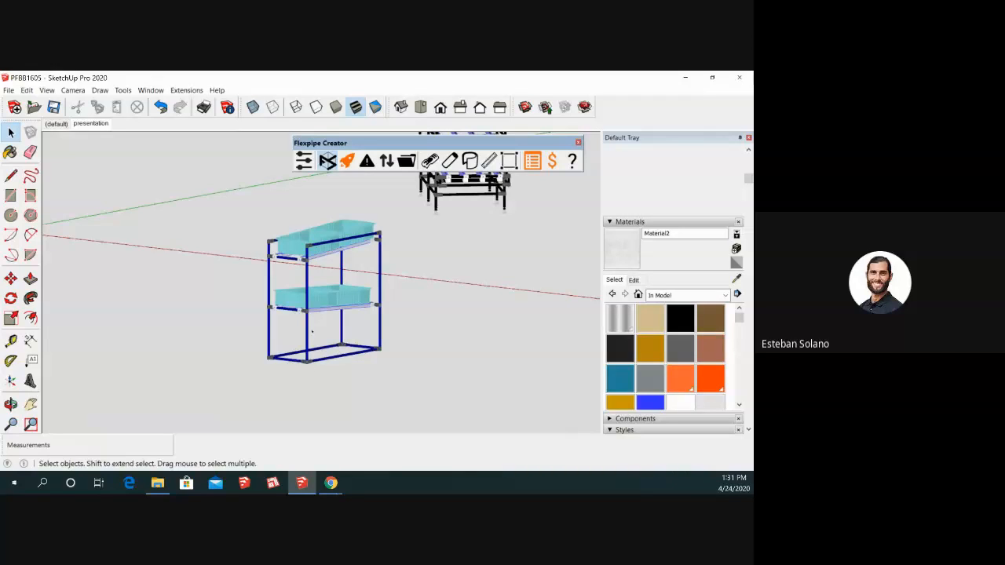
- Select the four AP-ICAP end caps under the corner joints of the blue rack's base
{"action": "middle_click_drag", "start_coordinate": [330, 318], "coordinate": [235, 344]}
{"action": "scroll", "coordinate": [231, 346], "scroll_direction": "up", "scroll_amount": 6}
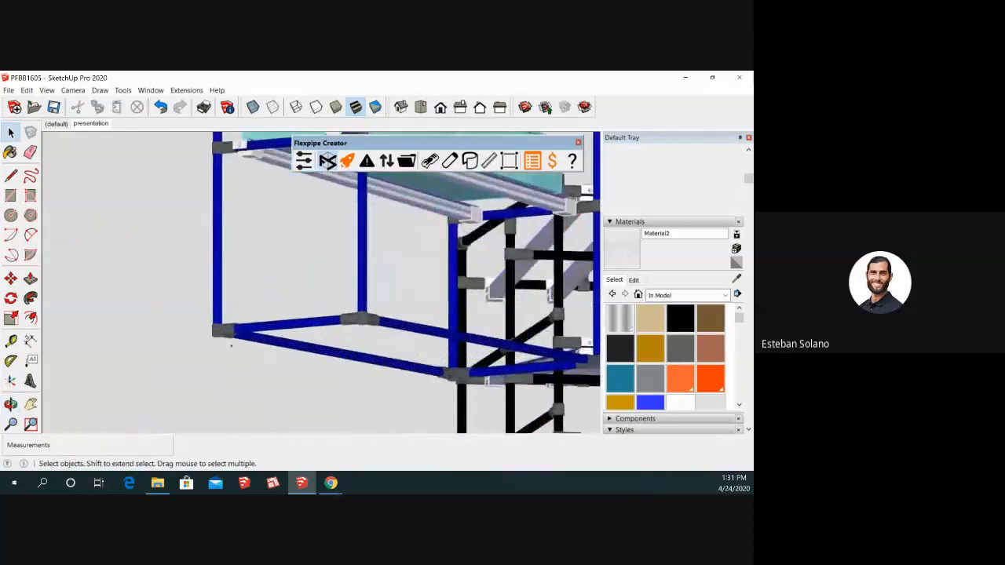
{"action": "scroll", "coordinate": [231, 346], "scroll_direction": "up", "scroll_amount": 5}
{"action": "left_click", "coordinate": [203, 321]}
{"action": "scroll", "coordinate": [196, 367], "scroll_direction": "down", "scroll_amount": 4}
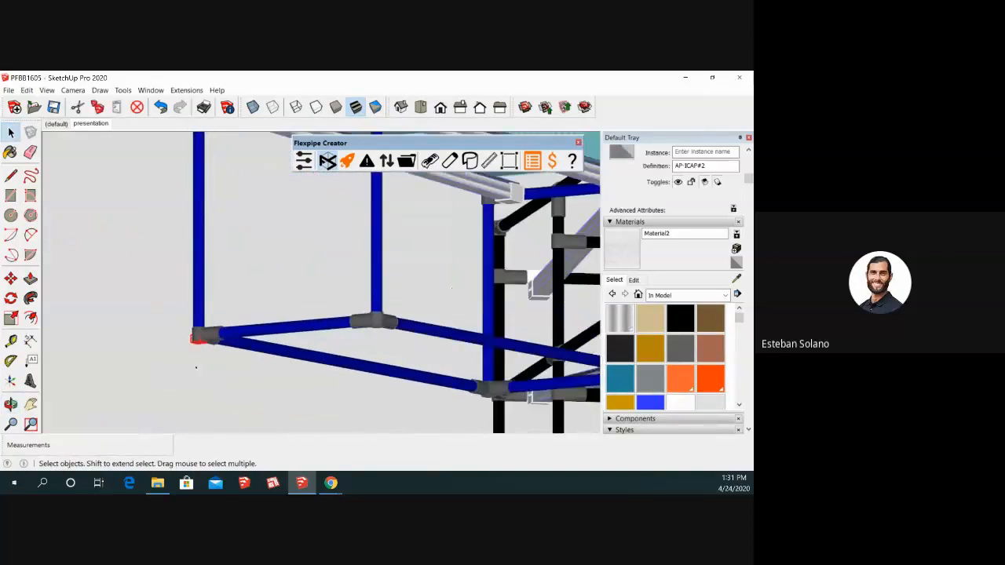
{"action": "scroll", "coordinate": [196, 367], "scroll_direction": "down", "scroll_amount": 2}
{"action": "scroll", "coordinate": [346, 359], "scroll_direction": "up", "scroll_amount": 5}
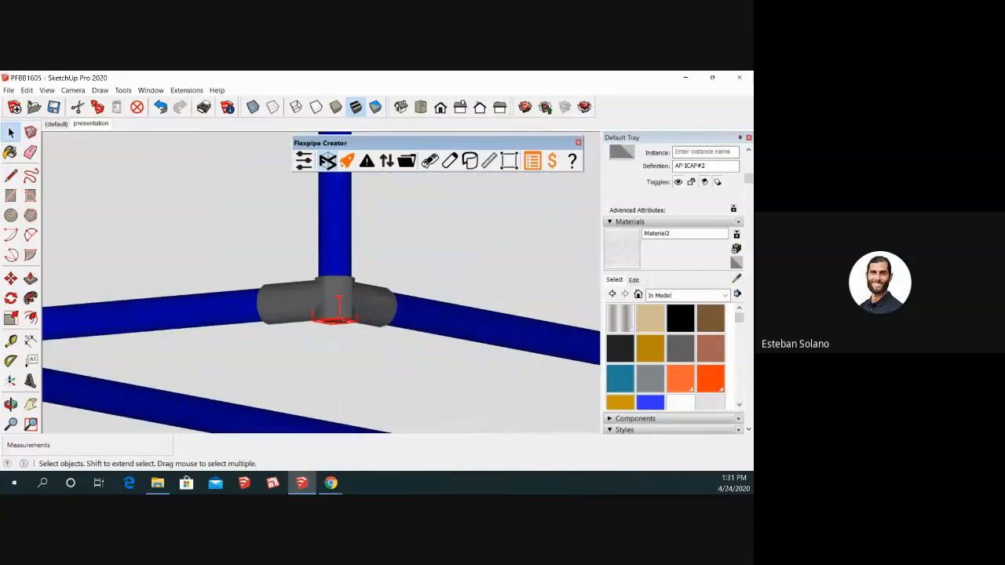
{"action": "scroll", "coordinate": [343, 318], "scroll_direction": "down", "scroll_amount": 8}
{"action": "scroll", "coordinate": [299, 310], "scroll_direction": "up", "scroll_amount": 8}
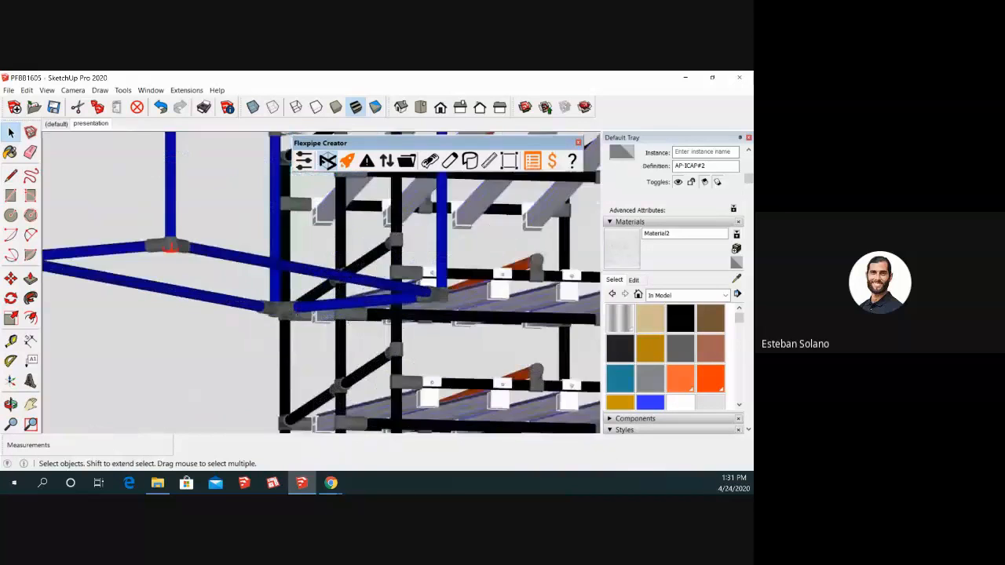
{"action": "scroll", "coordinate": [300, 311], "scroll_direction": "down", "scroll_amount": 8}
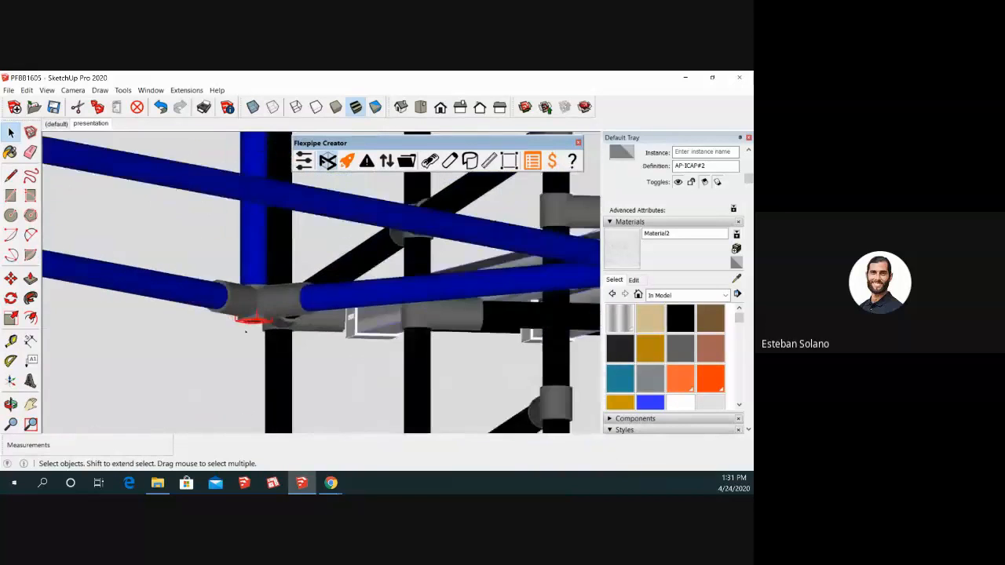
{"action": "scroll", "coordinate": [299, 310], "scroll_direction": "up", "scroll_amount": 3}
{"action": "scroll", "coordinate": [328, 322], "scroll_direction": "up", "scroll_amount": 5}
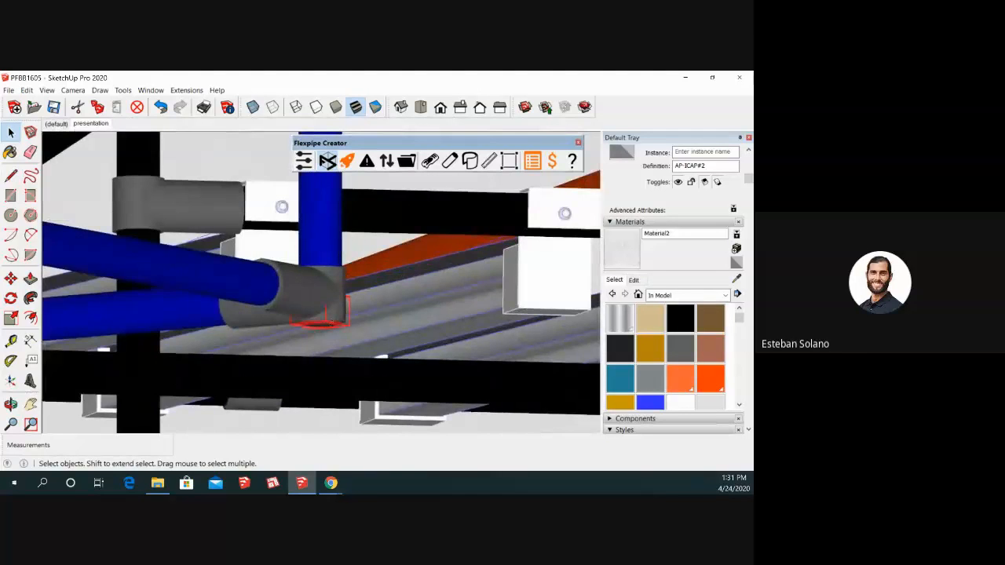
{"action": "scroll", "coordinate": [328, 322], "scroll_direction": "down", "scroll_amount": 8}
{"action": "middle_click_drag", "start_coordinate": [328, 322], "coordinate": [263, 296]}
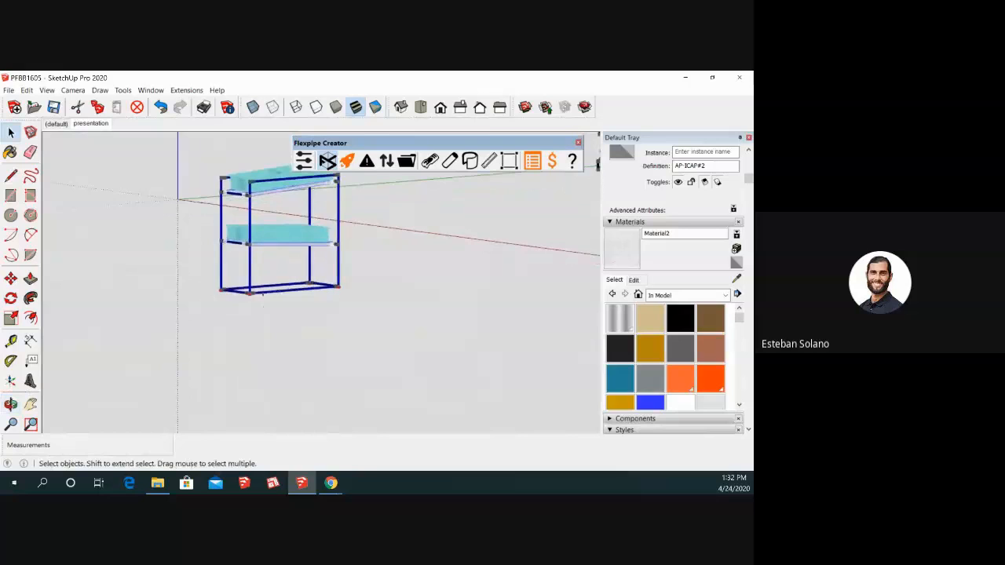
- Start Flexpipe's toggle alternatives command for the rack's parts and move its dialog clear of the model
{"action": "scroll", "coordinate": [259, 295], "scroll_direction": "up", "scroll_amount": 5}
{"action": "scroll", "coordinate": [309, 335], "scroll_direction": "down", "scroll_amount": 1}
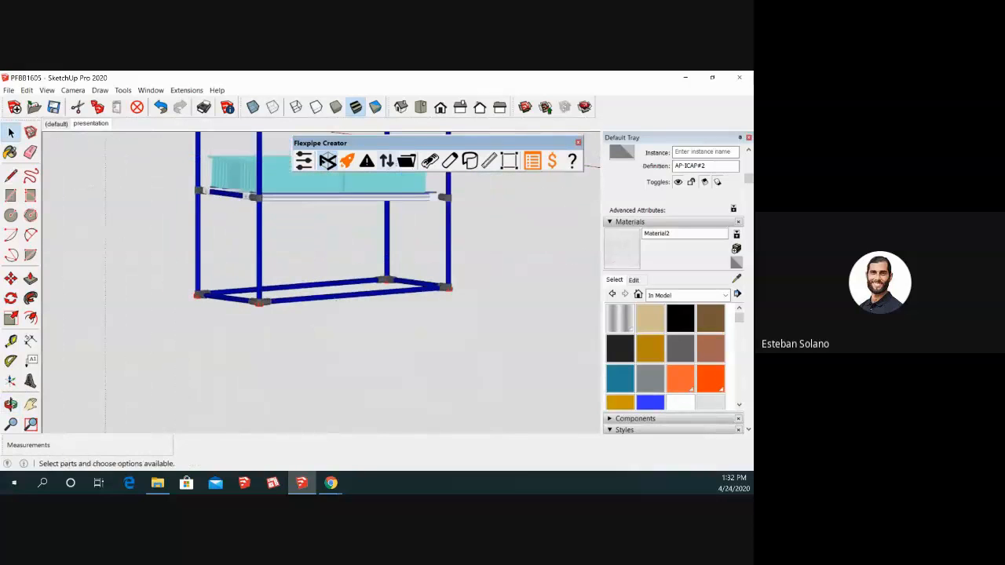
{"action": "left_click", "coordinate": [388, 162]}
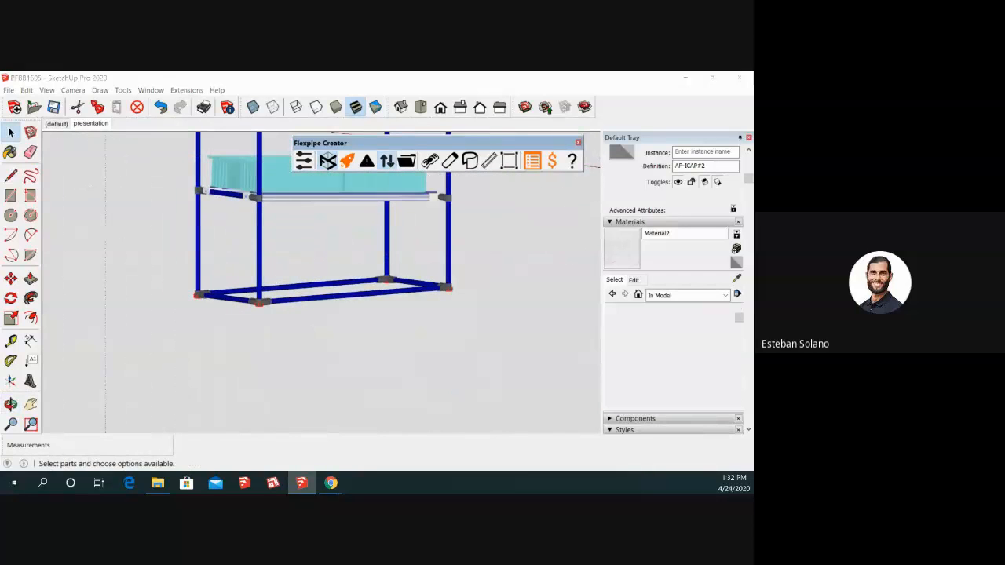
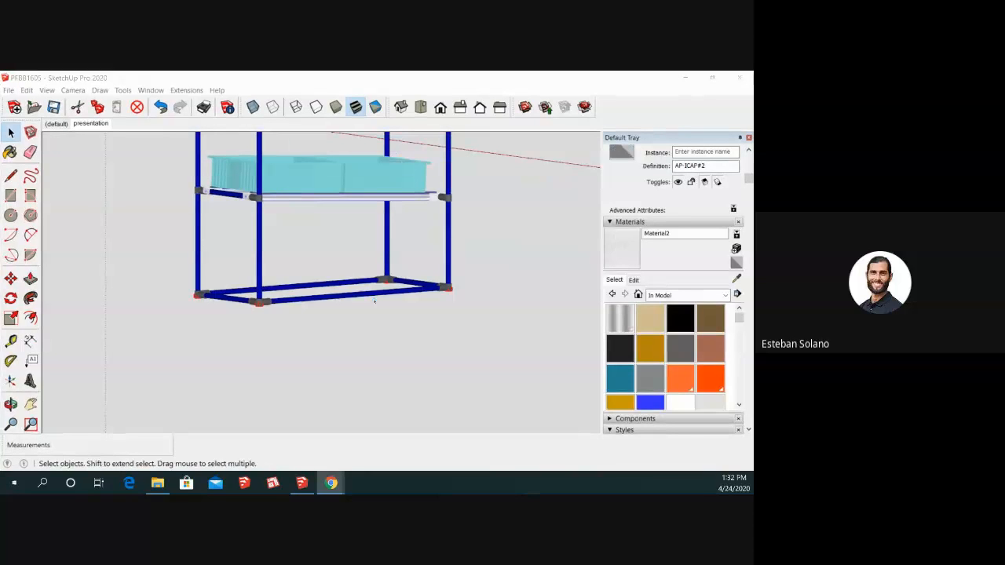
{"action": "scroll", "coordinate": [357, 310], "scroll_direction": "up", "scroll_amount": 3}
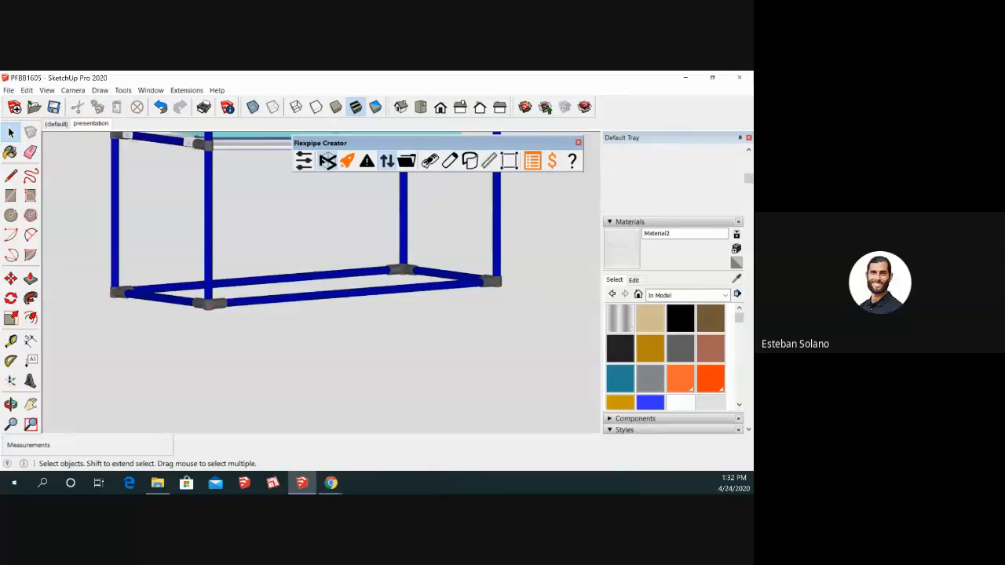
{"action": "left_click_drag", "start_coordinate": [350, 260], "coordinate": [454, 149]}
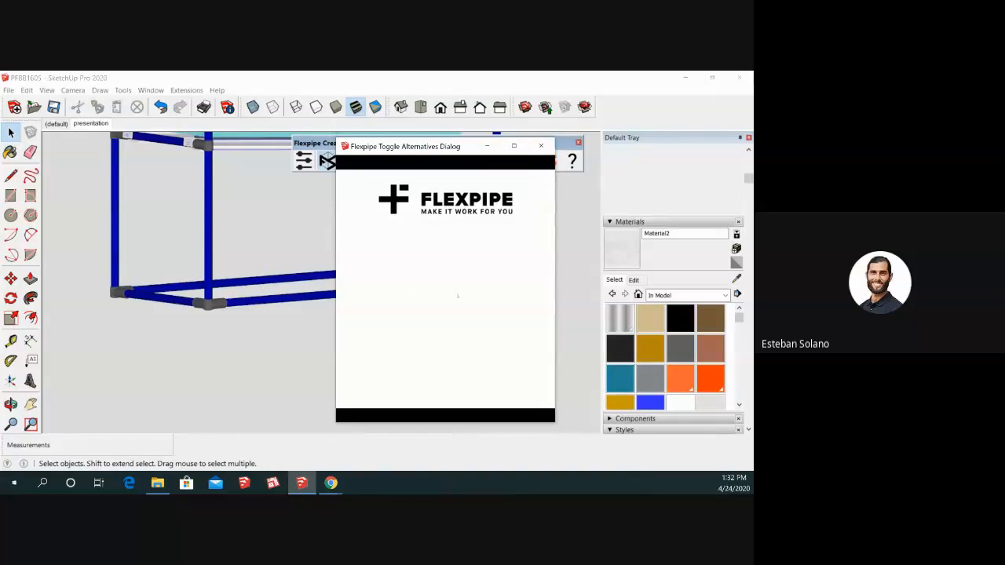
{"action": "scroll", "coordinate": [308, 261], "scroll_direction": "down", "scroll_amount": 1}
{"action": "scroll", "coordinate": [257, 317], "scroll_direction": "down", "scroll_amount": 2}
{"action": "left_click_drag", "start_coordinate": [436, 138], "coordinate": [84, 138]}
- Select the two AP-ICAP end caps under the corner joints at one short end of the rack's base
{"action": "scroll", "coordinate": [492, 297], "scroll_direction": "down", "scroll_amount": 2}
{"action": "scroll", "coordinate": [284, 268], "scroll_direction": "up", "scroll_amount": 2}
{"action": "middle_click_drag", "start_coordinate": [298, 345], "coordinate": [307, 315]}
{"action": "scroll", "coordinate": [307, 316], "scroll_direction": "up", "scroll_amount": 3}
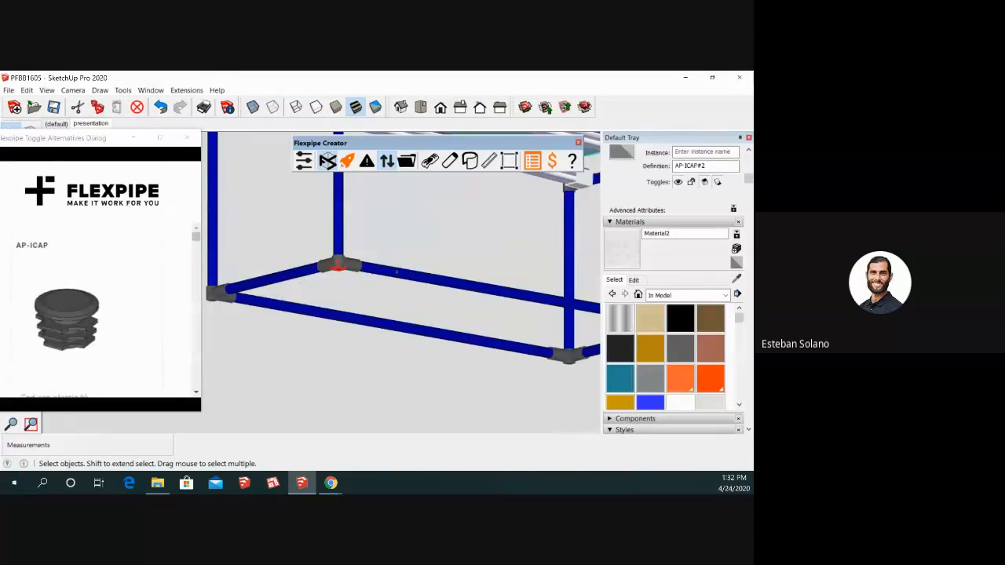
{"action": "scroll", "coordinate": [229, 305], "scroll_direction": "up", "scroll_amount": 1}
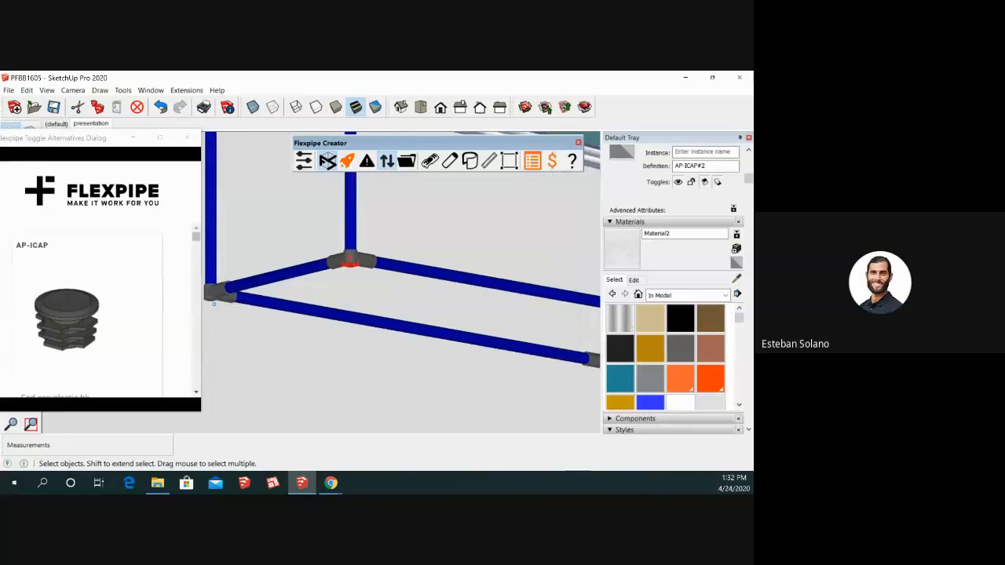
{"action": "scroll", "coordinate": [213, 303], "scroll_direction": "down", "scroll_amount": 2}
{"action": "scroll", "coordinate": [258, 301], "scroll_direction": "up", "scroll_amount": 4}
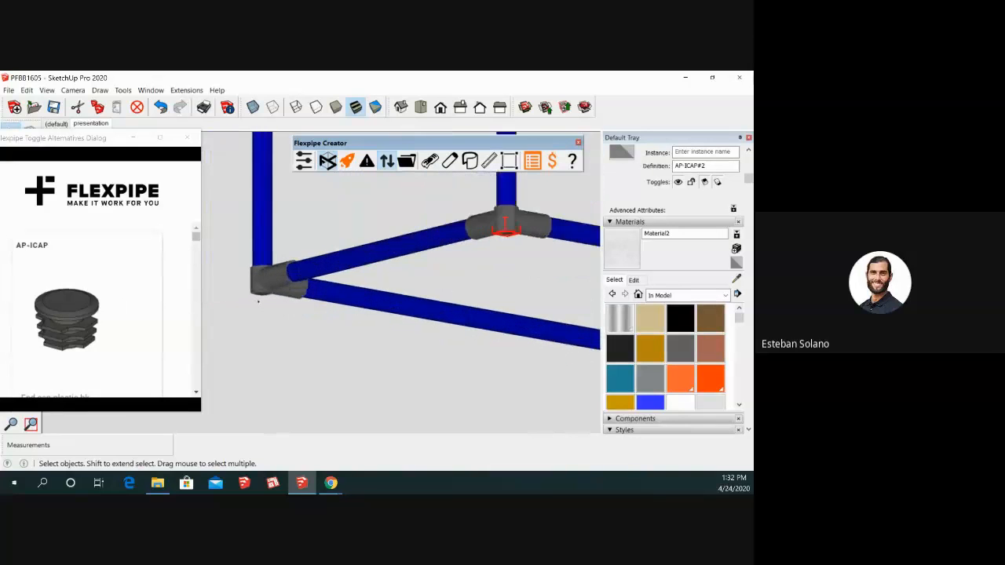
{"action": "scroll", "coordinate": [258, 301], "scroll_direction": "up", "scroll_amount": 2}
{"action": "left_click", "coordinate": [263, 290]}
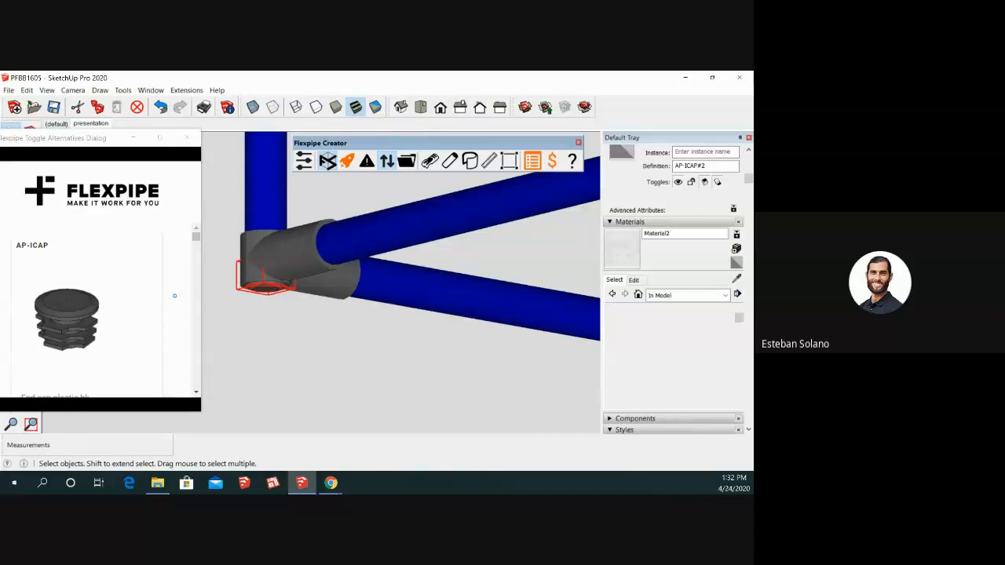
- Replace the two selected end caps with the AF-ILEV adjustable inner foot in steel zinc
{"action": "scroll", "coordinate": [120, 306], "scroll_direction": "down", "scroll_amount": 6}
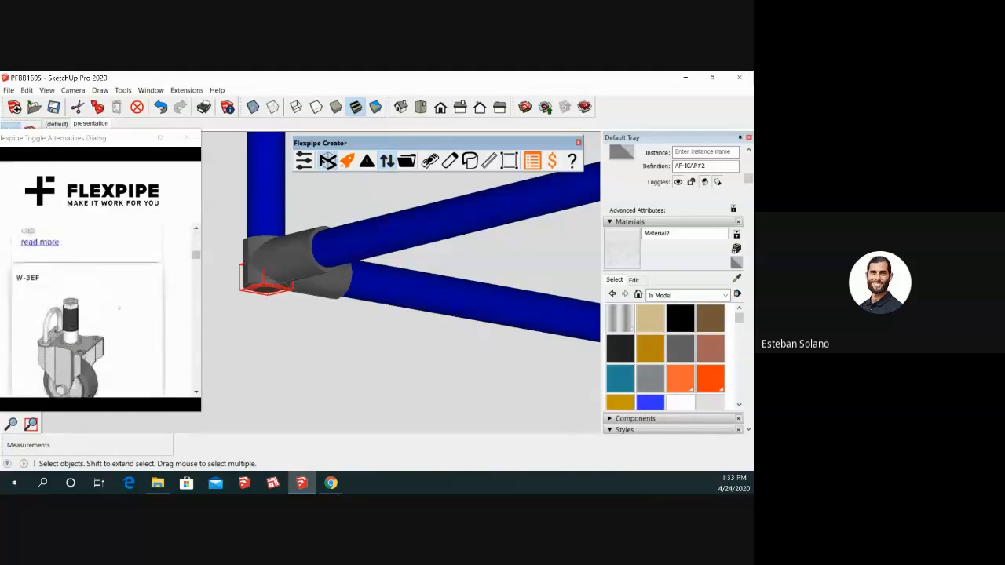
{"action": "scroll", "coordinate": [118, 308], "scroll_direction": "down", "scroll_amount": 5}
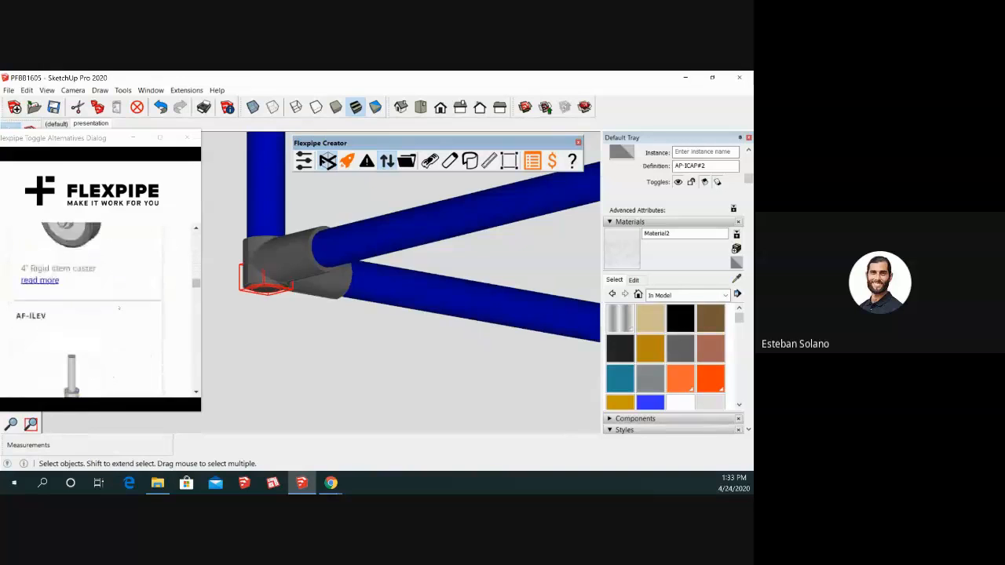
{"action": "scroll", "coordinate": [118, 308], "scroll_direction": "down", "scroll_amount": 2}
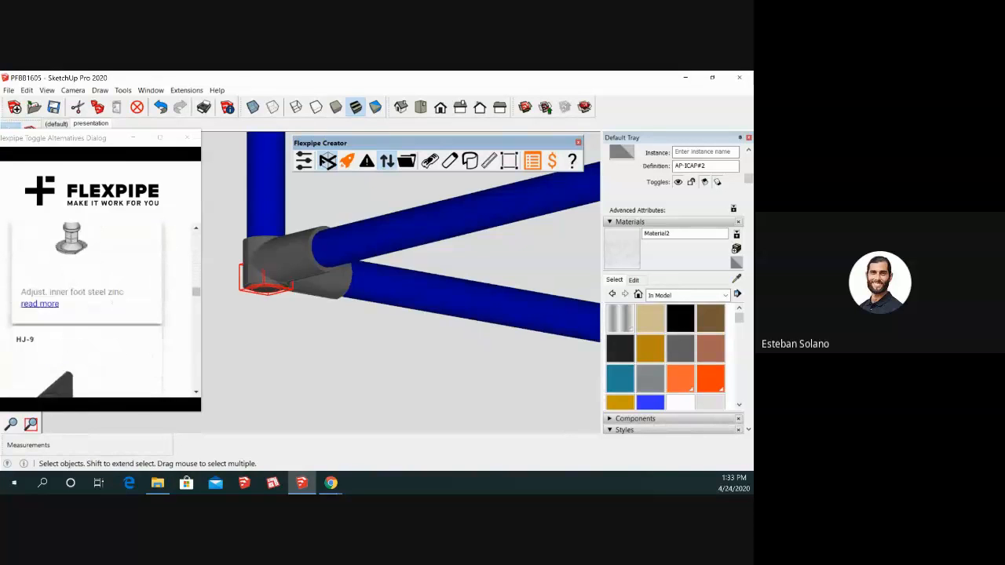
{"action": "scroll", "coordinate": [113, 304], "scroll_direction": "down", "scroll_amount": 1}
{"action": "scroll", "coordinate": [113, 303], "scroll_direction": "up", "scroll_amount": 2}
{"action": "scroll", "coordinate": [113, 303], "scroll_direction": "down", "scroll_amount": 3}
{"action": "scroll", "coordinate": [113, 303], "scroll_direction": "up", "scroll_amount": 3}
{"action": "scroll", "coordinate": [112, 303], "scroll_direction": "up", "scroll_amount": 3}
{"action": "scroll", "coordinate": [112, 304], "scroll_direction": "up", "scroll_amount": 2}
{"action": "scroll", "coordinate": [113, 303], "scroll_direction": "down", "scroll_amount": 1}
{"action": "scroll", "coordinate": [112, 304], "scroll_direction": "up", "scroll_amount": 5}
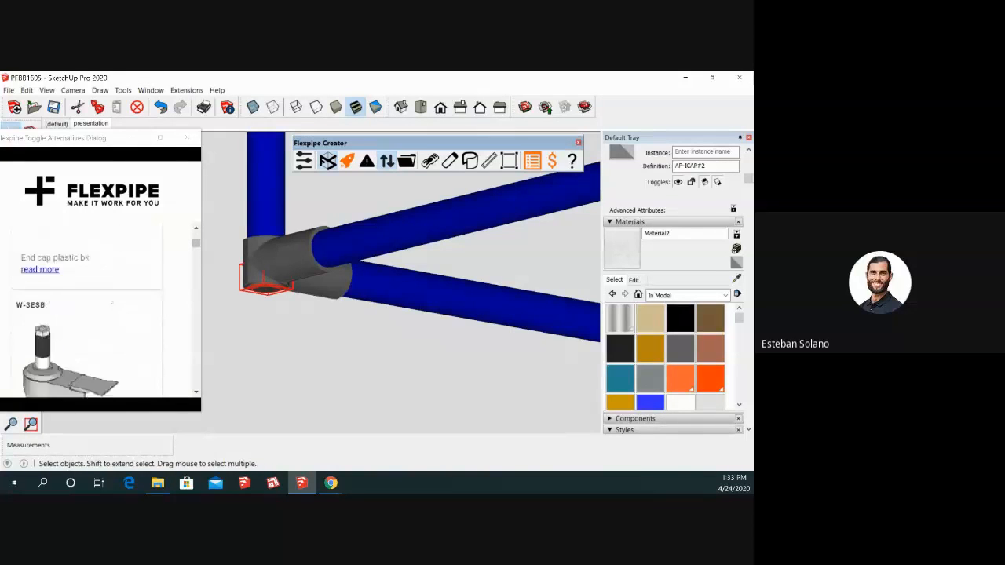
{"action": "scroll", "coordinate": [113, 303], "scroll_direction": "up", "scroll_amount": 2}
{"action": "scroll", "coordinate": [112, 303], "scroll_direction": "down", "scroll_amount": 4}
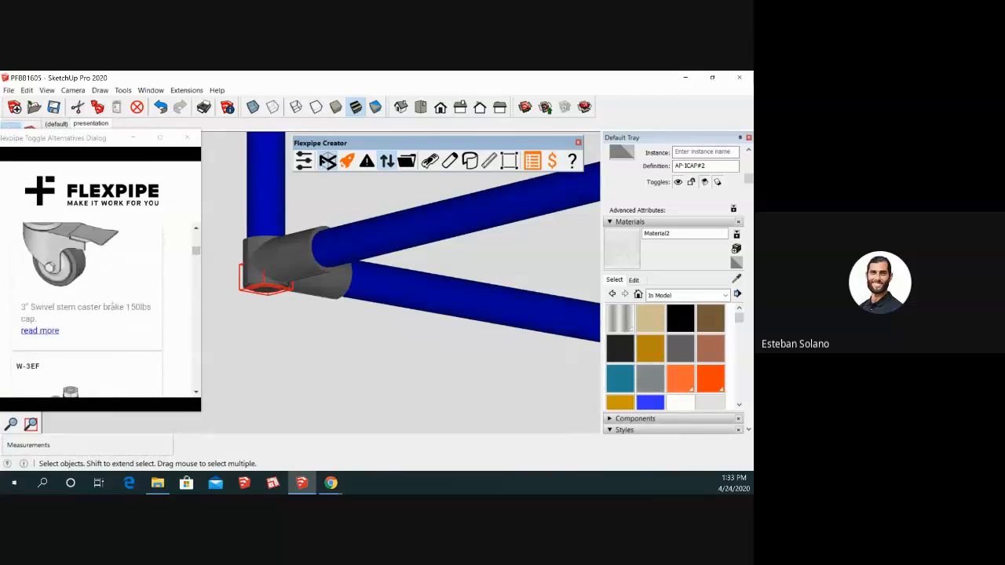
{"action": "scroll", "coordinate": [112, 303], "scroll_direction": "down", "scroll_amount": 4}
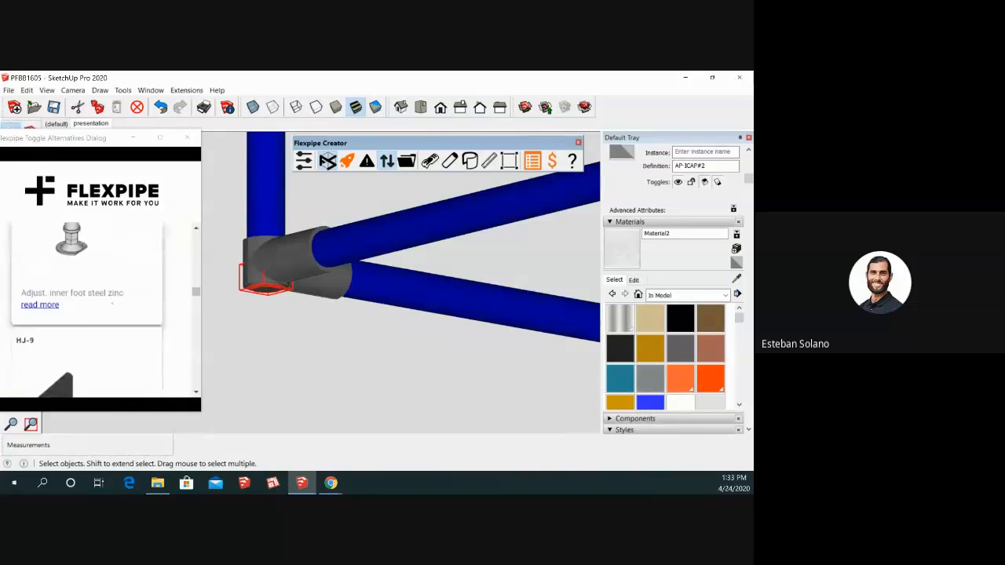
{"action": "left_click", "coordinate": [113, 303]}
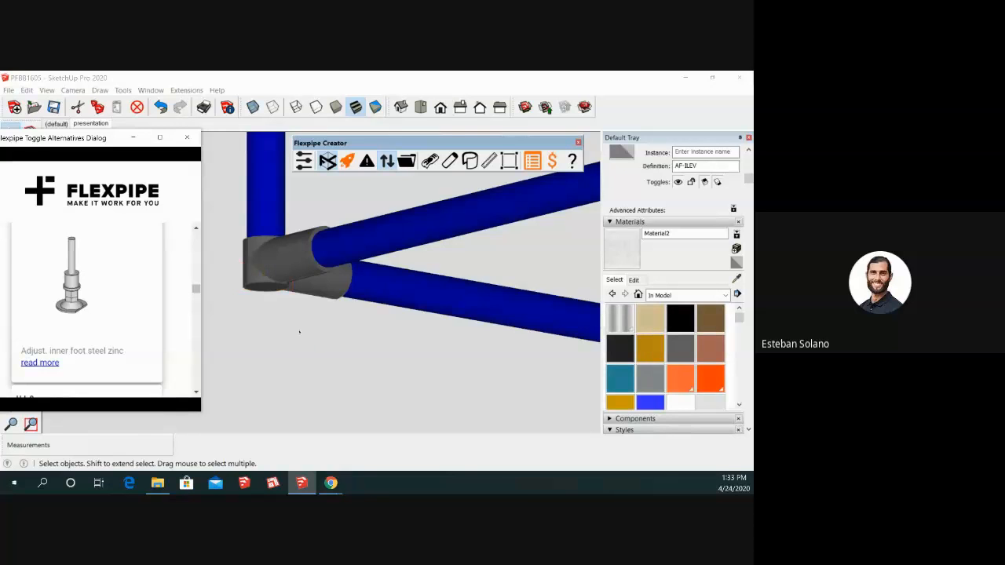
- Move the two displaced AF-ILEV feet 300 inches along the green axis back toward the rack
{"action": "scroll", "coordinate": [299, 333], "scroll_direction": "down", "scroll_amount": 8}
{"action": "middle_click_drag", "start_coordinate": [300, 332], "coordinate": [385, 332]}
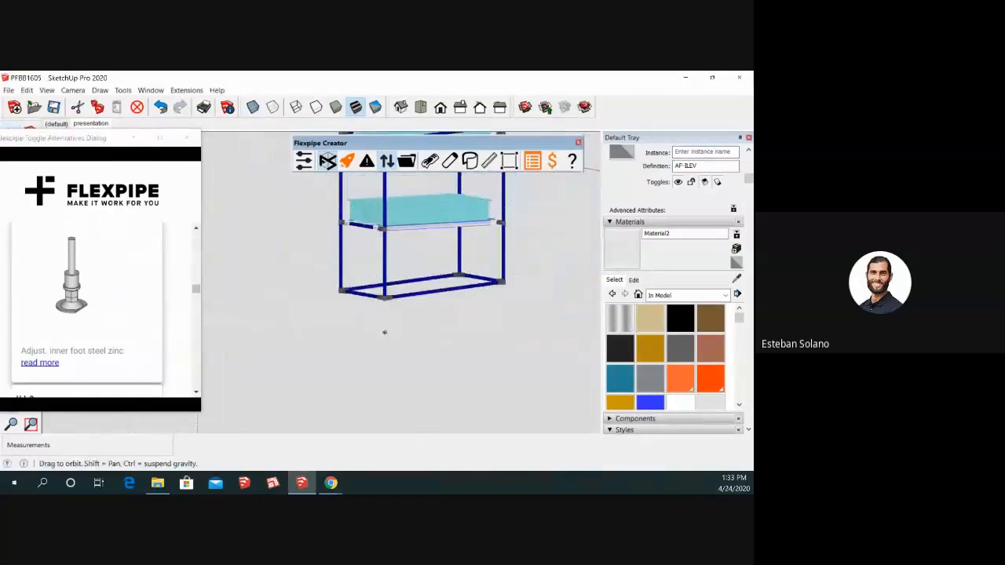
{"action": "scroll", "coordinate": [385, 332], "scroll_direction": "down", "scroll_amount": 10}
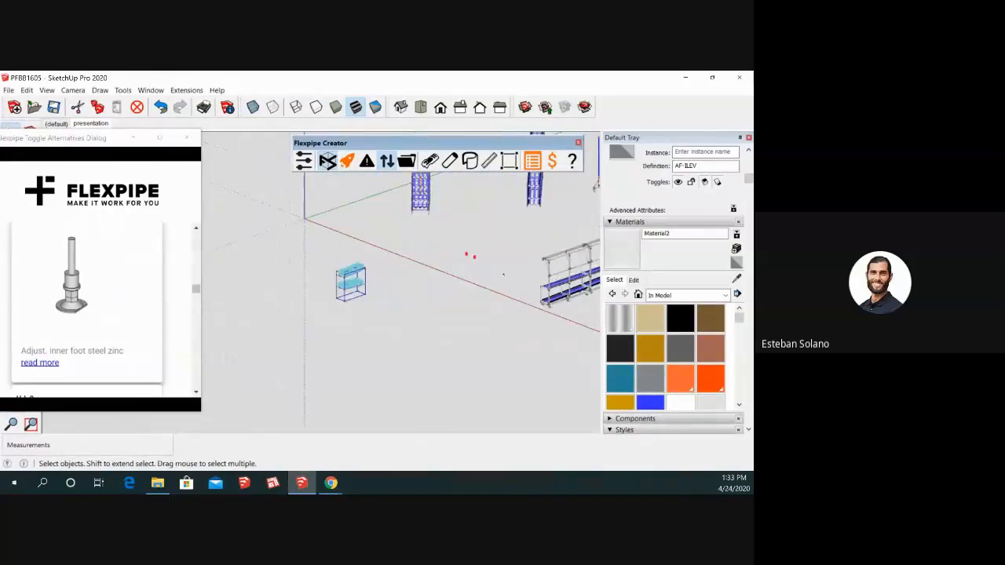
{"action": "scroll", "coordinate": [503, 274], "scroll_direction": "up", "scroll_amount": 4}
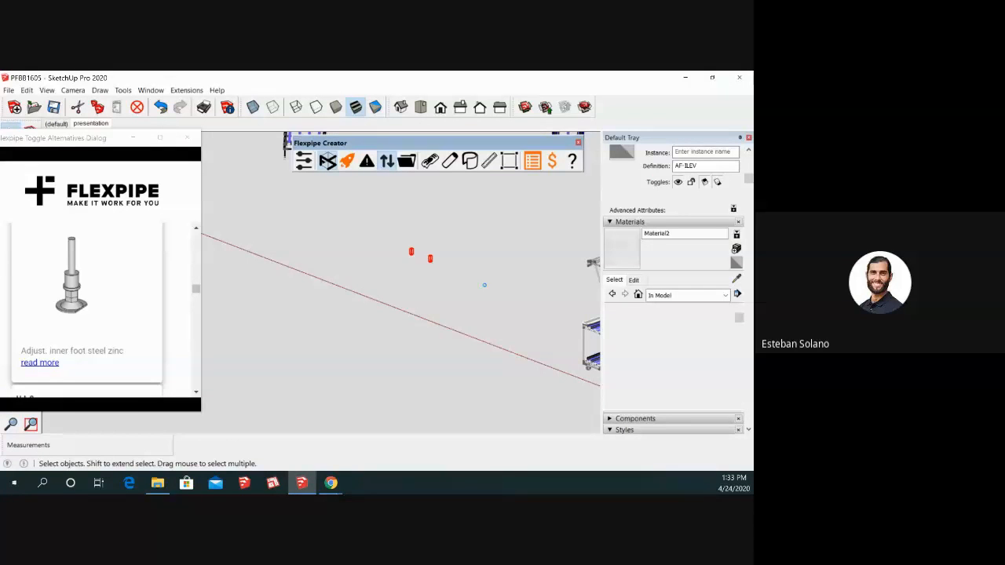
{"action": "key", "text": "m"}
{"action": "left_click", "coordinate": [485, 286]}
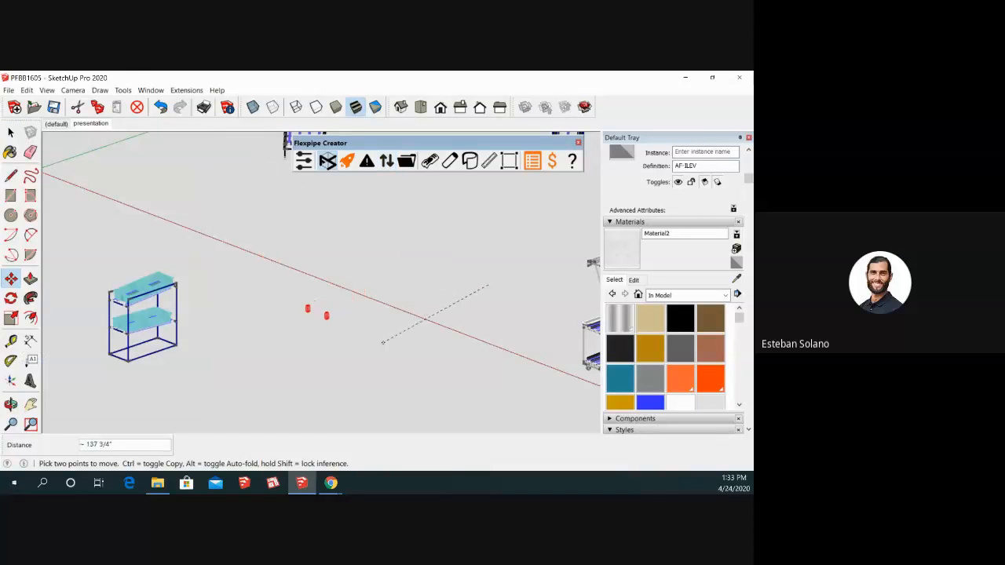
{"action": "type", "text": "300"}
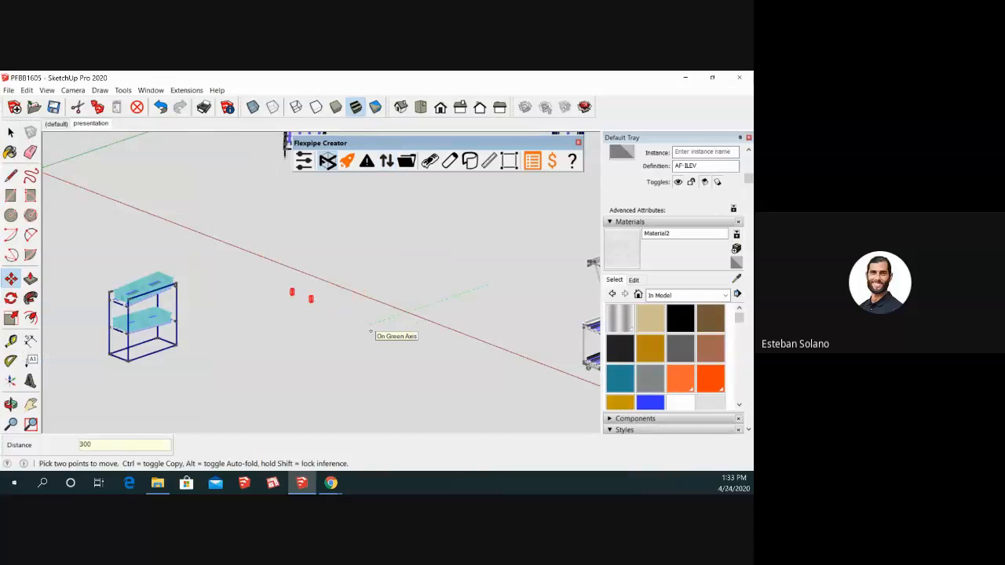
{"action": "key", "text": "Return"}
{"action": "key", "text": "space"}
- Select the two AF-ILEV feet under the corner joints at one short end of the rack's base
{"action": "scroll", "coordinate": [354, 331], "scroll_direction": "down", "scroll_amount": 3}
{"action": "scroll", "coordinate": [264, 334], "scroll_direction": "up", "scroll_amount": 4}
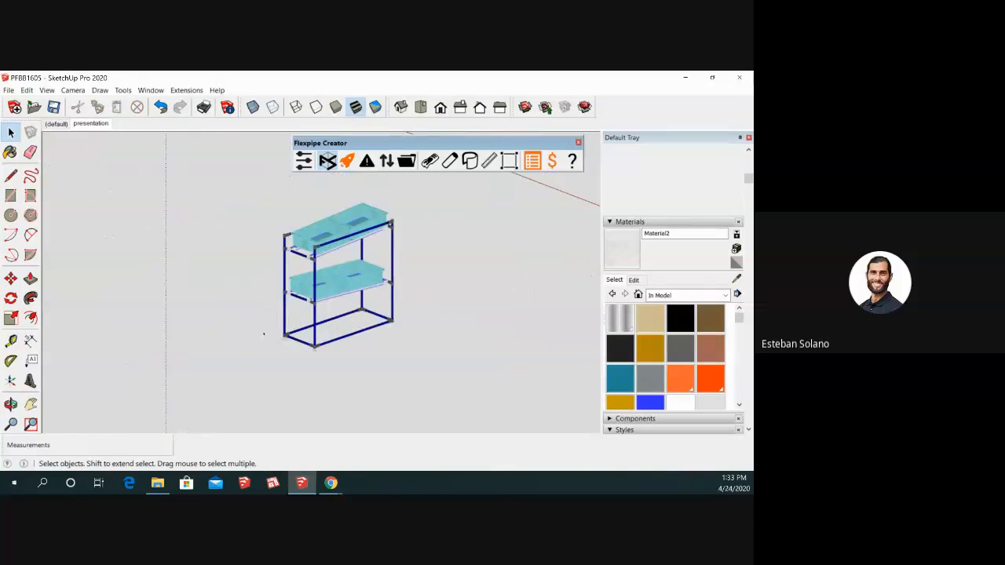
{"action": "scroll", "coordinate": [339, 335], "scroll_direction": "up", "scroll_amount": 8}
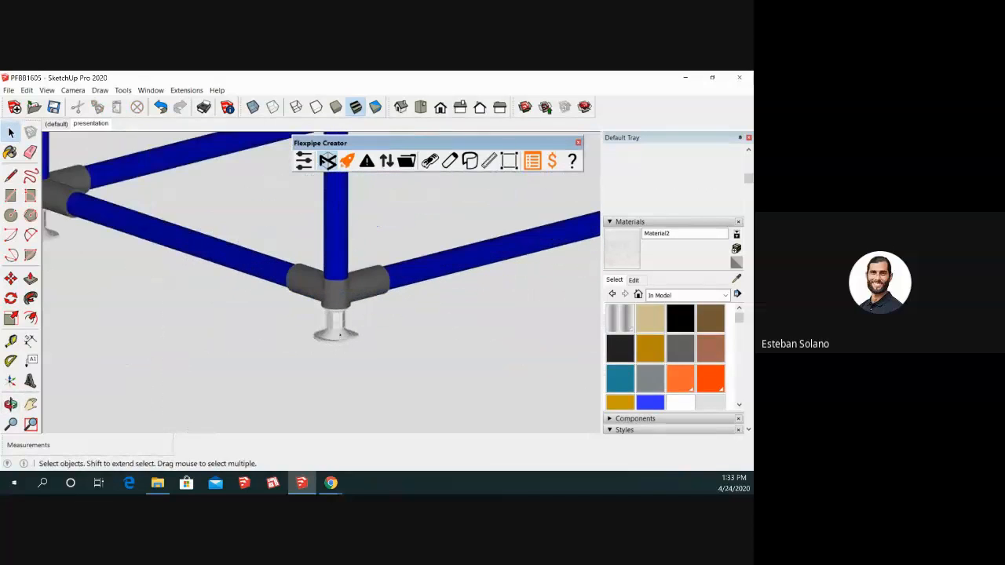
{"action": "left_click", "coordinate": [339, 336]}
{"action": "scroll", "coordinate": [354, 355], "scroll_direction": "down", "scroll_amount": 2}
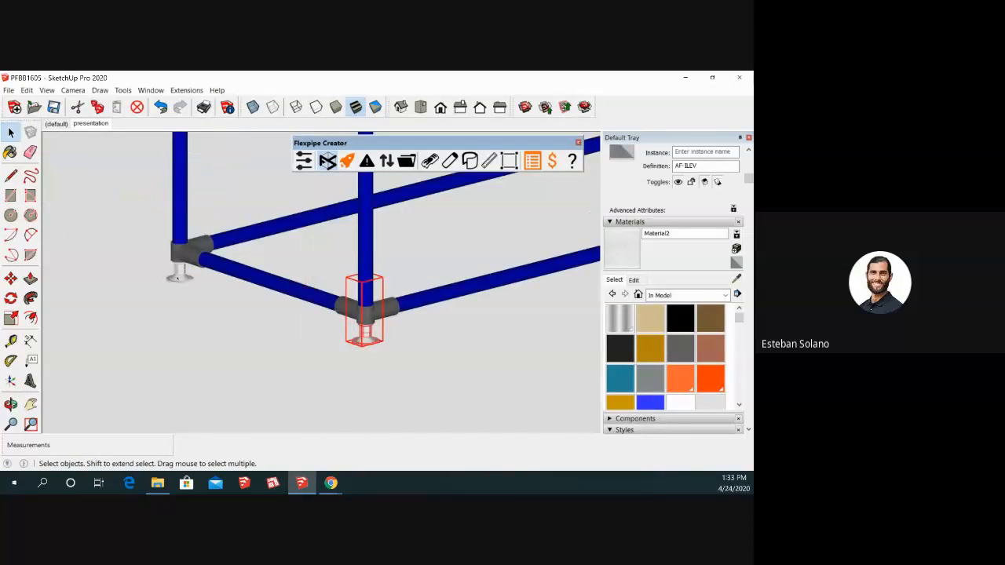
{"action": "left_click", "coordinate": [178, 276], "text": "shift"}
- Copy the two selected AF-ILEV feet 48 inches along the green axis to the matching corner joints at the opposite end of the base
{"action": "key", "text": "m"}
{"action": "middle_click_drag", "start_coordinate": [424, 353], "coordinate": [364, 343]}
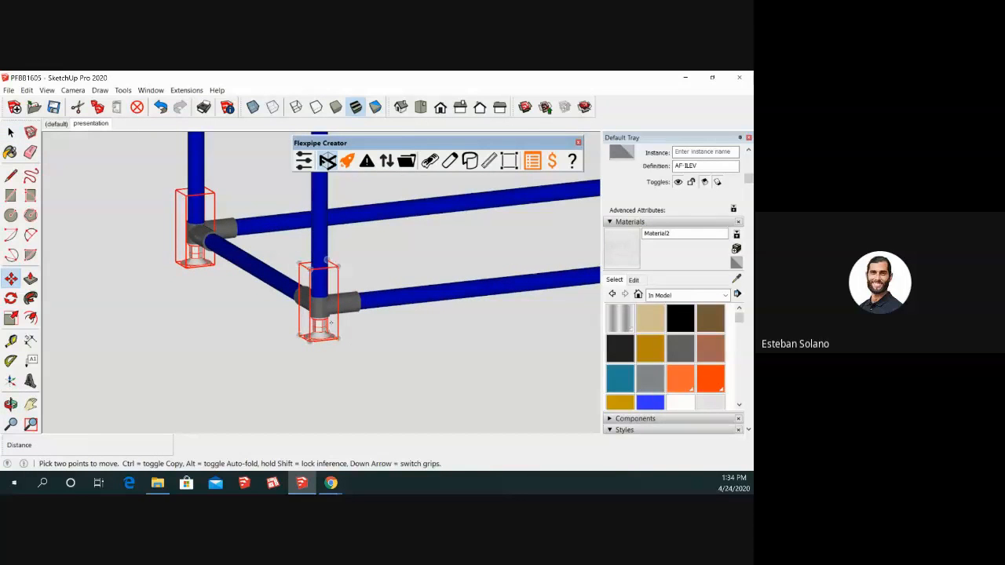
{"action": "scroll", "coordinate": [330, 310], "scroll_direction": "up", "scroll_amount": 5}
{"action": "scroll", "coordinate": [329, 310], "scroll_direction": "up", "scroll_amount": 3}
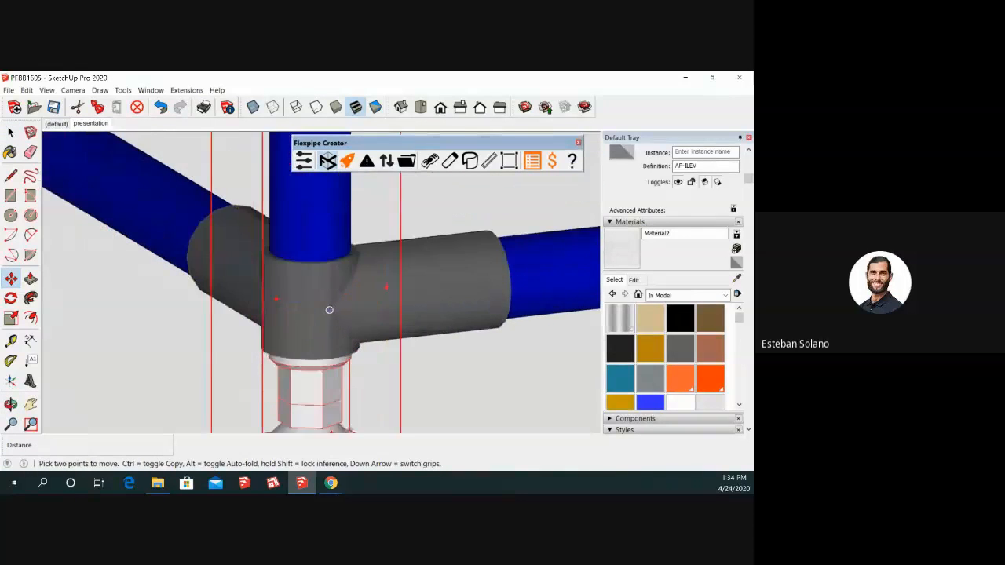
{"action": "key", "text": "ctrl"}
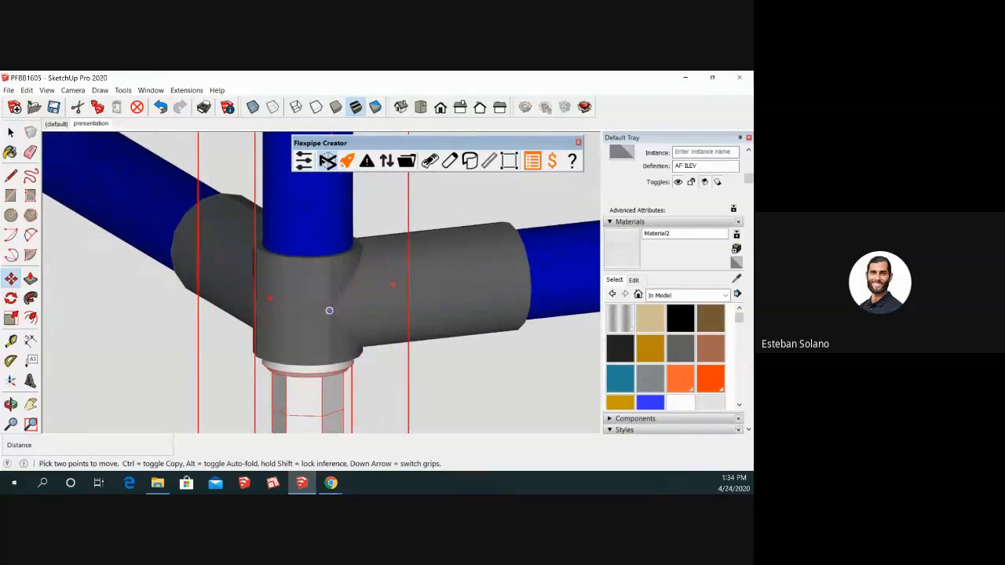
{"action": "left_click", "coordinate": [330, 310]}
{"action": "scroll", "coordinate": [330, 310], "scroll_direction": "down", "scroll_amount": 4}
{"action": "scroll", "coordinate": [330, 310], "scroll_direction": "down", "scroll_amount": 6}
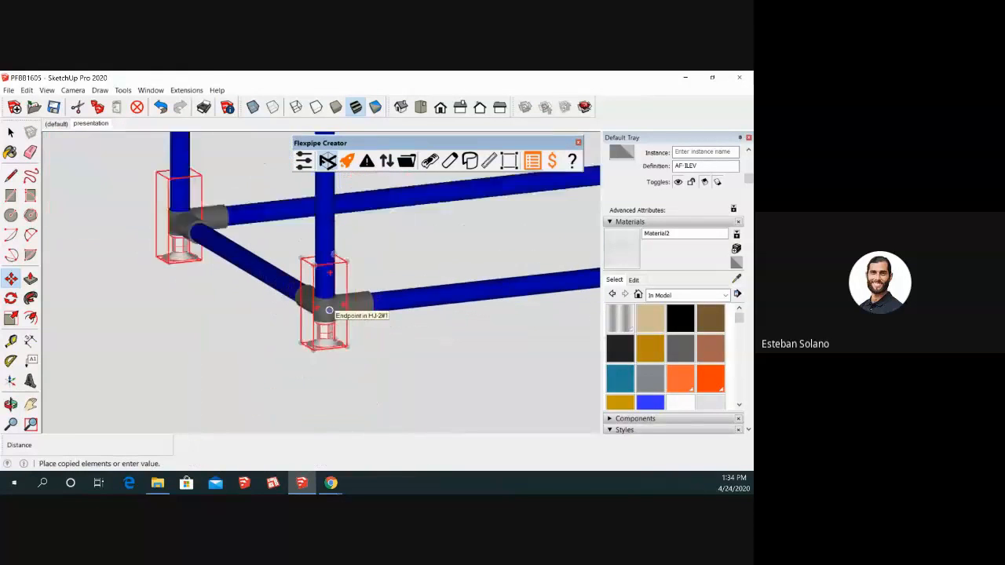
{"action": "scroll", "coordinate": [400, 361], "scroll_direction": "up", "scroll_amount": 8}
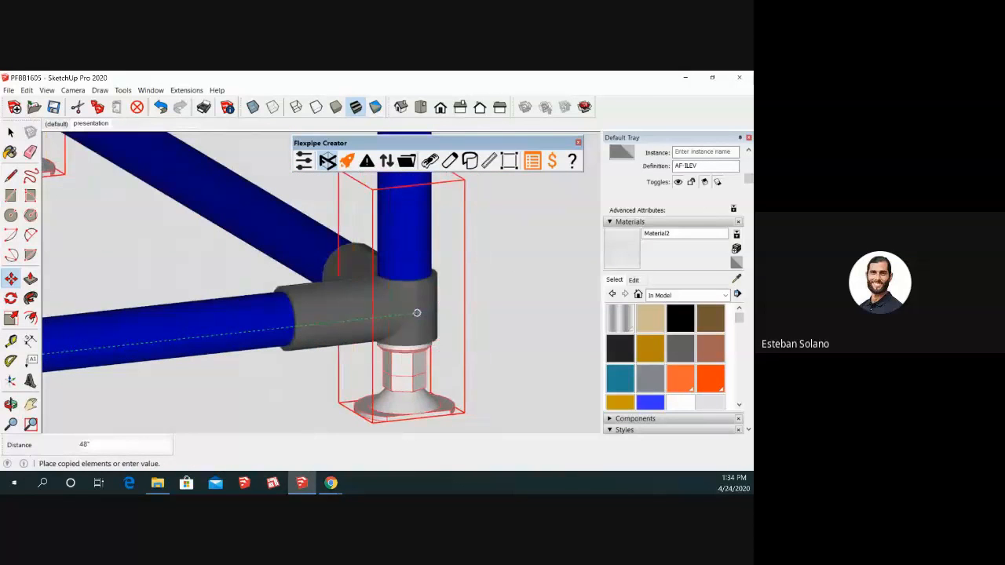
{"action": "left_click", "coordinate": [417, 314]}
{"action": "scroll", "coordinate": [469, 315], "scroll_direction": "down", "scroll_amount": 1}
{"action": "key", "text": "space"}
{"action": "left_click", "coordinate": [473, 308]}
{"action": "scroll", "coordinate": [474, 308], "scroll_direction": "down", "scroll_amount": 8}
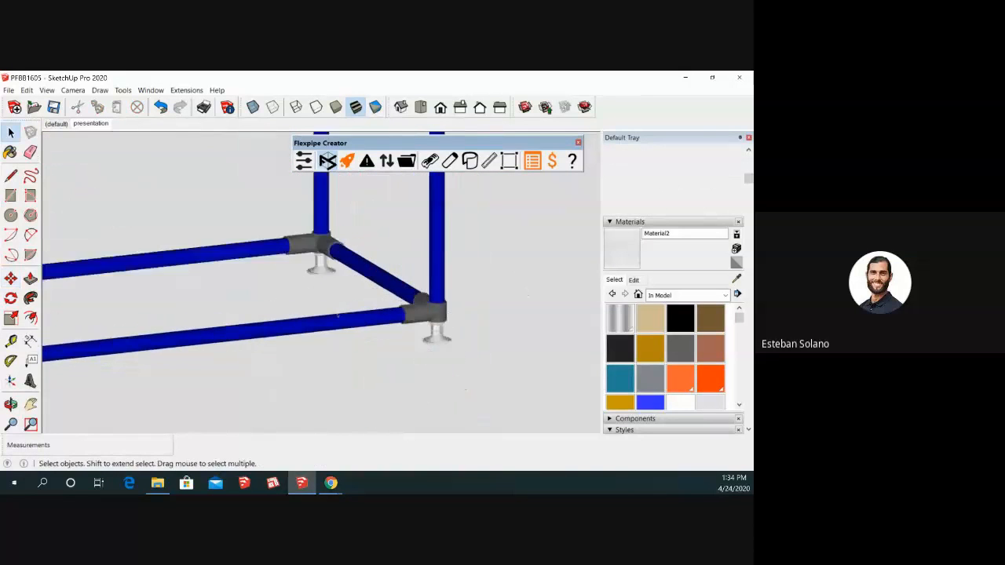
- Examine the rack from several sides, including the bins and the roller track mounts at the ends of the shelves
{"action": "middle_click_drag", "start_coordinate": [473, 308], "coordinate": [472, 336]}
{"action": "scroll", "coordinate": [471, 336], "scroll_direction": "down", "scroll_amount": 3}
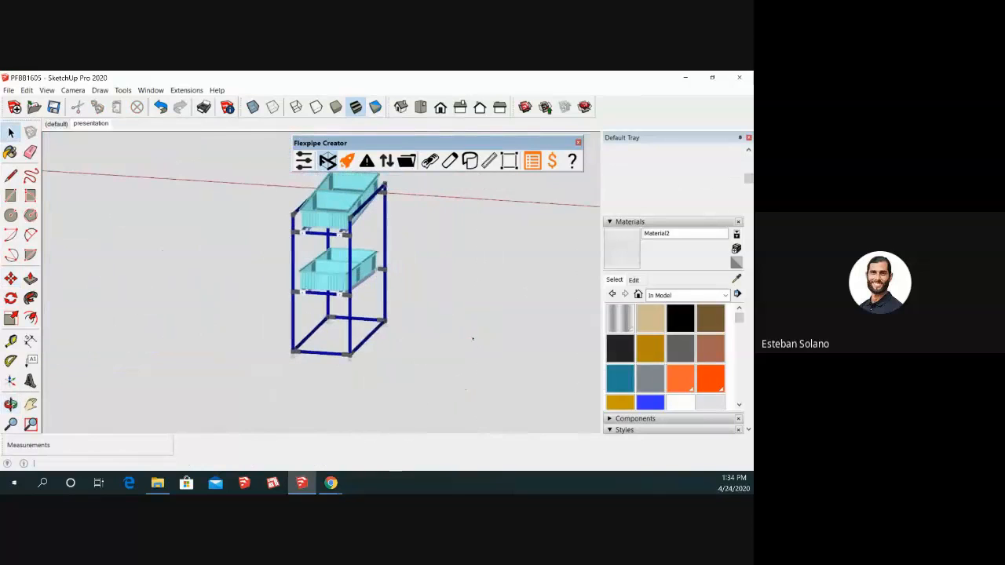
{"action": "middle_click_drag", "start_coordinate": [410, 273], "coordinate": [417, 339]}
{"action": "scroll", "coordinate": [417, 338], "scroll_direction": "up", "scroll_amount": 1}
{"action": "scroll", "coordinate": [417, 339], "scroll_direction": "down", "scroll_amount": 2}
{"action": "scroll", "coordinate": [358, 267], "scroll_direction": "up", "scroll_amount": 4}
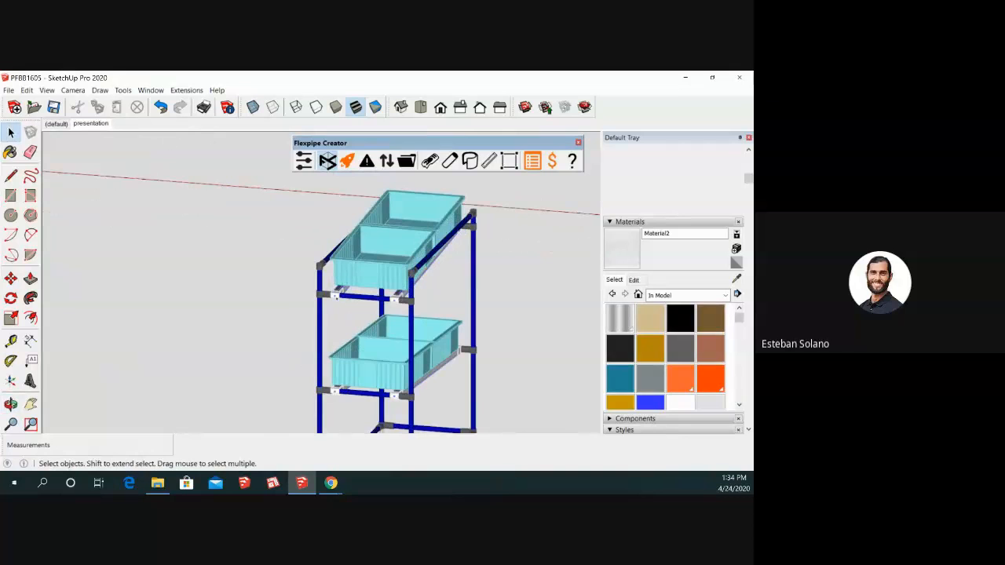
{"action": "middle_click_drag", "start_coordinate": [420, 303], "coordinate": [457, 224]}
{"action": "scroll", "coordinate": [344, 286], "scroll_direction": "down", "scroll_amount": 1}
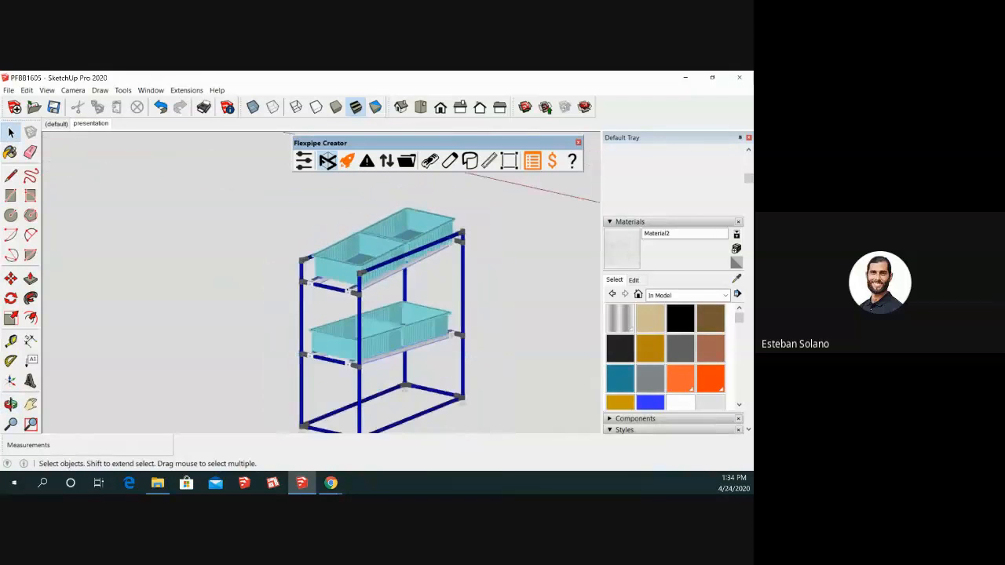
{"action": "scroll", "coordinate": [283, 280], "scroll_direction": "up", "scroll_amount": 5}
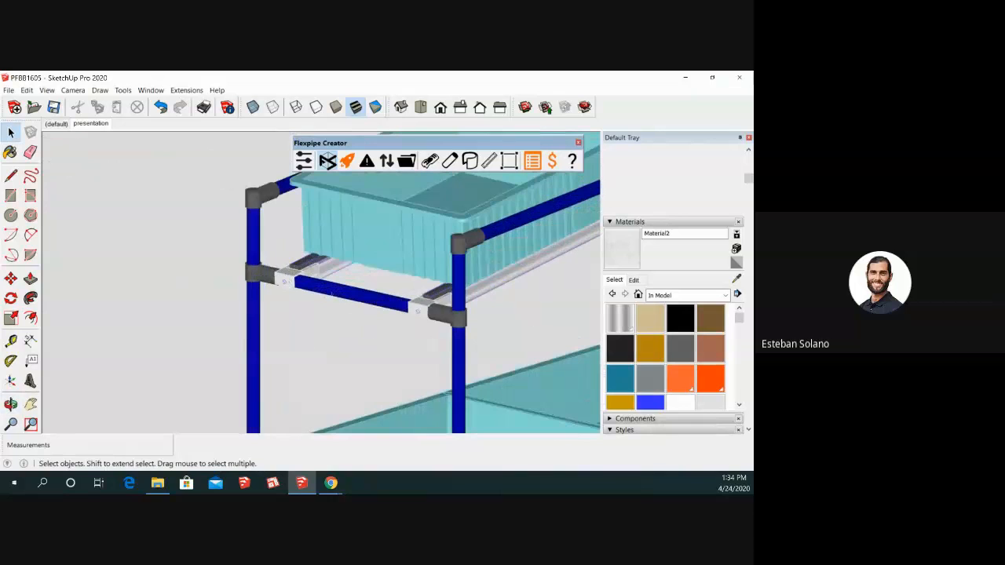
{"action": "scroll", "coordinate": [330, 295], "scroll_direction": "down", "scroll_amount": 2}
{"action": "scroll", "coordinate": [316, 277], "scroll_direction": "down", "scroll_amount": 3}
{"action": "middle_click_drag", "start_coordinate": [314, 283], "coordinate": [417, 288]}
{"action": "scroll", "coordinate": [416, 288], "scroll_direction": "up", "scroll_amount": 4}
{"action": "scroll", "coordinate": [416, 291], "scroll_direction": "up", "scroll_amount": 4}
{"action": "scroll", "coordinate": [416, 291], "scroll_direction": "down", "scroll_amount": 3}
{"action": "scroll", "coordinate": [417, 290], "scroll_direction": "down", "scroll_amount": 7}
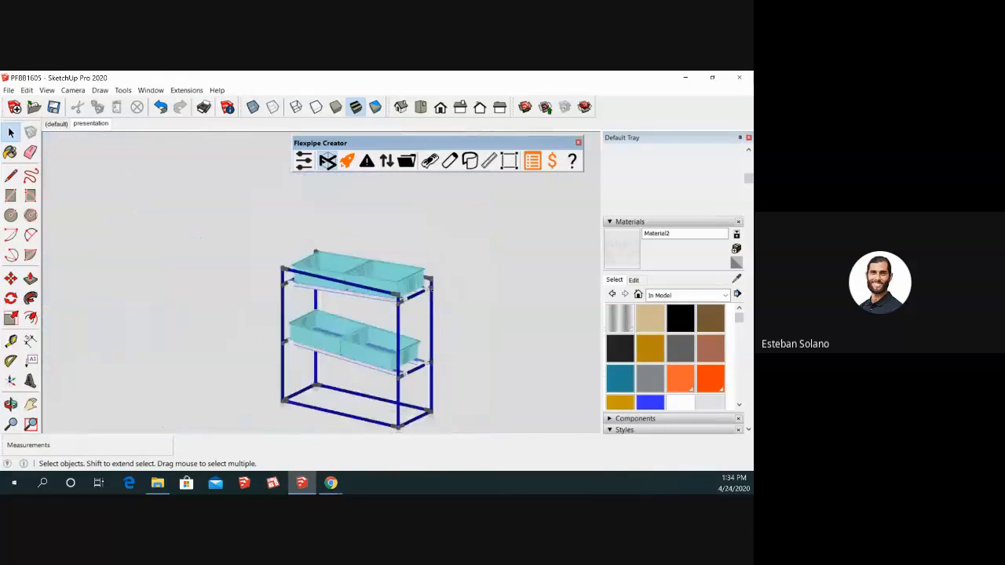
{"action": "middle_click_drag", "start_coordinate": [417, 292], "coordinate": [518, 310]}
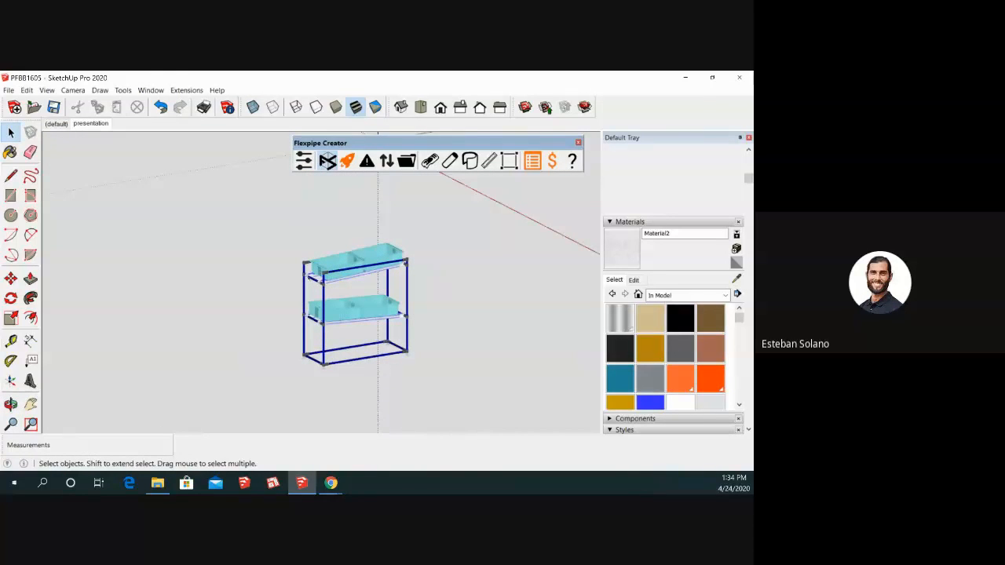
{"action": "scroll", "coordinate": [409, 263], "scroll_direction": "up", "scroll_amount": 8}
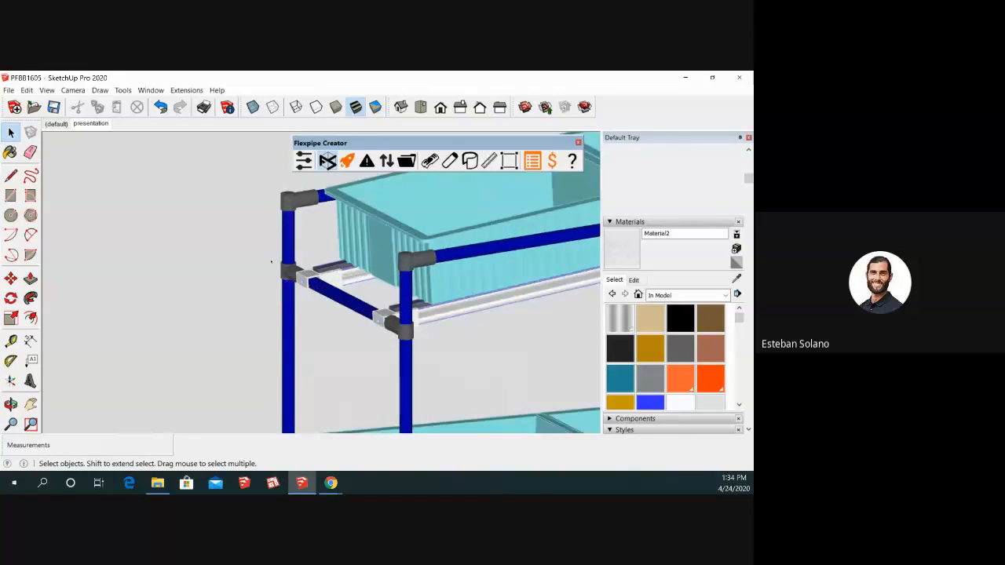
{"action": "scroll", "coordinate": [432, 344], "scroll_direction": "down", "scroll_amount": 2}
{"action": "left_click_drag", "start_coordinate": [283, 253], "coordinate": [393, 367]}
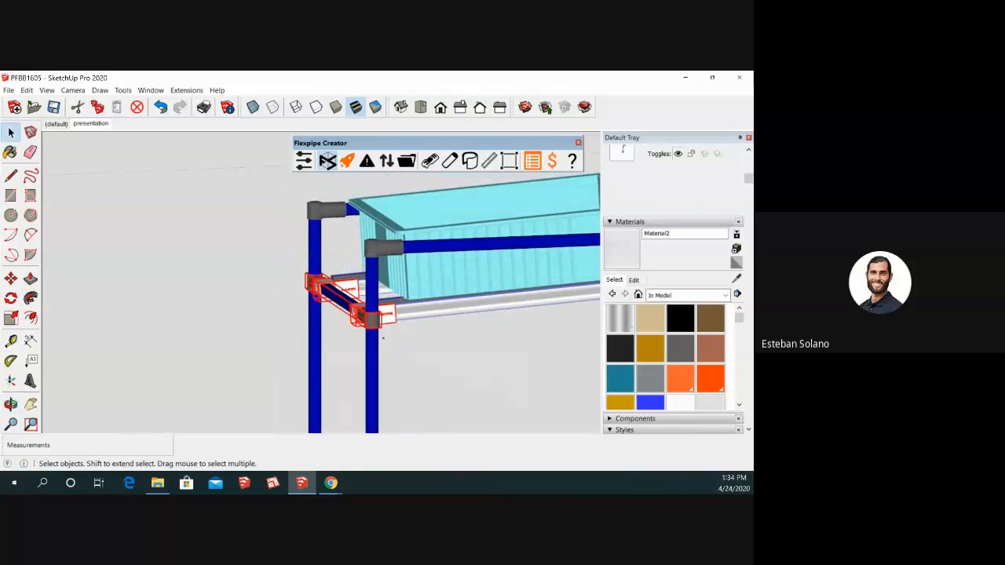
{"action": "key", "text": "m"}
{"action": "key", "text": "ctrl"}
{"action": "left_click", "coordinate": [288, 308]}
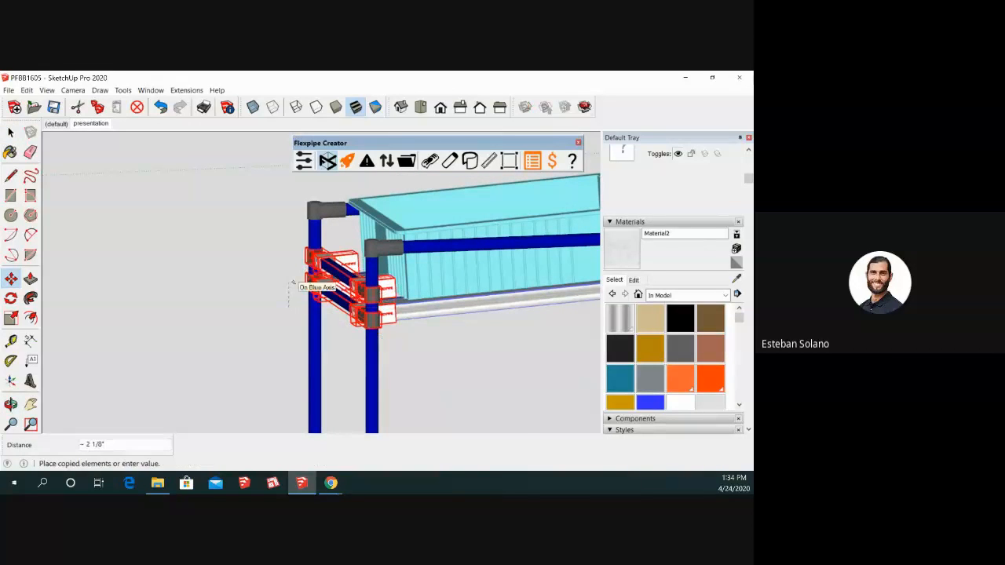
{"action": "key", "text": "space"}
- Examine the black multi-level rack, focusing on the roller track mounts at the end of its top shelf
{"action": "scroll", "coordinate": [294, 284], "scroll_direction": "down", "scroll_amount": 10}
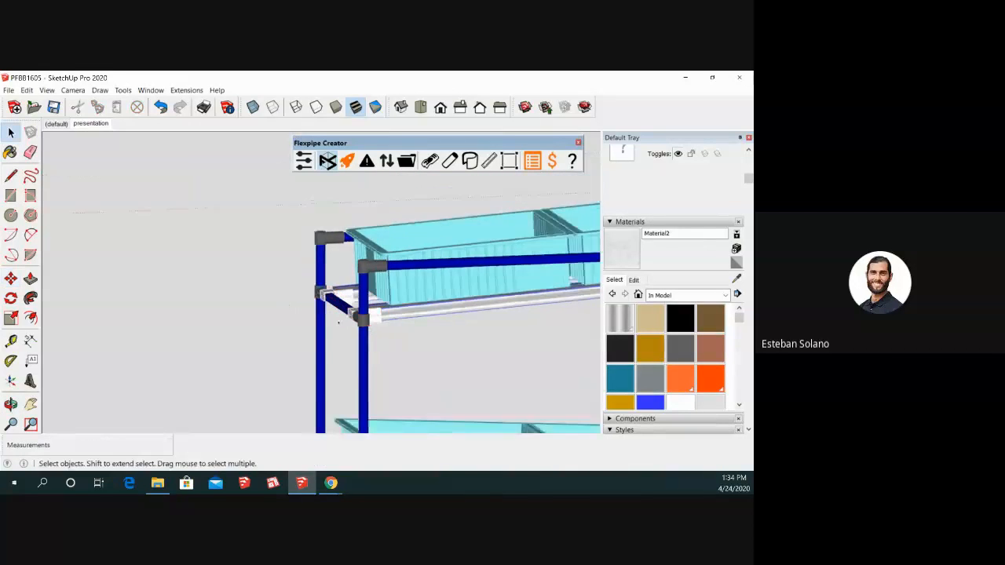
{"action": "middle_click_drag", "start_coordinate": [310, 332], "coordinate": [314, 355]}
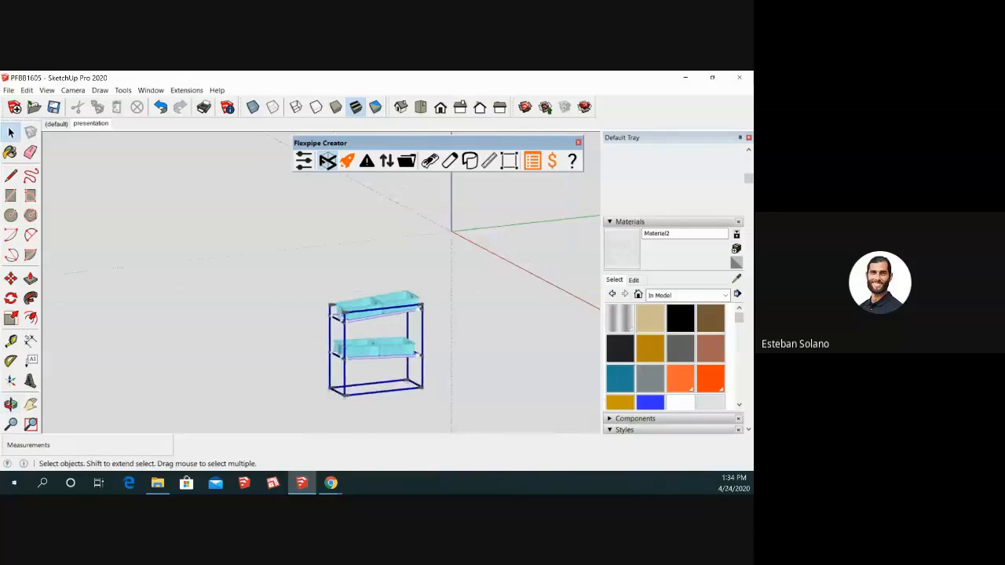
{"action": "scroll", "coordinate": [311, 361], "scroll_direction": "down", "scroll_amount": 6}
{"action": "scroll", "coordinate": [446, 294], "scroll_direction": "up", "scroll_amount": 3}
{"action": "scroll", "coordinate": [435, 292], "scroll_direction": "up", "scroll_amount": 8}
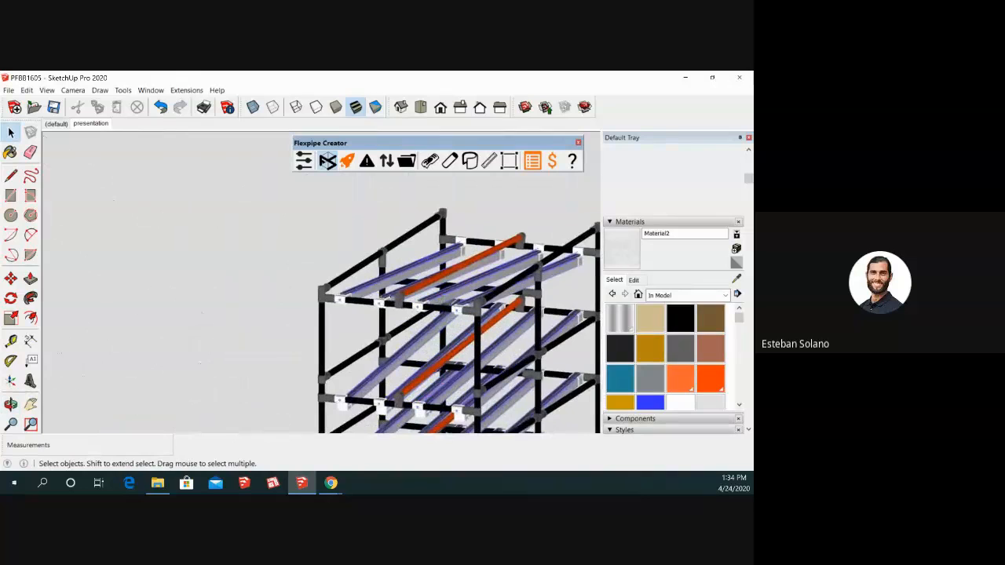
{"action": "scroll", "coordinate": [470, 298], "scroll_direction": "down", "scroll_amount": 2}
{"action": "middle_click_drag", "start_coordinate": [469, 297], "coordinate": [393, 302]}
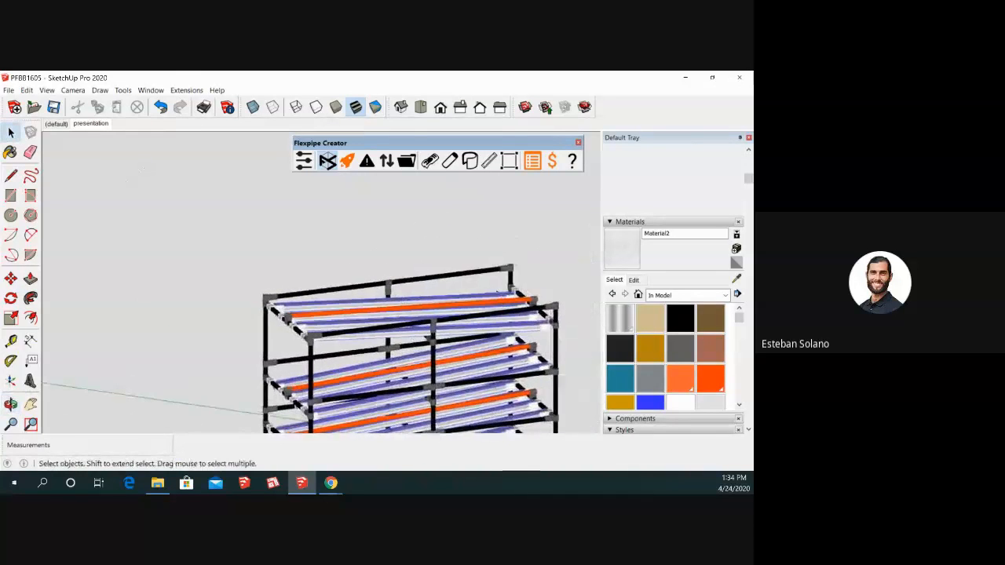
{"action": "scroll", "coordinate": [497, 287], "scroll_direction": "down", "scroll_amount": 5}
{"action": "mouse_move", "coordinate": [497, 284]}
{"action": "middle_mouse_down"}
{"action": "mouse_move", "coordinate": [505, 282]}
{"action": "mouse_move", "coordinate": [495, 280]}
{"action": "middle_mouse_up"}
{"action": "scroll", "coordinate": [495, 280], "scroll_direction": "up", "scroll_amount": 4}
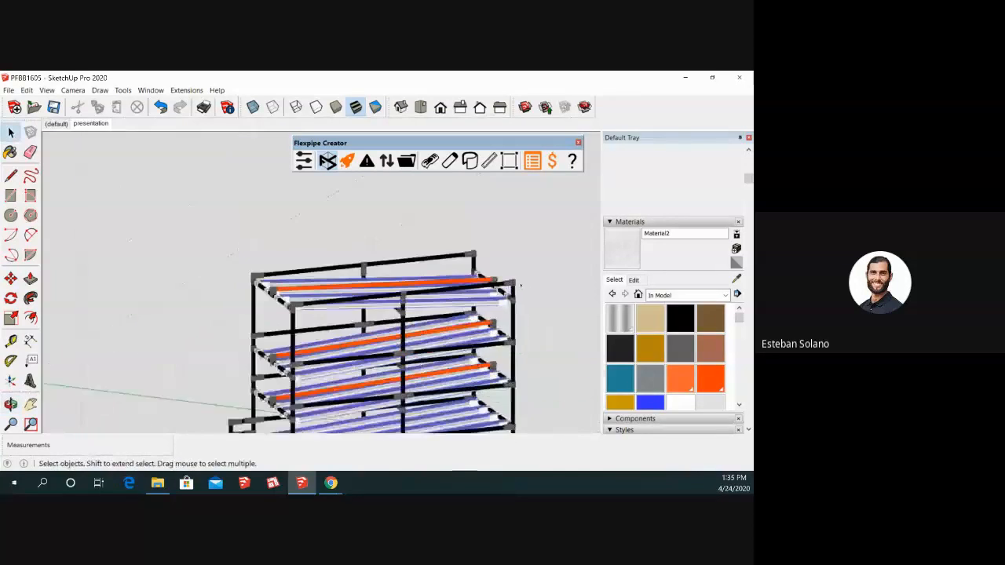
{"action": "scroll", "coordinate": [520, 286], "scroll_direction": "up", "scroll_amount": 8}
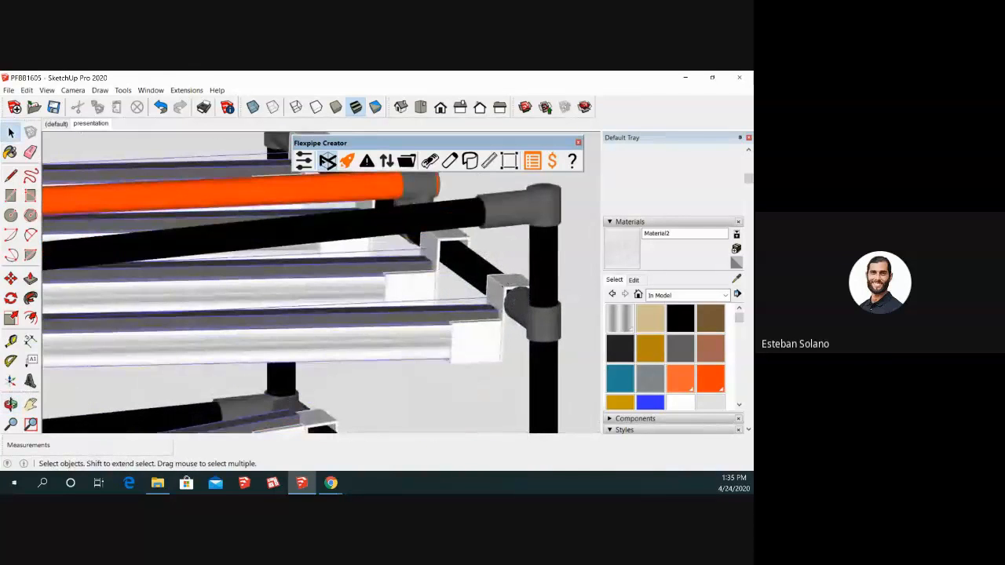
{"action": "scroll", "coordinate": [503, 287], "scroll_direction": "down", "scroll_amount": 3}
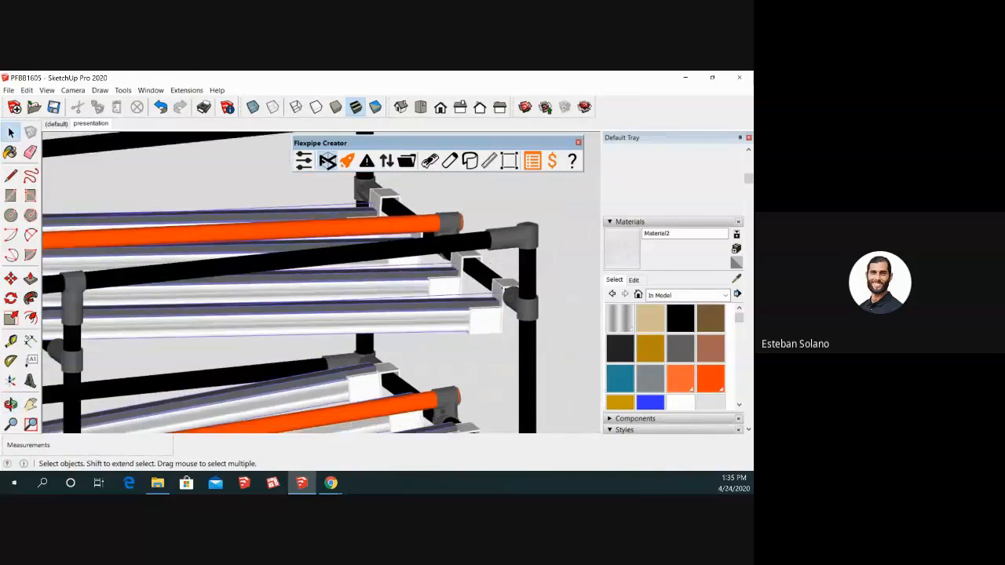
{"action": "scroll", "coordinate": [503, 286], "scroll_direction": "down", "scroll_amount": 5}
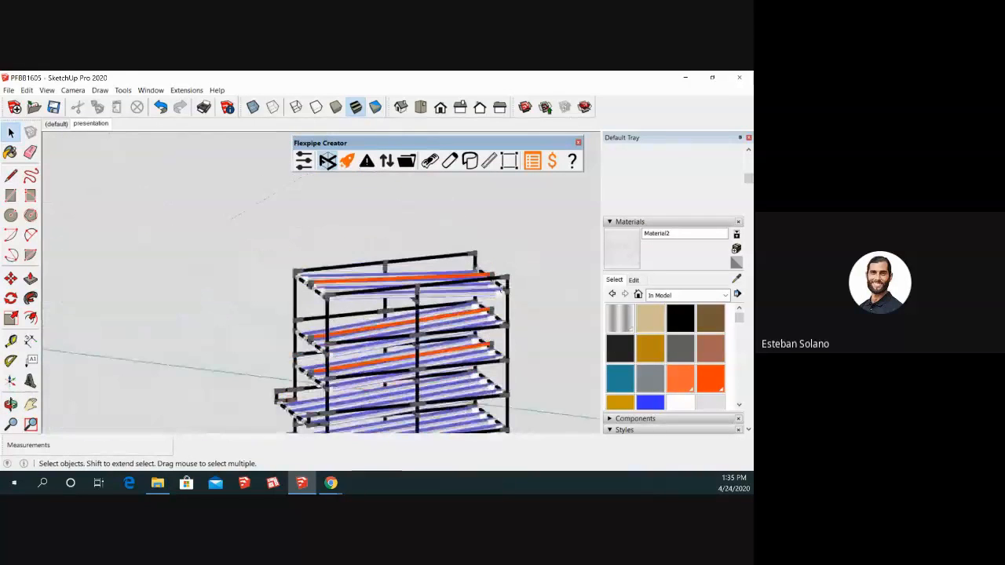
{"action": "scroll", "coordinate": [314, 346], "scroll_direction": "down", "scroll_amount": 4}
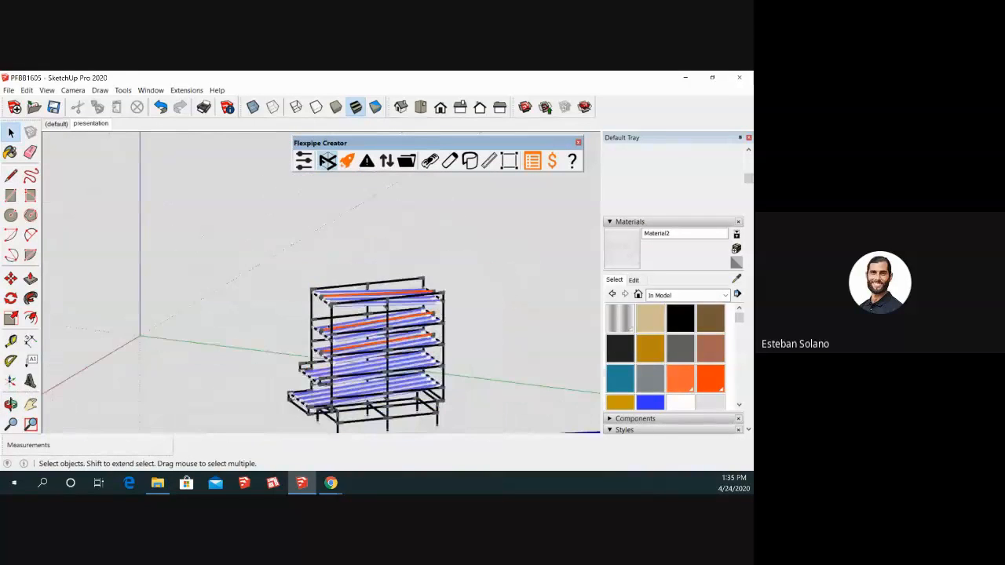
- Compare the roller track mounts on the blue rack's upper shelf with those on the black multi-level rack
{"action": "scroll", "coordinate": [282, 335], "scroll_direction": "down", "scroll_amount": 3}
{"action": "scroll", "coordinate": [506, 390], "scroll_direction": "up", "scroll_amount": 8}
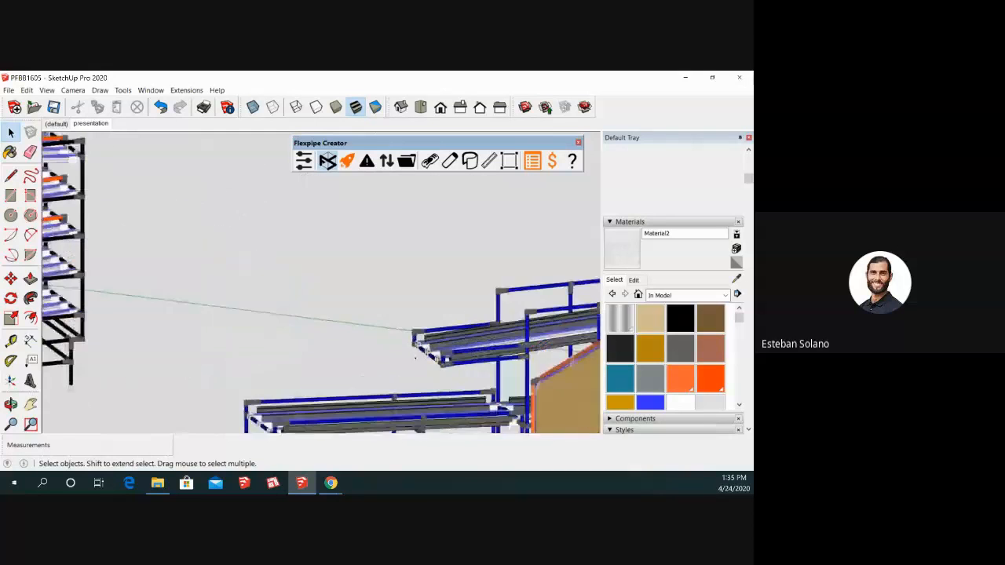
{"action": "scroll", "coordinate": [439, 346], "scroll_direction": "up", "scroll_amount": 4}
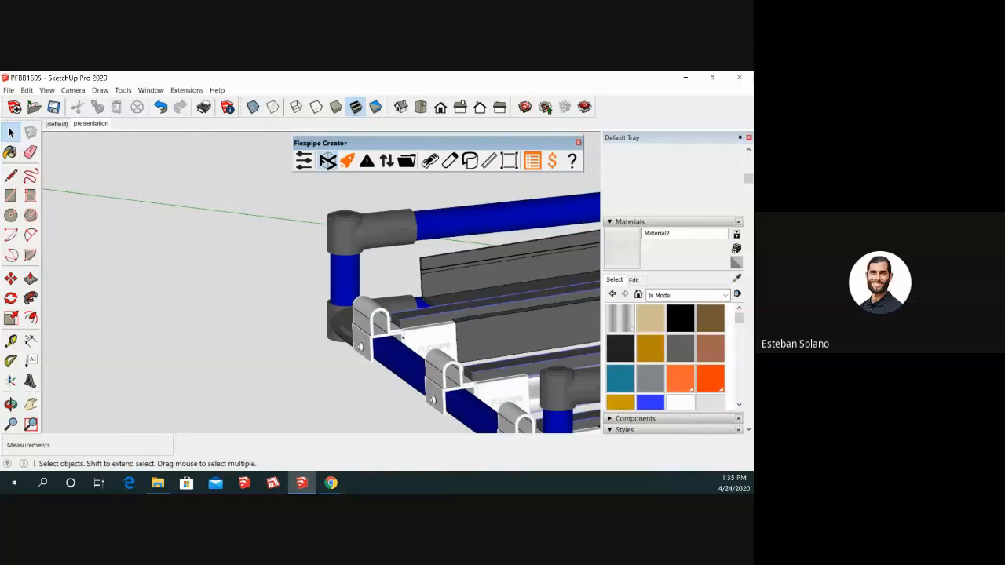
{"action": "scroll", "coordinate": [478, 330], "scroll_direction": "down", "scroll_amount": 8}
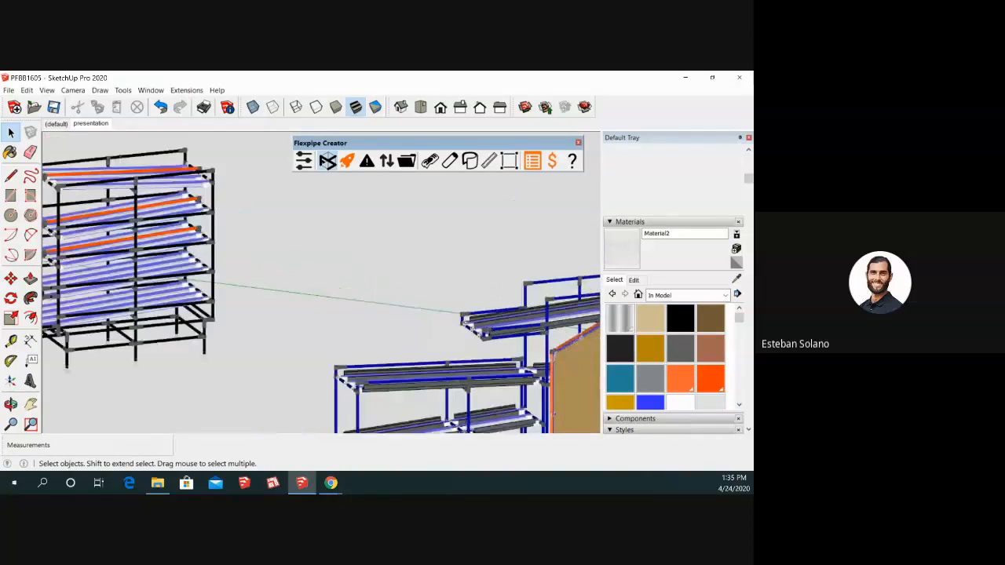
{"action": "scroll", "coordinate": [71, 260], "scroll_direction": "up", "scroll_amount": 8}
{"action": "scroll", "coordinate": [206, 177], "scroll_direction": "up", "scroll_amount": 4}
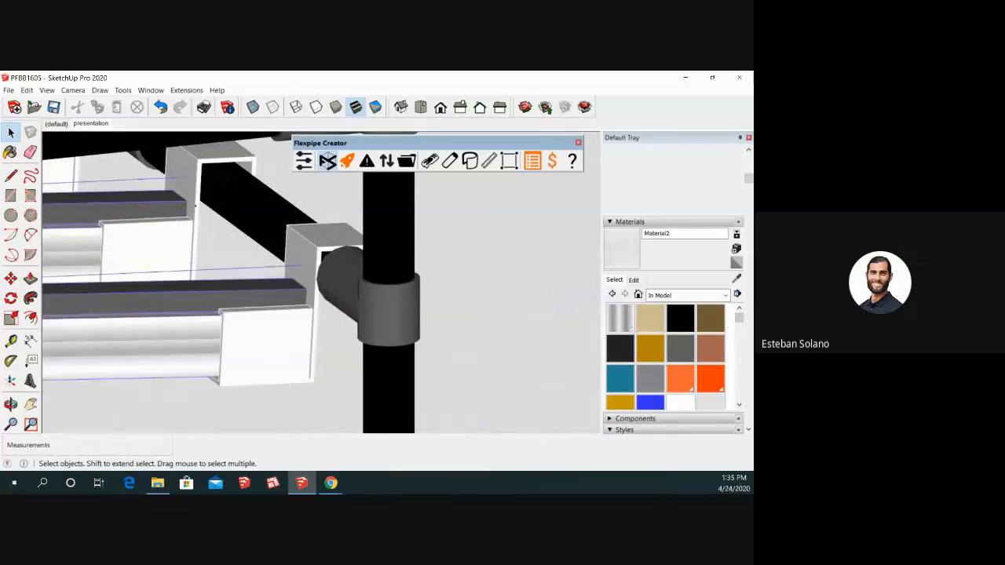
{"action": "scroll", "coordinate": [197, 205], "scroll_direction": "down", "scroll_amount": 8}
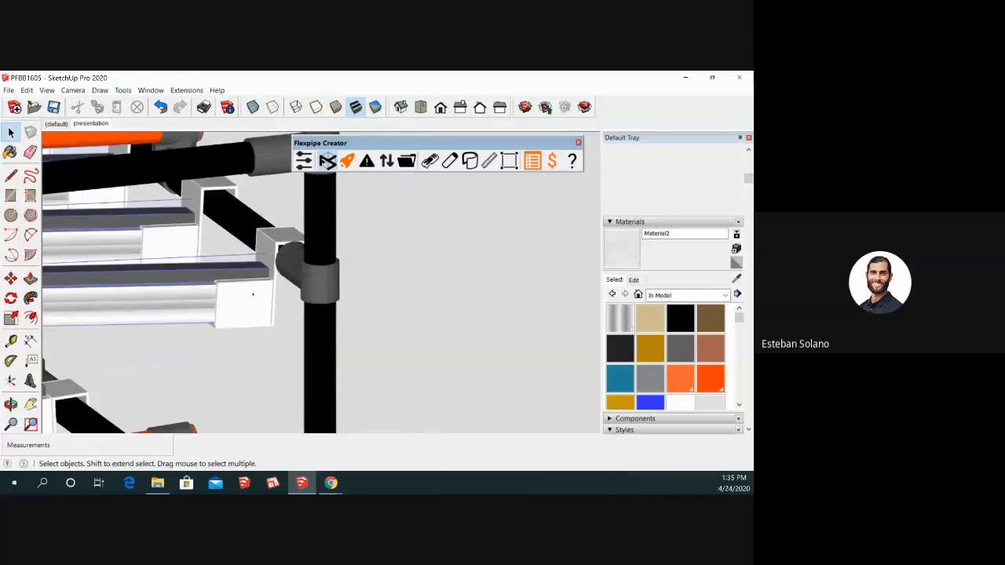
{"action": "scroll", "coordinate": [270, 262], "scroll_direction": "down", "scroll_amount": 8}
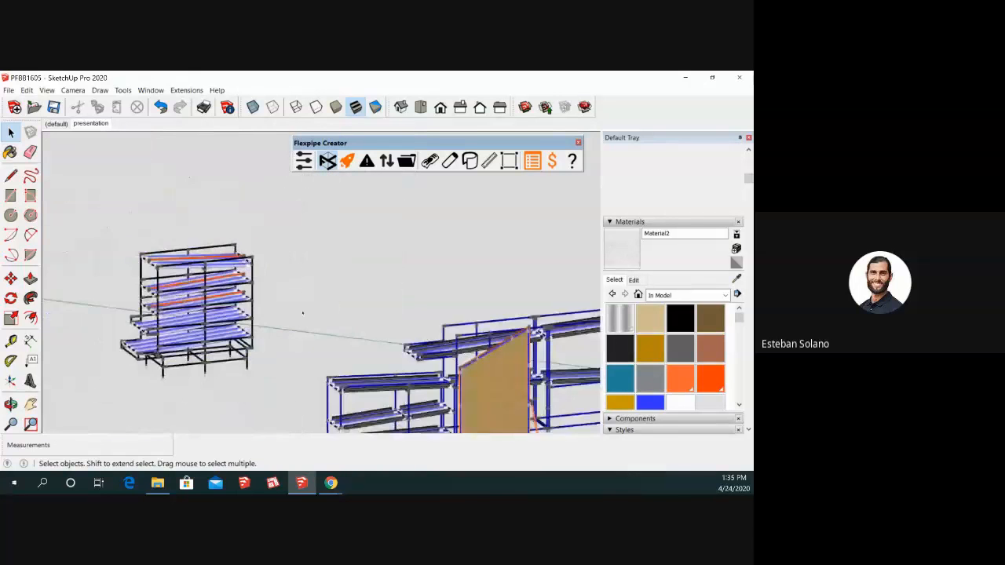
{"action": "scroll", "coordinate": [428, 361], "scroll_direction": "up", "scroll_amount": 4}
{"action": "scroll", "coordinate": [385, 377], "scroll_direction": "up", "scroll_amount": 6}
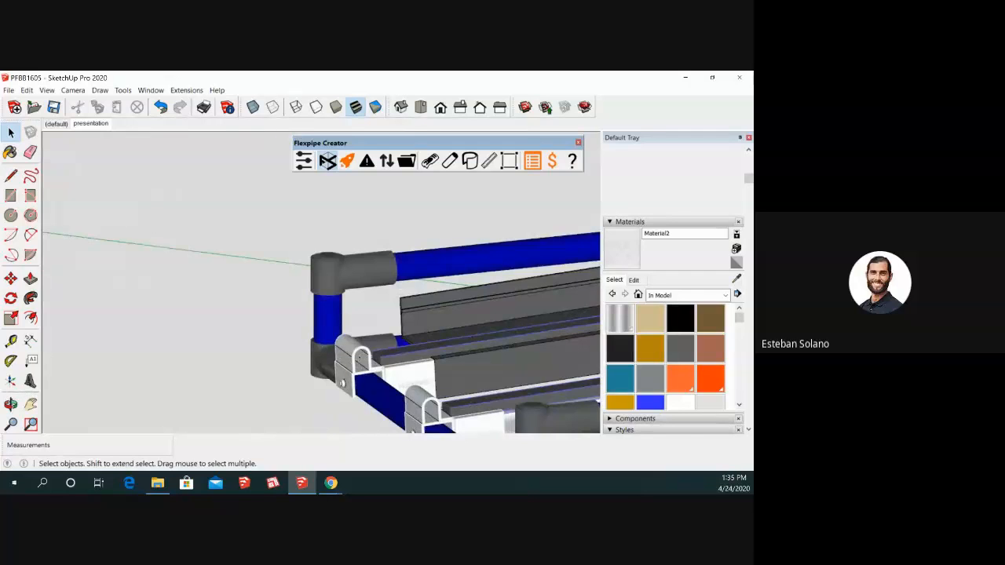
{"action": "scroll", "coordinate": [343, 383], "scroll_direction": "down", "scroll_amount": 10}
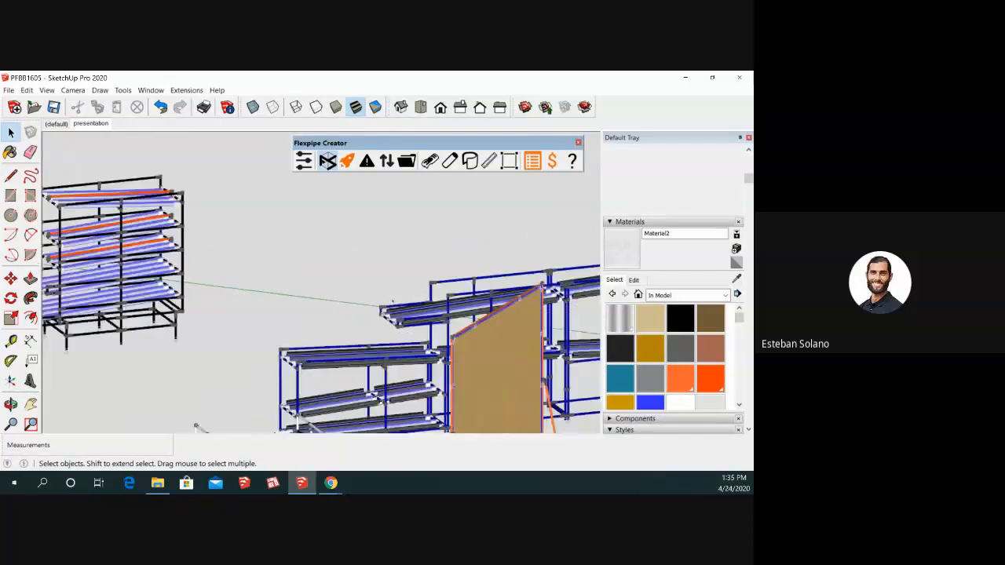
- Examine the white rack with diagonal bracing, focusing on how the roller tracks meet the shelf tubes at one end
{"action": "scroll", "coordinate": [345, 377], "scroll_direction": "down", "scroll_amount": 5}
{"action": "scroll", "coordinate": [345, 369], "scroll_direction": "up", "scroll_amount": 6}
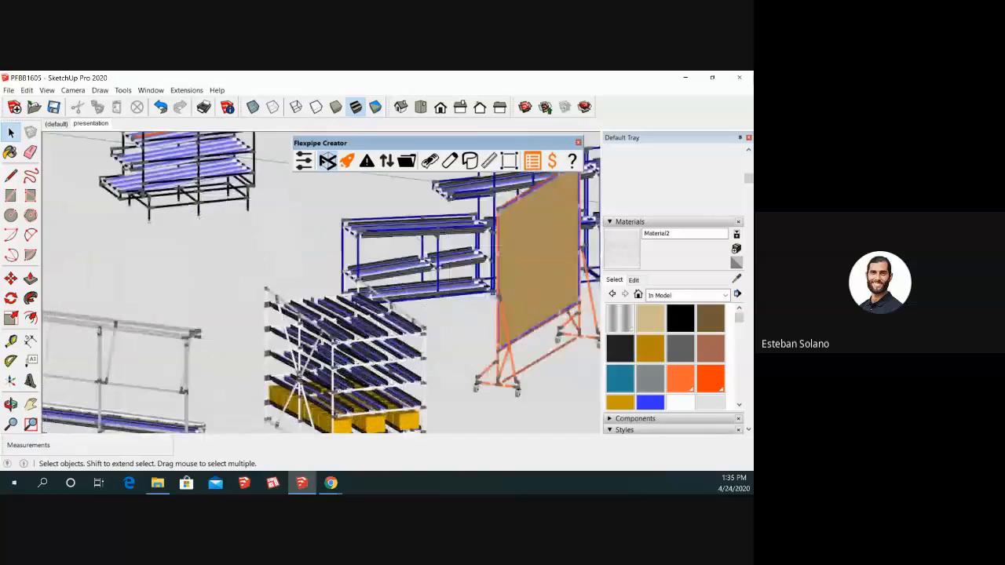
{"action": "middle_click_drag", "start_coordinate": [348, 364], "coordinate": [415, 409]}
{"action": "scroll", "coordinate": [330, 328], "scroll_direction": "up", "scroll_amount": 10}
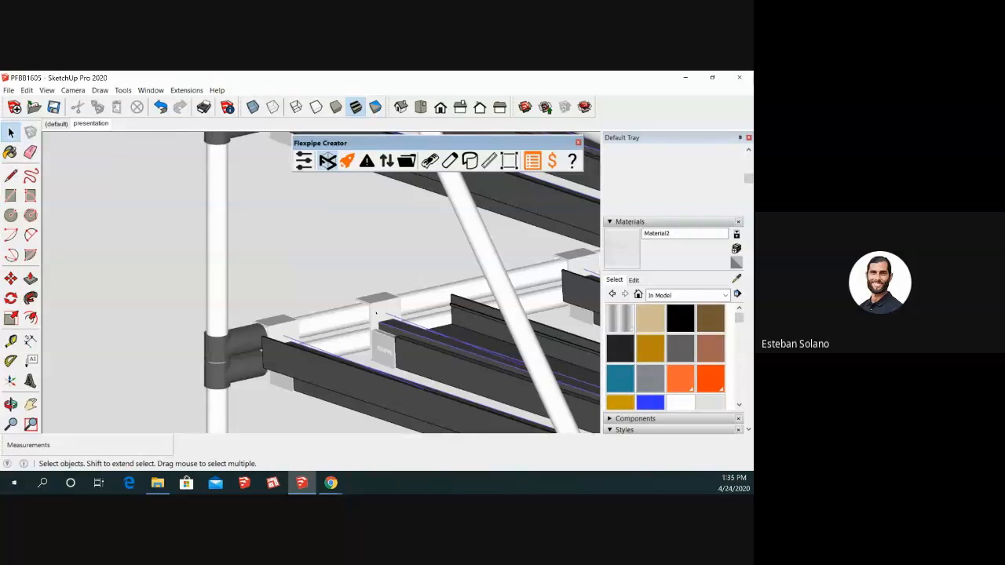
{"action": "scroll", "coordinate": [376, 314], "scroll_direction": "down", "scroll_amount": 5}
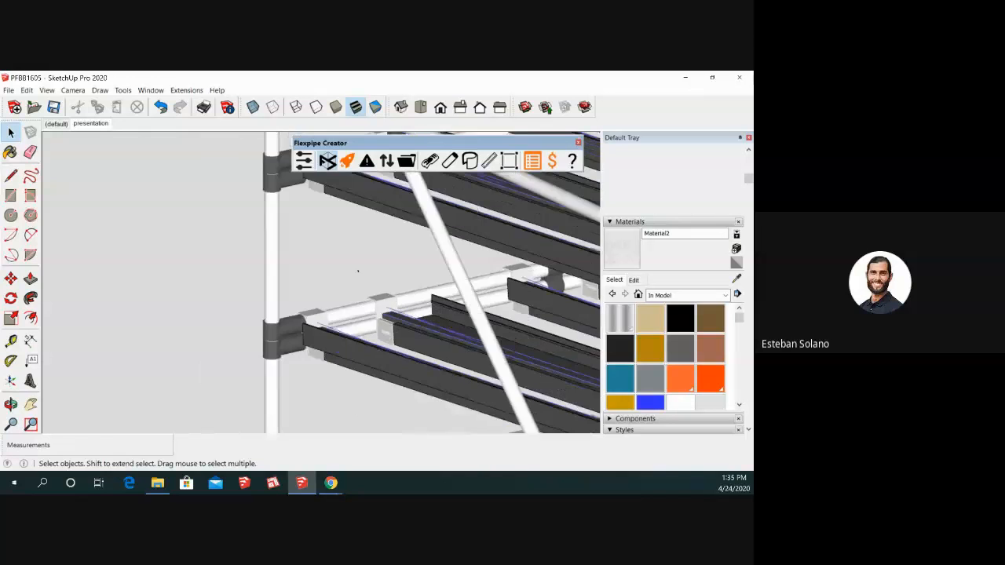
{"action": "middle_click_drag", "start_coordinate": [357, 269], "coordinate": [432, 292]}
{"action": "scroll", "coordinate": [433, 292], "scroll_direction": "down", "scroll_amount": 4}
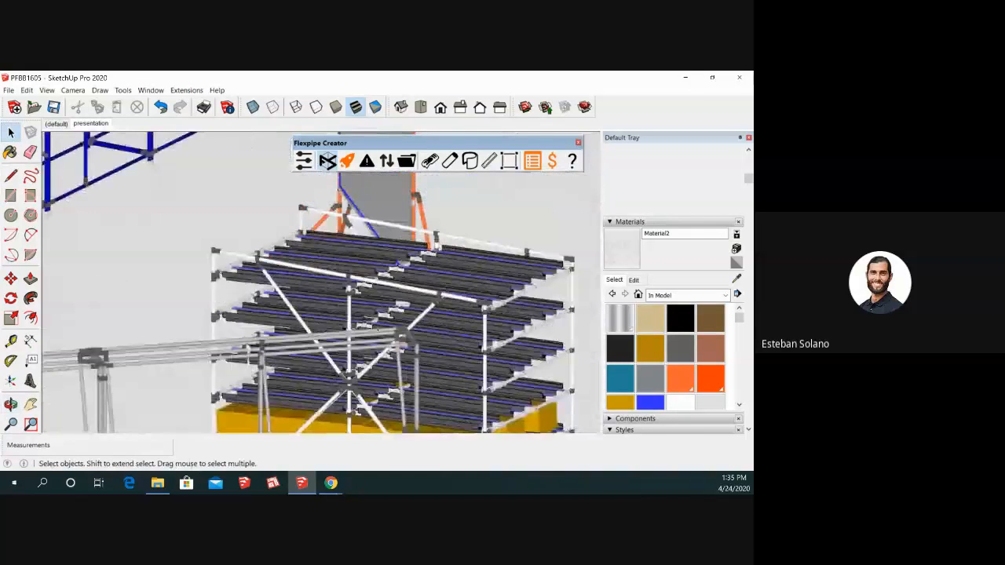
- Inspect the roller track mounts and double cross tubes from the other side of the white rack
{"action": "middle_click_drag", "start_coordinate": [260, 339], "coordinate": [455, 348]}
{"action": "scroll", "coordinate": [503, 283], "scroll_direction": "up", "scroll_amount": 5}
{"action": "scroll", "coordinate": [397, 267], "scroll_direction": "up", "scroll_amount": 4}
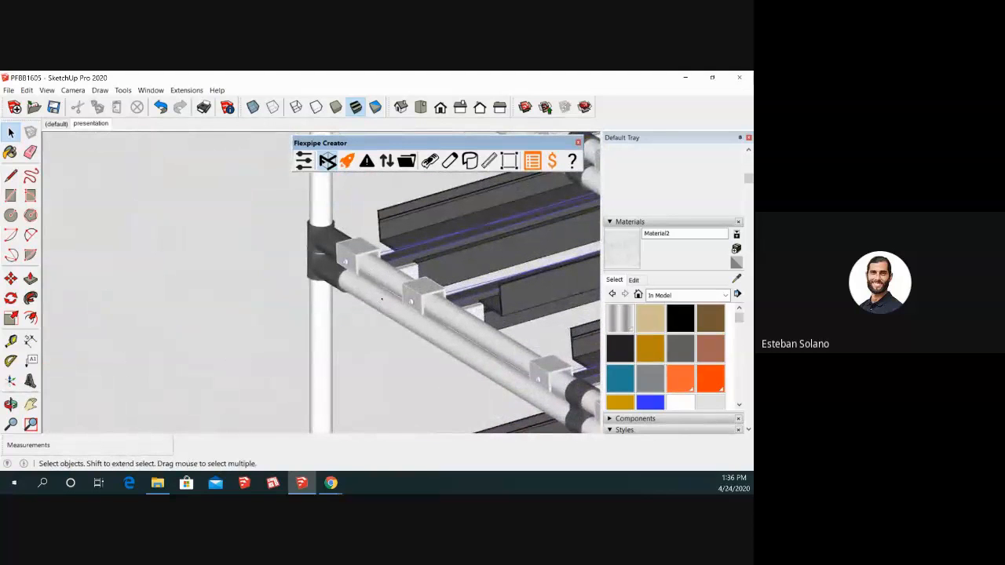
{"action": "scroll", "coordinate": [366, 265], "scroll_direction": "up", "scroll_amount": 2}
{"action": "left_click", "coordinate": [353, 249]}
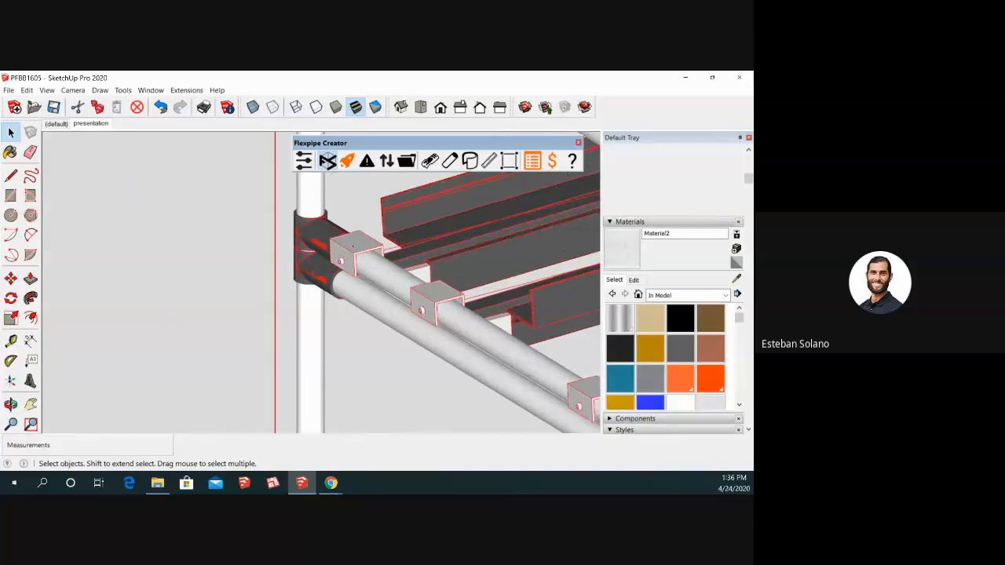
{"action": "scroll", "coordinate": [360, 257], "scroll_direction": "down", "scroll_amount": 1}
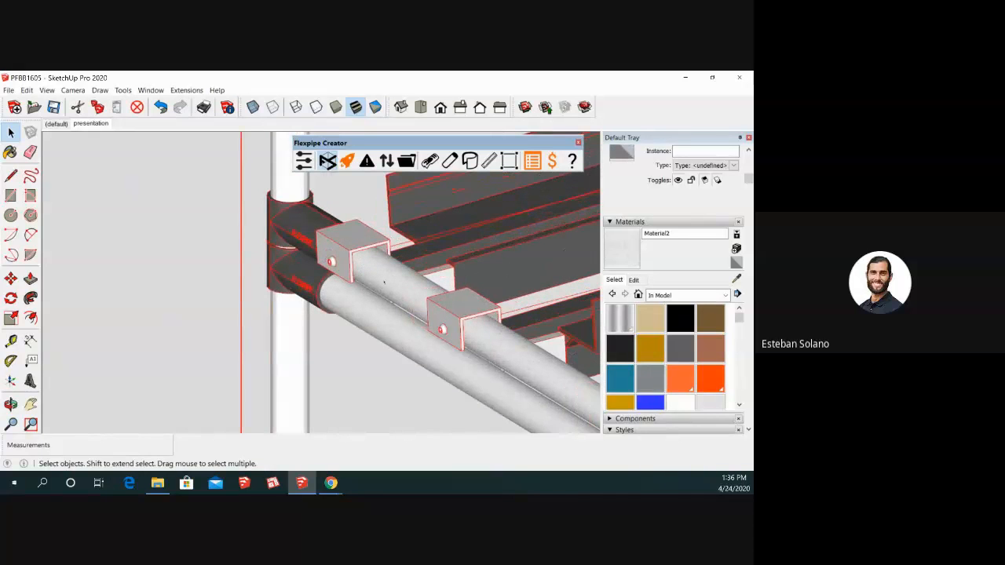
{"action": "scroll", "coordinate": [393, 296], "scroll_direction": "down", "scroll_amount": 3}
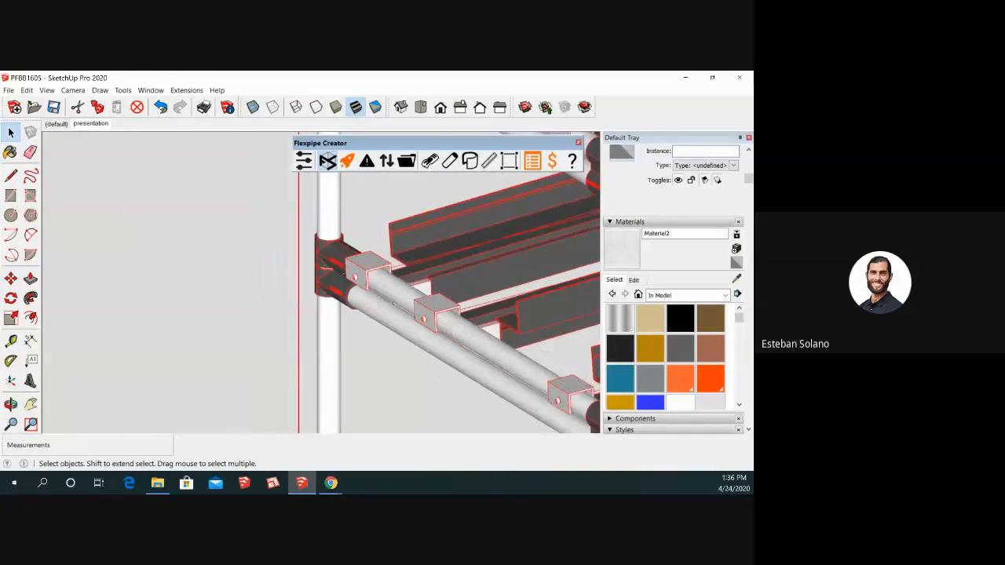
{"action": "left_click", "coordinate": [266, 303]}
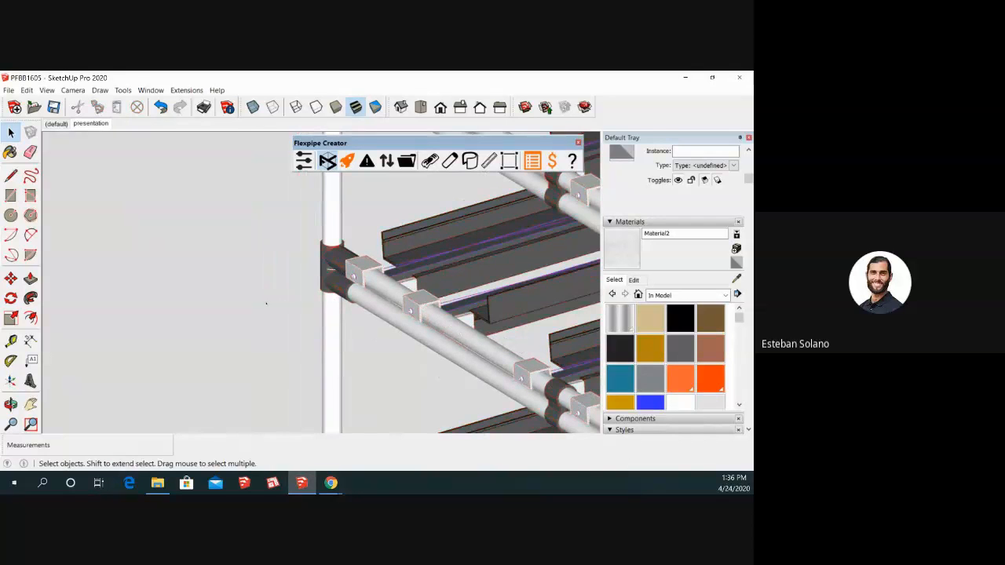
{"action": "scroll", "coordinate": [294, 234], "scroll_direction": "down", "scroll_amount": 5}
{"action": "scroll", "coordinate": [241, 390], "scroll_direction": "down", "scroll_amount": 8}
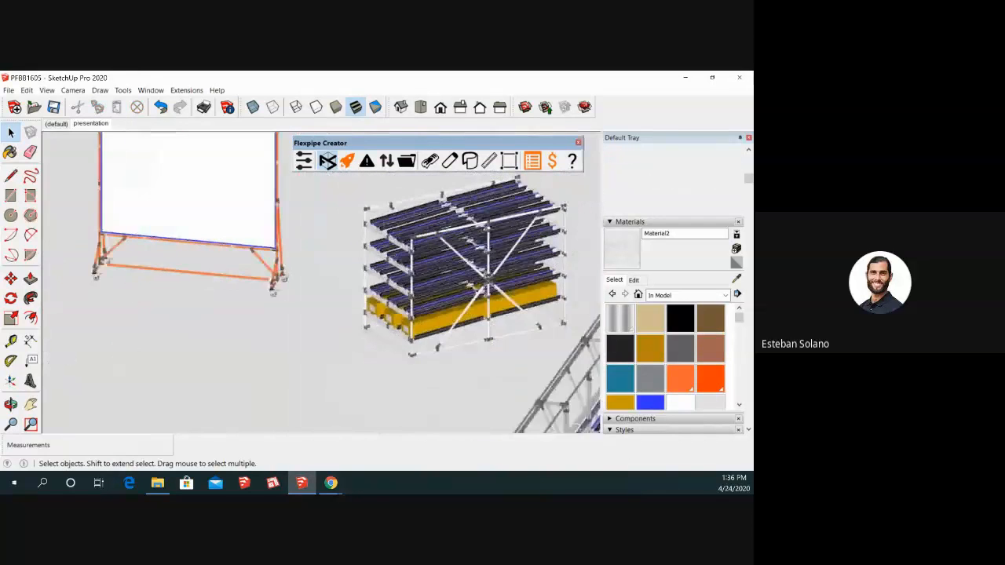
- Swap the two R40-MS roller track mounts at the front of the small blue rack's upper shelf for R40-TS
{"action": "scroll", "coordinate": [240, 390], "scroll_direction": "up", "scroll_amount": 10}
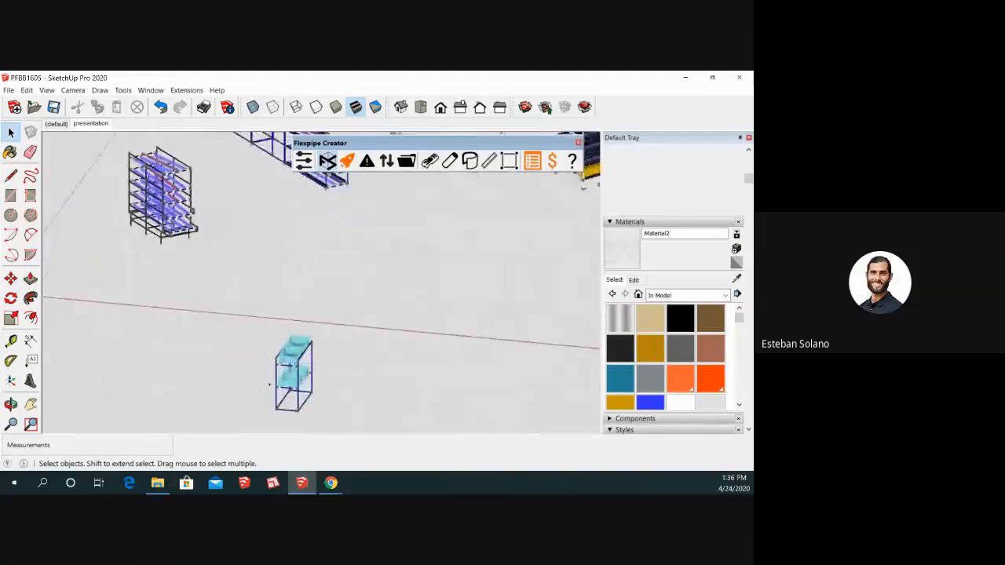
{"action": "scroll", "coordinate": [270, 352], "scroll_direction": "up", "scroll_amount": 4}
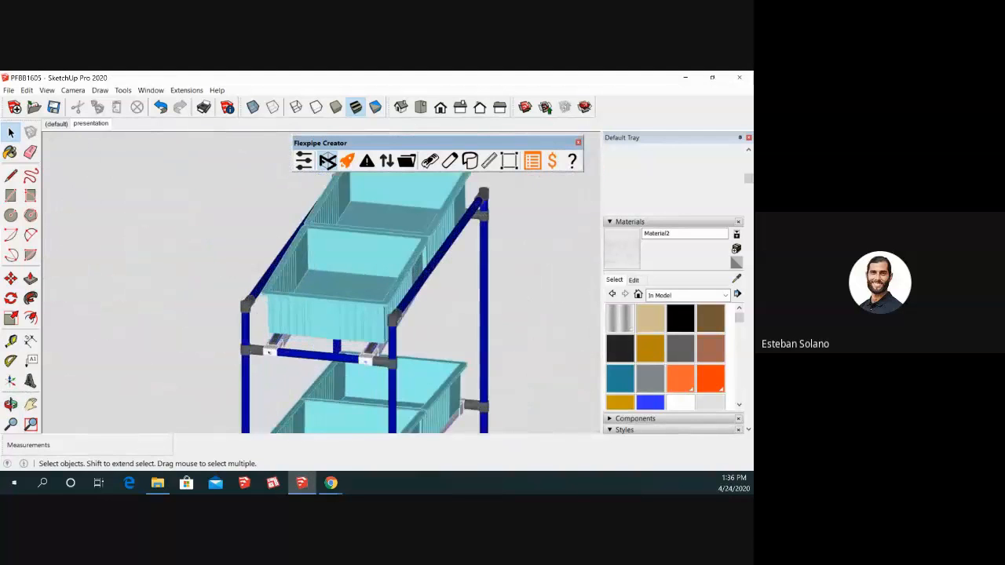
{"action": "left_click", "coordinate": [271, 354]}
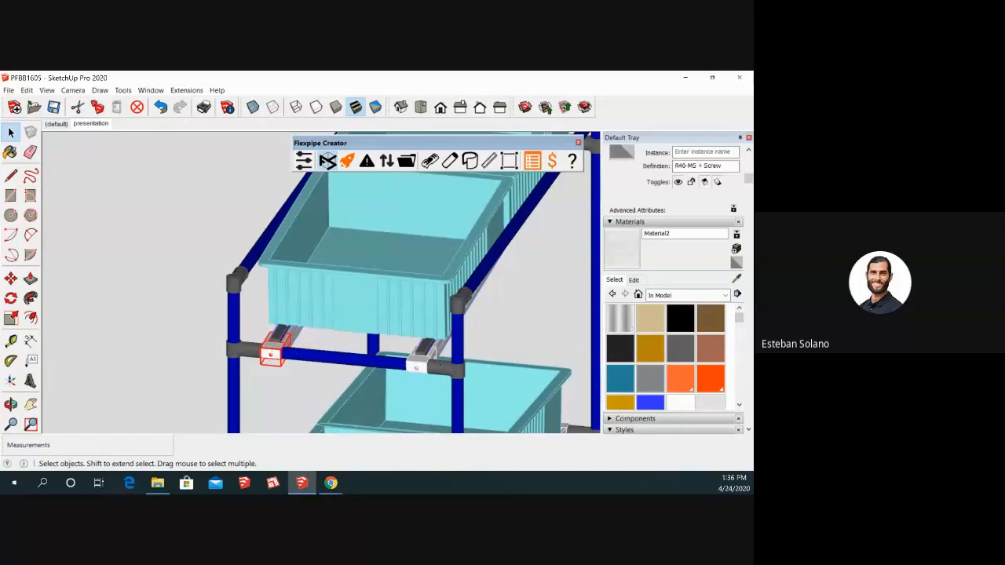
{"action": "left_click", "coordinate": [417, 366], "text": "ctrl"}
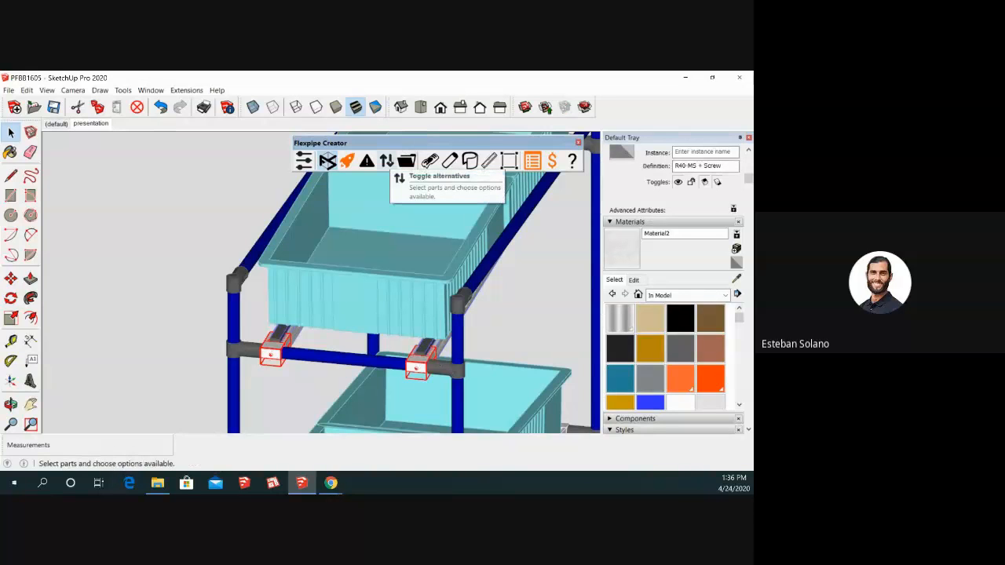
{"action": "left_click", "coordinate": [386, 160]}
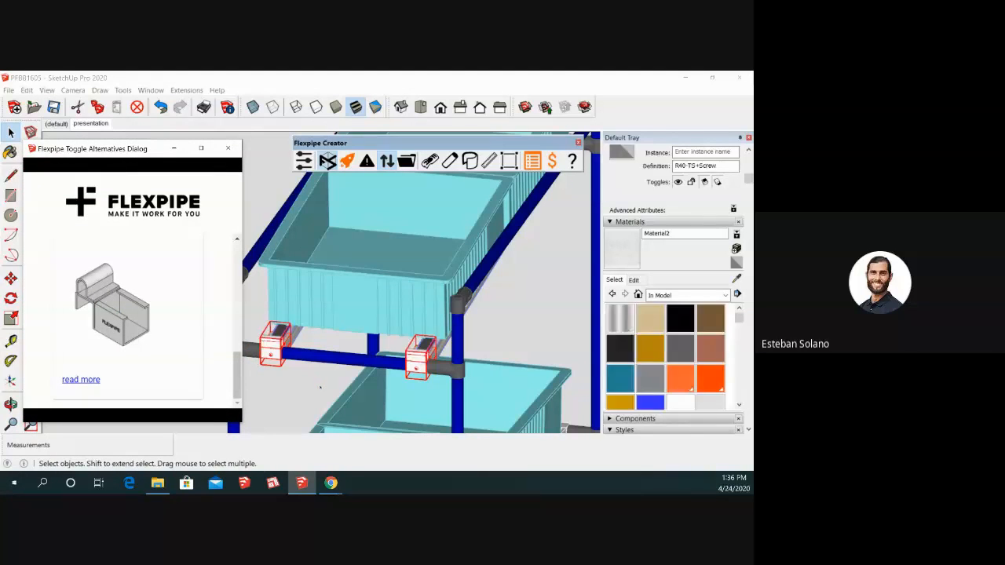
{"action": "left_click", "coordinate": [327, 383]}
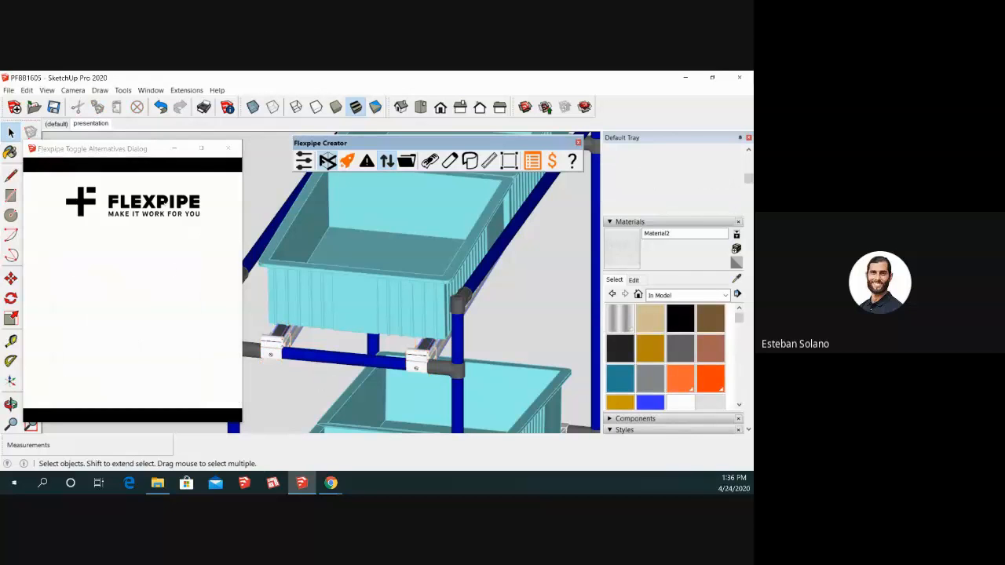
{"action": "left_click", "coordinate": [234, 150]}
- Examine the small blue rack's two shelves, bins and roller tracks from several angles
{"action": "scroll", "coordinate": [329, 254], "scroll_direction": "down", "scroll_amount": 5}
{"action": "middle_click_drag", "start_coordinate": [329, 259], "coordinate": [311, 284]}
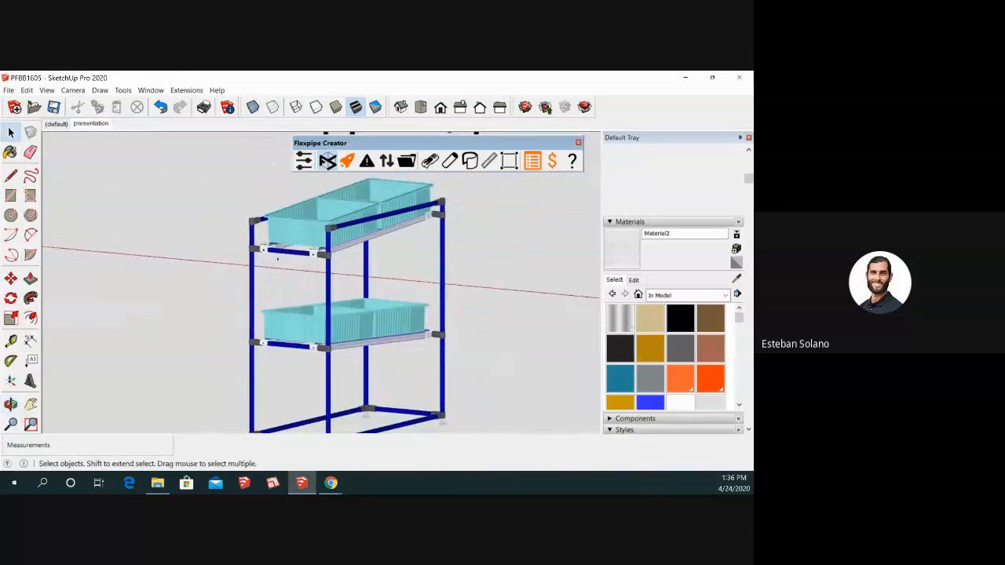
{"action": "left_click_drag", "start_coordinate": [262, 269], "coordinate": [315, 307]}
{"action": "middle_click_drag", "start_coordinate": [375, 278], "coordinate": [333, 299]}
{"action": "middle_click_drag", "start_coordinate": [452, 308], "coordinate": [367, 295]}
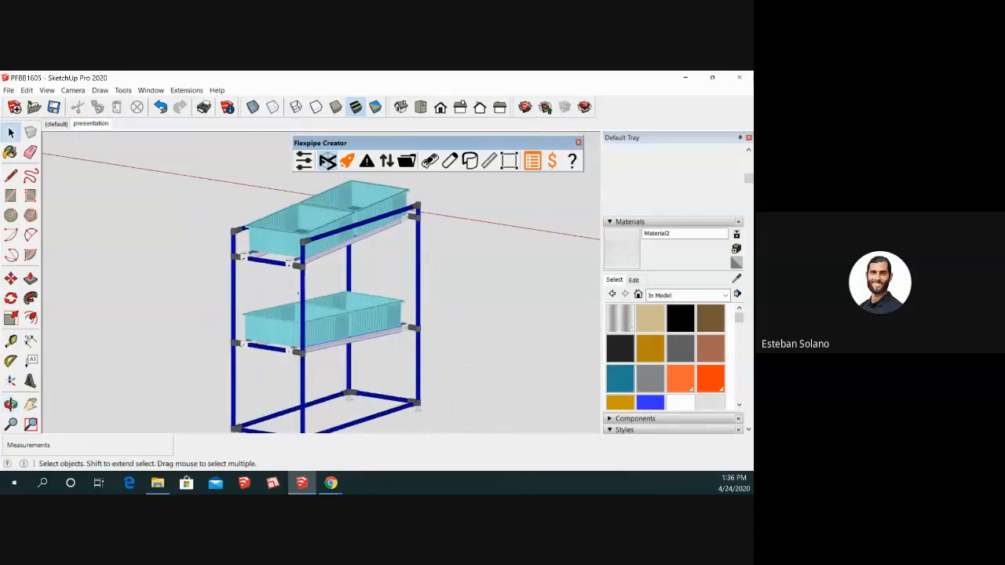
{"action": "middle_click_drag", "start_coordinate": [301, 298], "coordinate": [403, 274]}
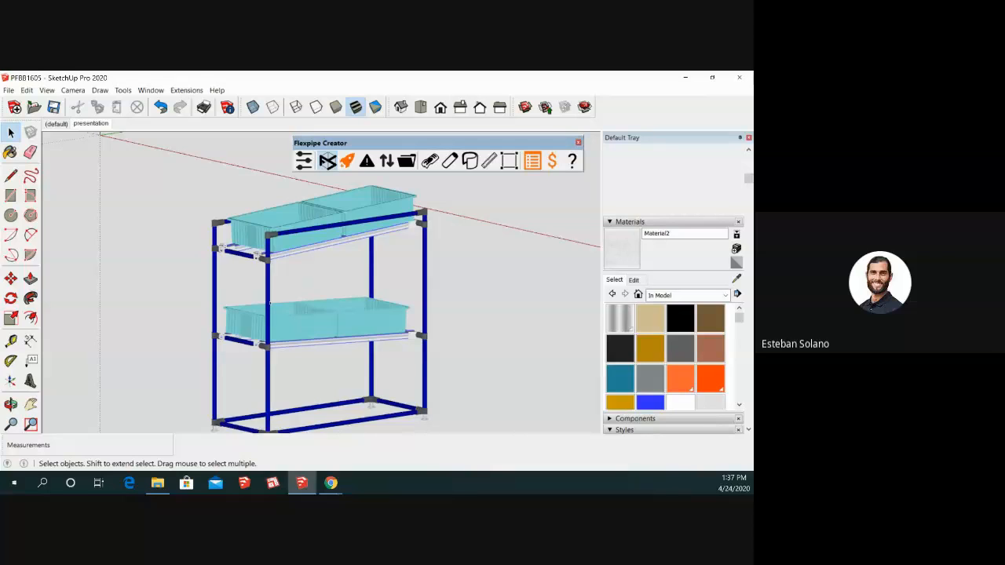
- Swap both R40-MS roller track mounts at one end of the small blue rack's lower shelf for R40-TS
{"action": "middle_click_drag", "start_coordinate": [339, 274], "coordinate": [500, 334]}
{"action": "scroll", "coordinate": [385, 330], "scroll_direction": "up", "scroll_amount": 10}
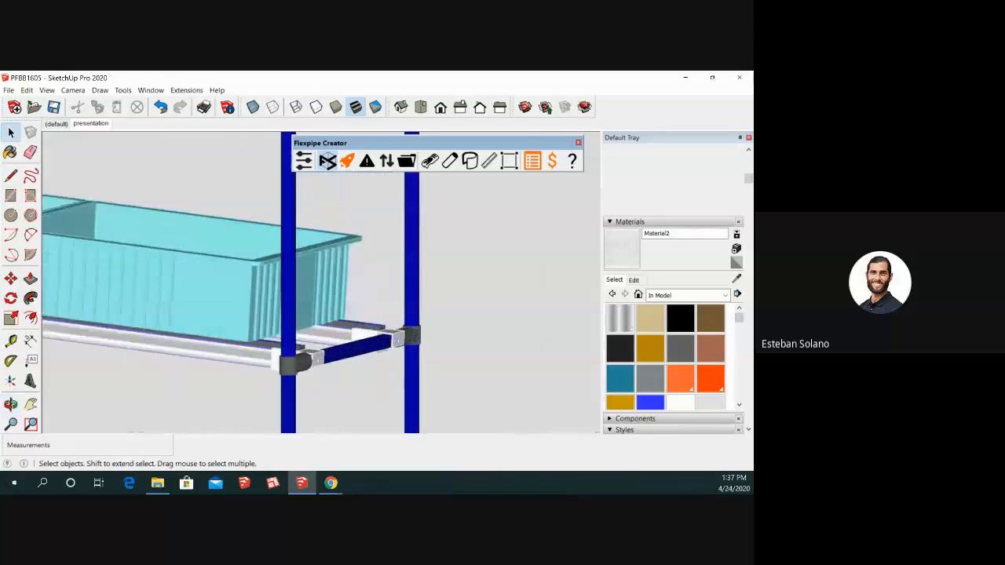
{"action": "left_click", "coordinate": [338, 361]}
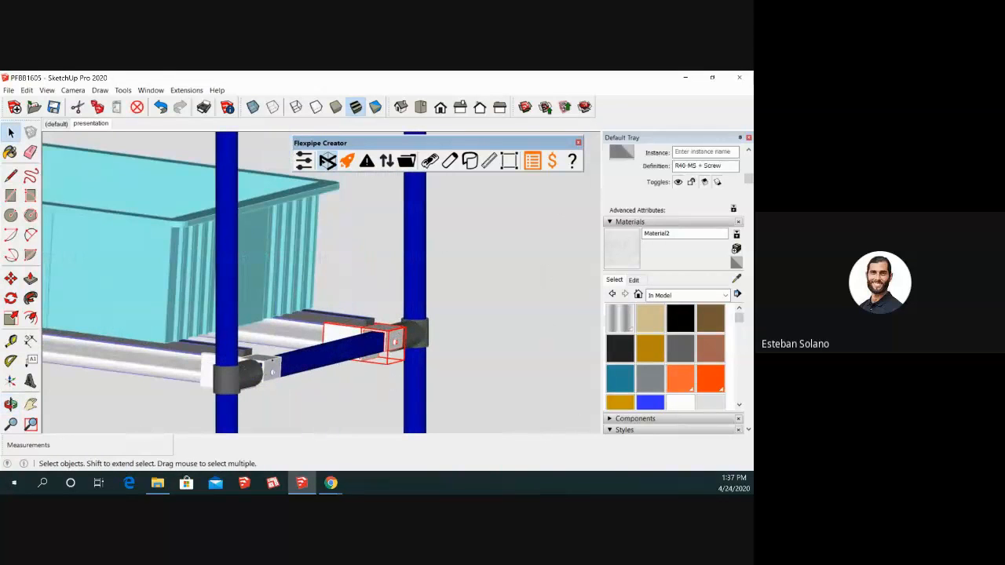
{"action": "left_click", "coordinate": [327, 162]}
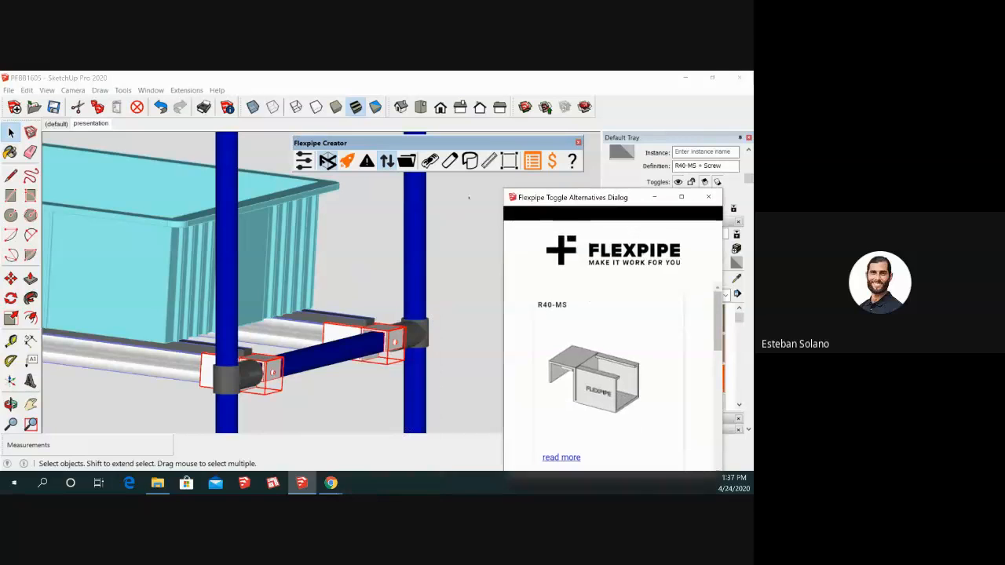
{"action": "scroll", "coordinate": [628, 329], "scroll_direction": "down", "scroll_amount": 3}
{"action": "scroll", "coordinate": [627, 328], "scroll_direction": "down", "scroll_amount": 3}
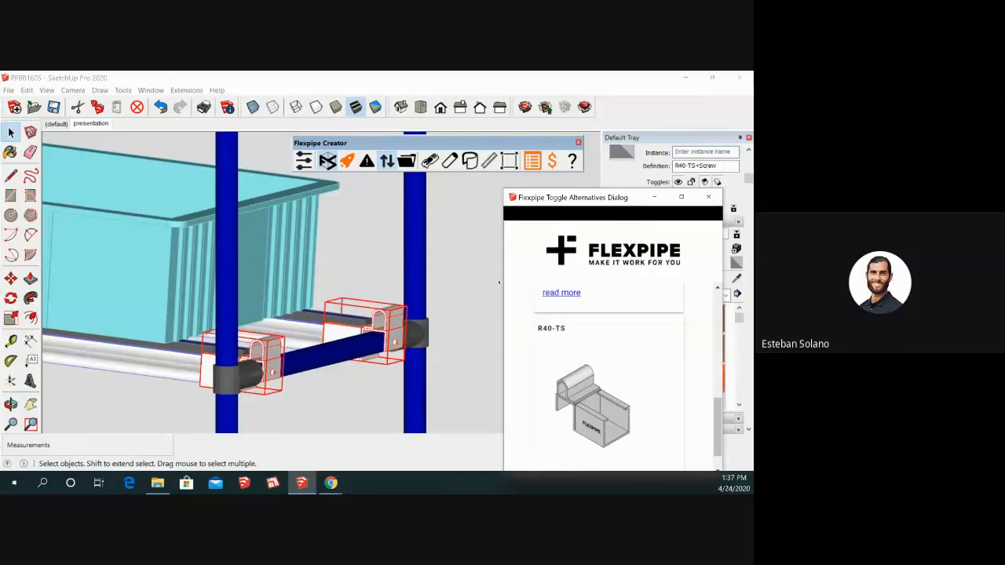
{"action": "left_click", "coordinate": [708, 197]}
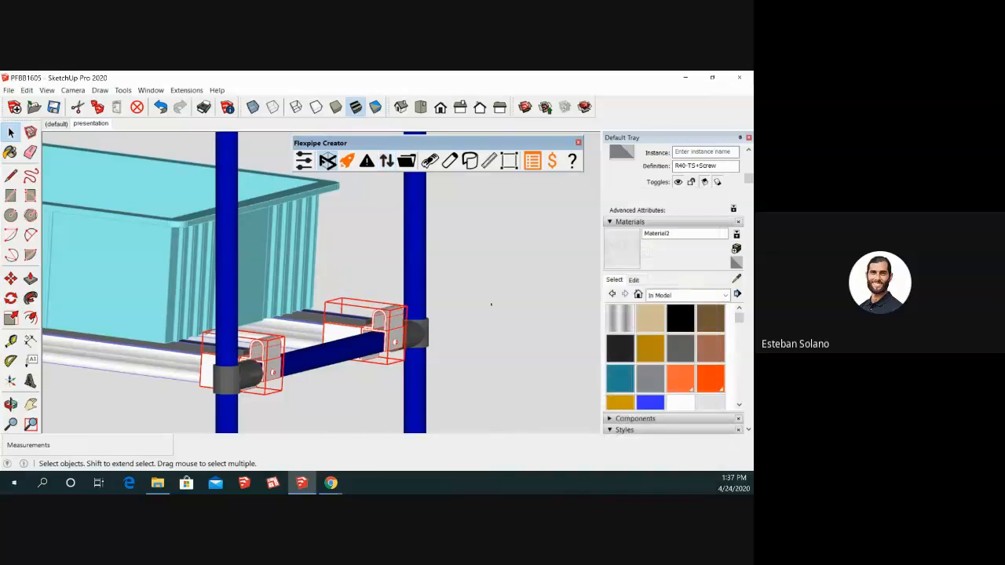
- Examine the small blue rack's upper shelf, checking how the bins sit between the posts and on the roller tracks
{"action": "scroll", "coordinate": [445, 332], "scroll_direction": "down", "scroll_amount": 4}
{"action": "scroll", "coordinate": [288, 357], "scroll_direction": "down", "scroll_amount": 4}
{"action": "left_click", "coordinate": [287, 357]}
{"action": "middle_click_drag", "start_coordinate": [288, 357], "coordinate": [430, 342]}
{"action": "middle_click_drag", "start_coordinate": [330, 318], "coordinate": [404, 334]}
{"action": "scroll", "coordinate": [287, 275], "scroll_direction": "up", "scroll_amount": 3}
{"action": "middle_click_drag", "start_coordinate": [287, 275], "coordinate": [423, 246]}
{"action": "scroll", "coordinate": [359, 258], "scroll_direction": "up", "scroll_amount": 3}
{"action": "scroll", "coordinate": [409, 268], "scroll_direction": "up", "scroll_amount": 1}
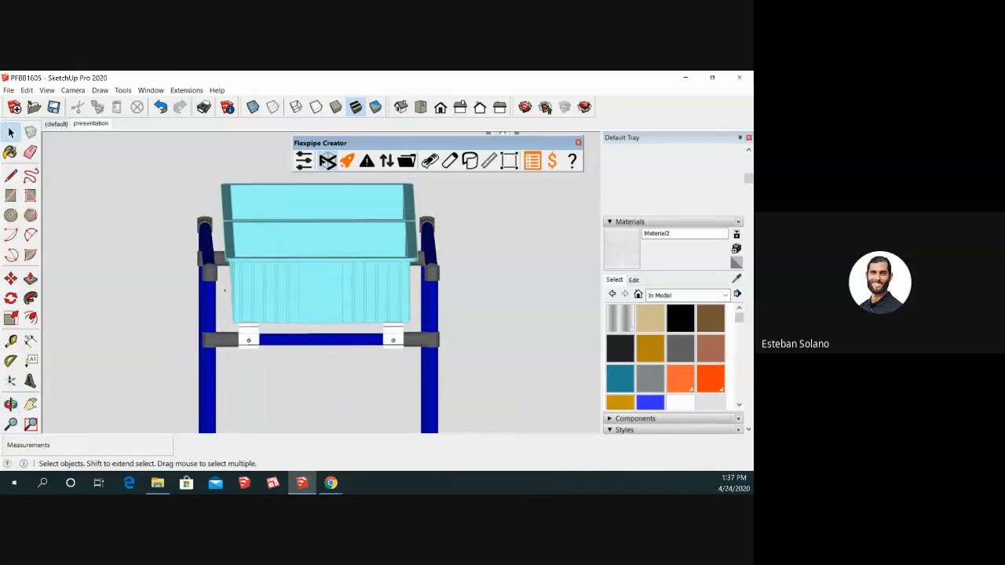
{"action": "middle_click_drag", "start_coordinate": [351, 307], "coordinate": [459, 230]}
{"action": "scroll", "coordinate": [313, 291], "scroll_direction": "down", "scroll_amount": 2}
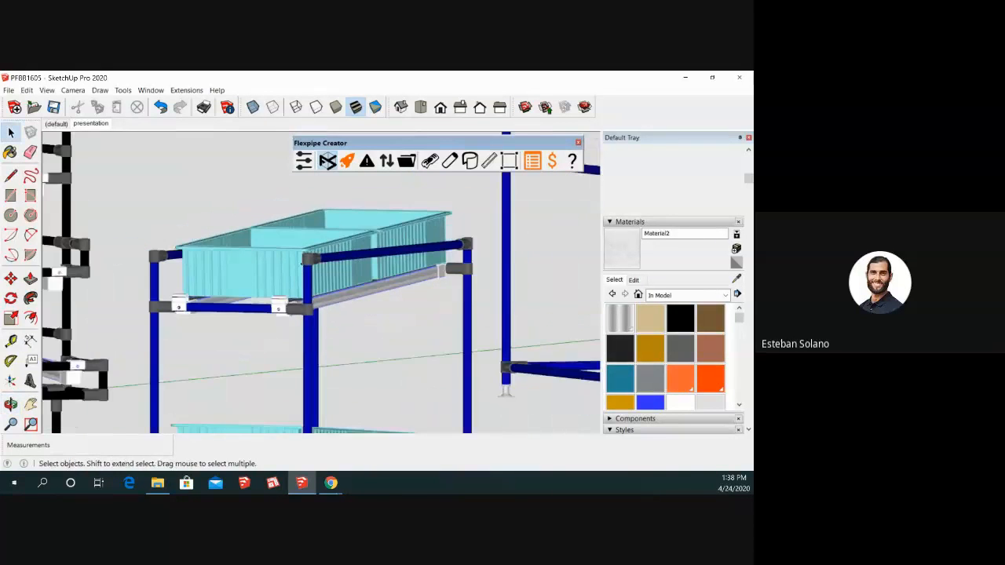
- Add an R40-GUIDE plastic roller guide to the R40-RT96 roller track under one side of the upper shelf's bins
{"action": "middle_click_drag", "start_coordinate": [312, 291], "coordinate": [363, 286]}
{"action": "scroll", "coordinate": [287, 305], "scroll_direction": "up", "scroll_amount": 6}
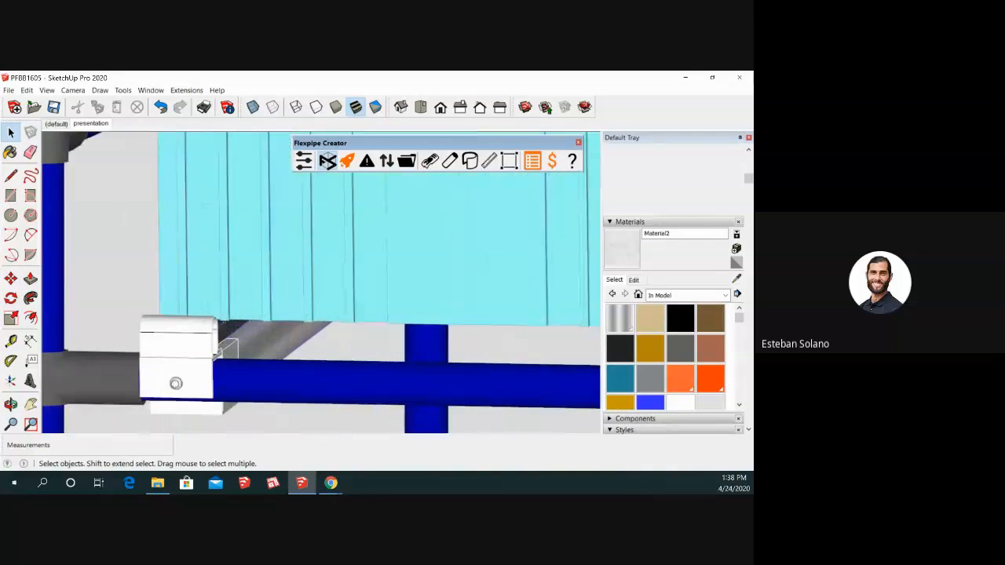
{"action": "left_click", "coordinate": [231, 323]}
{"action": "scroll", "coordinate": [231, 323], "scroll_direction": "down", "scroll_amount": 2}
{"action": "middle_click_drag", "start_coordinate": [231, 323], "coordinate": [265, 349]}
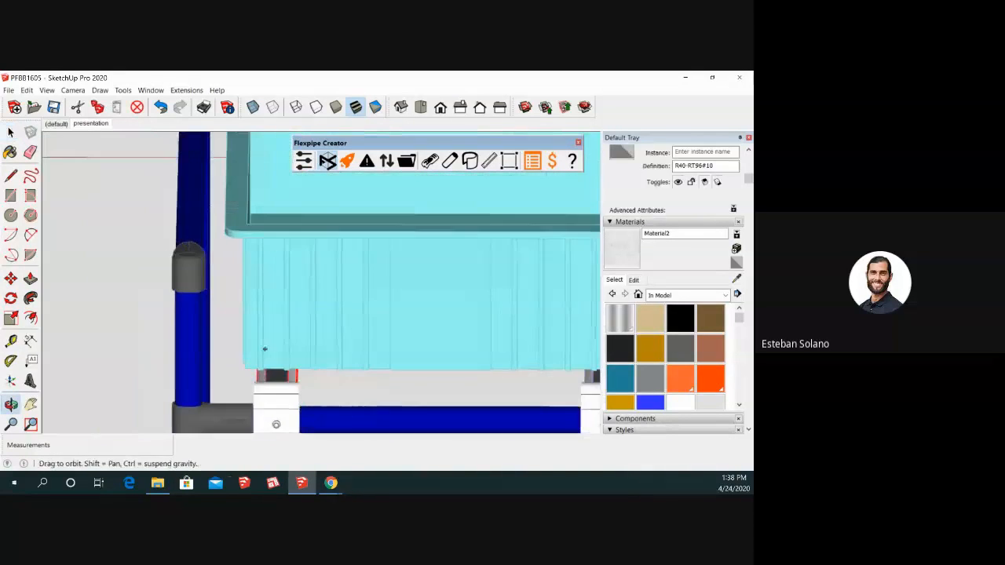
{"action": "scroll", "coordinate": [267, 354], "scroll_direction": "up", "scroll_amount": 3}
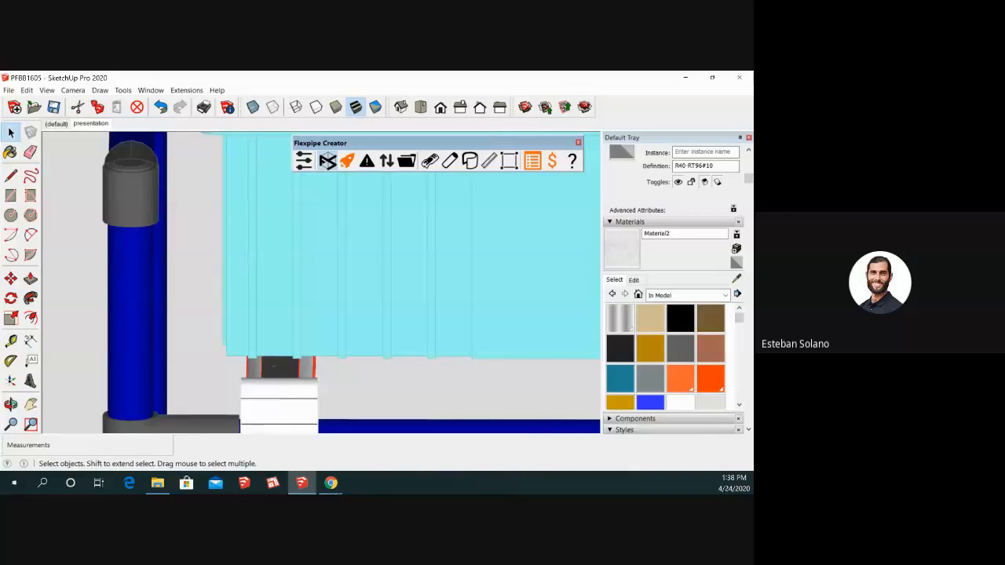
{"action": "scroll", "coordinate": [274, 366], "scroll_direction": "down", "scroll_amount": 2}
{"action": "scroll", "coordinate": [268, 369], "scroll_direction": "up", "scroll_amount": 2}
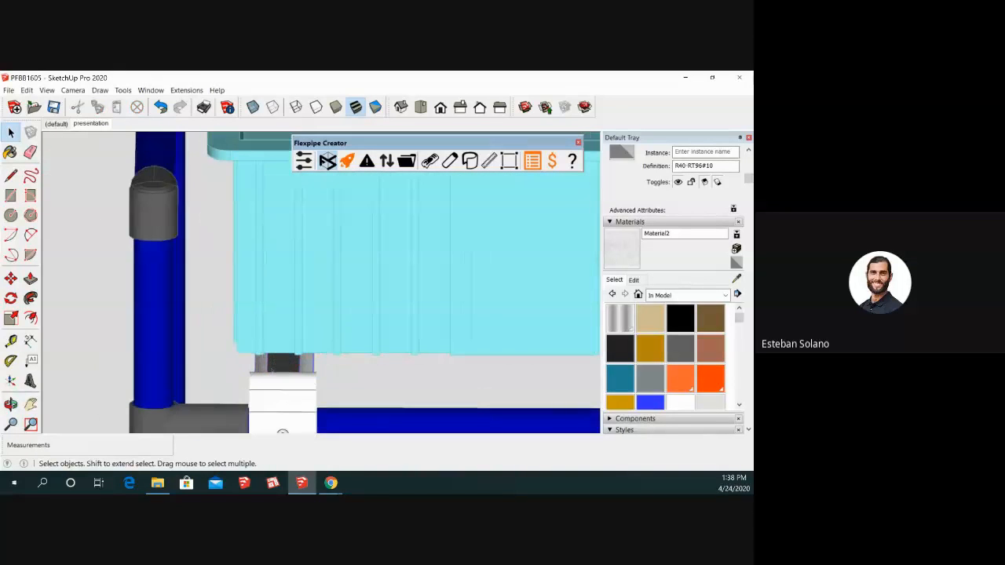
{"action": "left_click", "coordinate": [386, 160]}
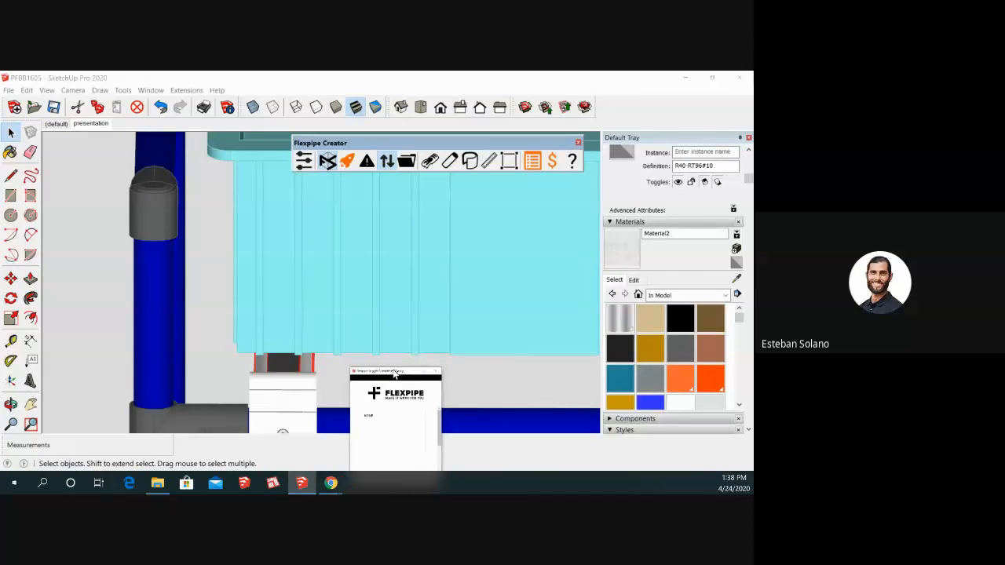
{"action": "left_click_drag", "start_coordinate": [424, 385], "coordinate": [495, 151]}
{"action": "left_click", "coordinate": [483, 326]}
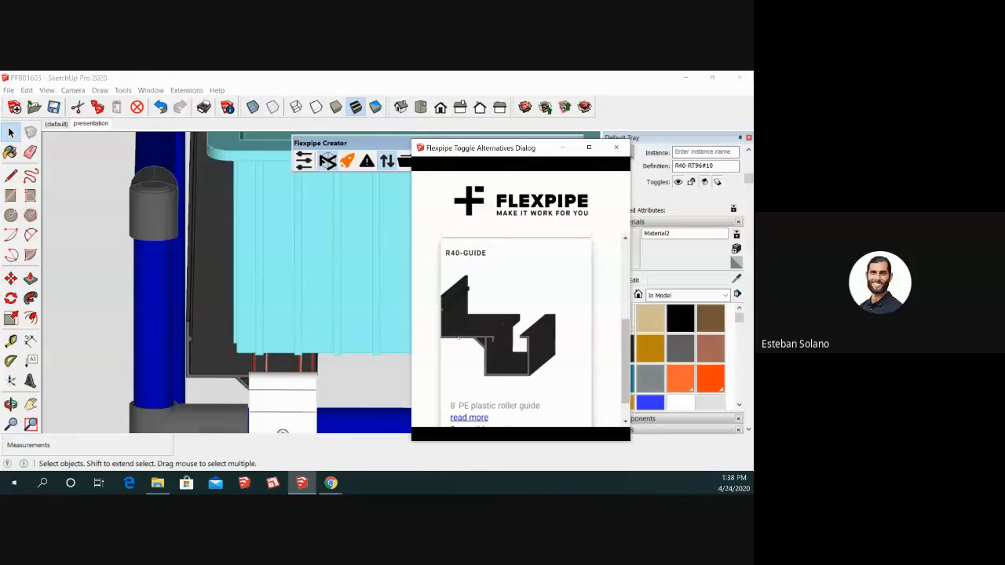
{"action": "scroll", "coordinate": [373, 310], "scroll_direction": "down", "scroll_amount": 2}
{"action": "left_click_drag", "start_coordinate": [550, 147], "coordinate": [128, 218]}
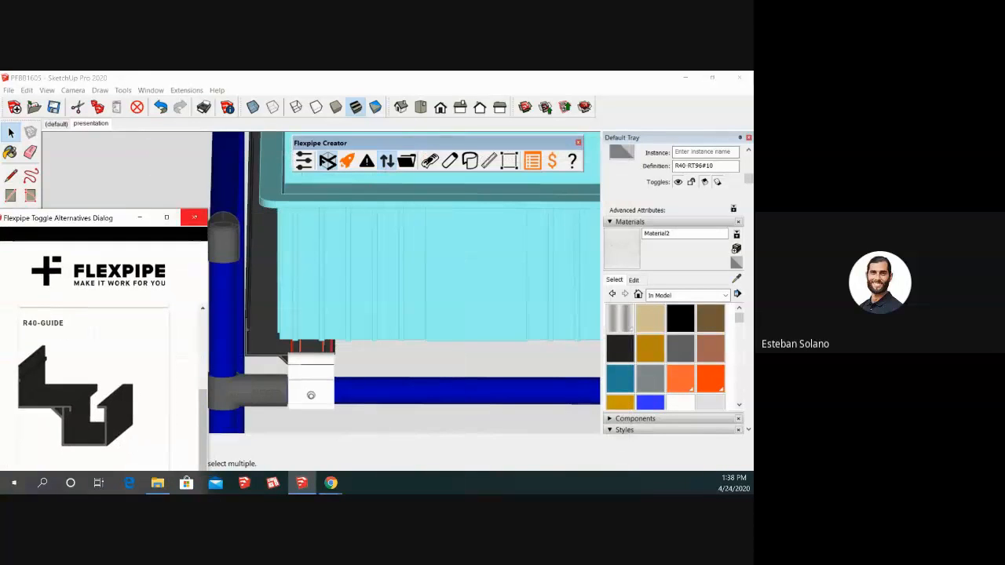
{"action": "left_click", "coordinate": [193, 217]}
- Inspect the upper shelf's roller guide from the front, where it sits between the bin and the post
{"action": "scroll", "coordinate": [431, 305], "scroll_direction": "down", "scroll_amount": 5}
{"action": "middle_click_drag", "start_coordinate": [431, 306], "coordinate": [400, 269]}
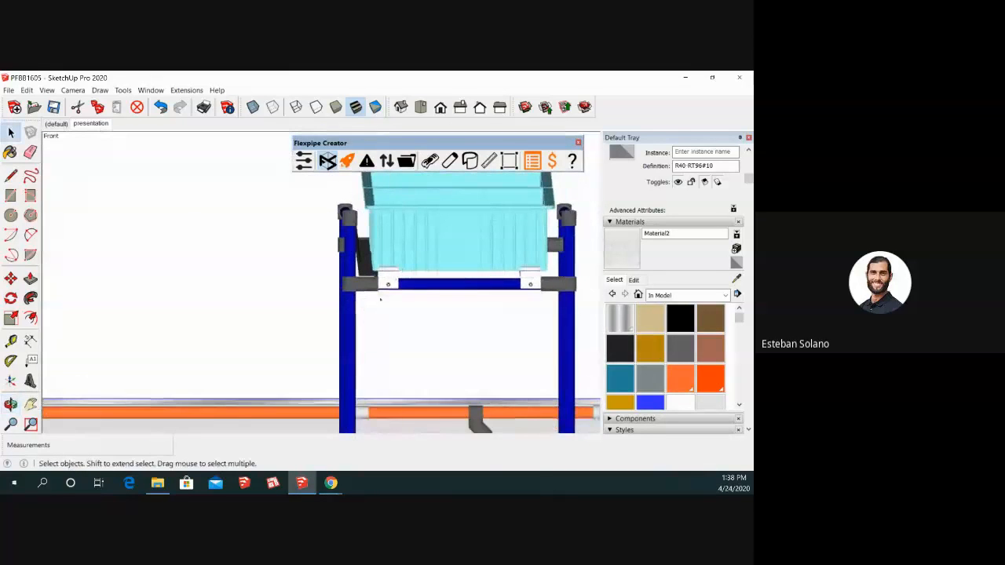
{"action": "scroll", "coordinate": [390, 314], "scroll_direction": "up", "scroll_amount": 3}
{"action": "middle_click_drag", "start_coordinate": [359, 311], "coordinate": [389, 281]}
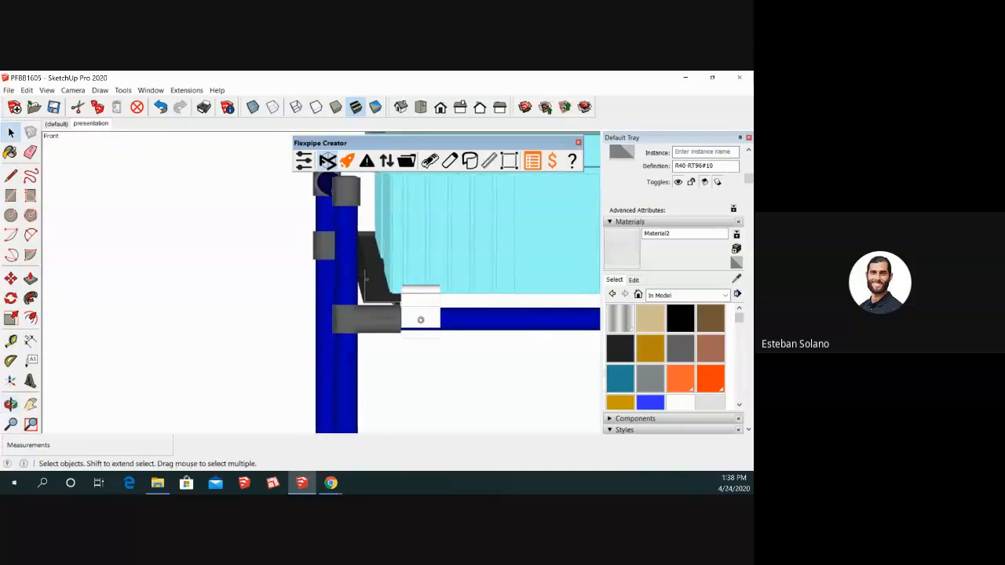
- Delete the black roller guide running beside the bins on the small blue rack's upper shelf
{"action": "scroll", "coordinate": [369, 279], "scroll_direction": "down", "scroll_amount": 3}
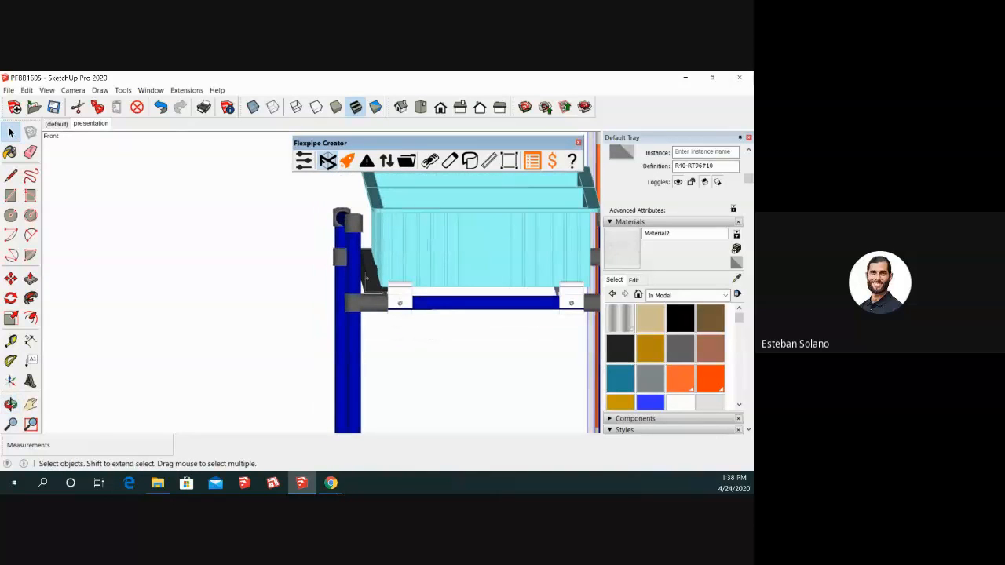
{"action": "mouse_move", "coordinate": [360, 279]}
{"action": "middle_mouse_down"}
{"action": "mouse_move", "coordinate": [391, 271]}
{"action": "mouse_move", "coordinate": [358, 275]}
{"action": "middle_mouse_up"}
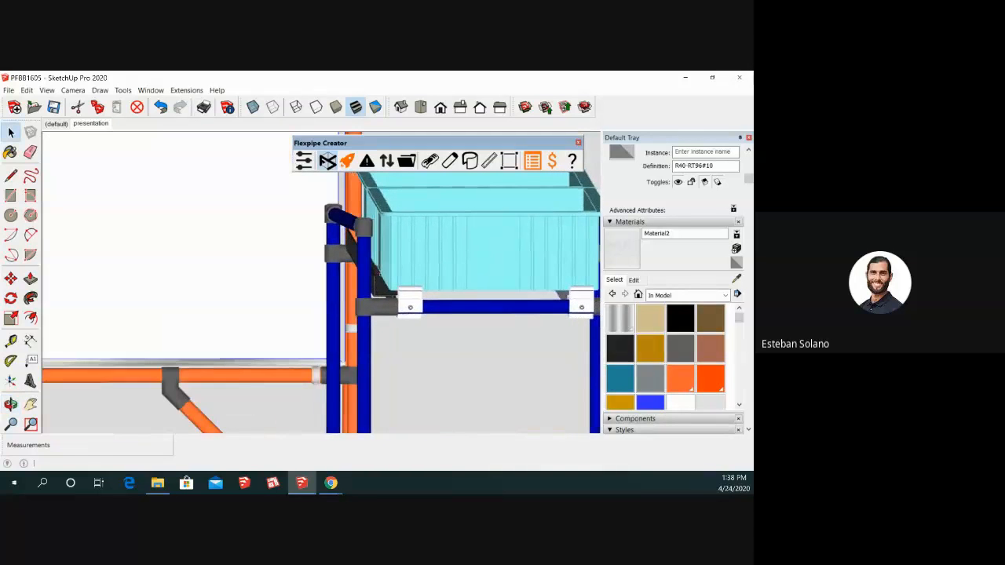
{"action": "scroll", "coordinate": [440, 271], "scroll_direction": "down", "scroll_amount": 2}
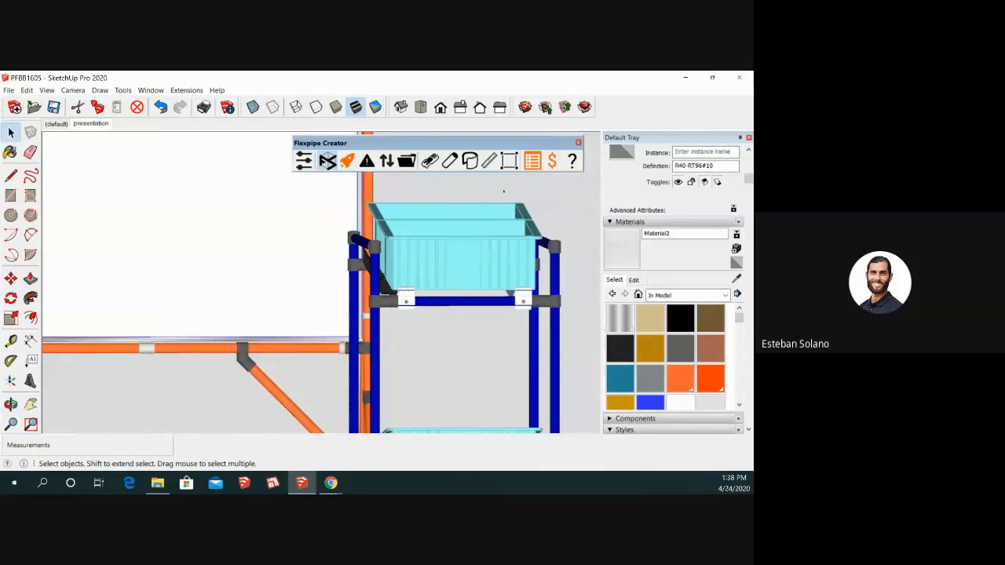
{"action": "mouse_move", "coordinate": [487, 263]}
{"action": "middle_mouse_down"}
{"action": "mouse_move", "coordinate": [439, 268]}
{"action": "mouse_move", "coordinate": [472, 259]}
{"action": "middle_mouse_up"}
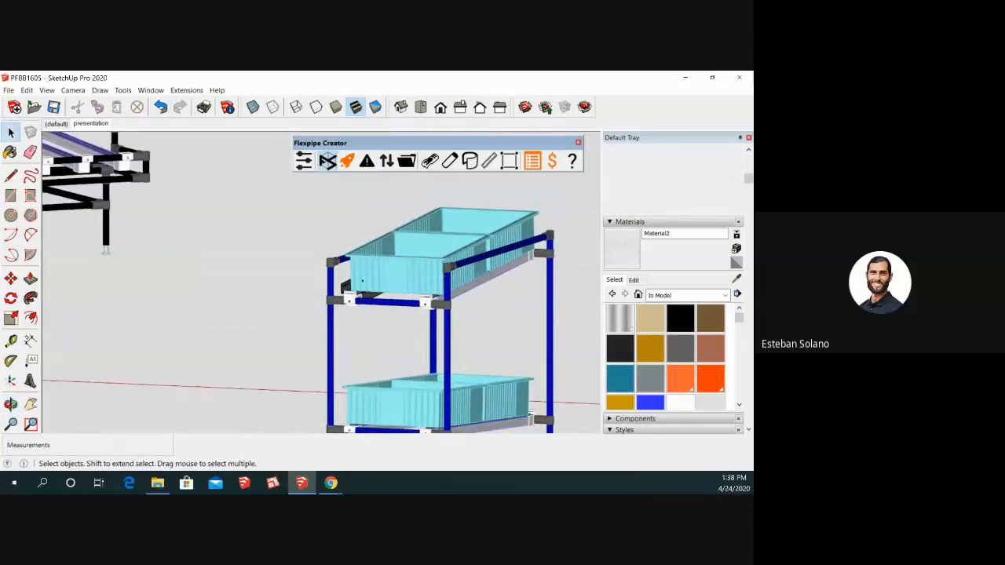
{"action": "scroll", "coordinate": [362, 281], "scroll_direction": "up", "scroll_amount": 6}
{"action": "left_click", "coordinate": [350, 284]}
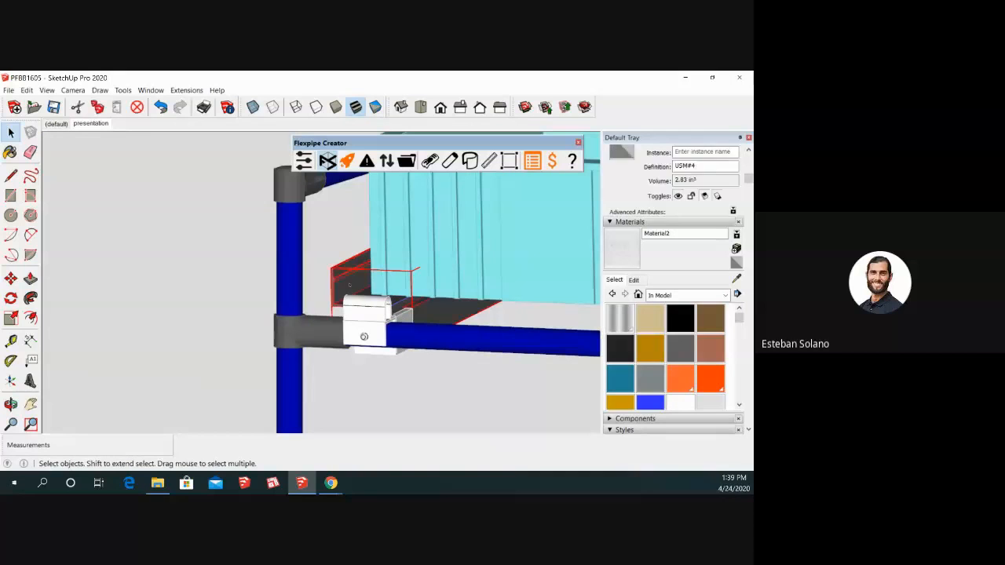
{"action": "key", "text": "Delete"}
{"action": "scroll", "coordinate": [352, 284], "scroll_direction": "down", "scroll_amount": 7}
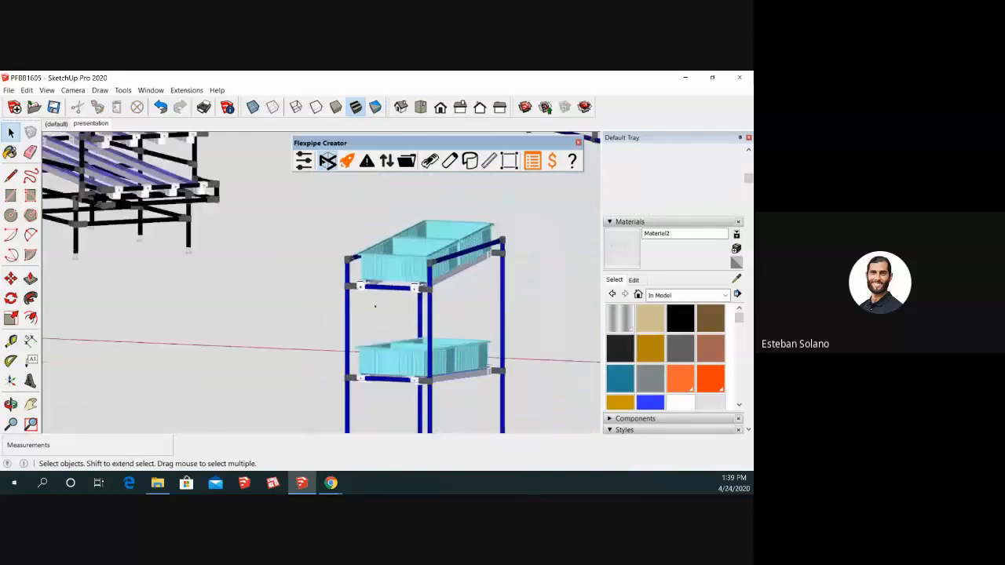
- Examine the roller tracks and dark side guides on the shelves of the large multi-level blue rack
{"action": "scroll", "coordinate": [347, 339], "scroll_direction": "down", "scroll_amount": 4}
{"action": "scroll", "coordinate": [524, 182], "scroll_direction": "up", "scroll_amount": 5}
{"action": "scroll", "coordinate": [388, 283], "scroll_direction": "up", "scroll_amount": 2}
{"action": "middle_click_drag", "start_coordinate": [388, 284], "coordinate": [417, 289]}
{"action": "scroll", "coordinate": [417, 289], "scroll_direction": "up", "scroll_amount": 2}
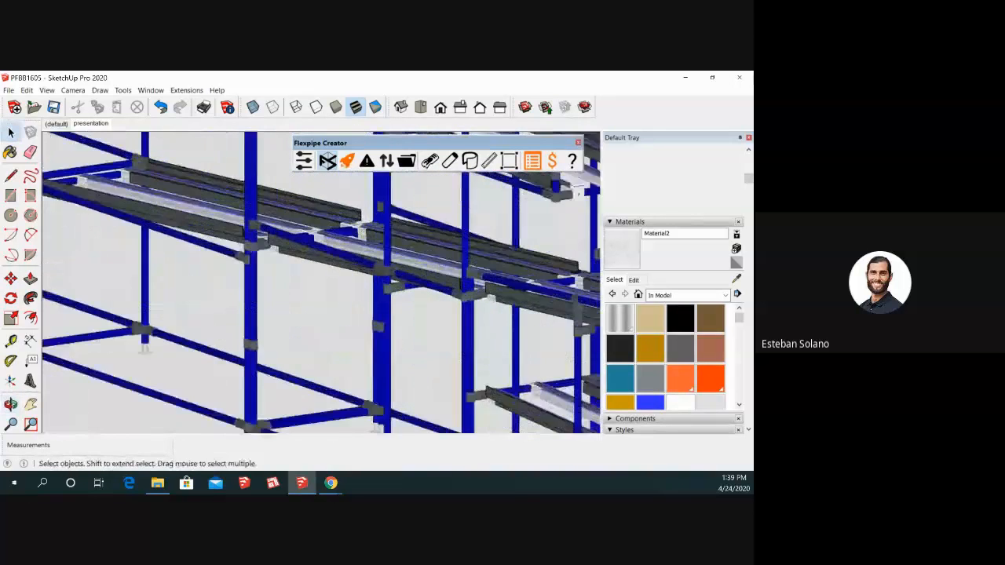
{"action": "scroll", "coordinate": [350, 209], "scroll_direction": "up", "scroll_amount": 2}
{"action": "scroll", "coordinate": [350, 209], "scroll_direction": "up", "scroll_amount": 3}
{"action": "left_click", "coordinate": [351, 209]}
{"action": "scroll", "coordinate": [322, 286], "scroll_direction": "down", "scroll_amount": 4}
{"action": "left_click", "coordinate": [322, 285]}
{"action": "scroll", "coordinate": [322, 285], "scroll_direction": "down", "scroll_amount": 5}
{"action": "scroll", "coordinate": [291, 236], "scroll_direction": "up", "scroll_amount": 2}
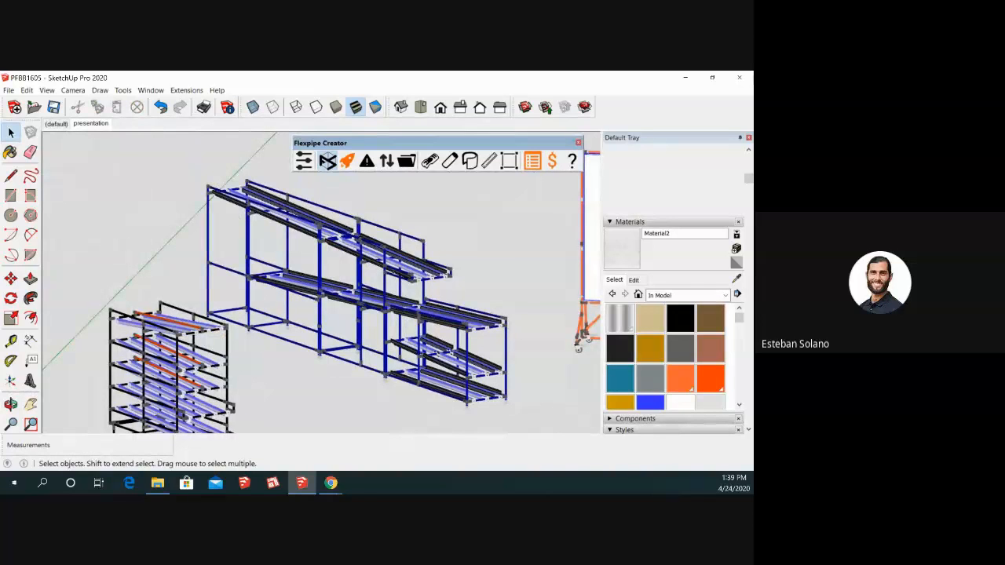
- Examine the long grey wheeled rack, checking the roller tracks and side guides along both of its levels
{"action": "scroll", "coordinate": [297, 256], "scroll_direction": "down", "scroll_amount": 5}
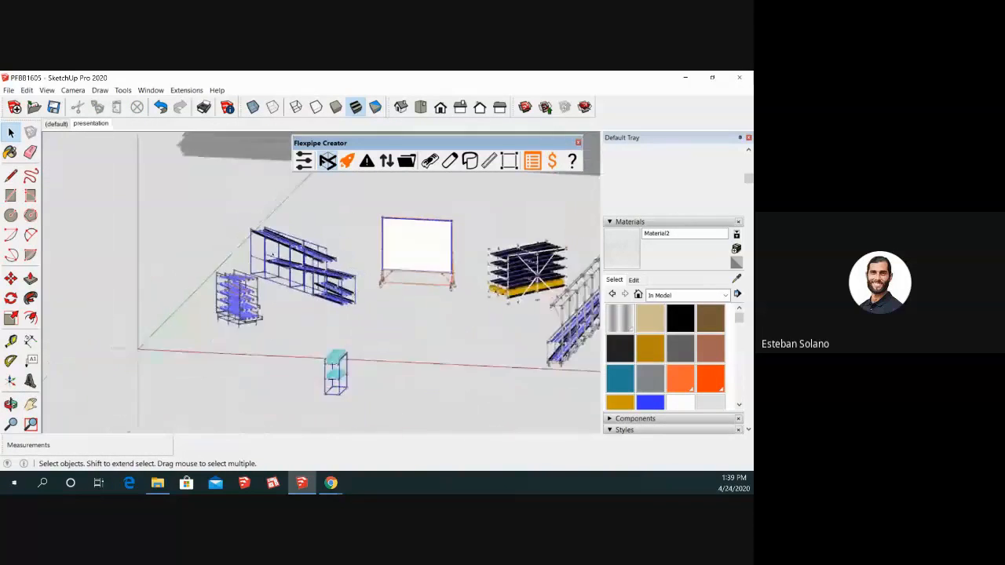
{"action": "scroll", "coordinate": [528, 351], "scroll_direction": "up", "scroll_amount": 1}
{"action": "middle_click_drag", "start_coordinate": [529, 351], "coordinate": [652, 357]}
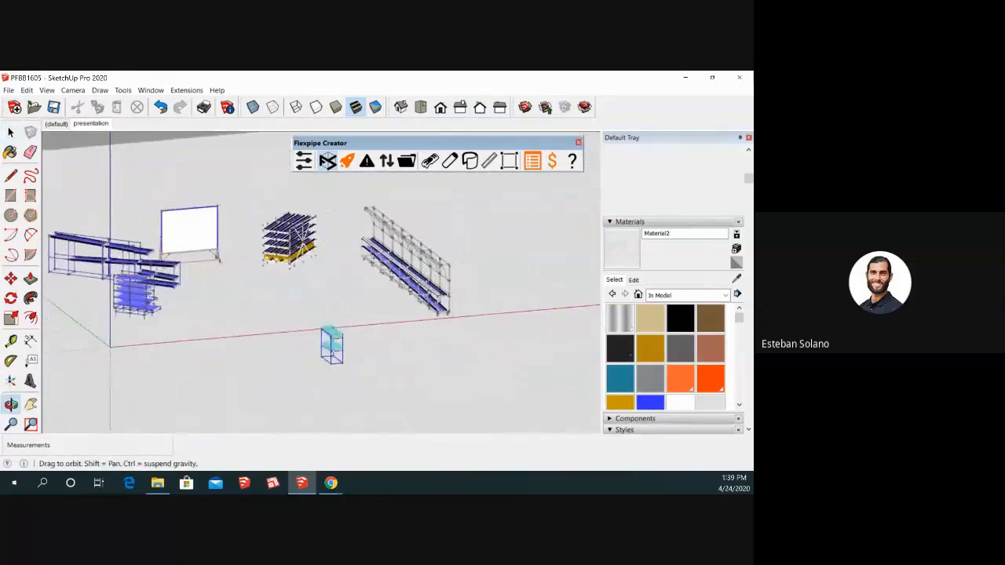
{"action": "scroll", "coordinate": [503, 291], "scroll_direction": "down", "scroll_amount": 1}
{"action": "scroll", "coordinate": [412, 271], "scroll_direction": "up", "scroll_amount": 3}
{"action": "scroll", "coordinate": [362, 244], "scroll_direction": "up", "scroll_amount": 6}
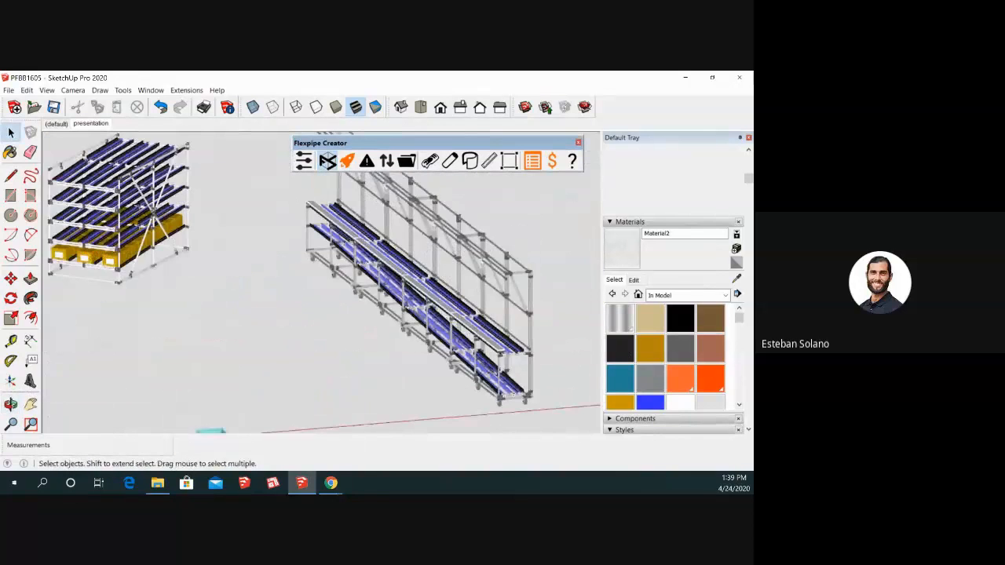
{"action": "scroll", "coordinate": [318, 177], "scroll_direction": "up", "scroll_amount": 2}
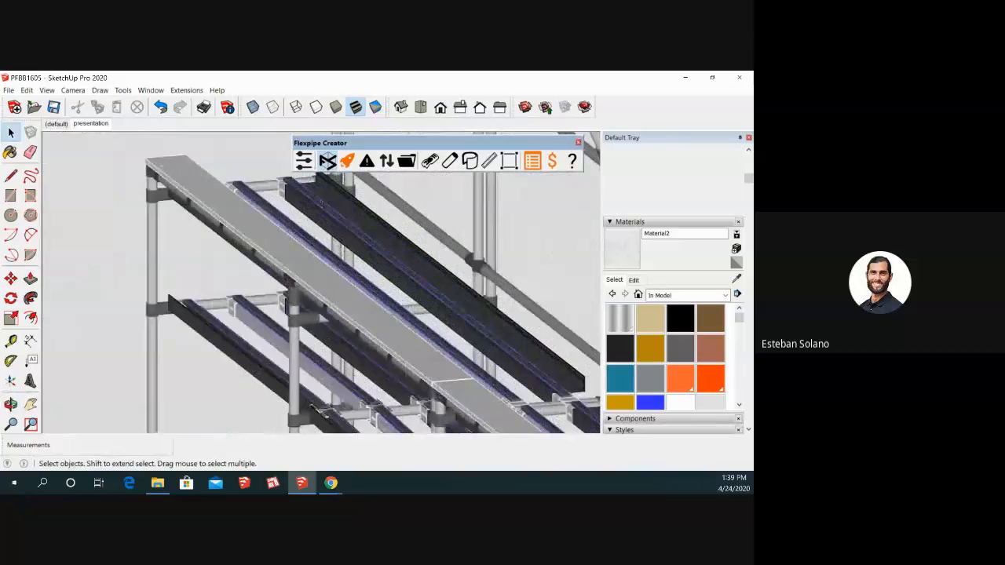
{"action": "scroll", "coordinate": [320, 178], "scroll_direction": "down", "scroll_amount": 5}
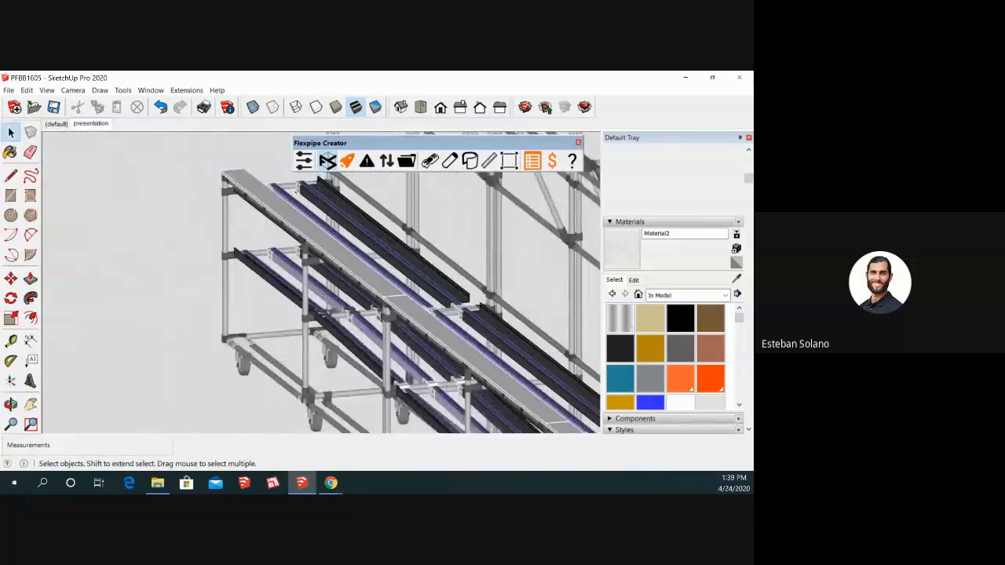
{"action": "scroll", "coordinate": [321, 177], "scroll_direction": "down", "scroll_amount": 2}
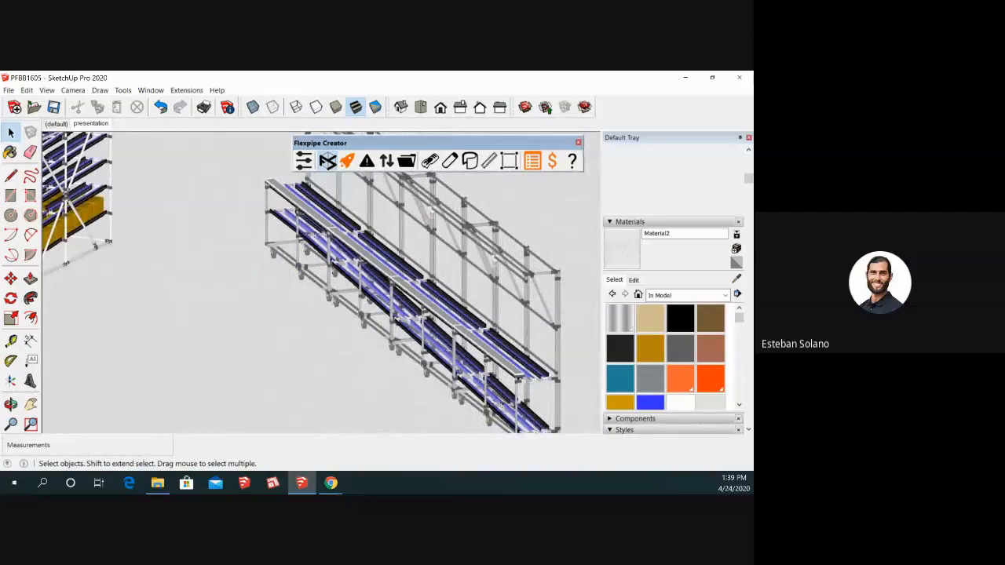
{"action": "key", "text": "alt+Tab"}
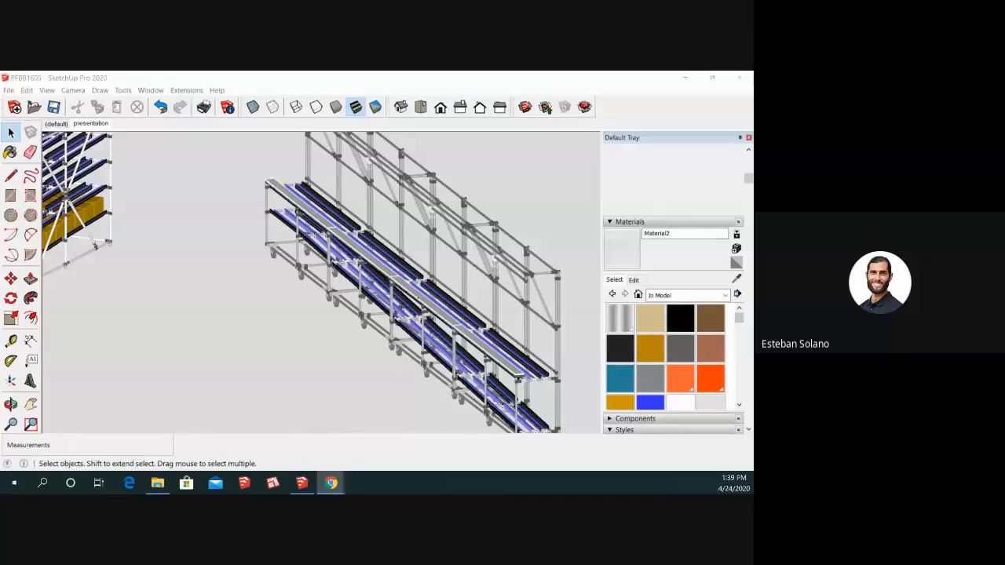
{"action": "scroll", "coordinate": [369, 275], "scroll_direction": "down", "scroll_amount": 2}
{"action": "mouse_move", "coordinate": [307, 312]}
{"action": "middle_mouse_down"}
{"action": "mouse_move", "coordinate": [417, 306]}
{"action": "mouse_move", "coordinate": [405, 313]}
{"action": "middle_mouse_up"}
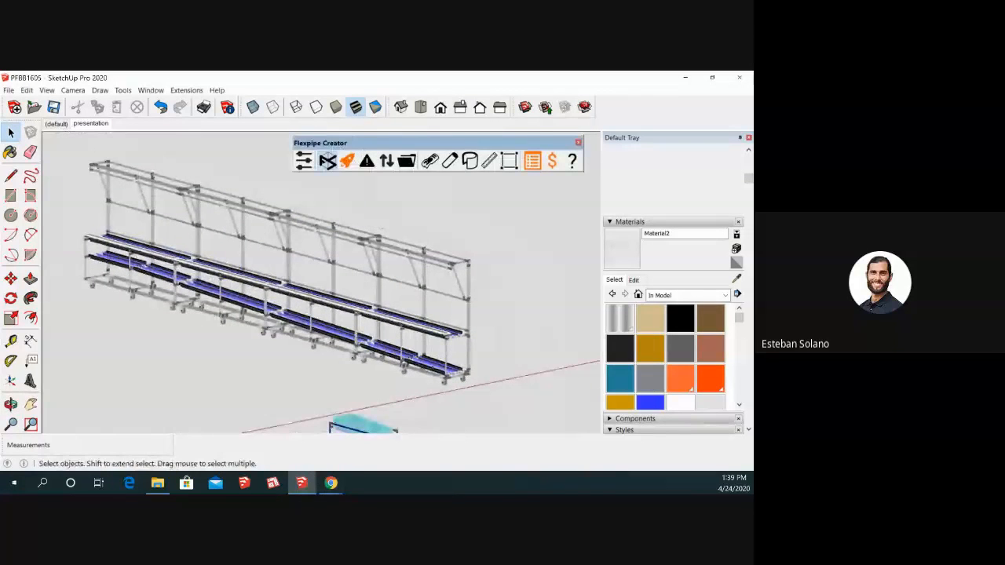
- Show the small blue rack from the right side and hide its pipes, joints and bins, leaving only the centerlines
{"action": "scroll", "coordinate": [307, 312], "scroll_direction": "down", "scroll_amount": 5}
{"action": "middle_click_drag", "start_coordinate": [306, 313], "coordinate": [283, 369]}
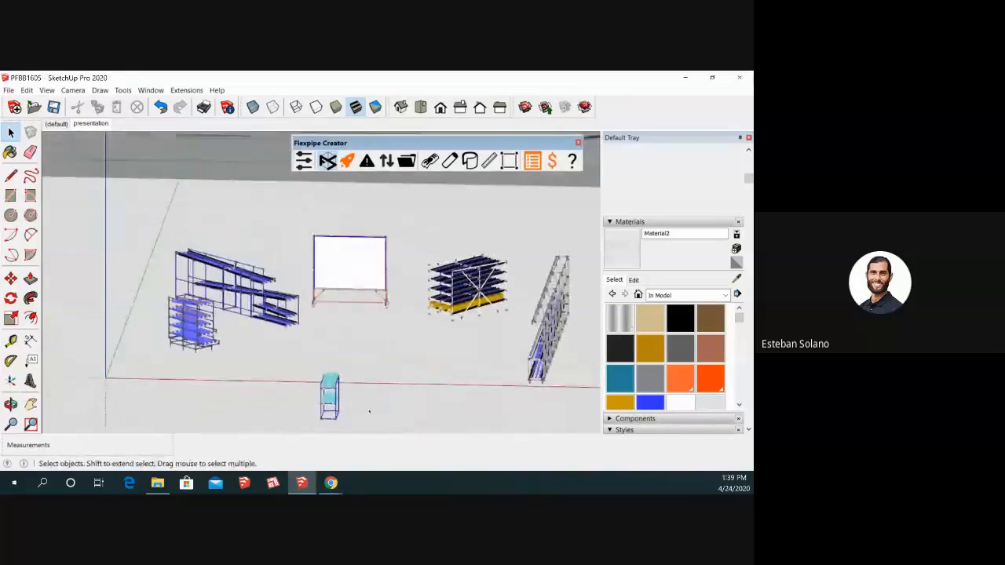
{"action": "scroll", "coordinate": [282, 327], "scroll_direction": "up", "scroll_amount": 8}
{"action": "middle_click_drag", "start_coordinate": [282, 328], "coordinate": [341, 358]}
{"action": "scroll", "coordinate": [339, 355], "scroll_direction": "up", "scroll_amount": 4}
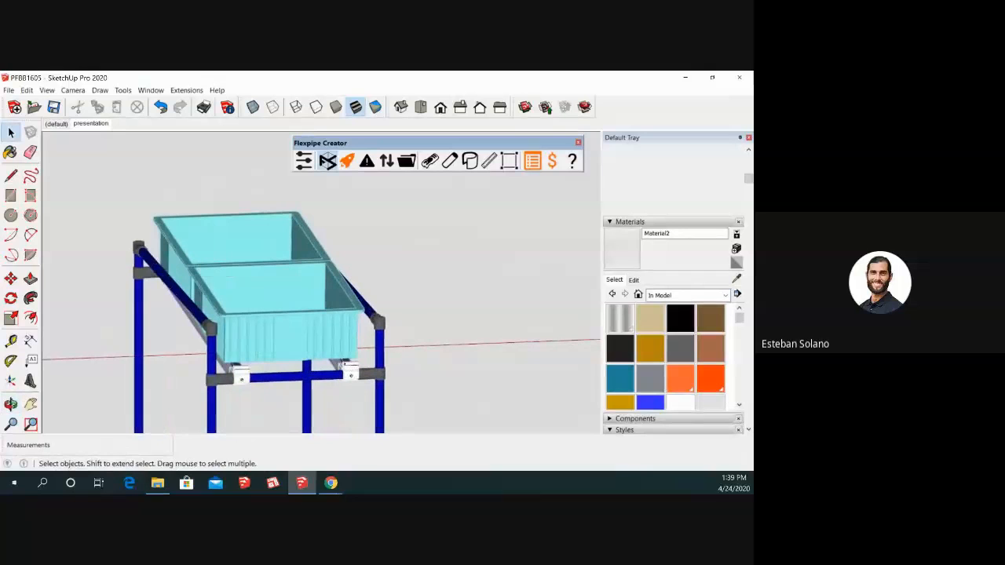
{"action": "scroll", "coordinate": [247, 271], "scroll_direction": "down", "scroll_amount": 5}
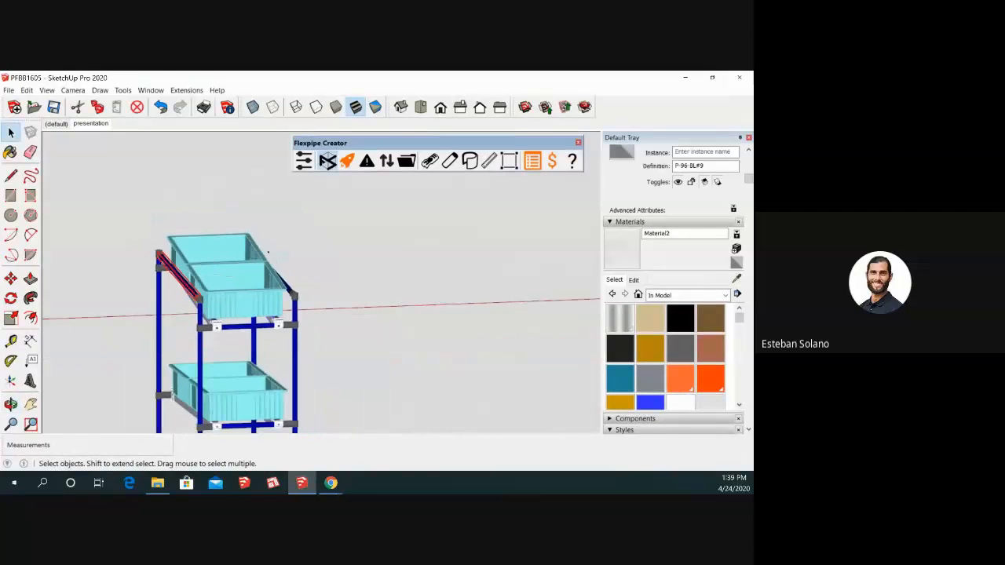
{"action": "middle_click_drag", "start_coordinate": [324, 333], "coordinate": [260, 351]}
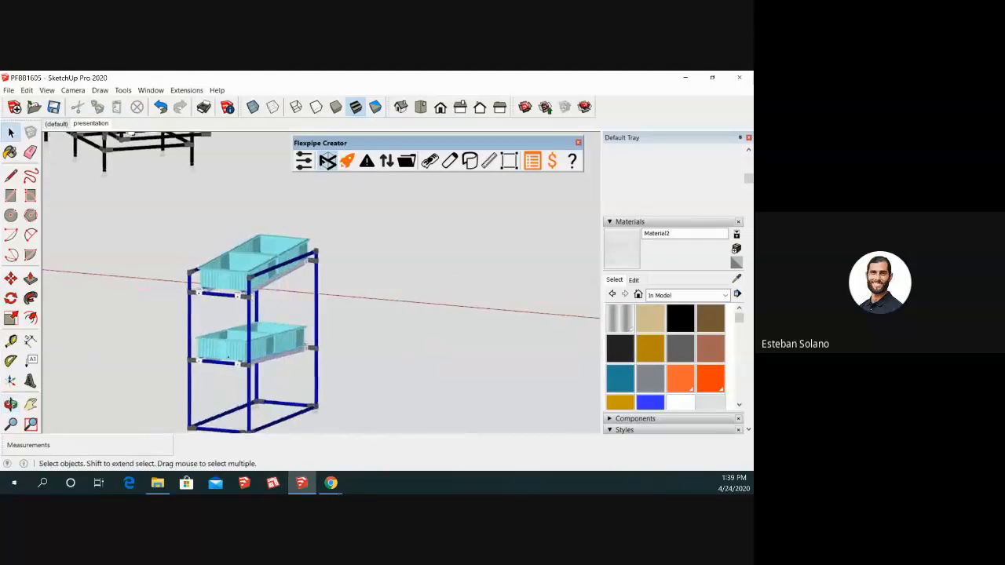
{"action": "scroll", "coordinate": [260, 351], "scroll_direction": "up", "scroll_amount": 3}
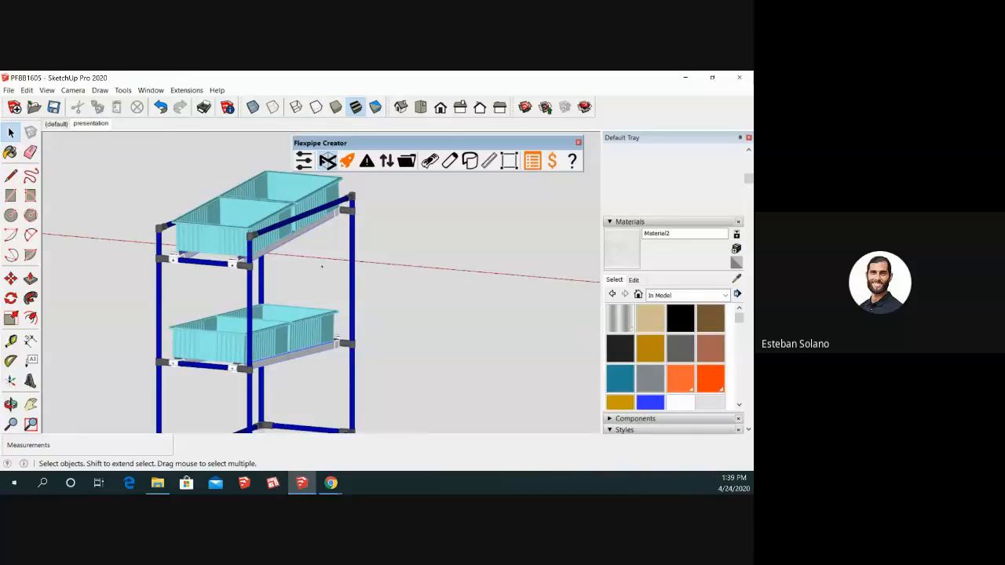
{"action": "left_click", "coordinate": [460, 107]}
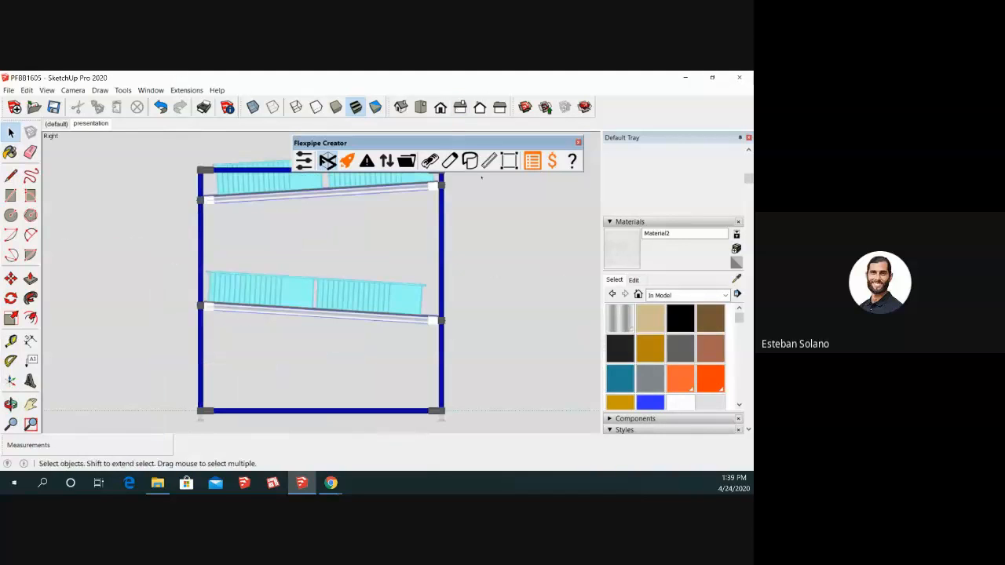
{"action": "left_click", "coordinate": [450, 161]}
{"action": "left_click", "coordinate": [431, 161]}
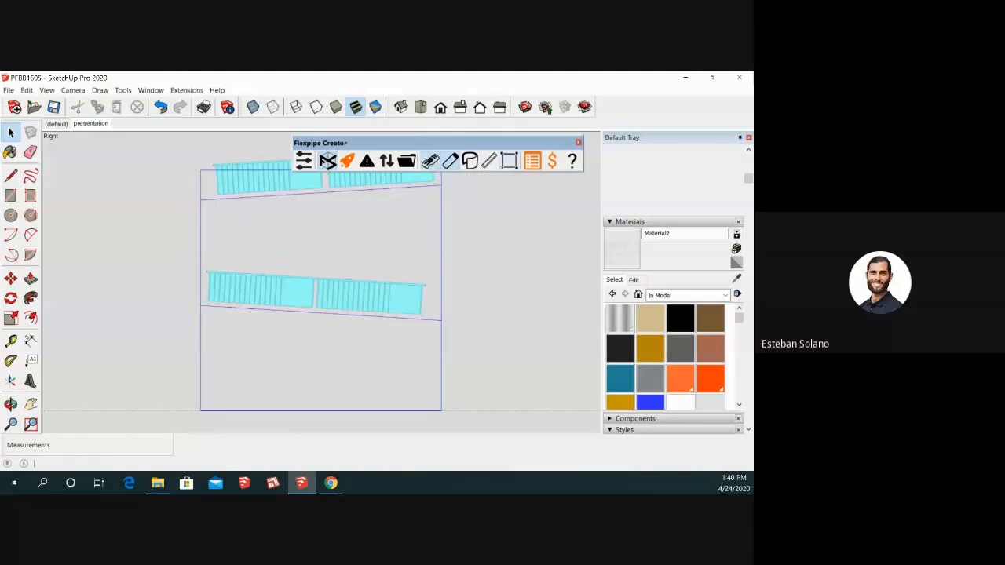
{"action": "left_click", "coordinate": [469, 161]}
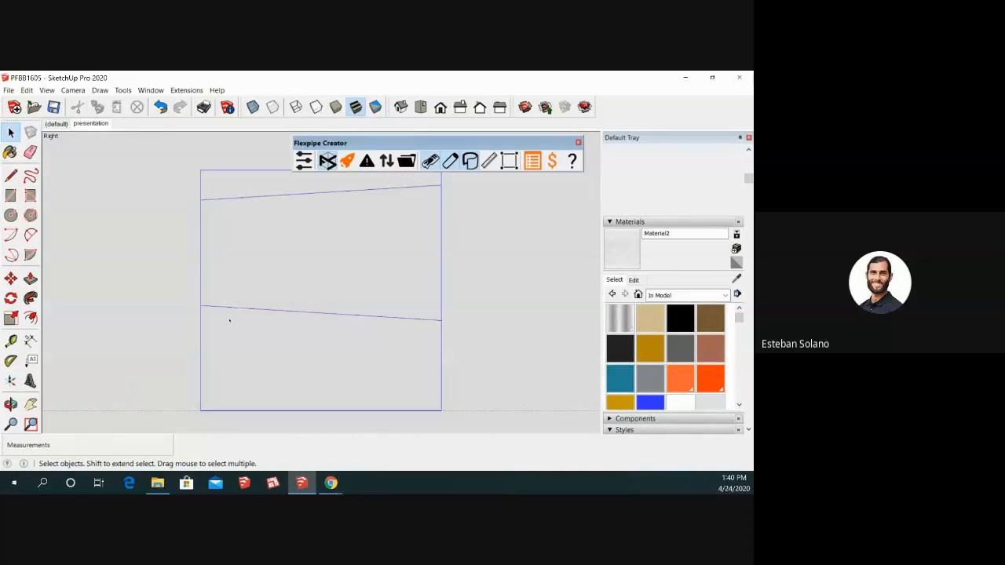
- Try to draw a horizontal line across the frame's side from the lower shelf's higher corner
{"action": "key", "text": "t"}
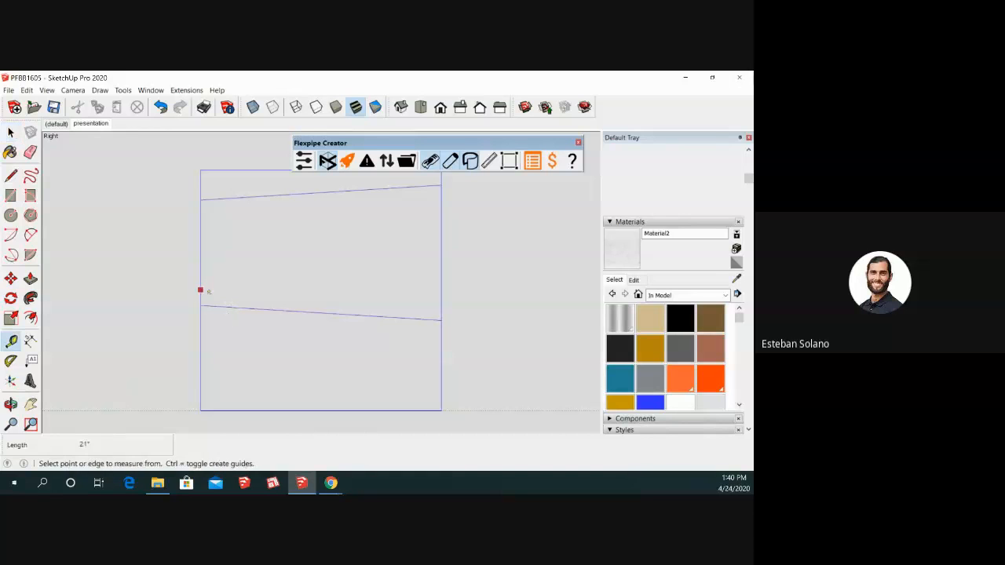
{"action": "key", "text": "space"}
{"action": "key", "text": "t"}
{"action": "middle_click_drag", "start_coordinate": [208, 294], "coordinate": [227, 306]}
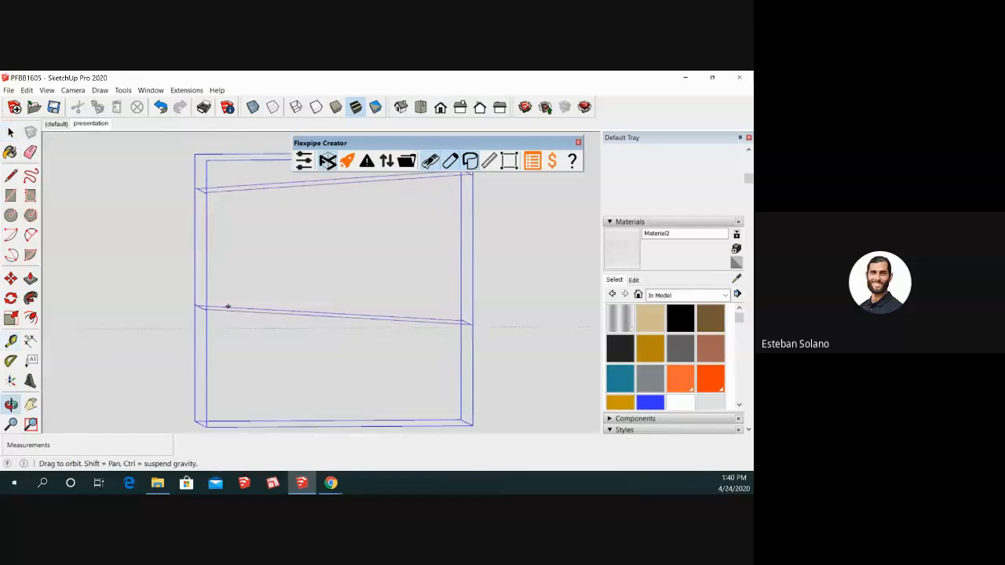
{"action": "key", "text": "l"}
{"action": "scroll", "coordinate": [207, 318], "scroll_direction": "up", "scroll_amount": 5}
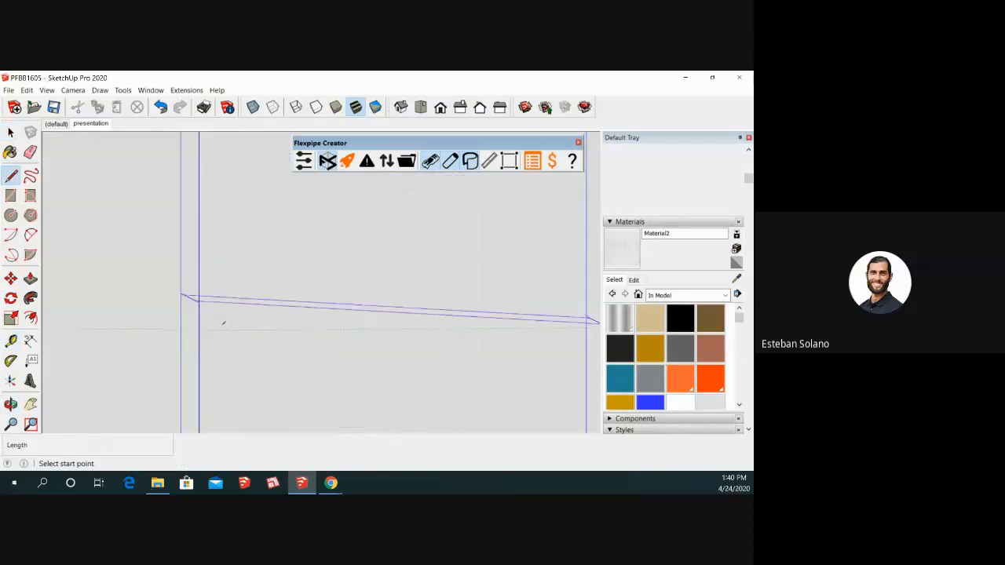
{"action": "left_click", "coordinate": [185, 269]}
{"action": "scroll", "coordinate": [172, 274], "scroll_direction": "down", "scroll_amount": 5}
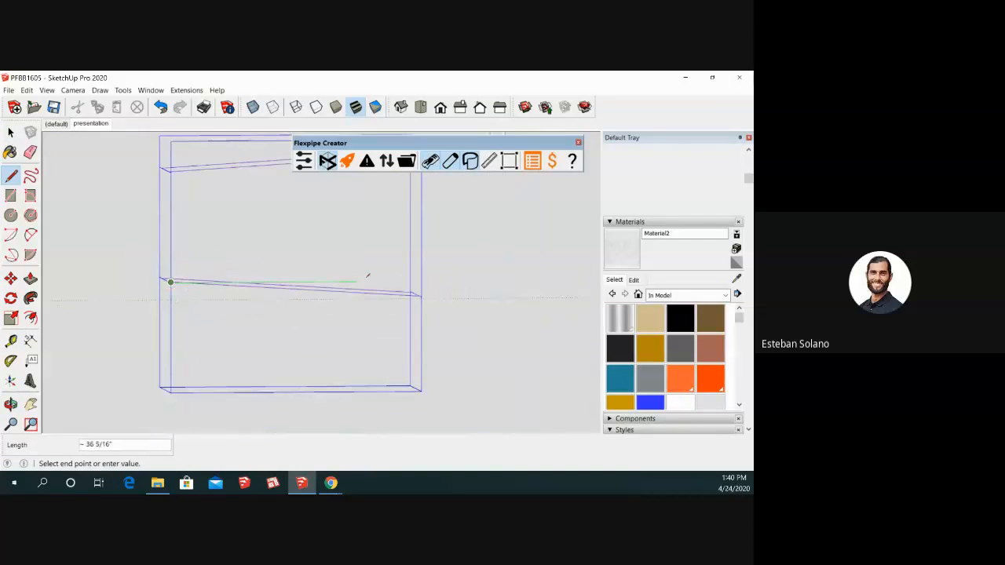
{"action": "left_click", "coordinate": [421, 280]}
{"action": "key", "text": "ctrl+z"}
{"action": "key", "text": "space"}
- Set the pipe coating and color to Blue plastic in the Flexpipe settings and close them
{"action": "left_click", "coordinate": [305, 161]}
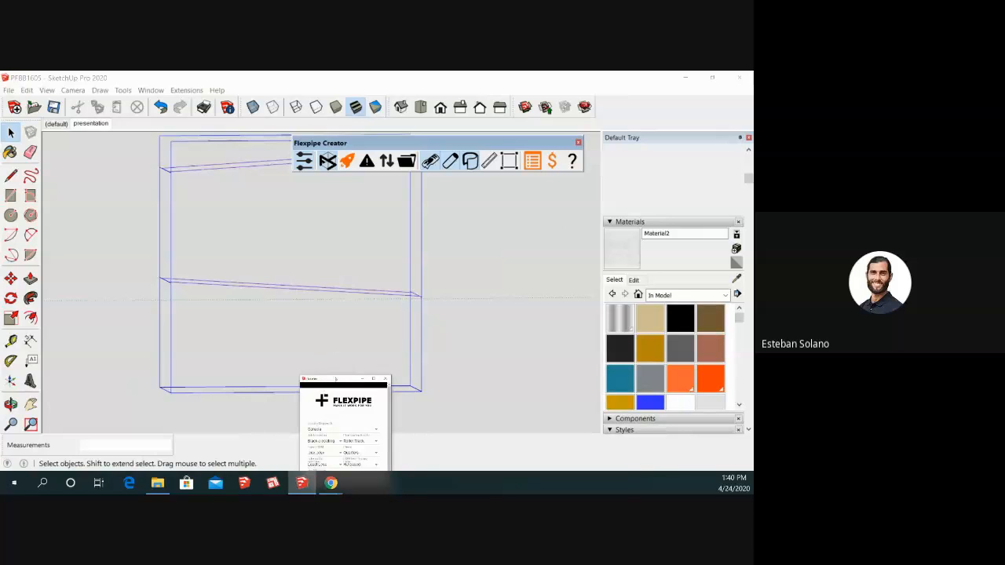
{"action": "left_click_drag", "start_coordinate": [336, 378], "coordinate": [423, 378]}
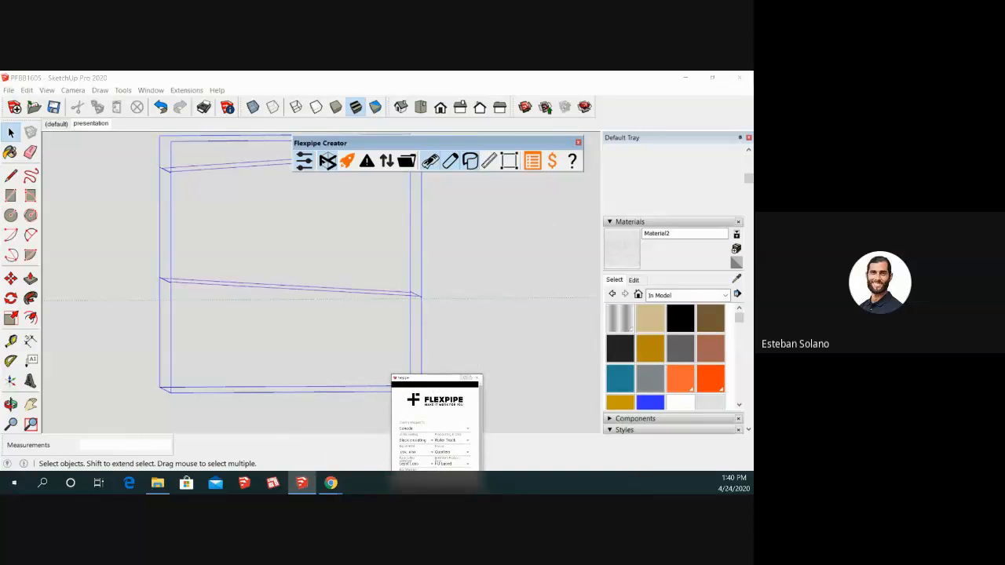
{"action": "left_click", "coordinate": [469, 378]}
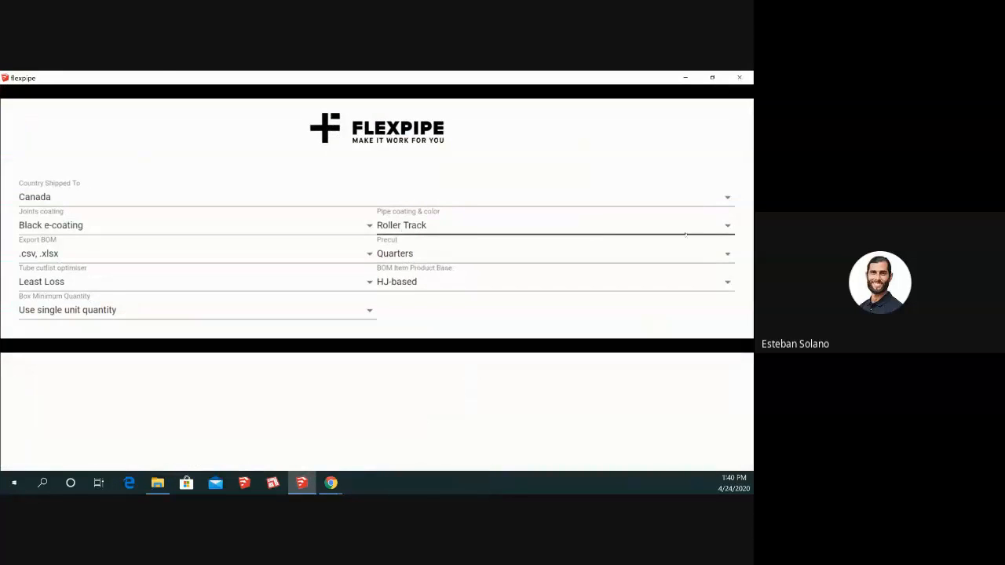
{"action": "left_click", "coordinate": [724, 225]}
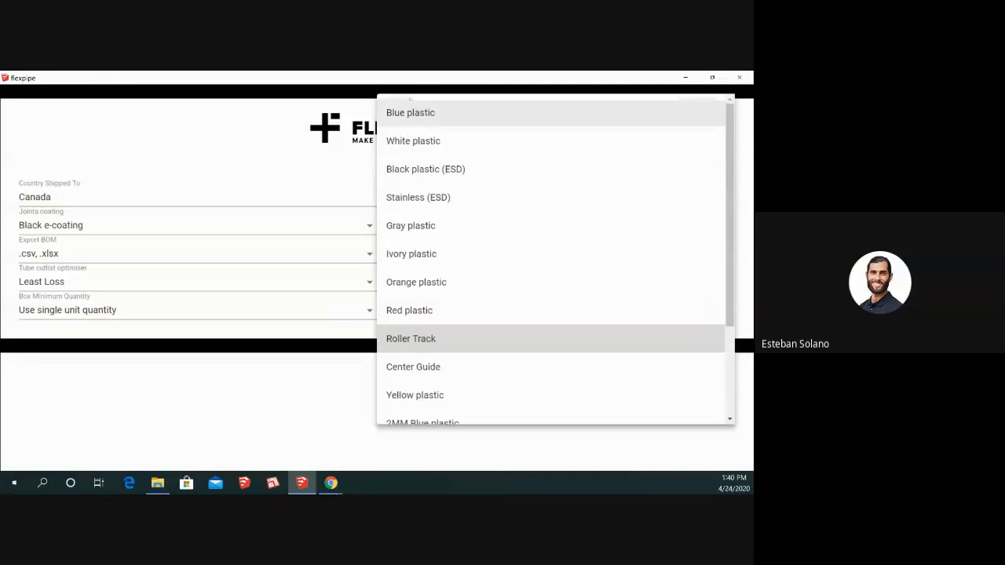
{"action": "left_click", "coordinate": [424, 112]}
{"action": "left_click", "coordinate": [739, 77]}
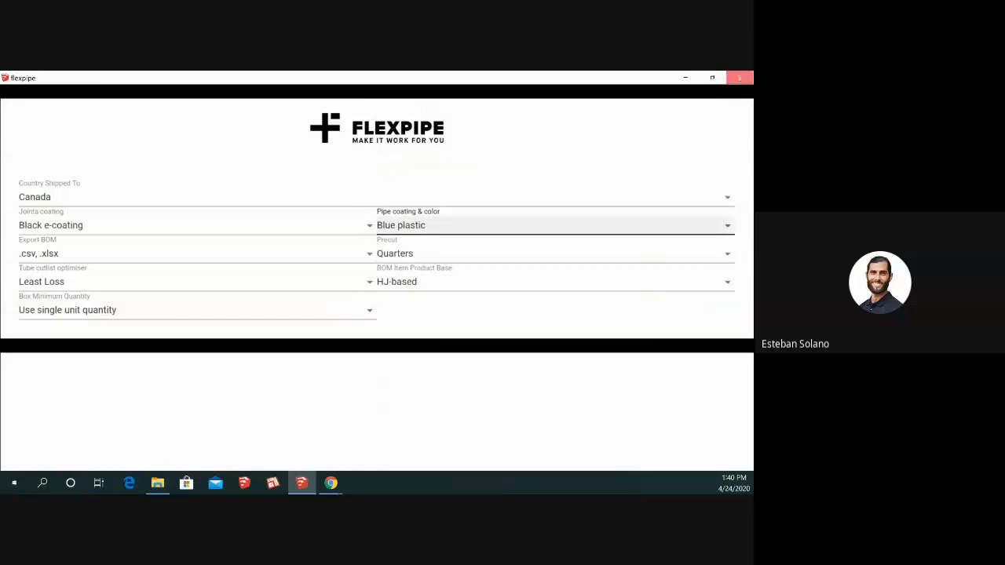
- Draw a horizontal centerline from the lower shelf's higher corner to the opposite post on one side of the frame
{"action": "key", "text": "l"}
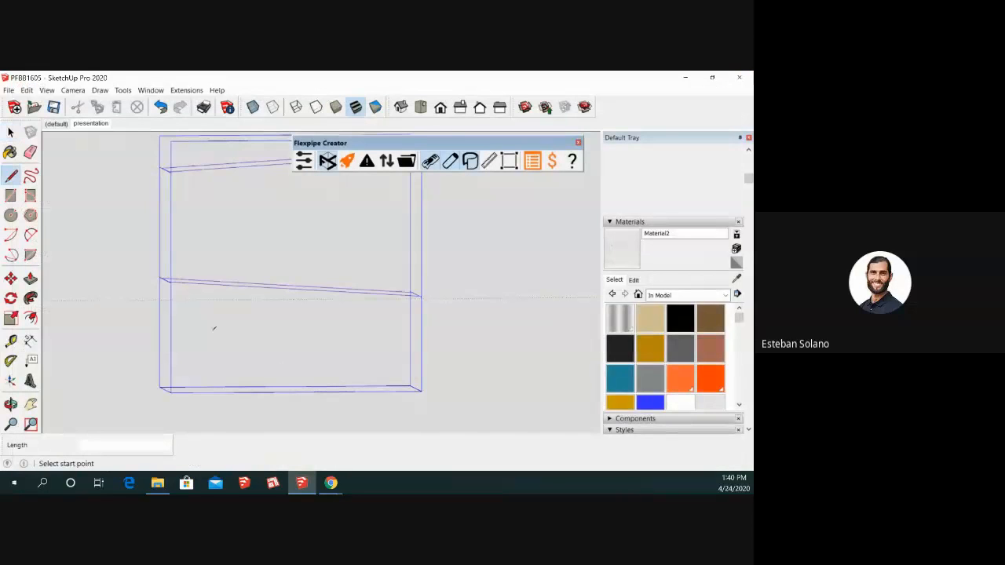
{"action": "scroll", "coordinate": [161, 279], "scroll_direction": "up", "scroll_amount": 5}
{"action": "left_click", "coordinate": [162, 279]}
{"action": "scroll", "coordinate": [236, 314], "scroll_direction": "down", "scroll_amount": 5}
{"action": "scroll", "coordinate": [413, 292], "scroll_direction": "up", "scroll_amount": 5}
{"action": "left_click", "coordinate": [413, 292]}
{"action": "key", "text": "space"}
- Draw a matching 48" horizontal centerline between the posts on the frame's other side at the lower shelf
{"action": "scroll", "coordinate": [451, 314], "scroll_direction": "down", "scroll_amount": 3}
{"action": "scroll", "coordinate": [450, 314], "scroll_direction": "down", "scroll_amount": 3}
{"action": "key", "text": "l"}
{"action": "scroll", "coordinate": [424, 324], "scroll_direction": "down", "scroll_amount": 2}
{"action": "scroll", "coordinate": [307, 298], "scroll_direction": "up", "scroll_amount": 3}
{"action": "left_click", "coordinate": [303, 305]}
{"action": "left_click", "coordinate": [519, 284]}
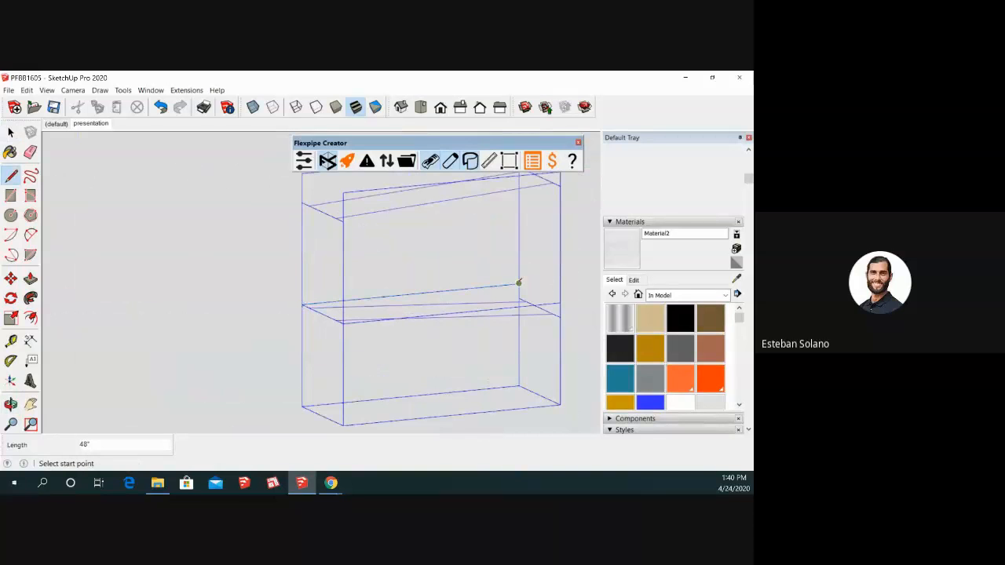
- Generate the Flexpipe pipes and joints from the rack's updated centerlines
{"action": "key", "text": "space"}
{"action": "scroll", "coordinate": [442, 278], "scroll_direction": "down", "scroll_amount": 2}
{"action": "left_click", "coordinate": [328, 161]}
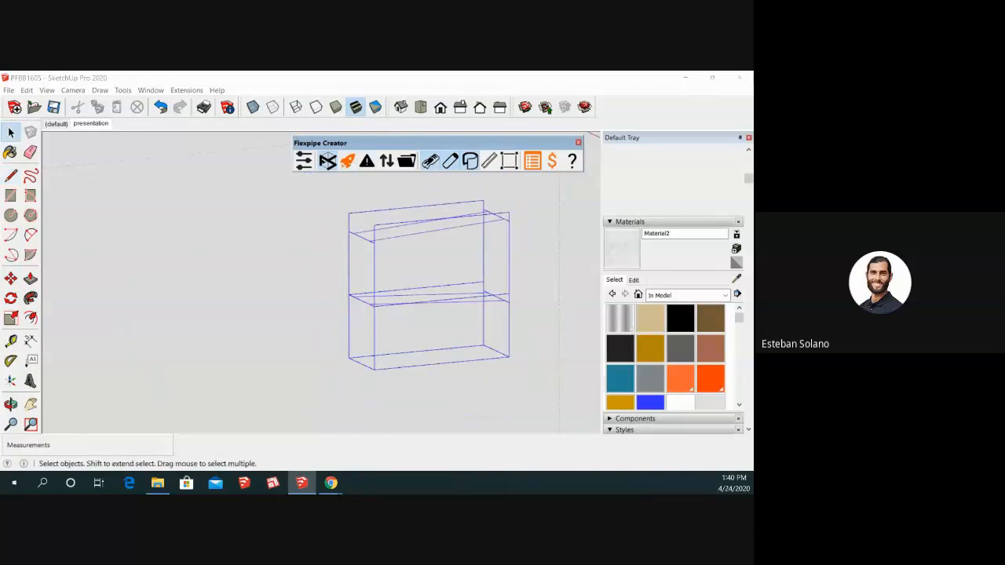
{"action": "left_click", "coordinate": [423, 303]}
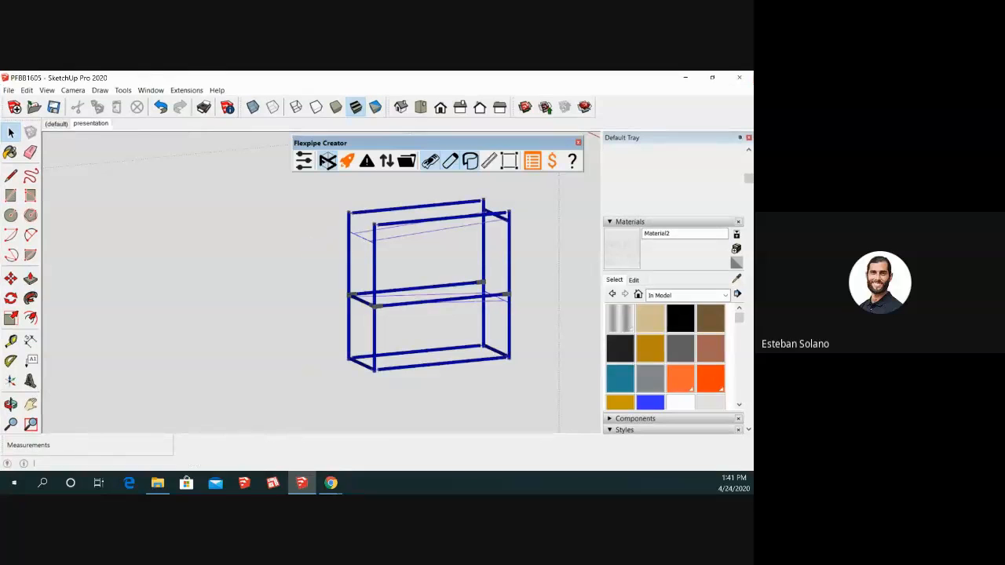
{"action": "left_click", "coordinate": [429, 161]}
{"action": "scroll", "coordinate": [165, 350], "scroll_direction": "down", "scroll_amount": 3}
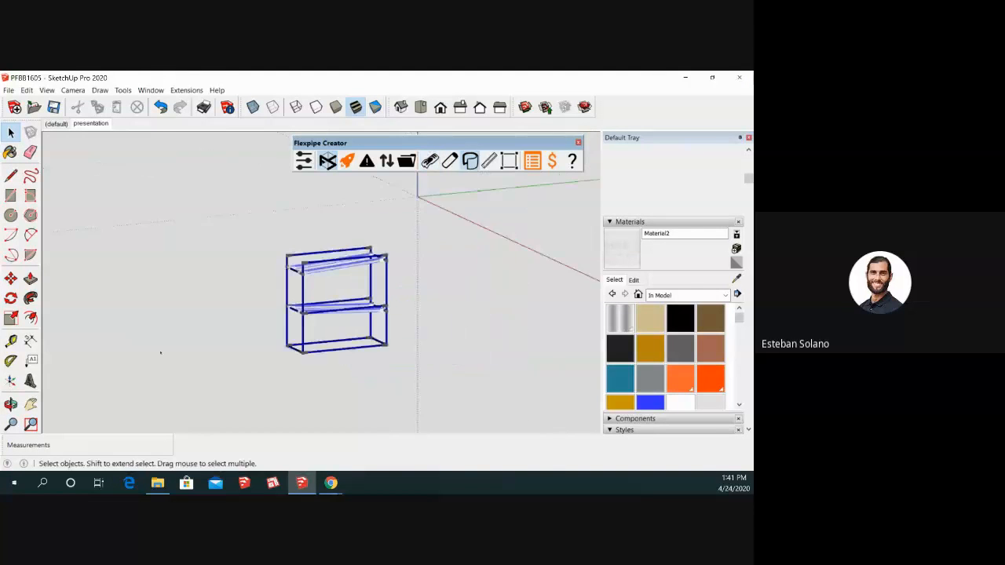
- Examine the rebuilt rack from several angles, comparing the horizontal side pipes with the sloped roller tracks and bins
{"action": "middle_click_drag", "start_coordinate": [160, 352], "coordinate": [290, 327]}
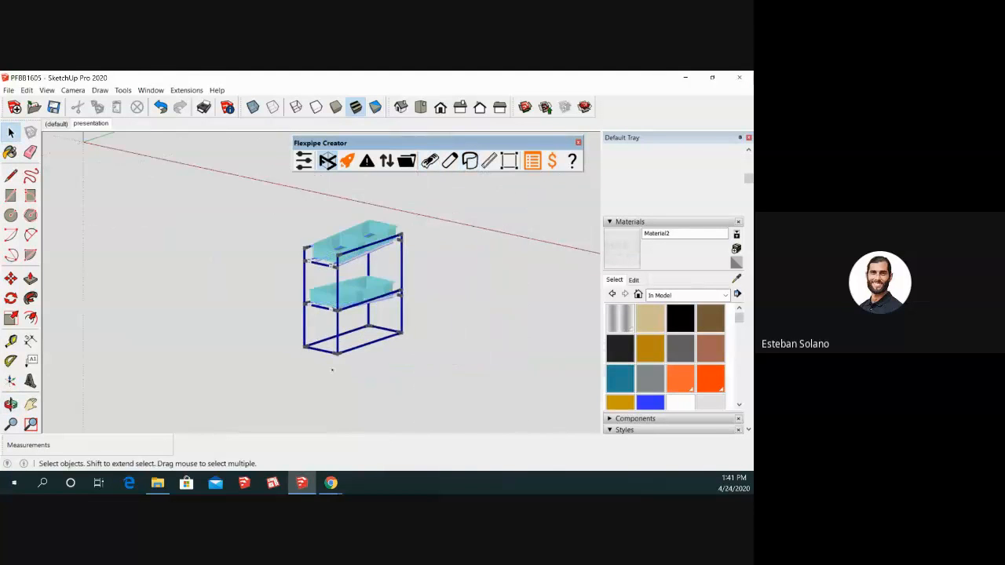
{"action": "scroll", "coordinate": [338, 369], "scroll_direction": "up", "scroll_amount": 3}
{"action": "scroll", "coordinate": [357, 362], "scroll_direction": "down", "scroll_amount": 3}
{"action": "scroll", "coordinate": [357, 362], "scroll_direction": "up", "scroll_amount": 4}
{"action": "middle_click_drag", "start_coordinate": [356, 362], "coordinate": [384, 353]}
{"action": "middle_click_drag", "start_coordinate": [421, 262], "coordinate": [376, 262]}
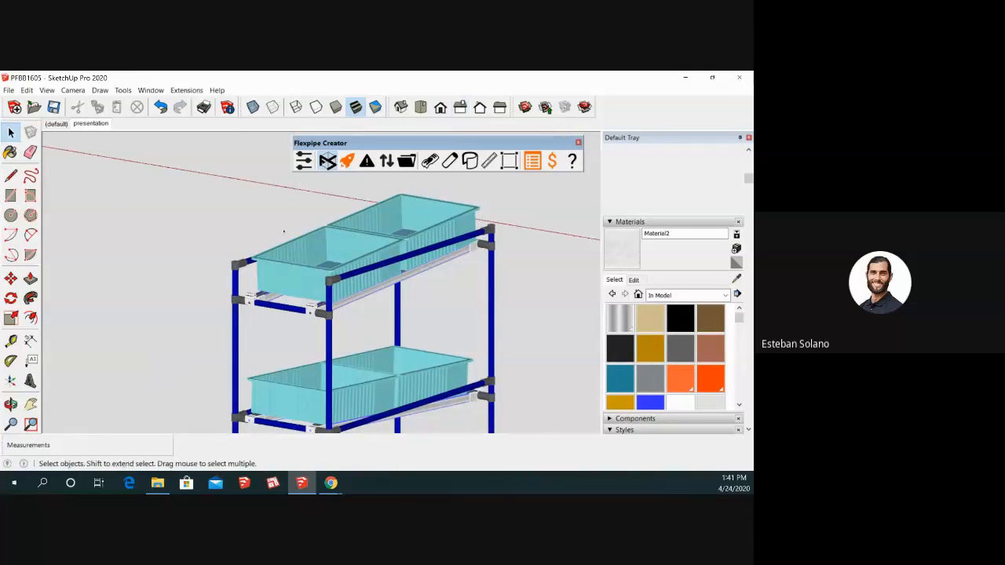
{"action": "scroll", "coordinate": [283, 232], "scroll_direction": "down", "scroll_amount": 5}
{"action": "middle_click_drag", "start_coordinate": [283, 231], "coordinate": [281, 275]}
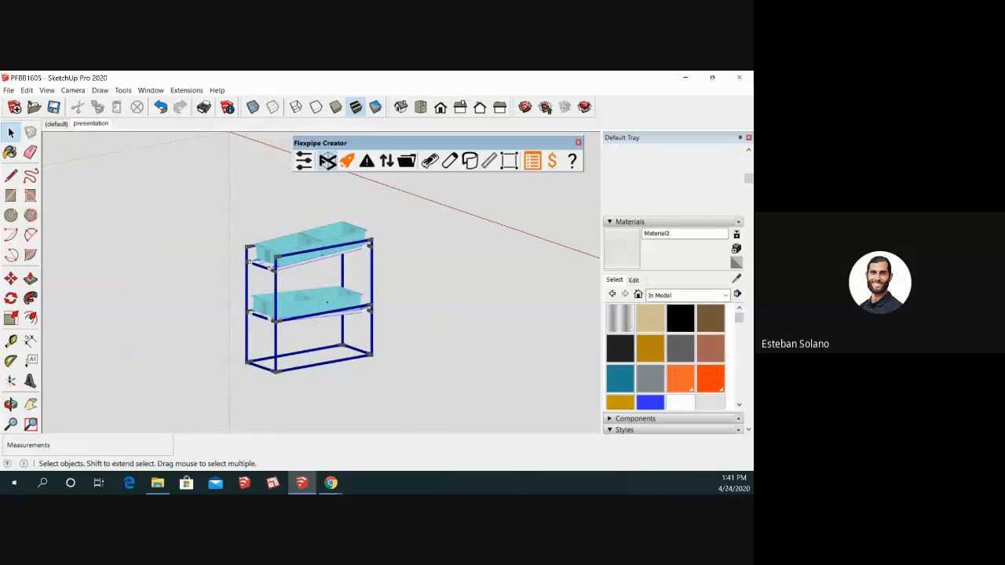
{"action": "middle_click_drag", "start_coordinate": [321, 259], "coordinate": [317, 267]}
{"action": "scroll", "coordinate": [304, 258], "scroll_direction": "up", "scroll_amount": 2}
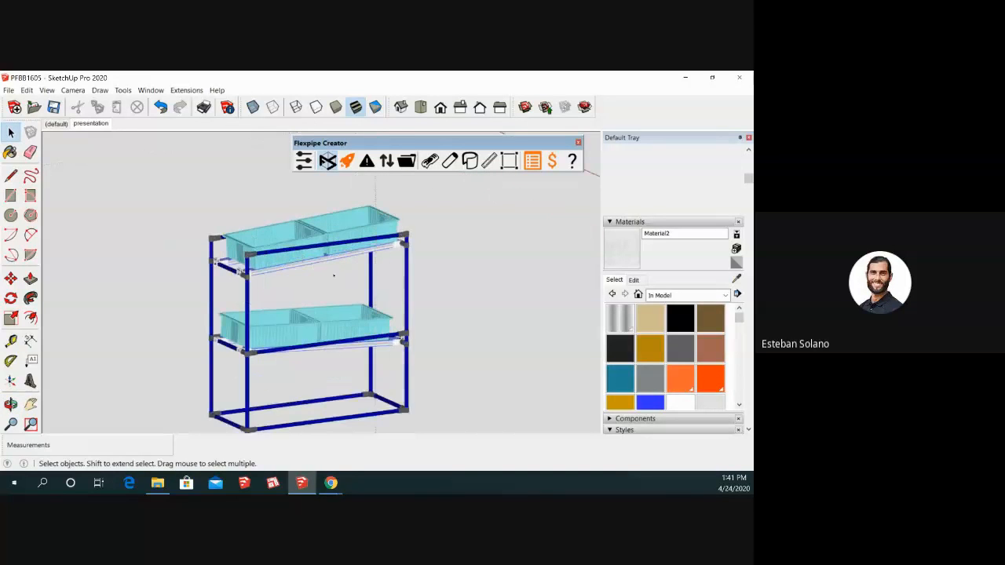
{"action": "scroll", "coordinate": [334, 275], "scroll_direction": "down", "scroll_amount": 2}
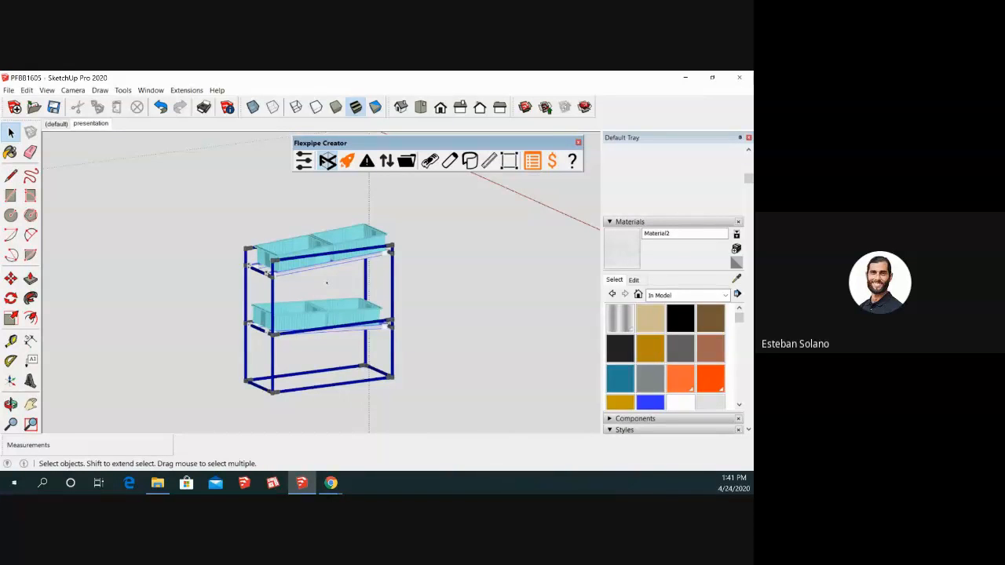
{"action": "scroll", "coordinate": [341, 262], "scroll_direction": "up", "scroll_amount": 3}
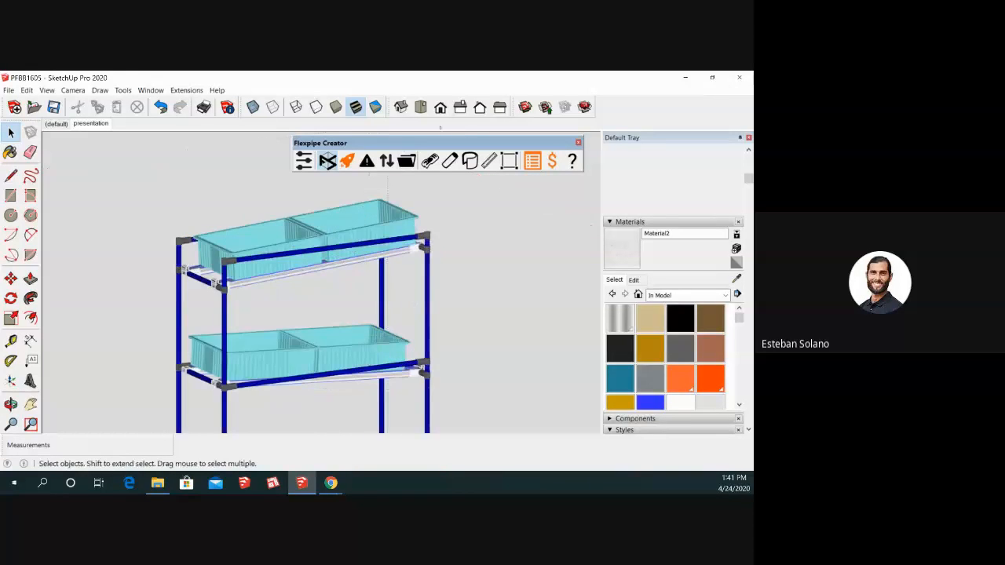
{"action": "middle_click_drag", "start_coordinate": [350, 275], "coordinate": [359, 217]}
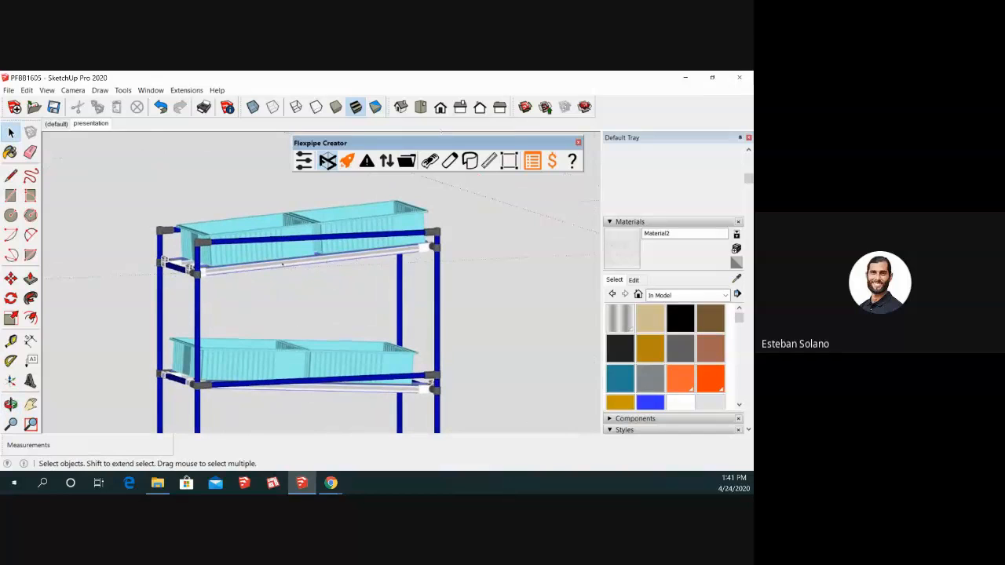
{"action": "mouse_move", "coordinate": [318, 269]}
{"action": "middle_mouse_down"}
{"action": "mouse_move", "coordinate": [330, 292]}
{"action": "mouse_move", "coordinate": [319, 289]}
{"action": "middle_mouse_up"}
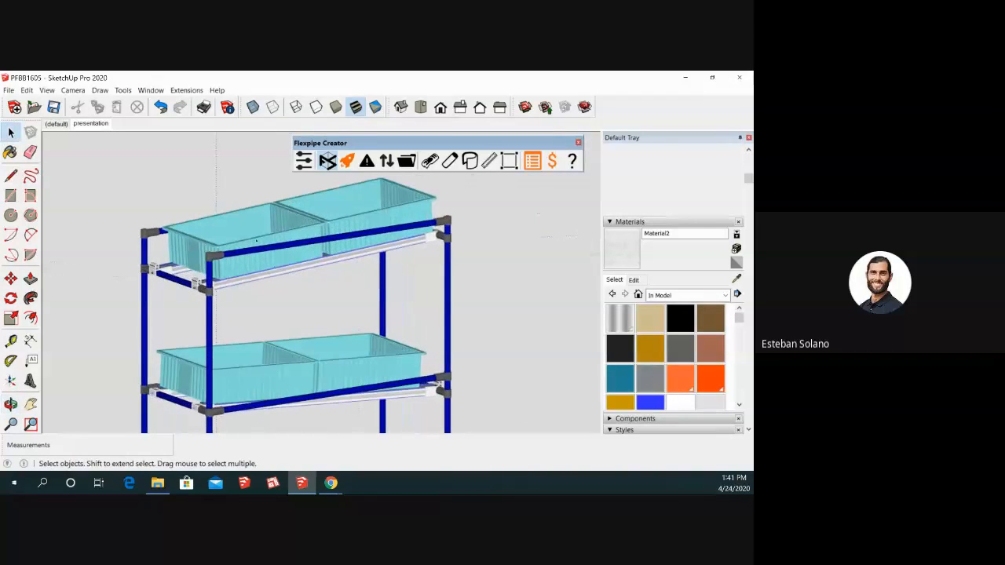
{"action": "scroll", "coordinate": [312, 248], "scroll_direction": "down", "scroll_amount": 4}
{"action": "scroll", "coordinate": [377, 326], "scroll_direction": "up", "scroll_amount": 3}
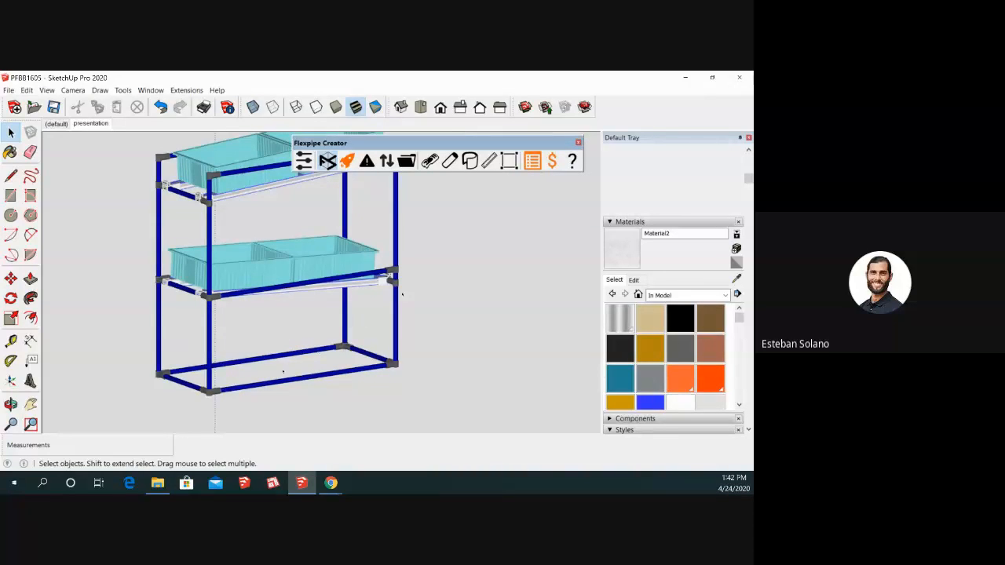
- Show the rack from the right side and hide its pipes and joints, leaving the centerlines and bins
{"action": "left_click", "coordinate": [461, 107]}
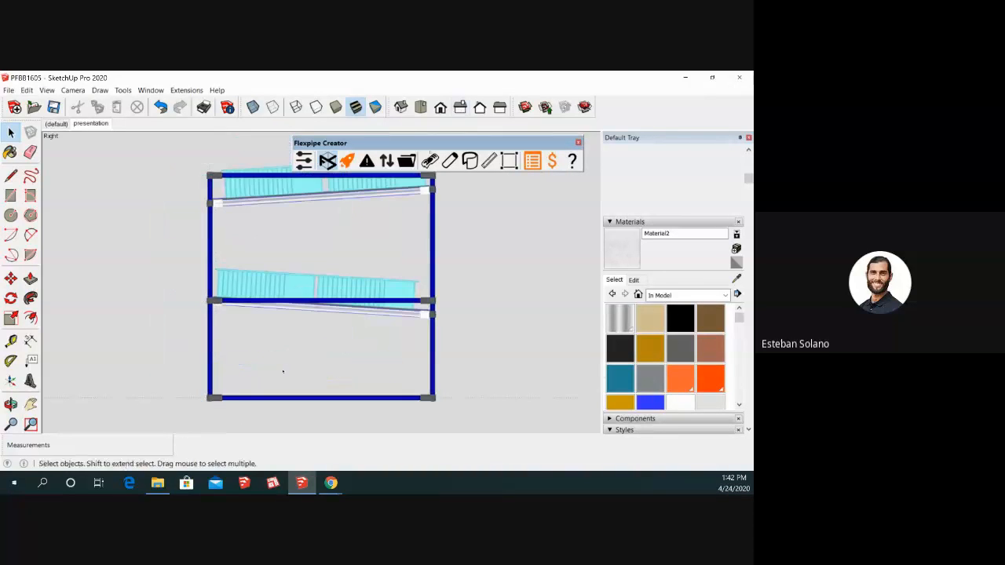
{"action": "left_click", "coordinate": [282, 372]}
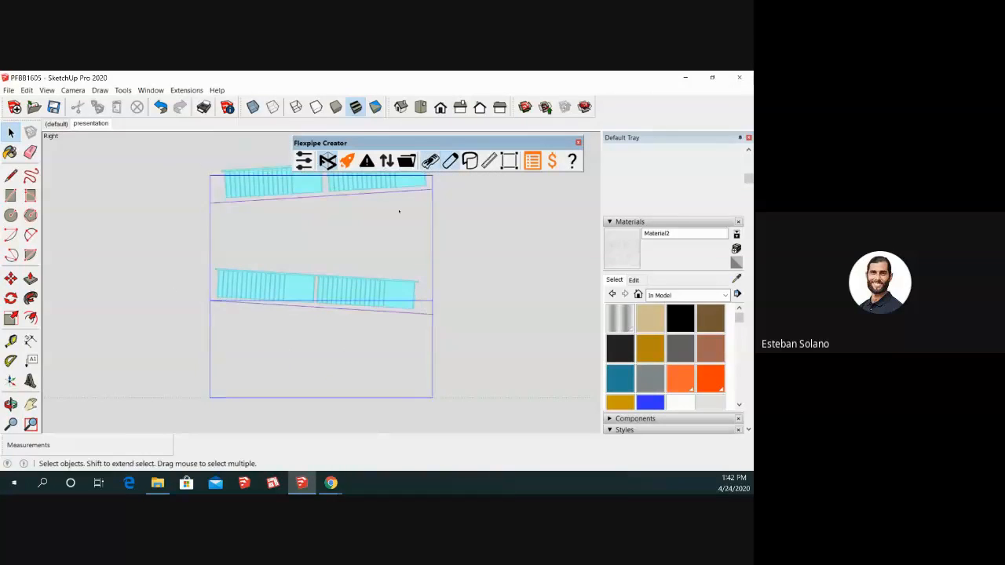
{"action": "scroll", "coordinate": [367, 321], "scroll_direction": "down", "scroll_amount": 2}
{"action": "middle_click_drag", "start_coordinate": [362, 318], "coordinate": [429, 348]}
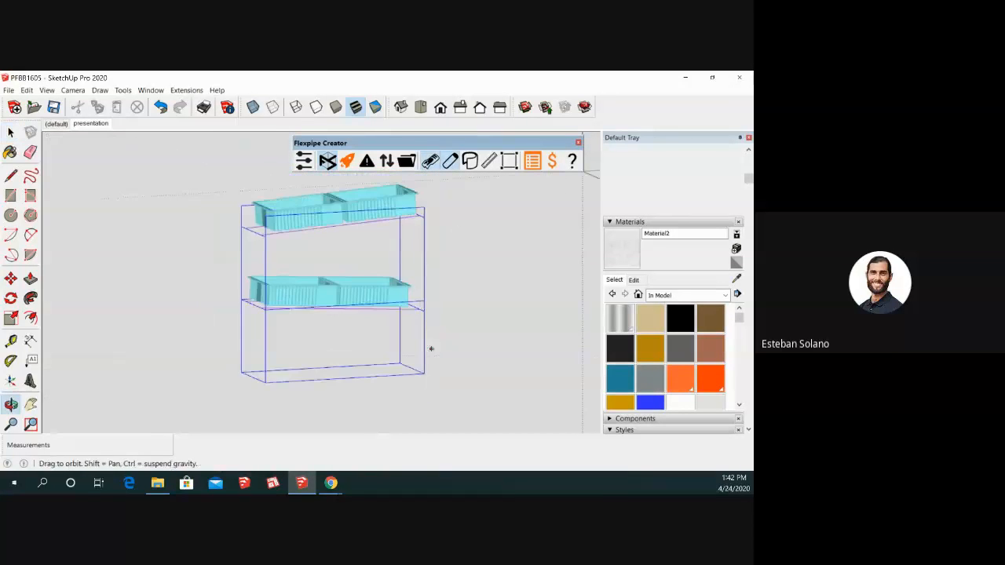
- Place guides 12" above the frame's long bottom edge and 12" in from its corner post
{"action": "scroll", "coordinate": [406, 388], "scroll_direction": "up", "scroll_amount": 5}
{"action": "key", "text": "t"}
{"action": "left_click", "coordinate": [398, 355]}
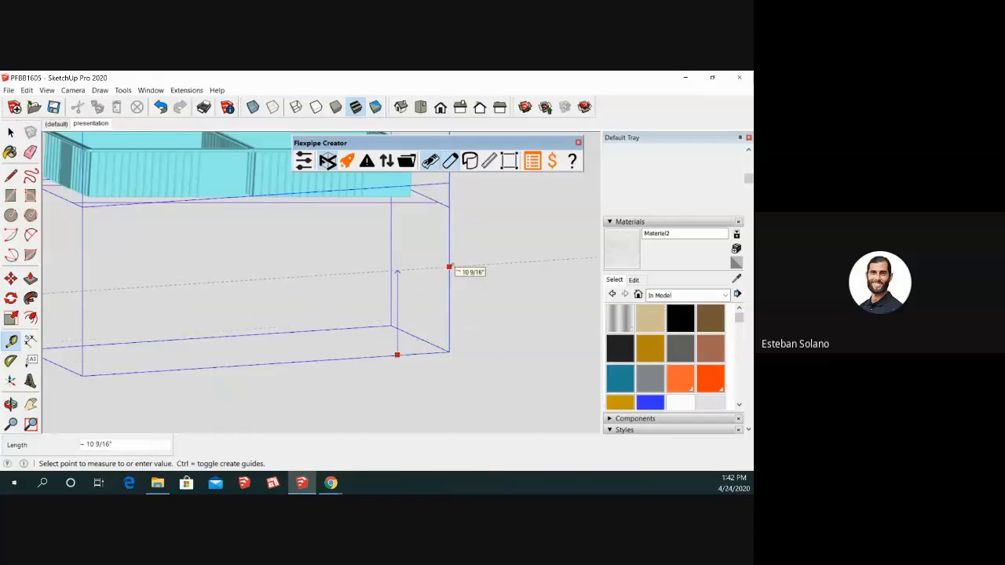
{"action": "type", "text": "12"}
{"action": "key", "text": "Return"}
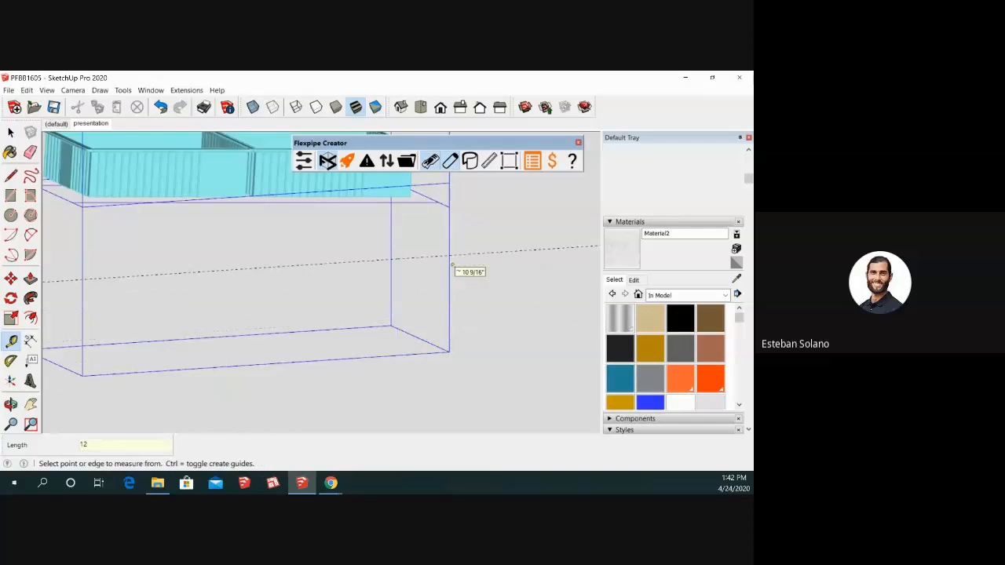
{"action": "left_click", "coordinate": [449, 271]}
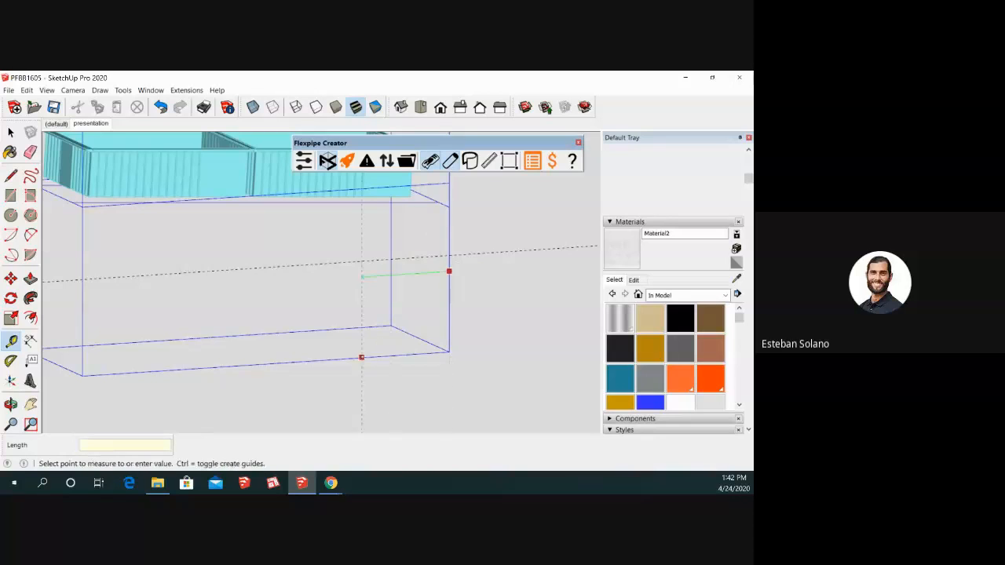
{"action": "type", "text": "12"}
{"action": "key", "text": "Return"}
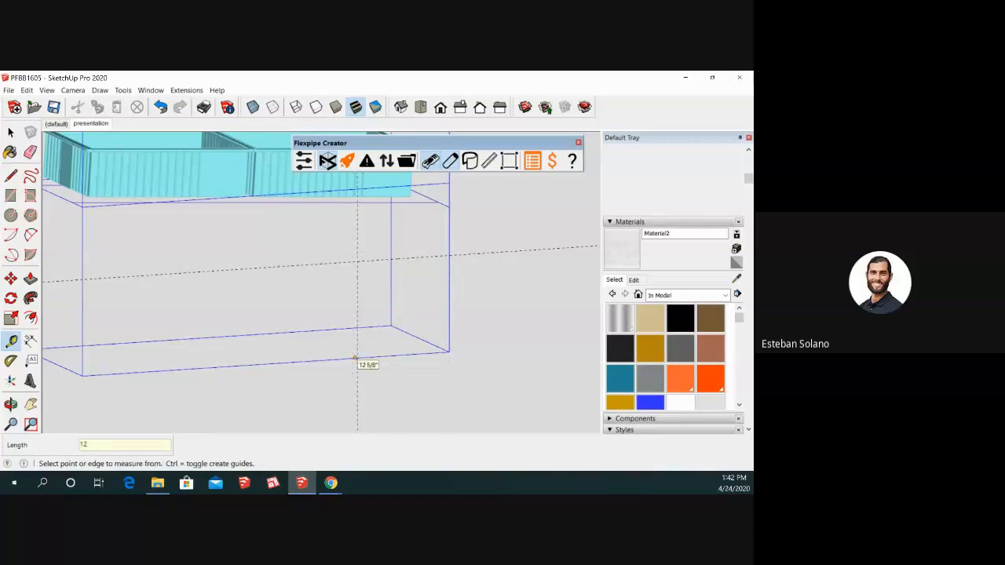
- Draw a diagonal brace centerline between the guide points on the long bottom edge and the corner post
{"action": "key", "text": "space"}
{"action": "key", "text": "l"}
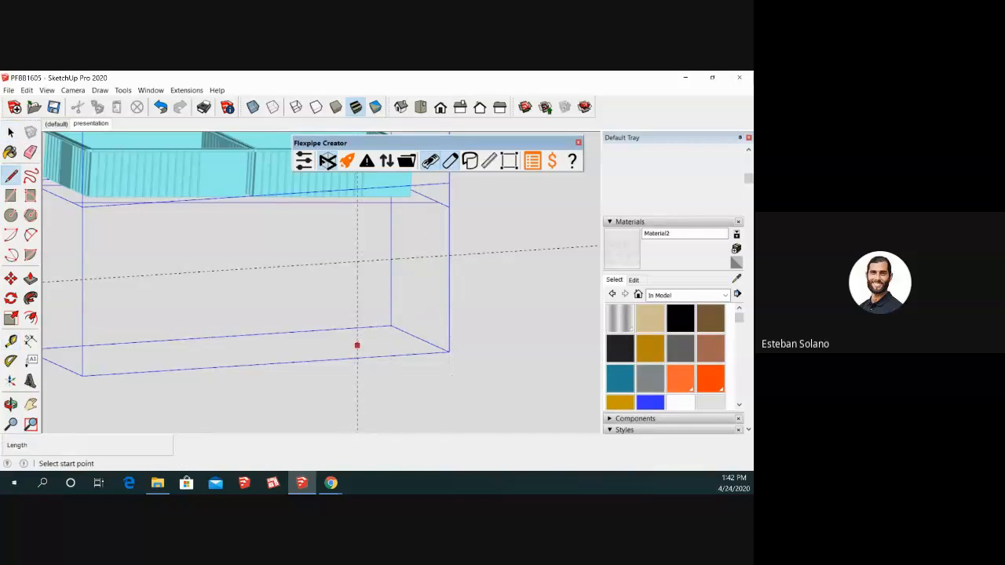
{"action": "left_click", "coordinate": [355, 359]}
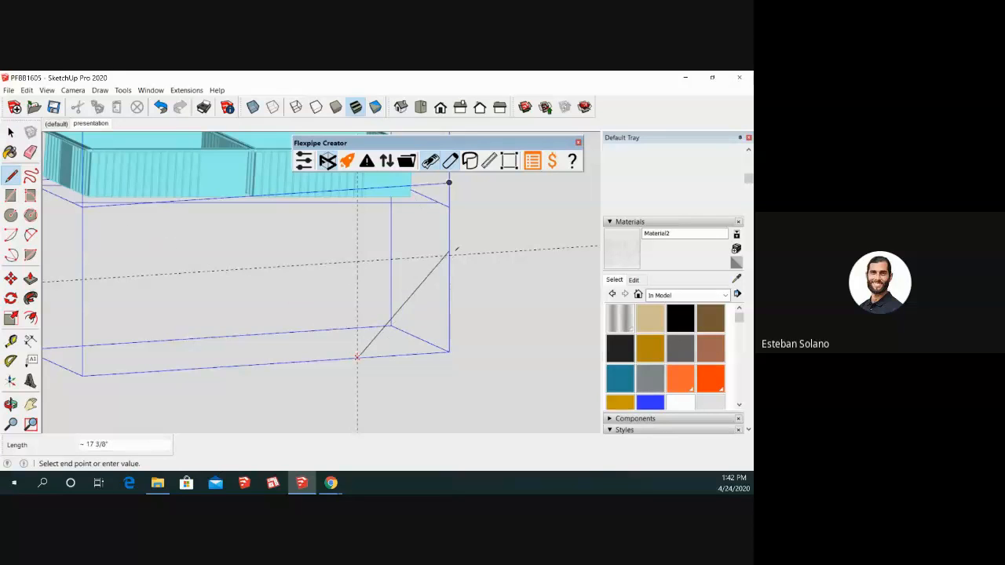
{"action": "left_click", "coordinate": [449, 255]}
{"action": "key", "text": "space"}
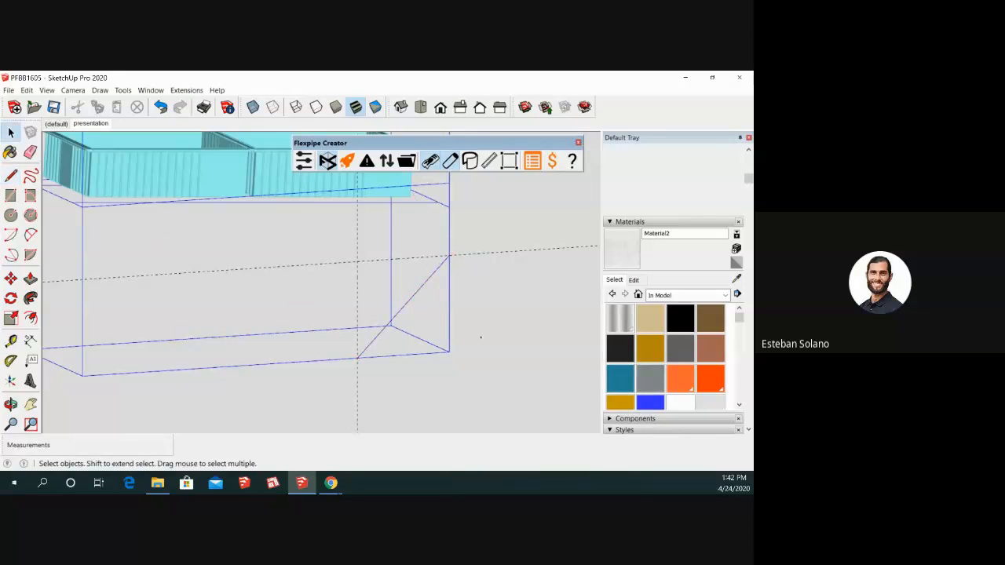
- Check the edge segments around the brace by selecting them and delete the two construction guides
{"action": "left_click", "coordinate": [447, 233]}
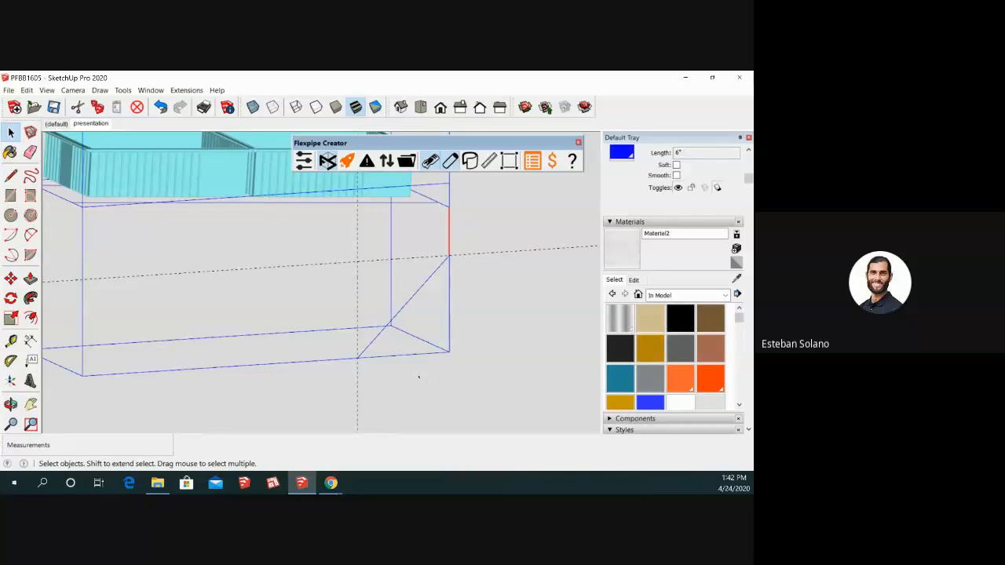
{"action": "left_click_drag", "start_coordinate": [202, 353], "coordinate": [203, 354]}
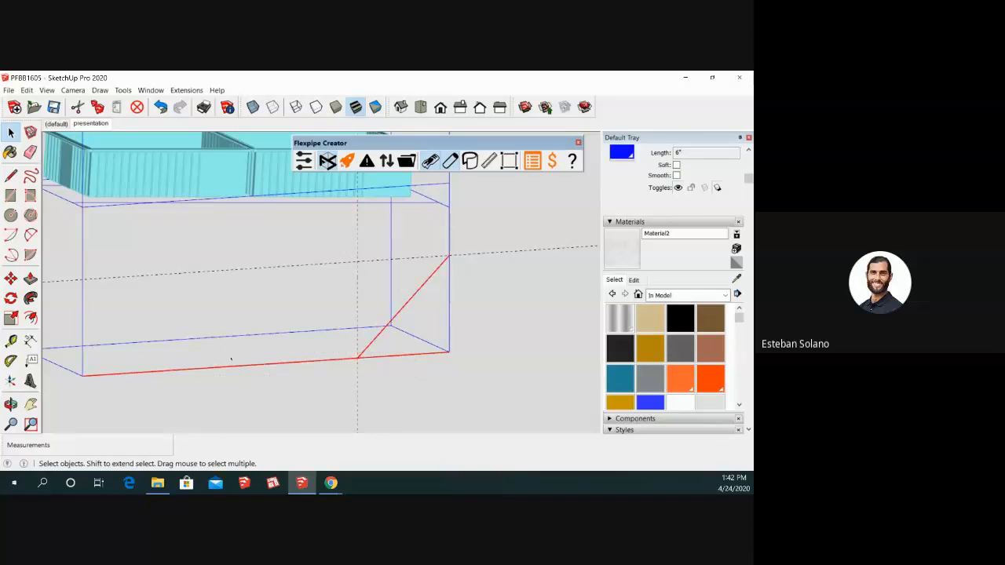
{"action": "left_click", "coordinate": [418, 391]}
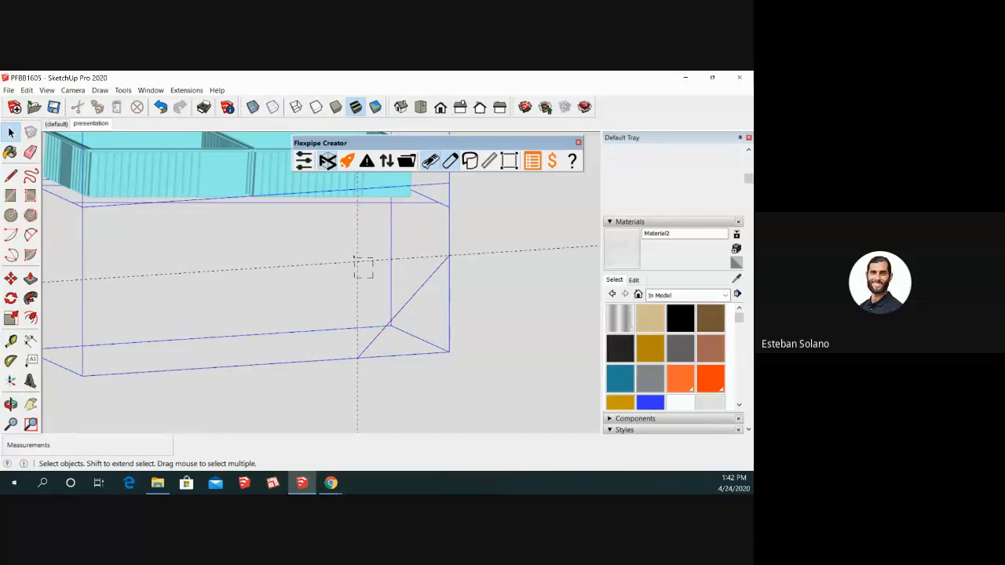
{"action": "left_click_drag", "start_coordinate": [354, 257], "coordinate": [346, 245]}
{"action": "key", "text": "Delete"}
- Copy the diagonal brace centerline 20" across to the frame's opposite side
{"action": "left_click", "coordinate": [417, 278]}
{"action": "key", "text": "m"}
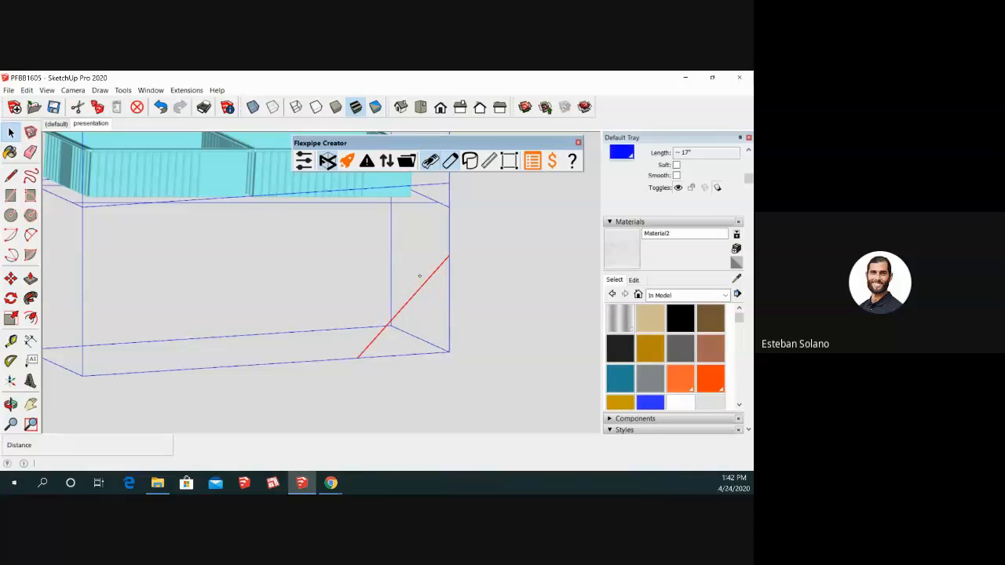
{"action": "key", "text": "ctrl"}
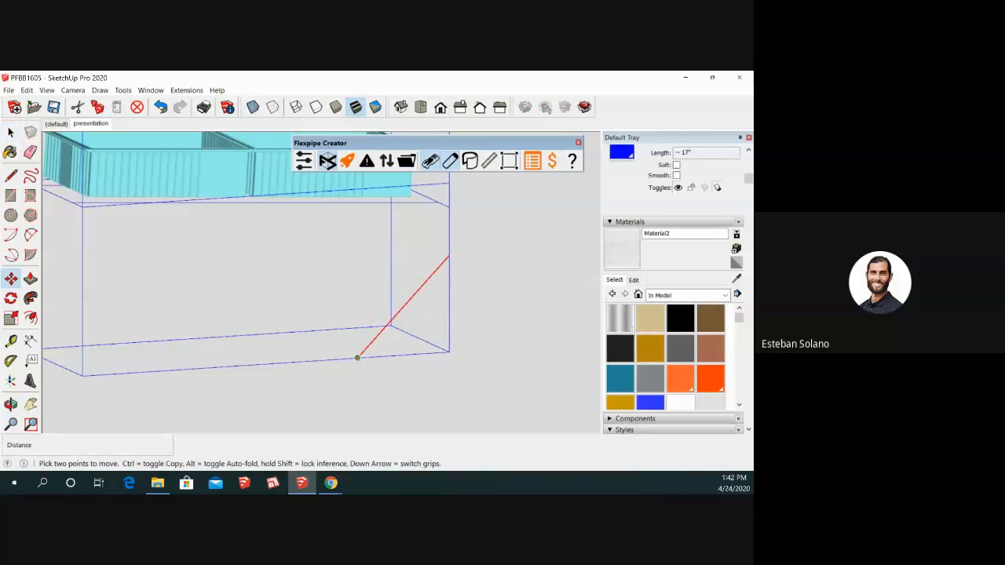
{"action": "left_click", "coordinate": [357, 358]}
{"action": "type", "text": "20\""}
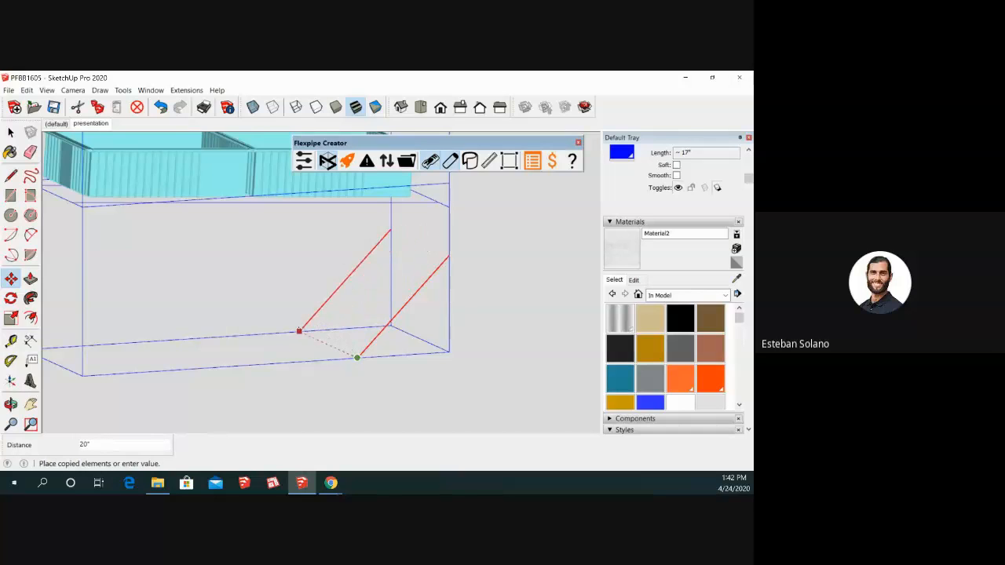
{"action": "key", "text": "Return"}
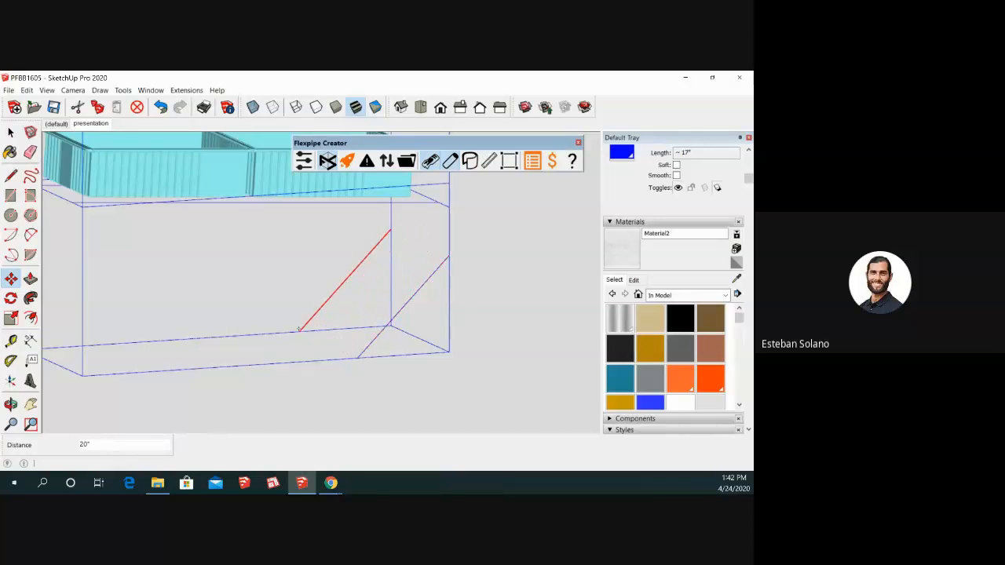
{"action": "key", "text": "space"}
{"action": "scroll", "coordinate": [308, 293], "scroll_direction": "down", "scroll_amount": 3}
{"action": "left_click", "coordinate": [308, 293]}
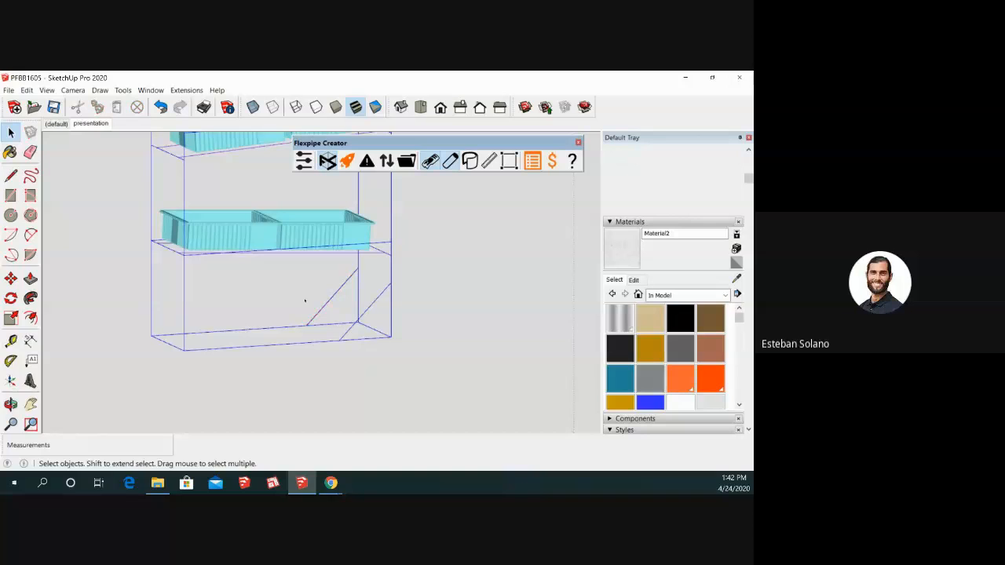
{"action": "key", "text": "l"}
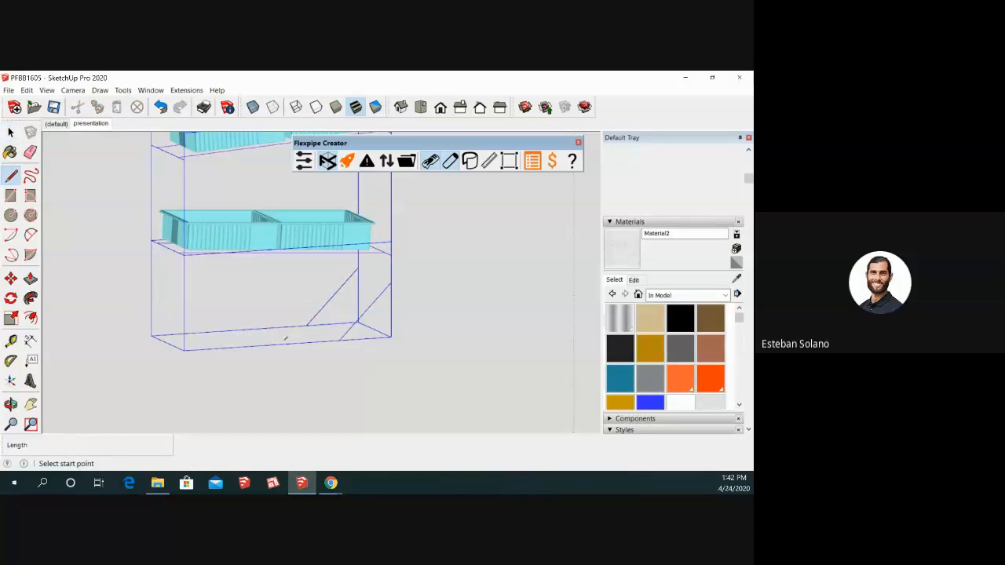
{"action": "key", "text": "space"}
{"action": "scroll", "coordinate": [319, 306], "scroll_direction": "down", "scroll_amount": 3}
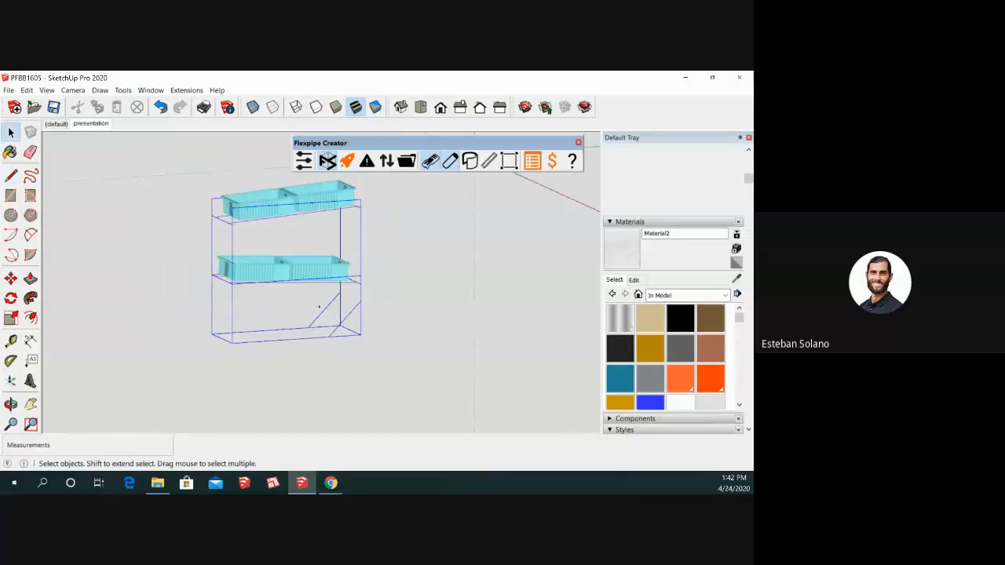
{"action": "scroll", "coordinate": [304, 281], "scroll_direction": "up", "scroll_amount": 1}
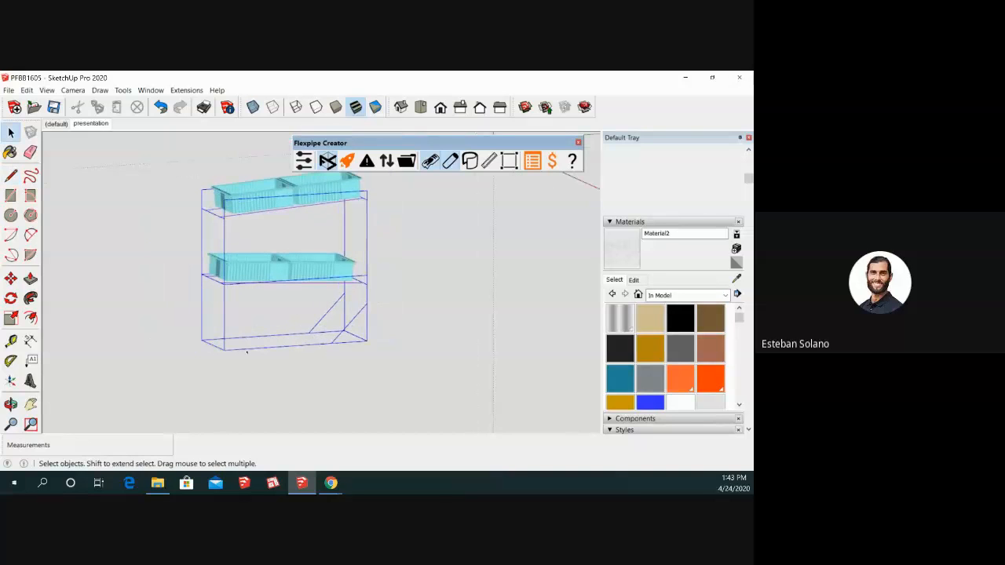
- Place a guide along the base's short edge and copy it 48" to the opposite end, divided by 2 for a mid-length guide
{"action": "key", "text": "t"}
{"action": "scroll", "coordinate": [235, 350], "scroll_direction": "up", "scroll_amount": 3}
{"action": "left_click", "coordinate": [189, 342]}
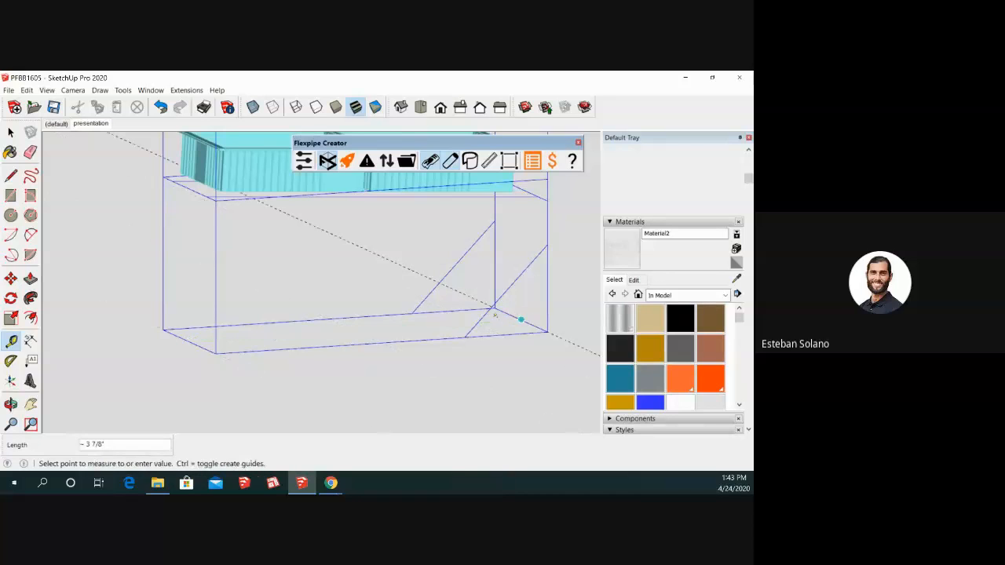
{"action": "key", "text": "space"}
{"action": "key", "text": "m"}
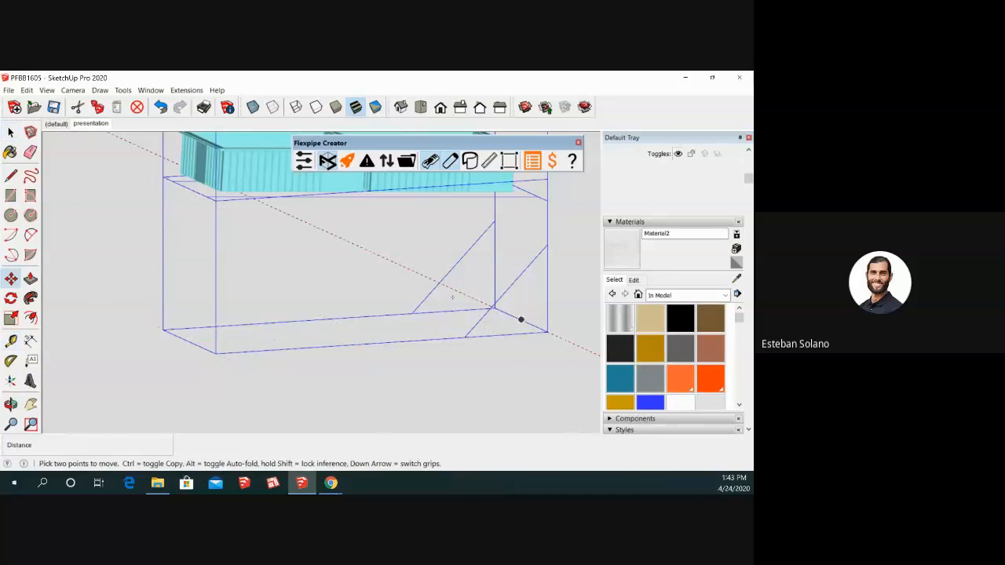
{"action": "left_click", "coordinate": [495, 308]}
{"action": "key", "text": "ctrl"}
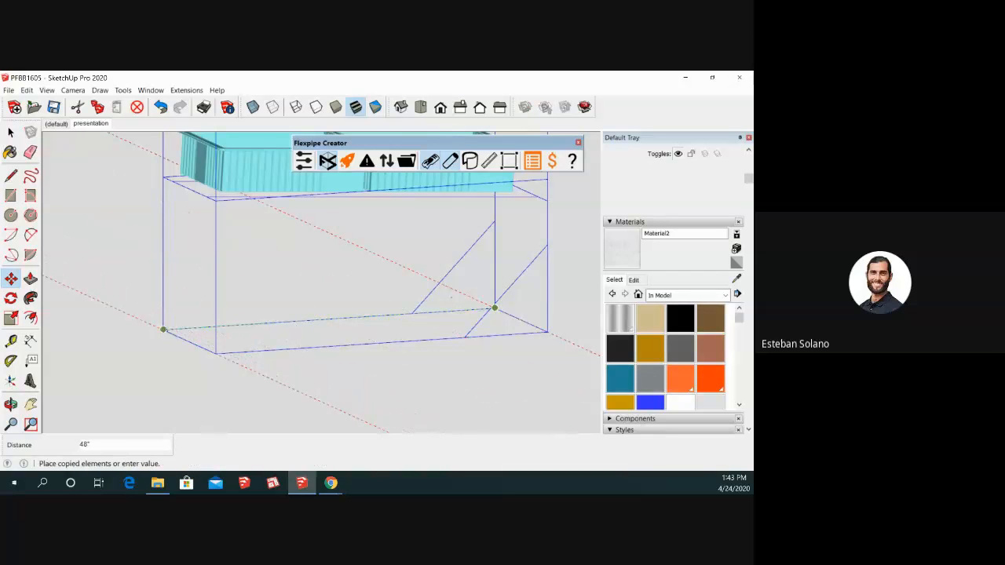
{"action": "left_click", "coordinate": [165, 330]}
{"action": "type", "text": "/2"}
{"action": "key", "text": "Return"}
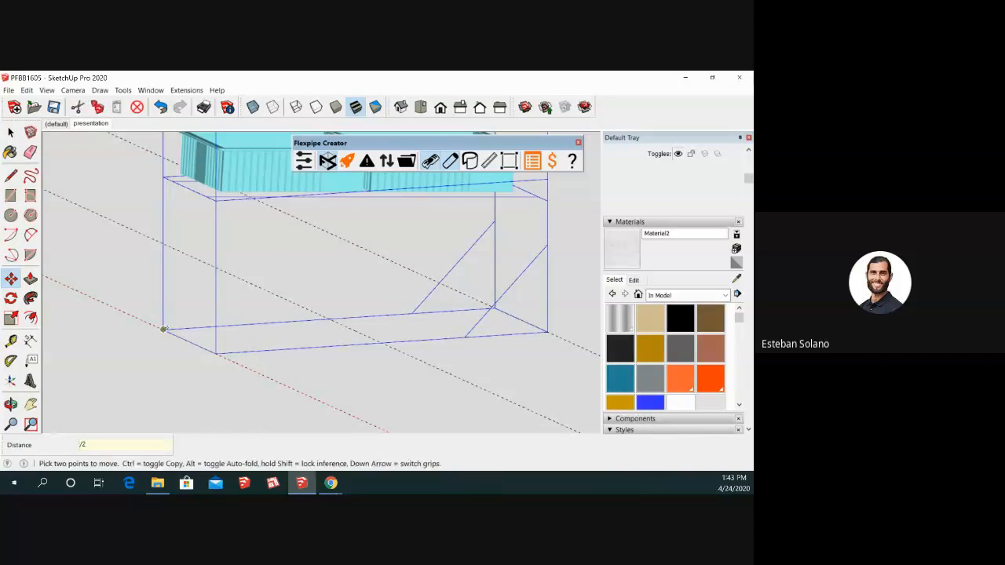
{"action": "key", "text": "space"}
{"action": "scroll", "coordinate": [412, 327], "scroll_direction": "down", "scroll_amount": 1}
{"action": "middle_click_drag", "start_coordinate": [488, 300], "coordinate": [409, 308]}
{"action": "left_click", "coordinate": [413, 310]}
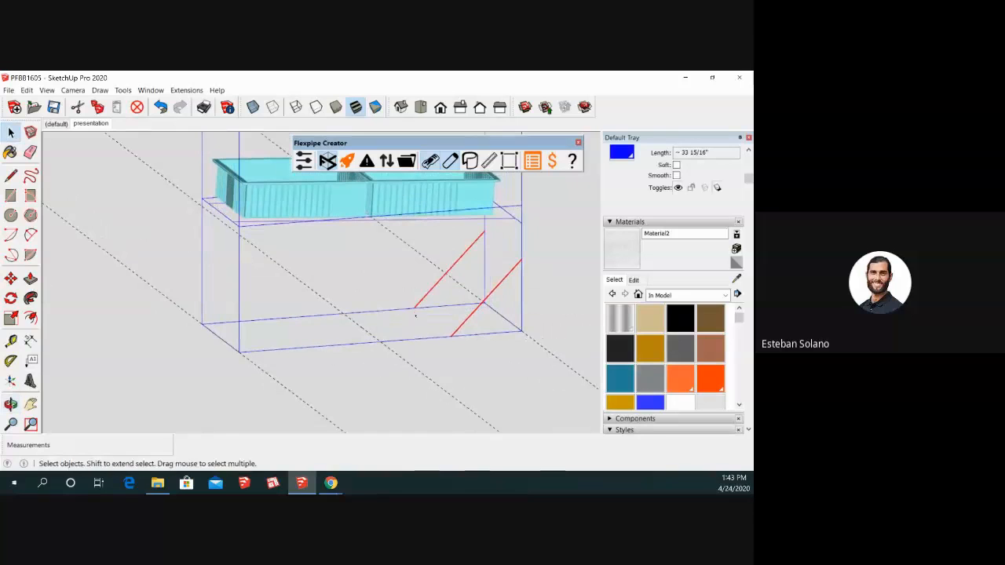
{"action": "key", "text": "q"}
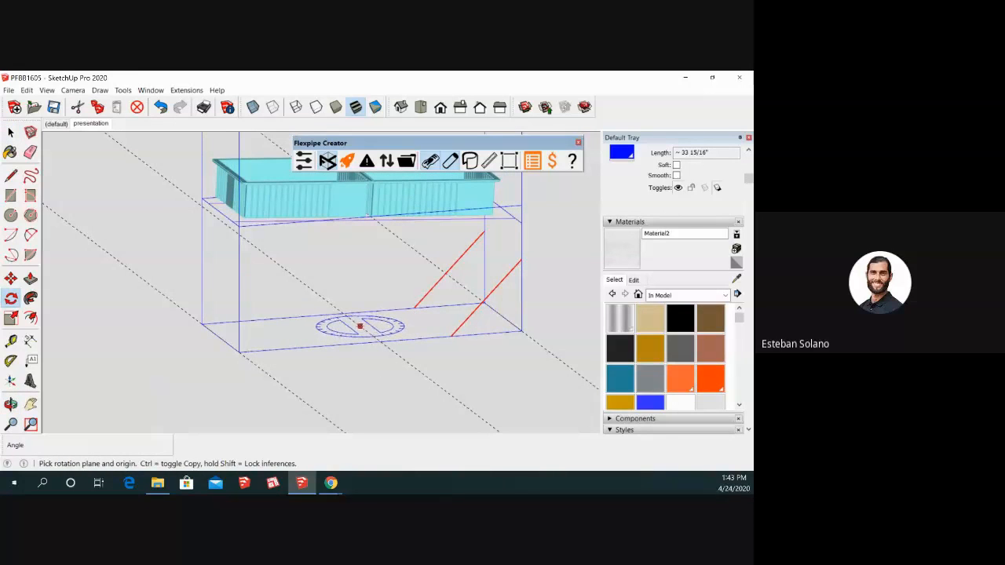
{"action": "key", "text": "space"}
- Place a guide along the frame's long bottom edge
{"action": "key", "text": "t"}
{"action": "left_click", "coordinate": [329, 314]}
{"action": "key", "text": "Escape"}
{"action": "key", "text": "space"}
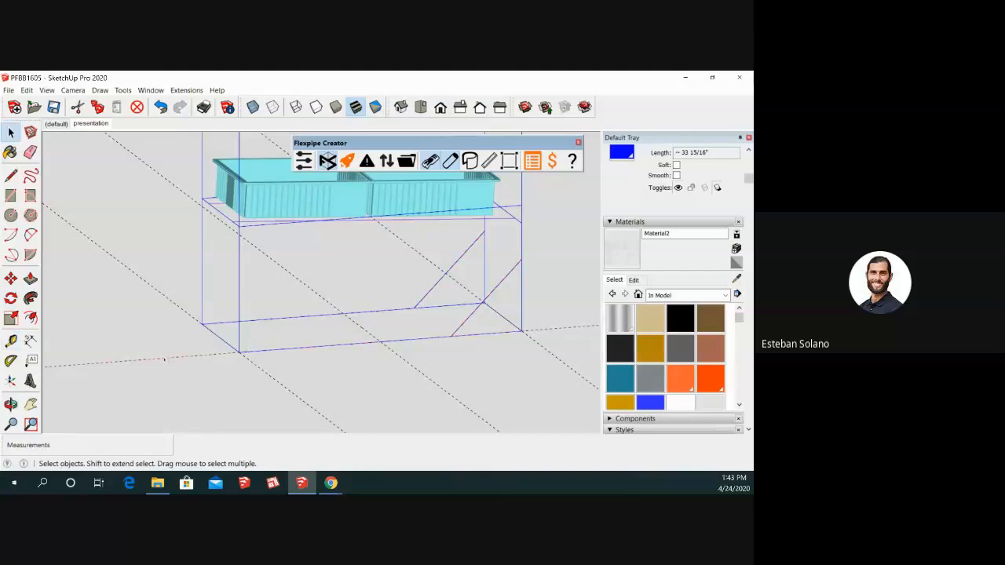
- Try to copy the long-edge guide across to the opposite bottom edge, divided by 5
{"action": "key", "text": "m"}
{"action": "left_click", "coordinate": [238, 352]}
{"action": "key", "text": "ctrl"}
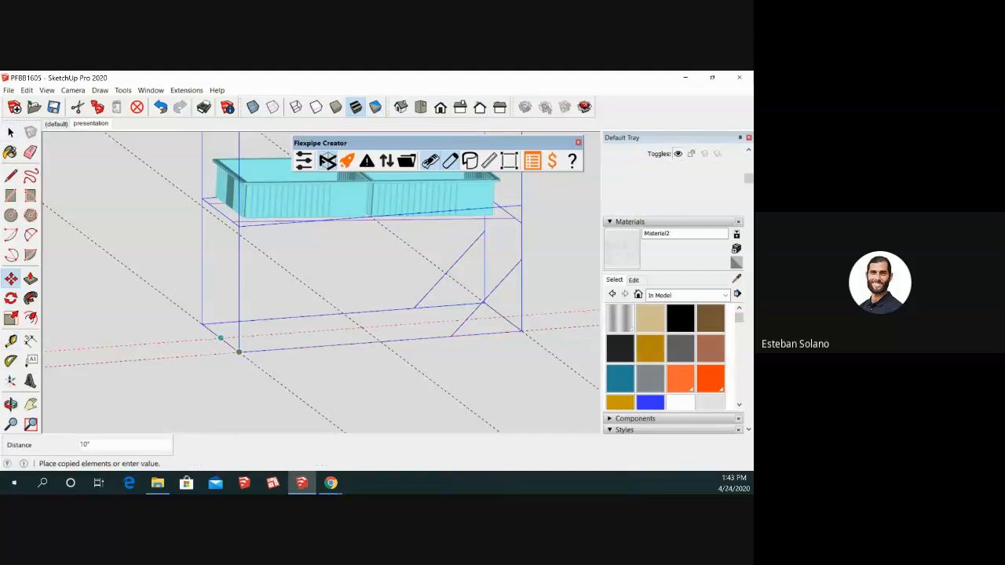
{"action": "left_click", "coordinate": [201, 324]}
{"action": "type", "text": "/5"}
{"action": "key", "text": "Return"}
{"action": "key", "text": "ctrl+z"}
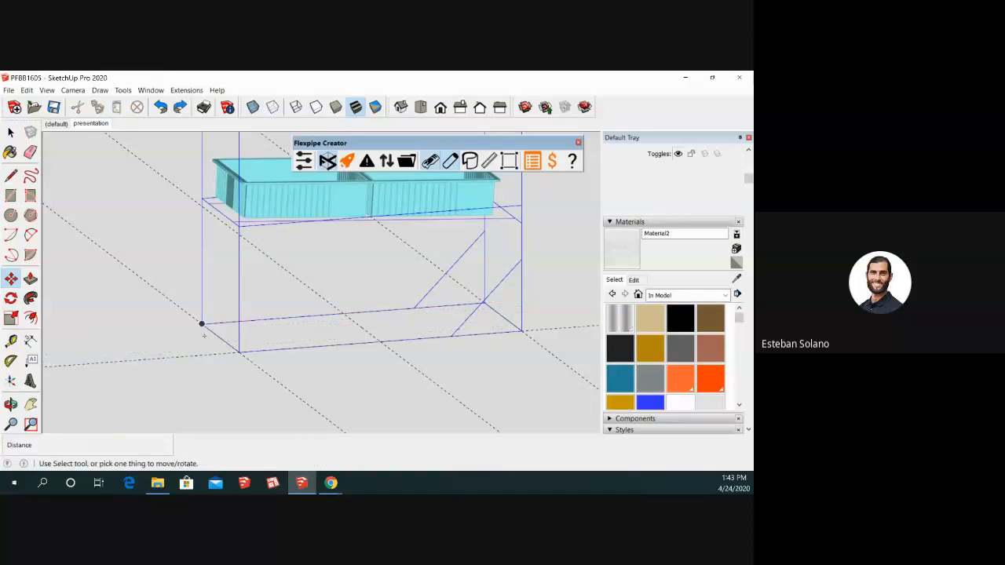
{"action": "key", "text": "space"}
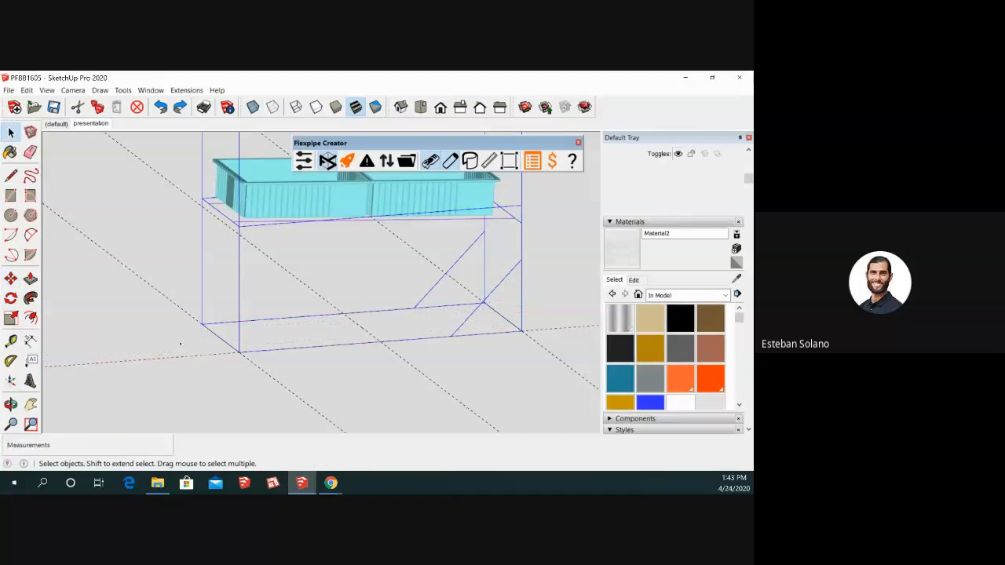
- Copy the long-edge guide across to the opposite bottom edge, divided by 2 to mark the base's midline
{"action": "key", "text": "m"}
{"action": "left_click", "coordinate": [239, 351]}
{"action": "key", "text": "ctrl"}
{"action": "left_click", "coordinate": [202, 323]}
{"action": "type", "text": "/2"}
{"action": "key", "text": "Return"}
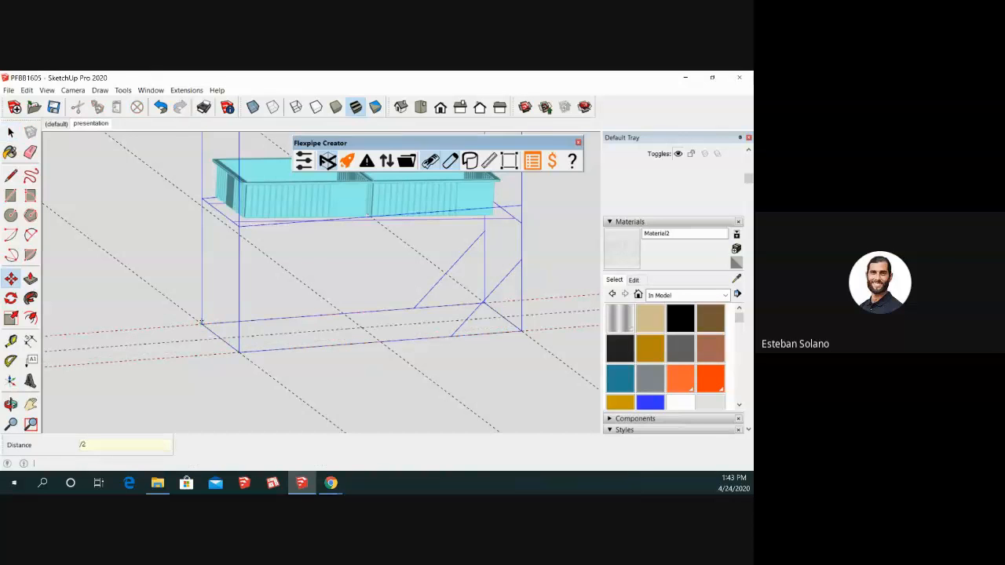
{"action": "key", "text": "space"}
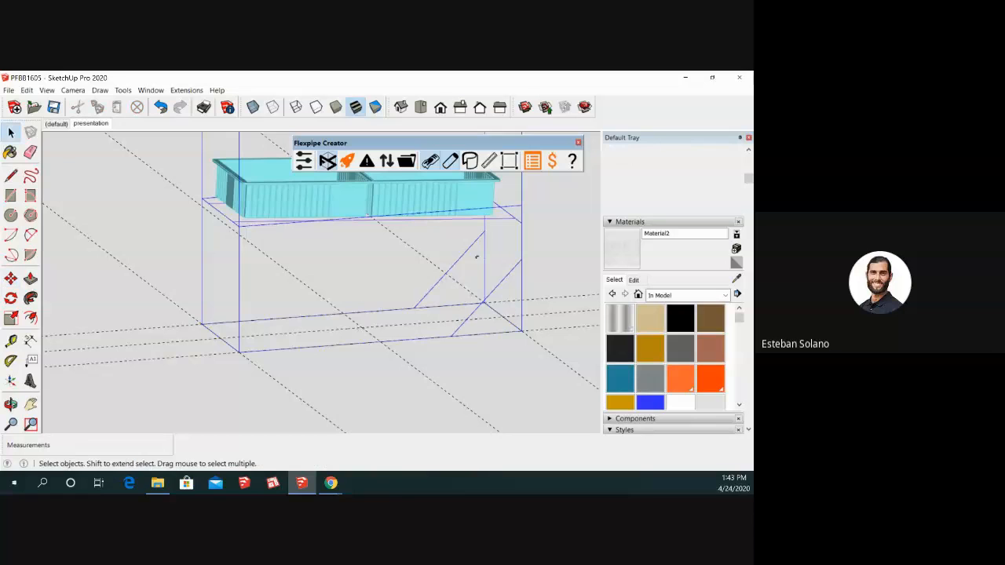
- Rotate-copy both diagonal brace centerlines 180° around the intersection of the two middle guides at the base
{"action": "left_click", "coordinate": [464, 254]}
{"action": "left_click", "coordinate": [503, 280], "text": "shift"}
{"action": "key", "text": "q"}
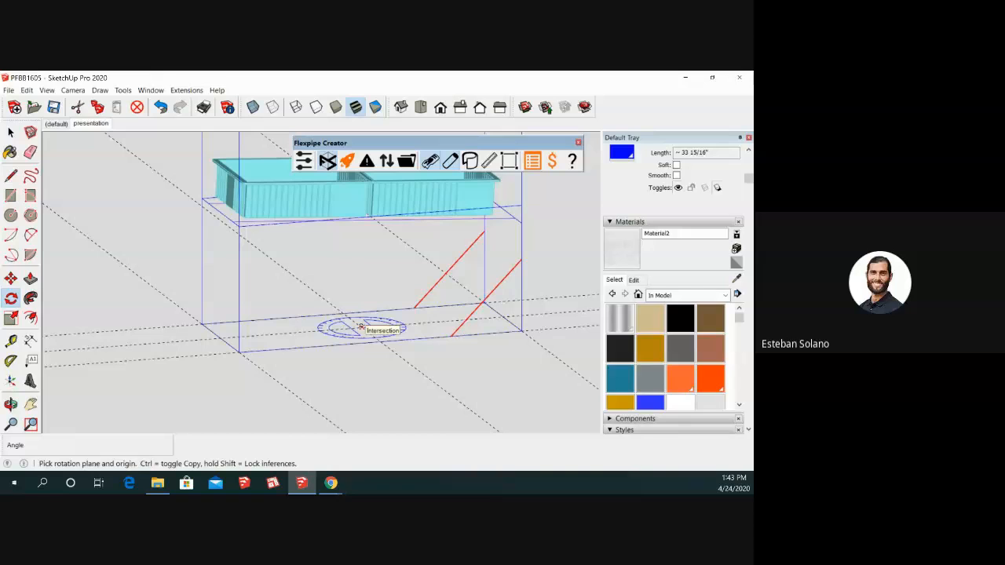
{"action": "left_click", "coordinate": [360, 326]}
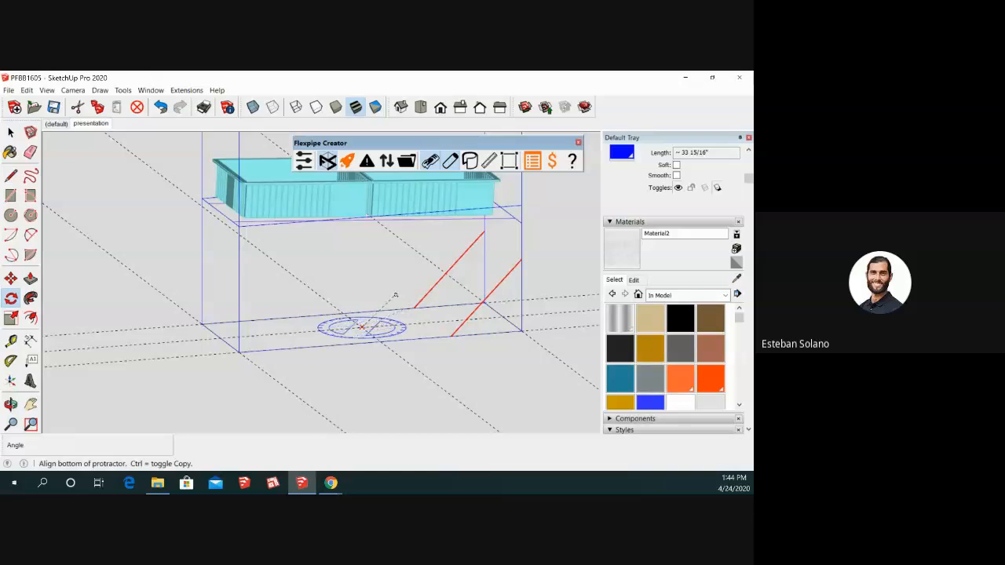
{"action": "left_click", "coordinate": [504, 317]}
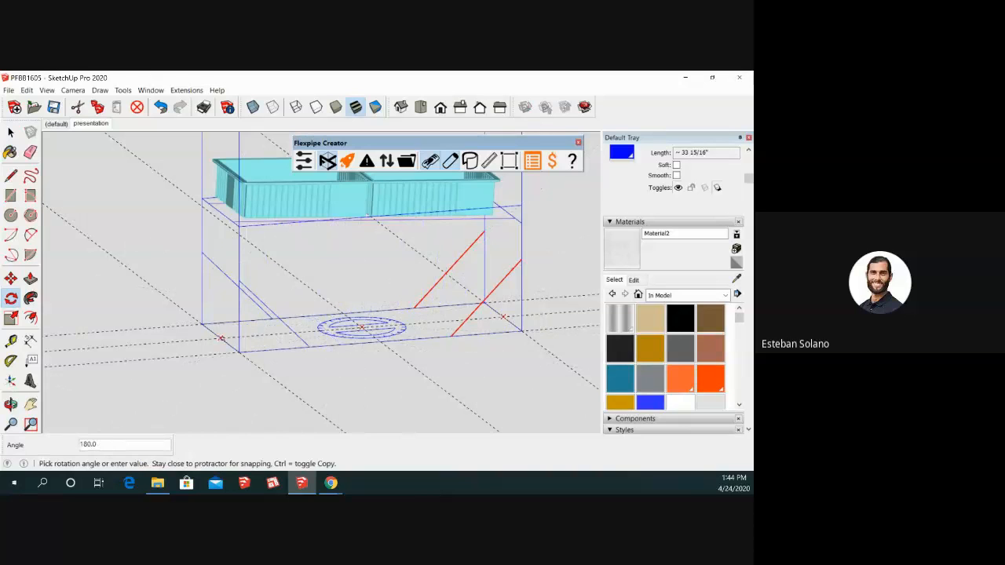
{"action": "left_click", "coordinate": [231, 339]}
{"action": "key", "text": "space"}
{"action": "scroll", "coordinate": [300, 319], "scroll_direction": "down", "scroll_amount": 5}
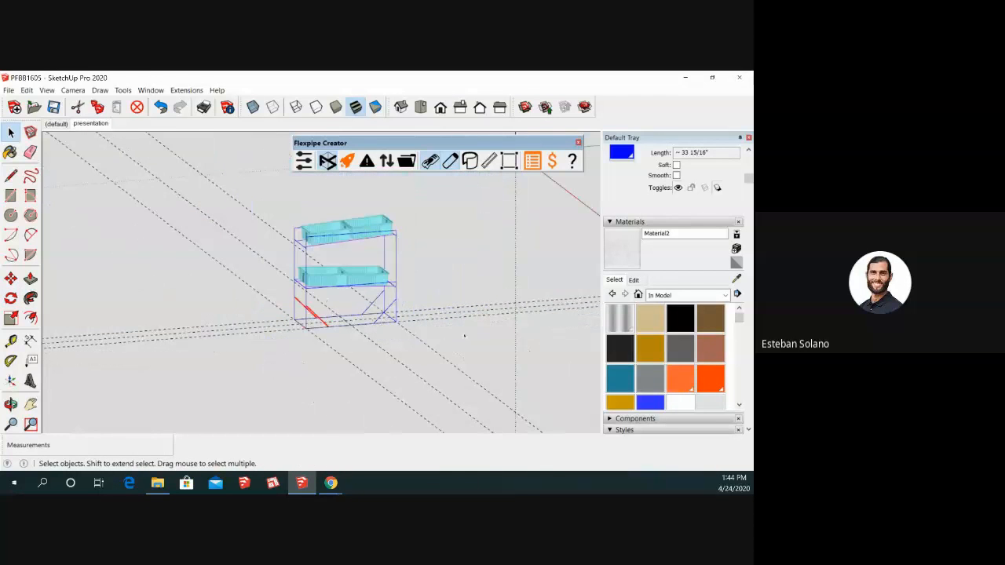
- Delete the construction guides around the rack's base
{"action": "left_click", "coordinate": [294, 353]}
{"action": "left_click_drag", "start_coordinate": [233, 352], "coordinate": [179, 303]}
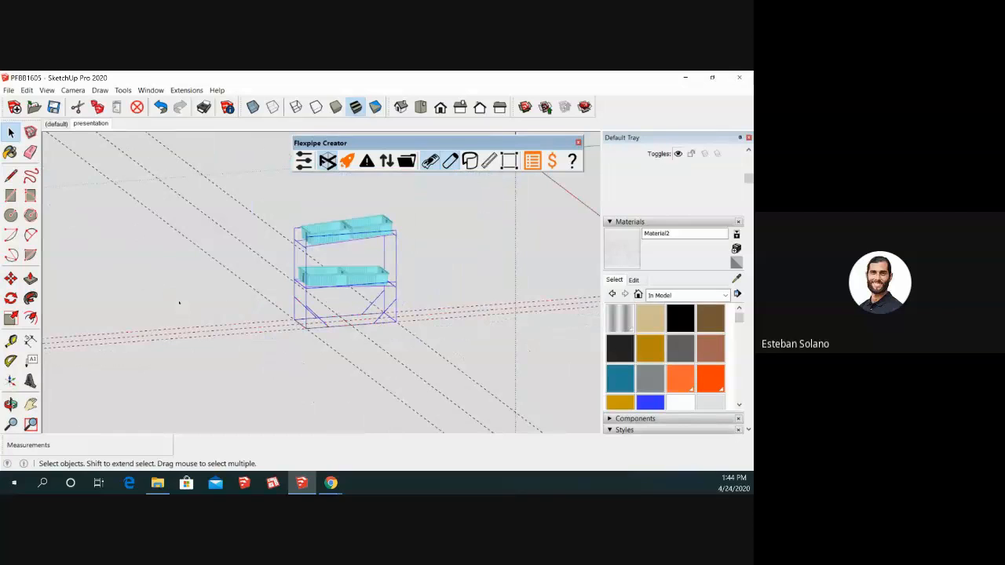
{"action": "key", "text": "Delete"}
{"action": "left_click_drag", "start_coordinate": [495, 361], "coordinate": [366, 404]}
{"action": "key", "text": "Delete"}
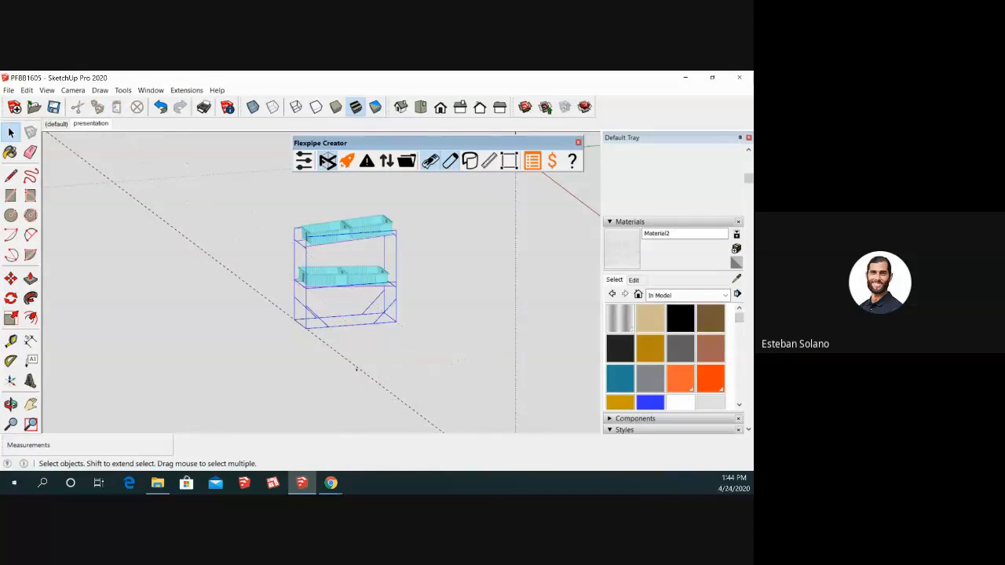
- Regenerate the rack with Flexpipe Creator, replacing all existing pipes and connectors
{"action": "scroll", "coordinate": [359, 326], "scroll_direction": "up", "scroll_amount": 2}
{"action": "middle_click_drag", "start_coordinate": [290, 316], "coordinate": [349, 292]}
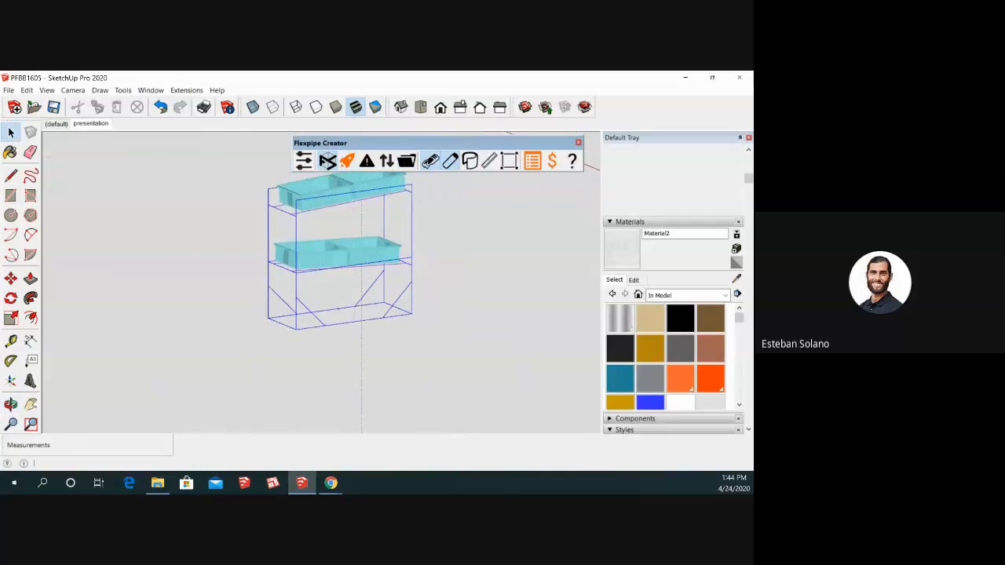
{"action": "left_click", "coordinate": [346, 161]}
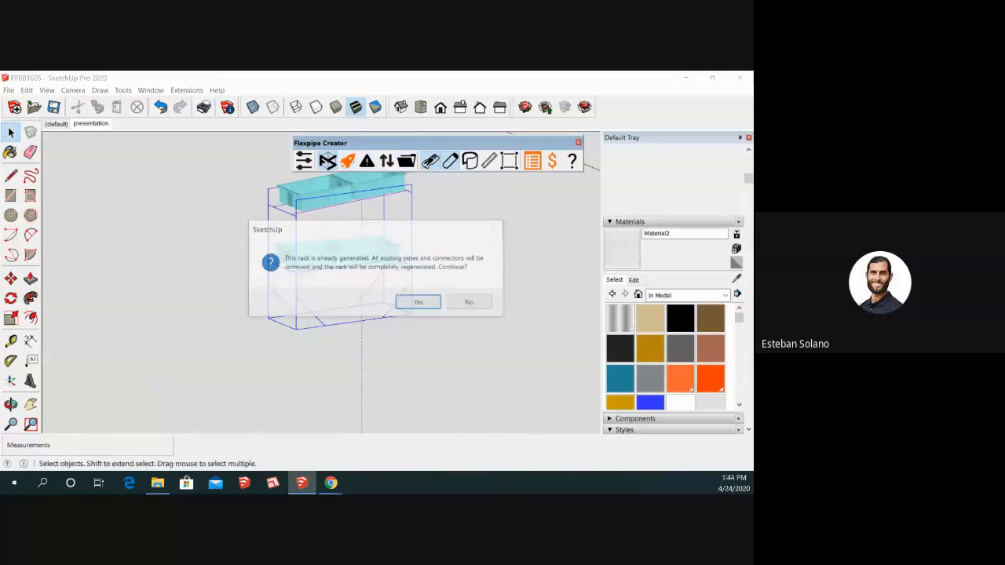
{"action": "left_click", "coordinate": [428, 300]}
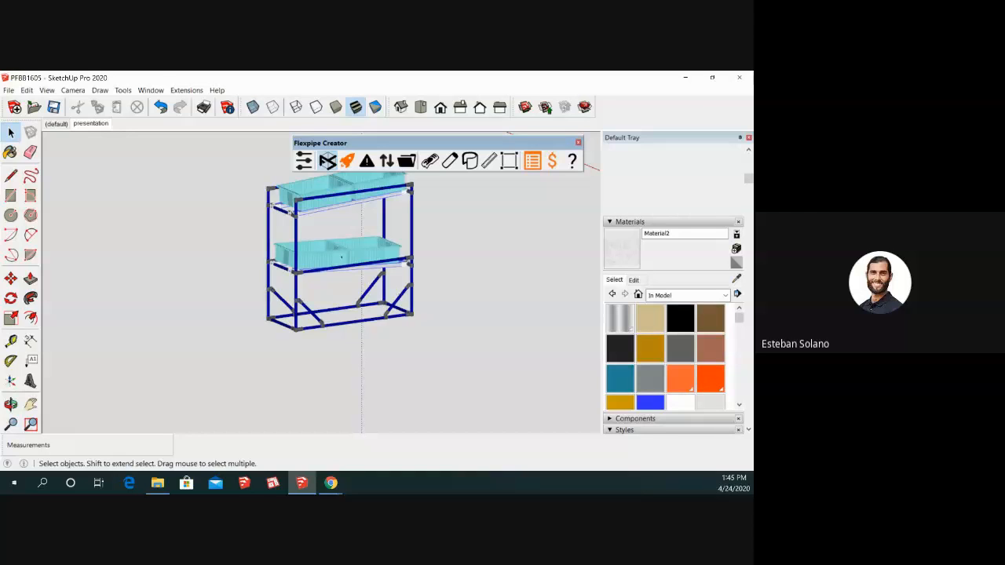
- Examine the regenerated rack's pipes, connectors, shelf supports and base braces up close and as a whole
{"action": "scroll", "coordinate": [342, 256], "scroll_direction": "up", "scroll_amount": 10}
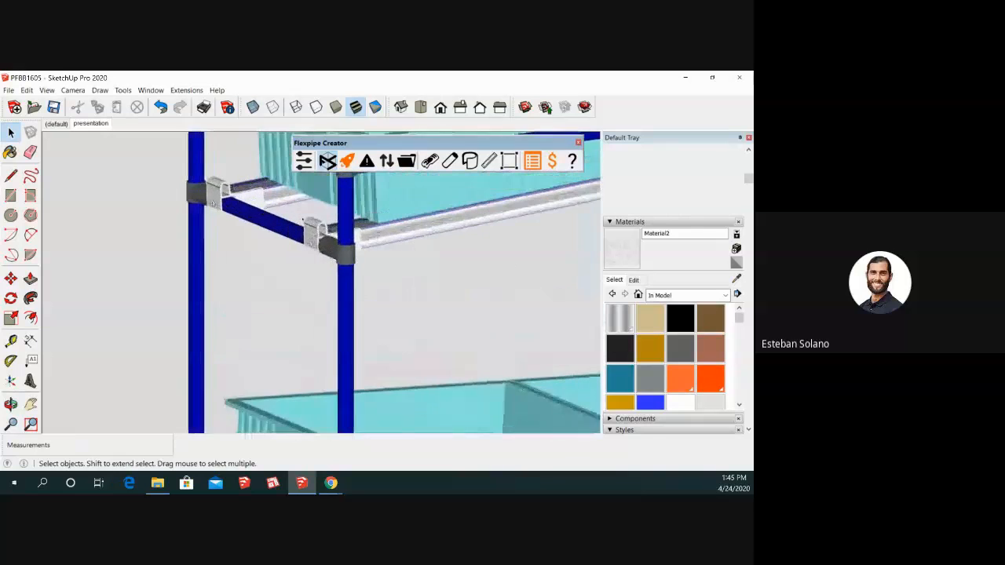
{"action": "scroll", "coordinate": [383, 365], "scroll_direction": "down", "scroll_amount": 10}
{"action": "scroll", "coordinate": [384, 365], "scroll_direction": "down", "scroll_amount": 8}
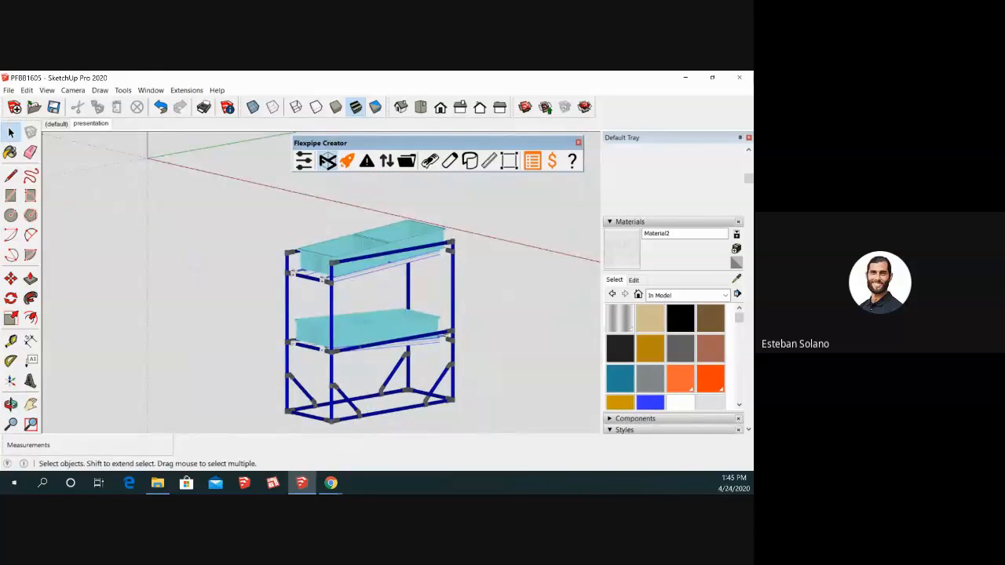
{"action": "scroll", "coordinate": [406, 279], "scroll_direction": "down", "scroll_amount": 2}
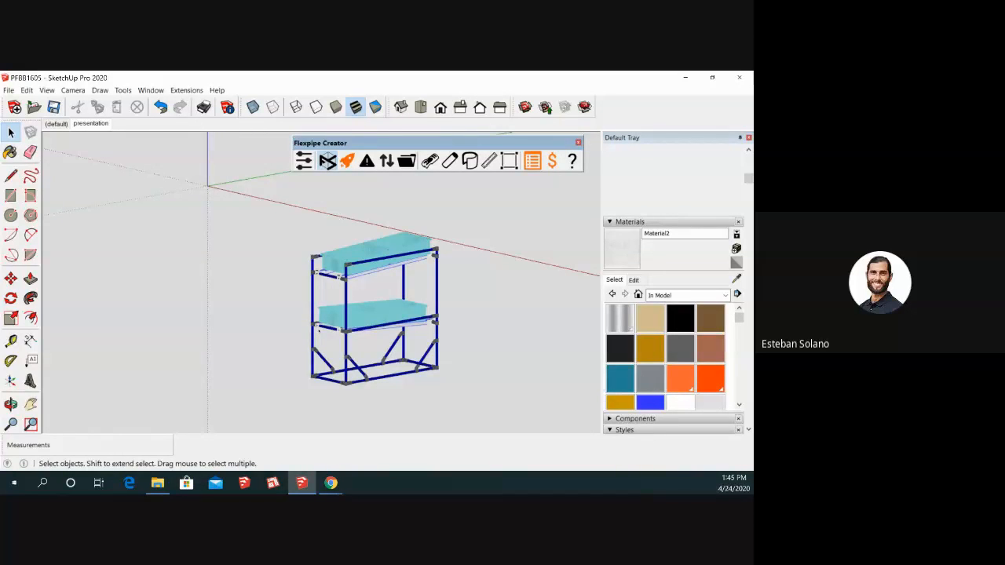
{"action": "scroll", "coordinate": [319, 340], "scroll_direction": "down", "scroll_amount": 6}
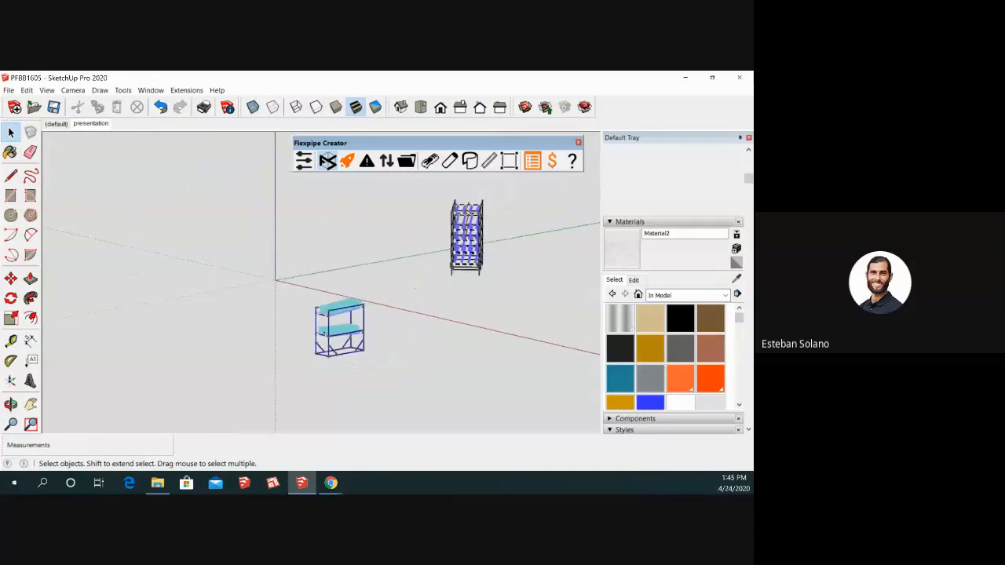
{"action": "scroll", "coordinate": [339, 328], "scroll_direction": "up", "scroll_amount": 3}
{"action": "left_click_drag", "start_coordinate": [265, 281], "coordinate": [404, 411]}
{"action": "scroll", "coordinate": [373, 343], "scroll_direction": "up", "scroll_amount": 3}
{"action": "left_click", "coordinate": [373, 343]}
{"action": "scroll", "coordinate": [330, 359], "scroll_direction": "down", "scroll_amount": 5}
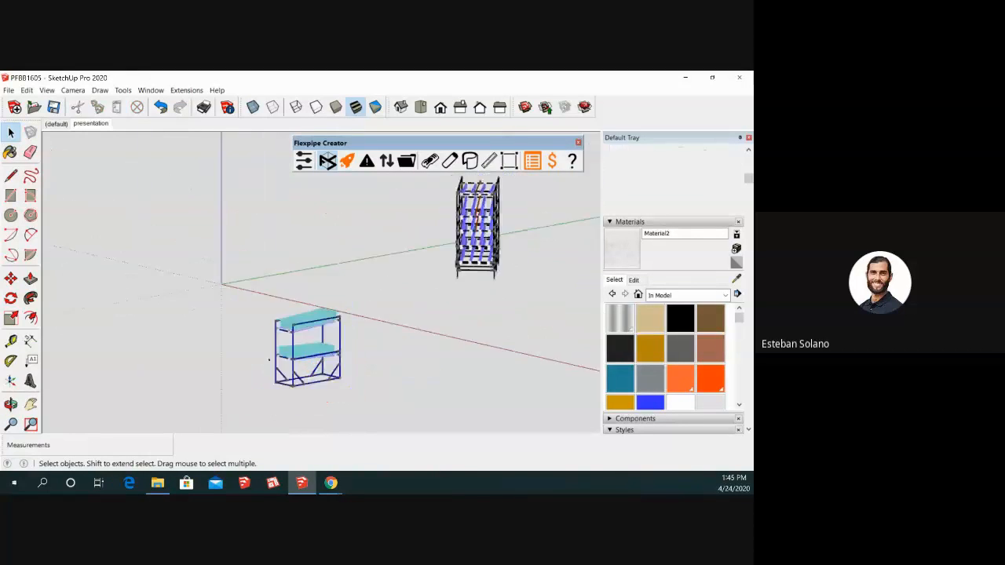
- Look over the other structures in the model, including the whiteboard stand, the dark shelving unit and the long flow rack
{"action": "scroll", "coordinate": [416, 255], "scroll_direction": "up", "scroll_amount": 6}
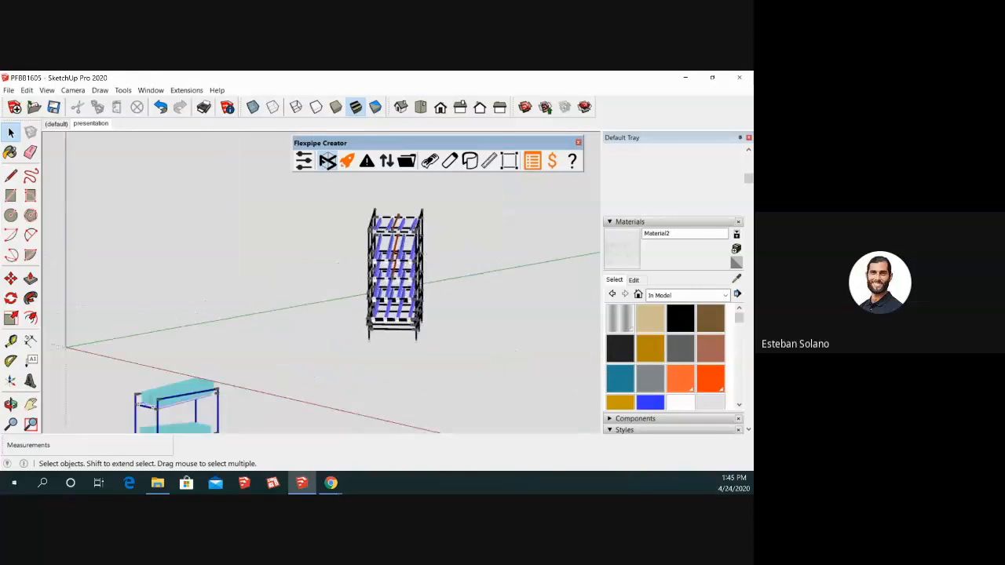
{"action": "left_click", "coordinate": [377, 238]}
{"action": "scroll", "coordinate": [309, 287], "scroll_direction": "down", "scroll_amount": 5}
{"action": "middle_click_drag", "start_coordinate": [298, 309], "coordinate": [392, 325]}
{"action": "left_click", "coordinate": [368, 277]}
{"action": "scroll", "coordinate": [339, 307], "scroll_direction": "down", "scroll_amount": 2}
{"action": "left_click", "coordinate": [456, 243]}
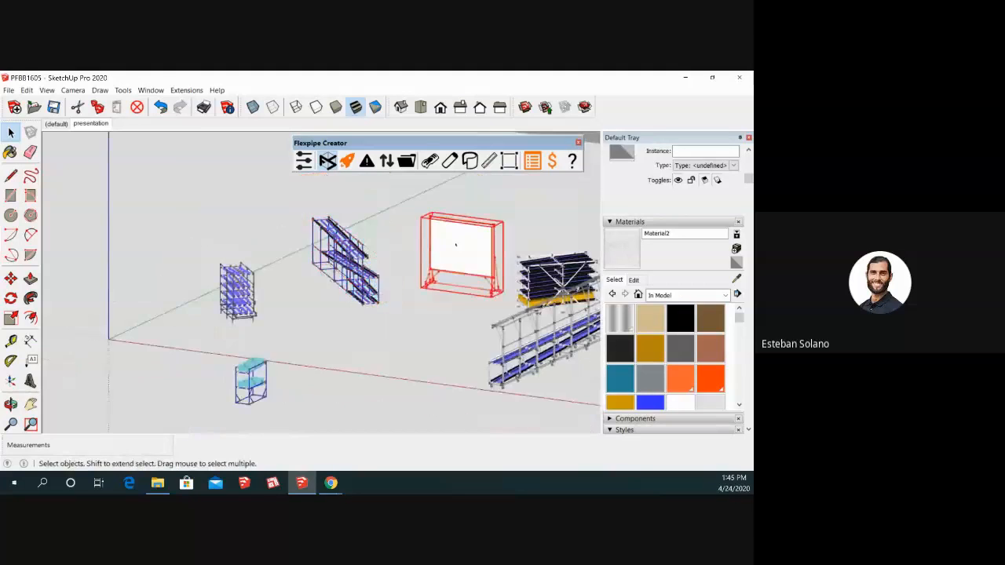
{"action": "scroll", "coordinate": [340, 307], "scroll_direction": "down", "scroll_amount": 2}
{"action": "left_click", "coordinate": [487, 283]}
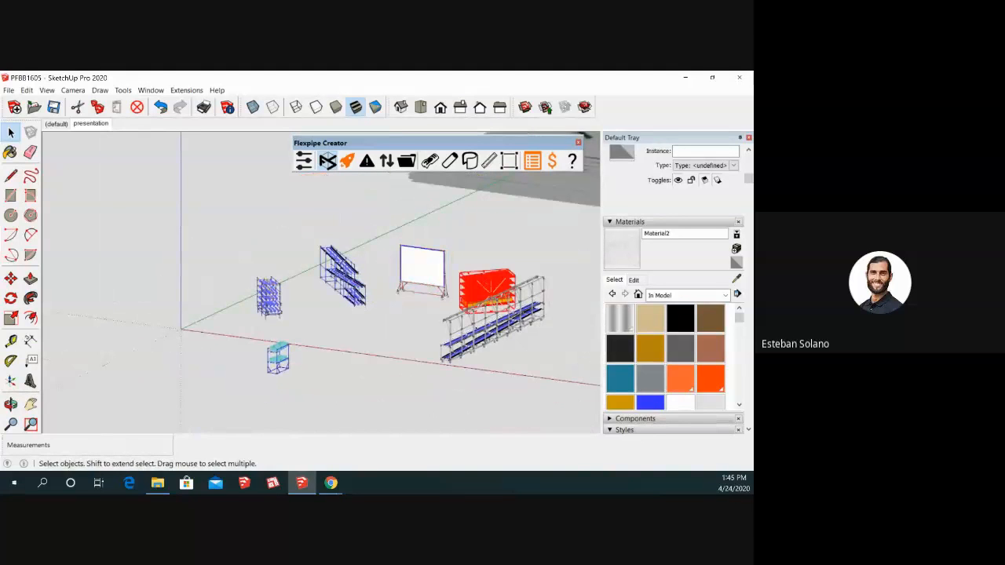
{"action": "left_click", "coordinate": [493, 326]}
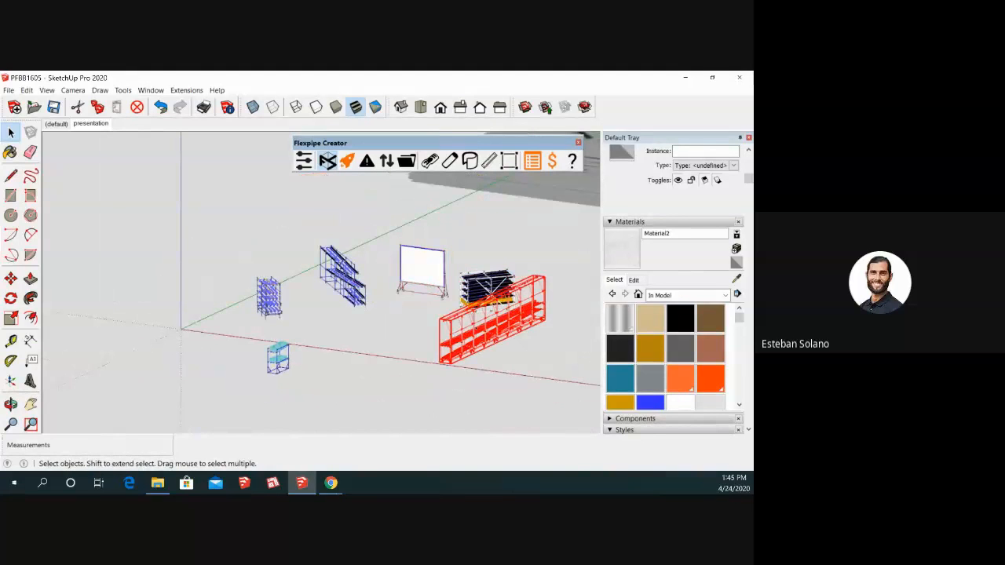
{"action": "left_click", "coordinate": [426, 336]}
{"action": "scroll", "coordinate": [260, 300], "scroll_direction": "up", "scroll_amount": 5}
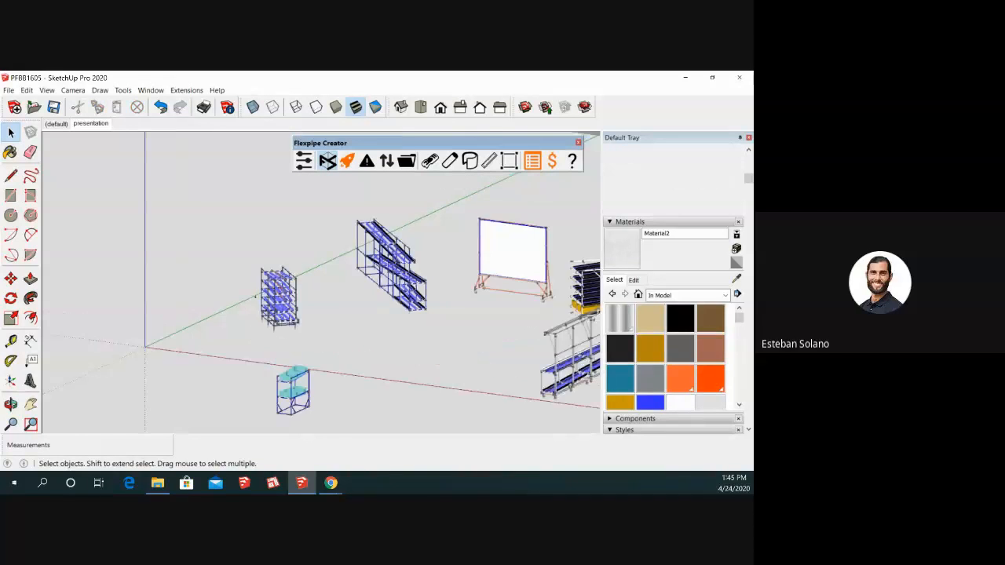
- Explode the group of the tall black multi-level flow rack
{"action": "left_click", "coordinate": [289, 297]}
{"action": "scroll", "coordinate": [288, 298], "scroll_direction": "down", "scroll_amount": 2}
{"action": "middle_click_drag", "start_coordinate": [288, 298], "coordinate": [318, 275]}
{"action": "scroll", "coordinate": [318, 274], "scroll_direction": "up", "scroll_amount": 3}
{"action": "scroll", "coordinate": [322, 281], "scroll_direction": "up", "scroll_amount": 1}
{"action": "scroll", "coordinate": [322, 280], "scroll_direction": "down", "scroll_amount": 1}
{"action": "middle_click_drag", "start_coordinate": [298, 309], "coordinate": [295, 317]}
{"action": "right_click", "coordinate": [292, 318]}
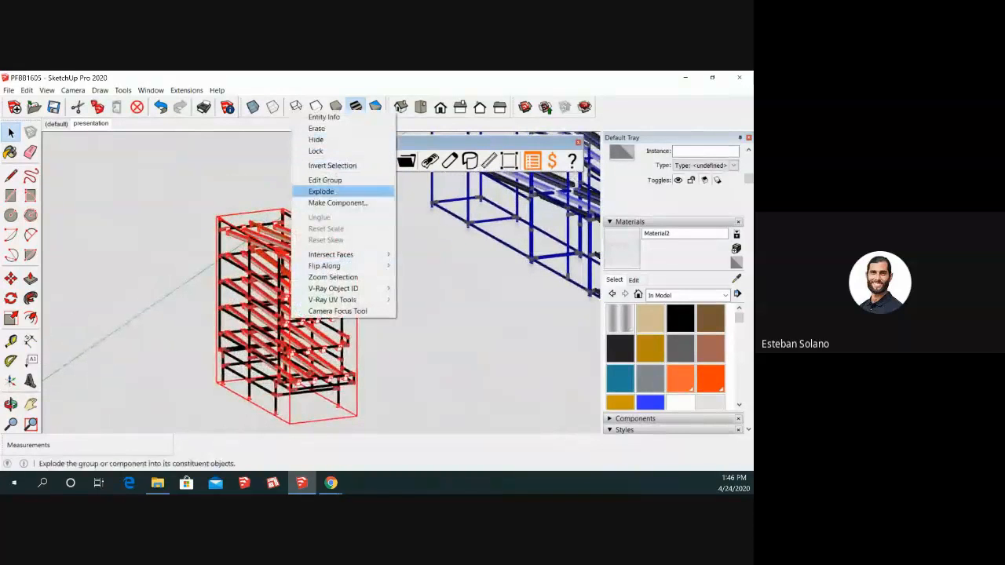
{"action": "left_click", "coordinate": [335, 191]}
{"action": "scroll", "coordinate": [306, 275], "scroll_direction": "down", "scroll_amount": 2}
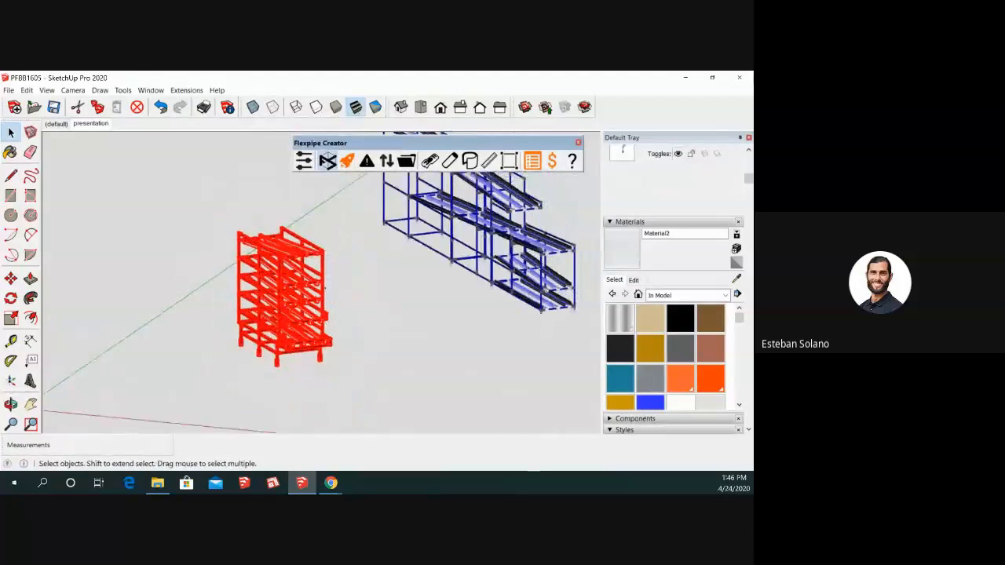
{"action": "left_click", "coordinate": [344, 275]}
- Hide the pipes and connectors of the exploded multi-level rack, leaving its centerlines on display
{"action": "scroll", "coordinate": [343, 274], "scroll_direction": "up", "scroll_amount": 2}
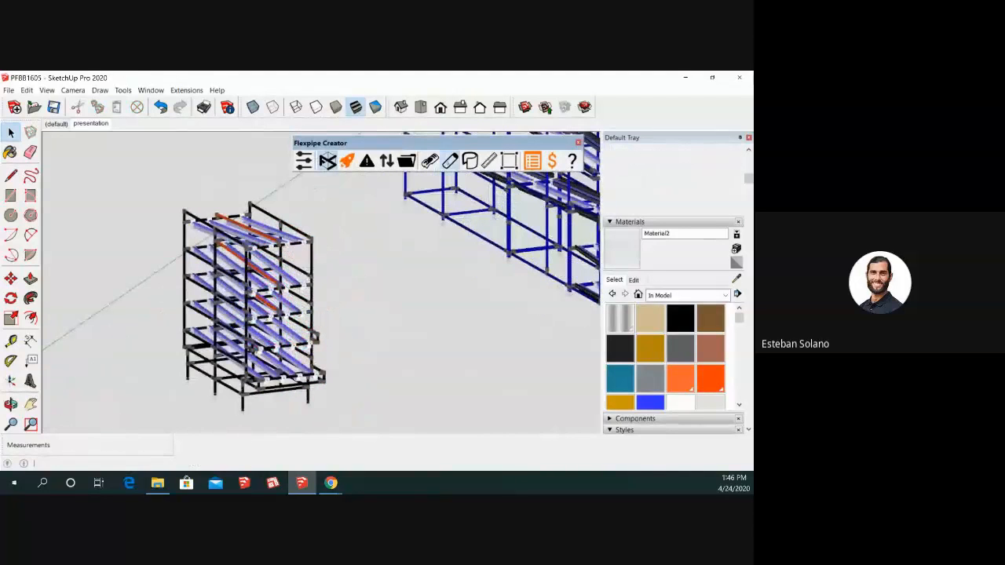
{"action": "left_click", "coordinate": [449, 161]}
{"action": "left_click", "coordinate": [430, 161]}
{"action": "middle_click_drag", "start_coordinate": [404, 253], "coordinate": [390, 278]}
{"action": "middle_click_drag", "start_coordinate": [299, 276], "coordinate": [325, 341]}
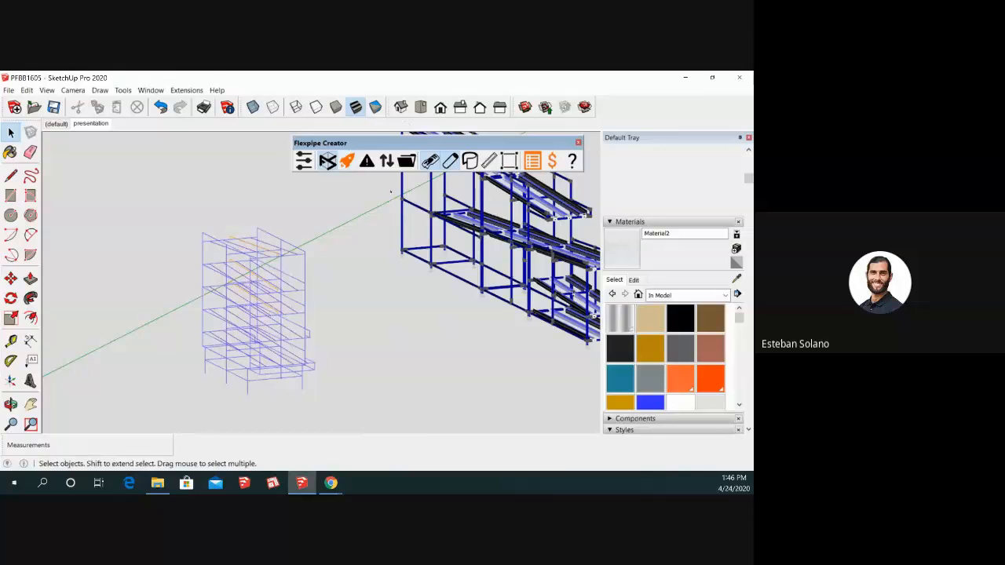
- Group the small rack with its base braces and the two cyan shelves
{"action": "scroll", "coordinate": [369, 208], "scroll_direction": "down", "scroll_amount": 3}
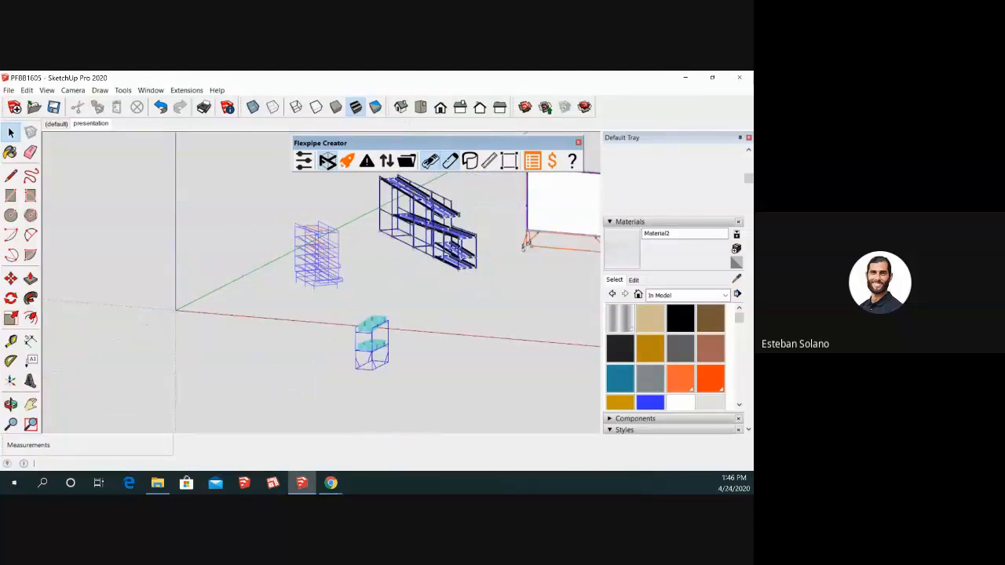
{"action": "left_click", "coordinate": [381, 353]}
{"action": "right_click", "coordinate": [374, 329]}
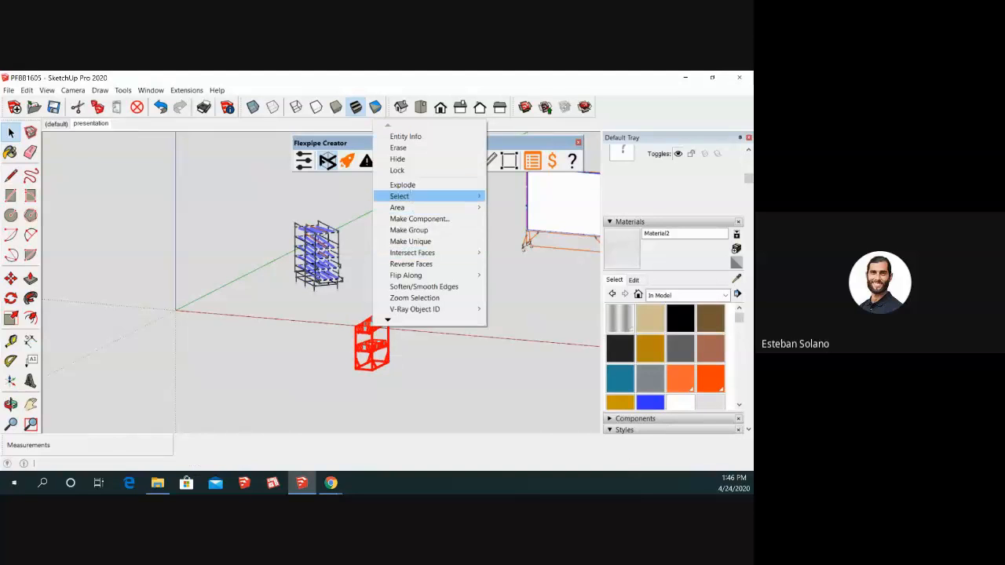
{"action": "left_click", "coordinate": [440, 229]}
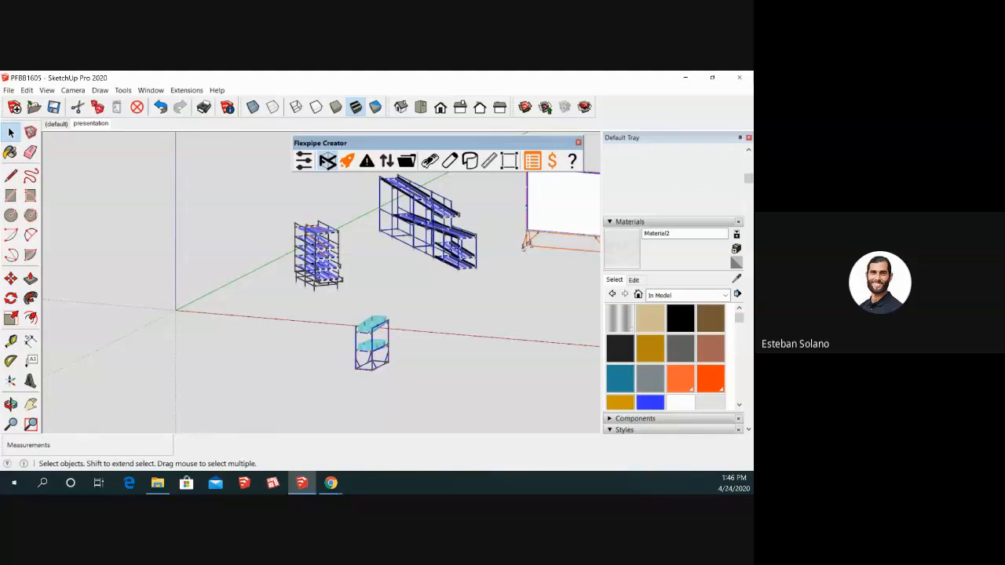
- Move the multi-level flow rack 200 inches along the green axis, towards the small rack, working in the top view
{"action": "left_click", "coordinate": [274, 208]}
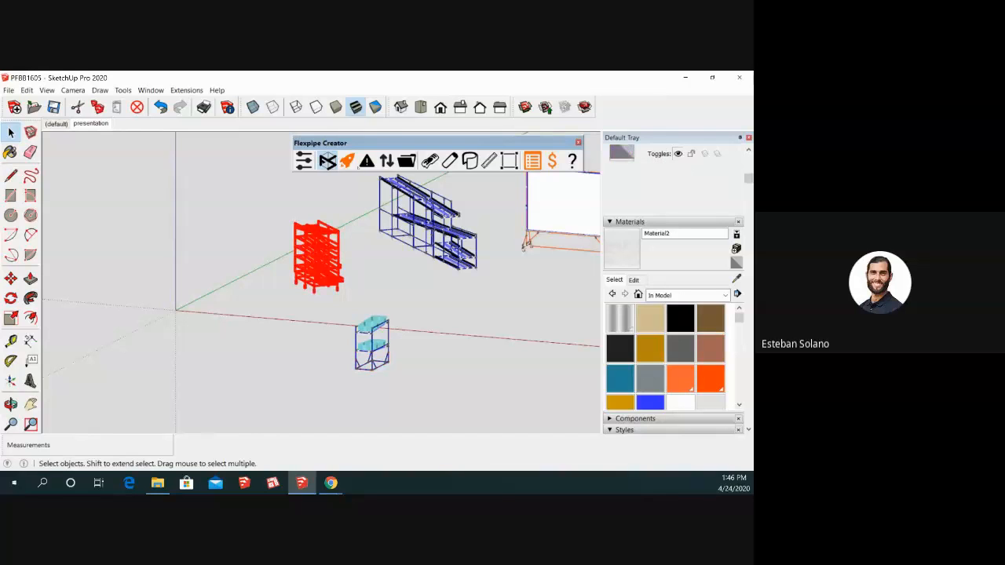
{"action": "left_click", "coordinate": [421, 107]}
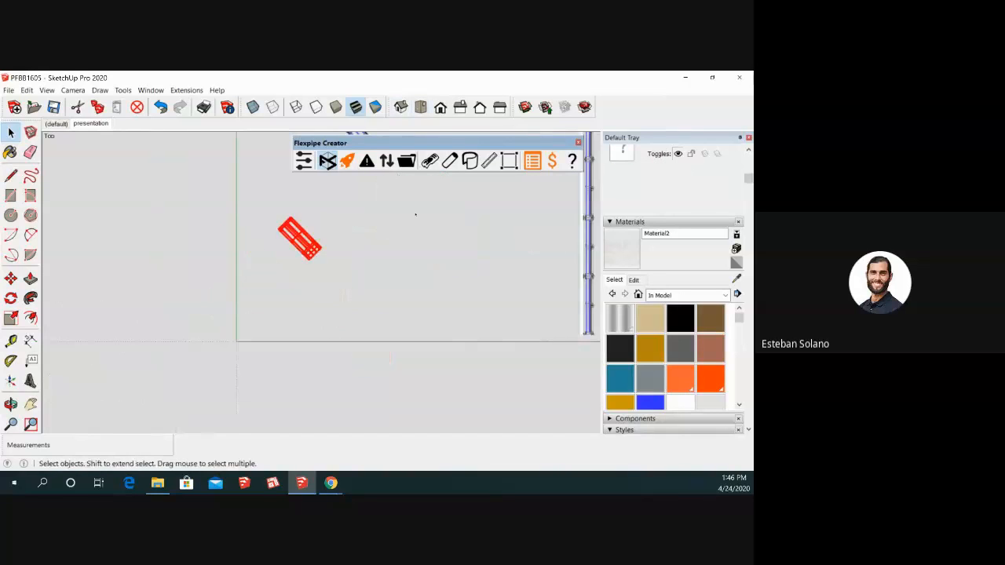
{"action": "key", "text": "m"}
{"action": "left_click", "coordinate": [267, 224]}
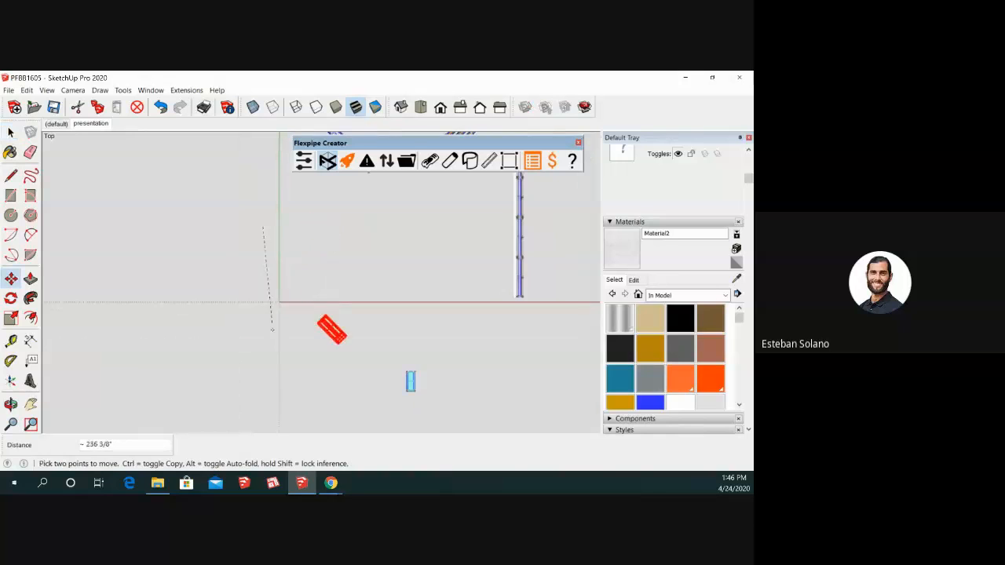
{"action": "type", "text": "200"}
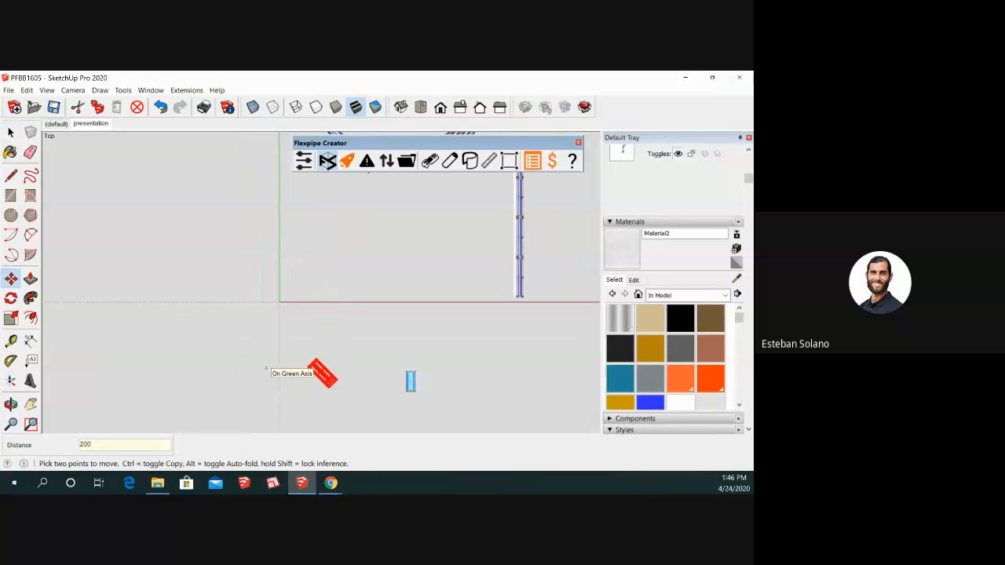
{"action": "key", "text": "Return"}
{"action": "key", "text": "space"}
{"action": "left_click", "coordinate": [374, 320]}
- Hide all pipes and connectors of the moved multi-level rack so that only its centerlines are displayed
{"action": "scroll", "coordinate": [341, 327], "scroll_direction": "up", "scroll_amount": 1}
{"action": "middle_click_drag", "start_coordinate": [341, 327], "coordinate": [377, 224]}
{"action": "scroll", "coordinate": [350, 296], "scroll_direction": "up", "scroll_amount": 6}
{"action": "scroll", "coordinate": [393, 196], "scroll_direction": "up", "scroll_amount": 2}
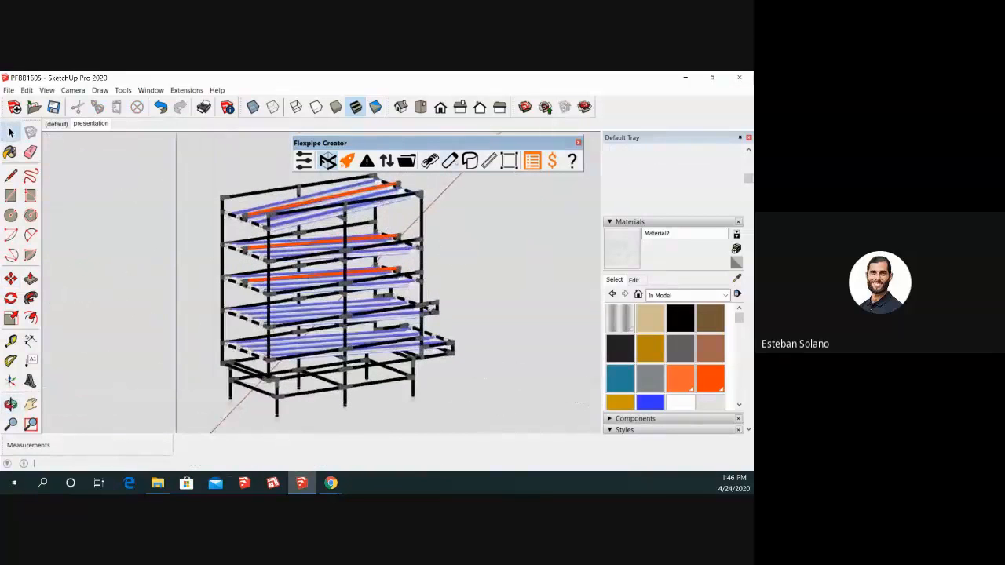
{"action": "left_click", "coordinate": [408, 196]}
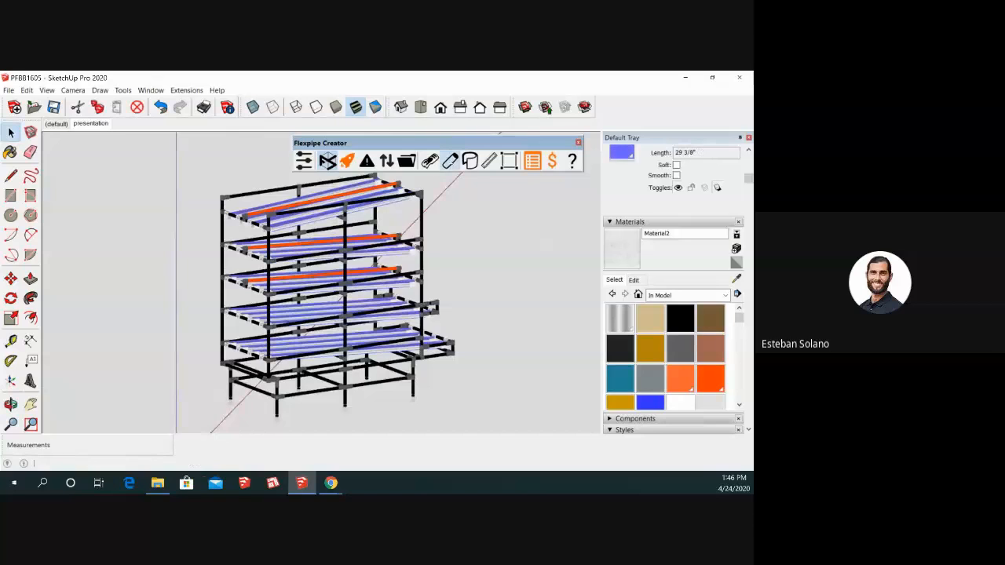
{"action": "left_click", "coordinate": [449, 161]}
{"action": "left_click", "coordinate": [430, 161]}
{"action": "scroll", "coordinate": [471, 209], "scroll_direction": "down", "scroll_amount": 2}
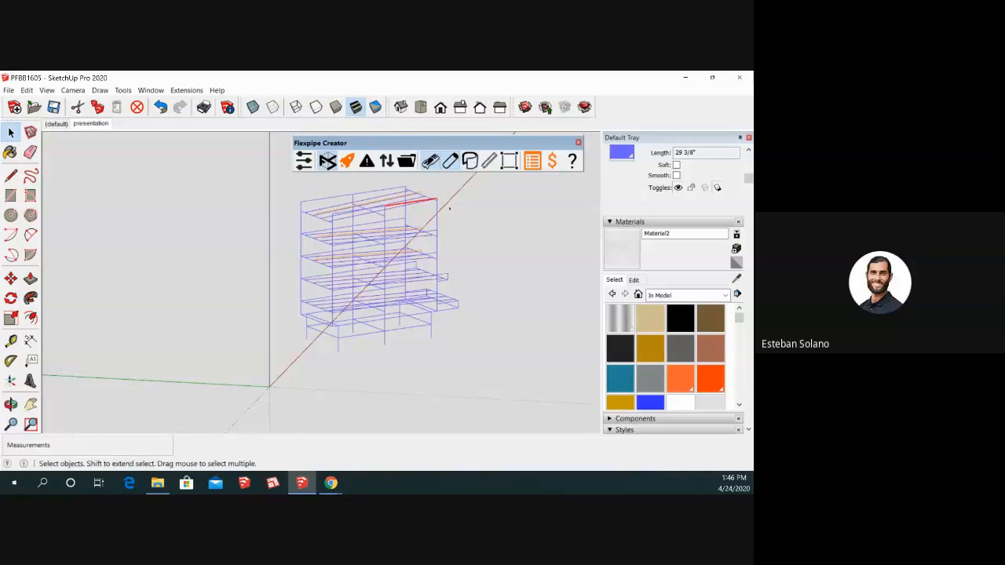
{"action": "left_click", "coordinate": [458, 220]}
- Measure the vertical distance between the top two levels of the multi-level rack along its corner upright
{"action": "middle_click_drag", "start_coordinate": [453, 252], "coordinate": [363, 220]}
{"action": "left_click_drag", "start_coordinate": [419, 229], "coordinate": [369, 220]}
{"action": "key", "text": "space"}
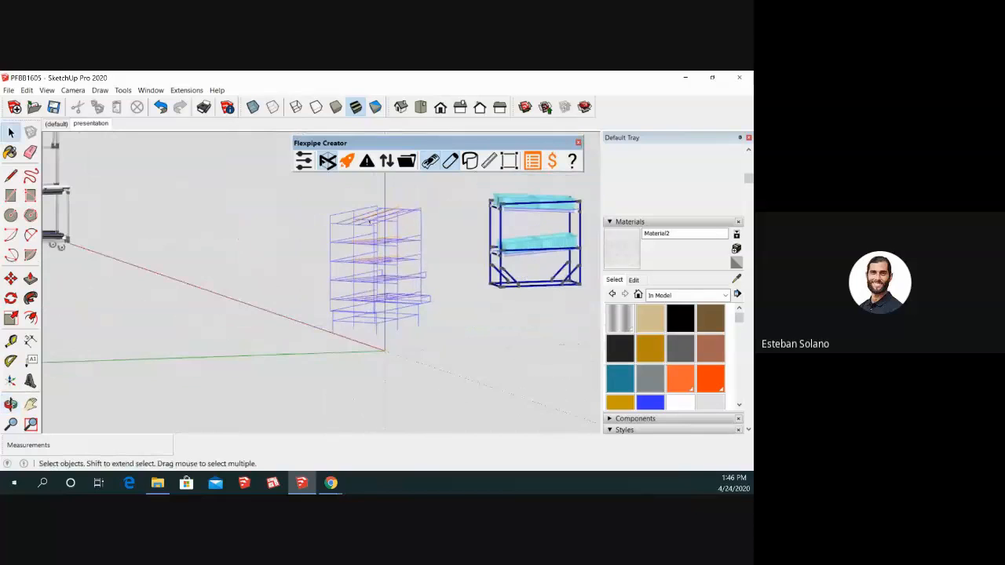
{"action": "left_click", "coordinate": [30, 340]}
{"action": "scroll", "coordinate": [417, 231], "scroll_direction": "up", "scroll_amount": 3}
{"action": "left_click", "coordinate": [401, 263]}
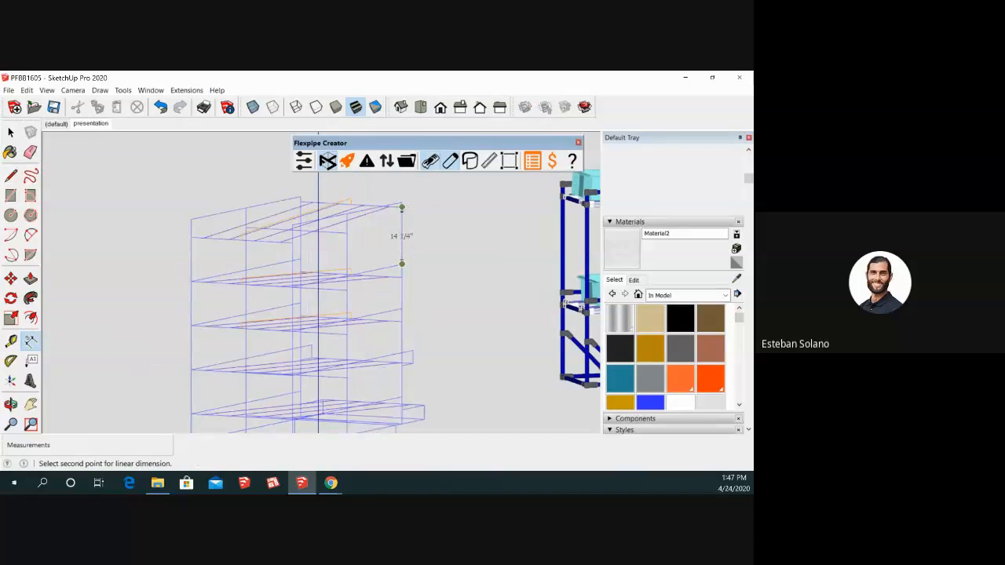
{"action": "key", "text": "space"}
{"action": "scroll", "coordinate": [402, 208], "scroll_direction": "down", "scroll_amount": 3}
{"action": "left_click_drag", "start_coordinate": [285, 197], "coordinate": [424, 249]}
{"action": "key", "text": "m"}
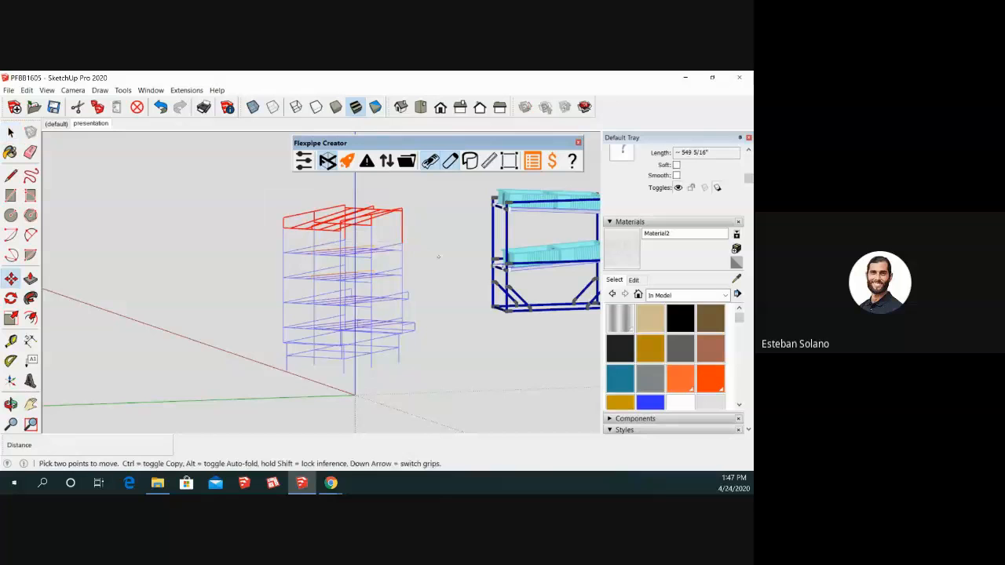
{"action": "left_click", "coordinate": [438, 257]}
{"action": "key", "text": "space"}
{"action": "left_click", "coordinate": [428, 249]}
- Try to raise the top level of the multi-level rack's centerlines about 10 inches along the blue axis
{"action": "left_click_drag", "start_coordinate": [260, 184], "coordinate": [414, 235]}
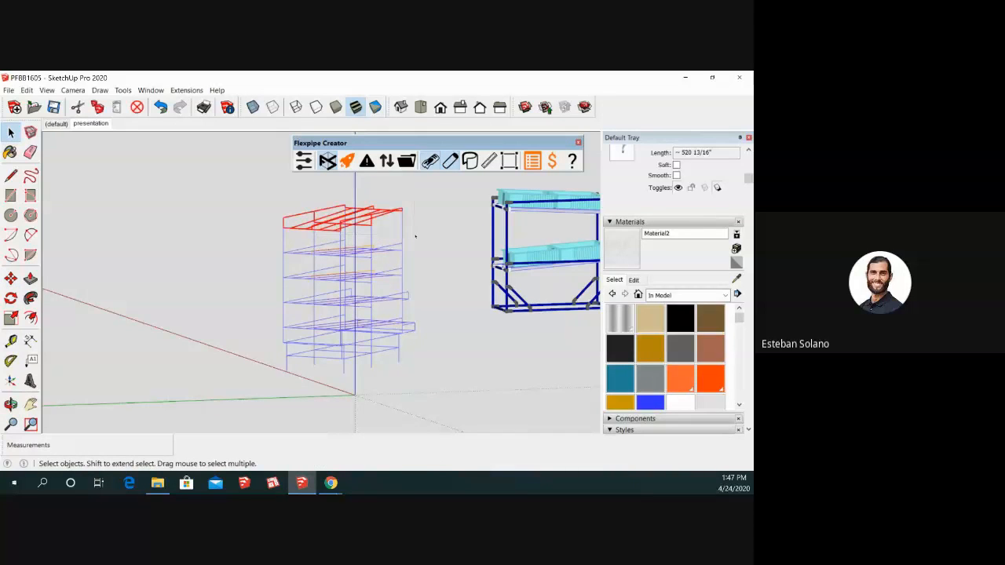
{"action": "key", "text": "m"}
{"action": "left_click", "coordinate": [416, 234]}
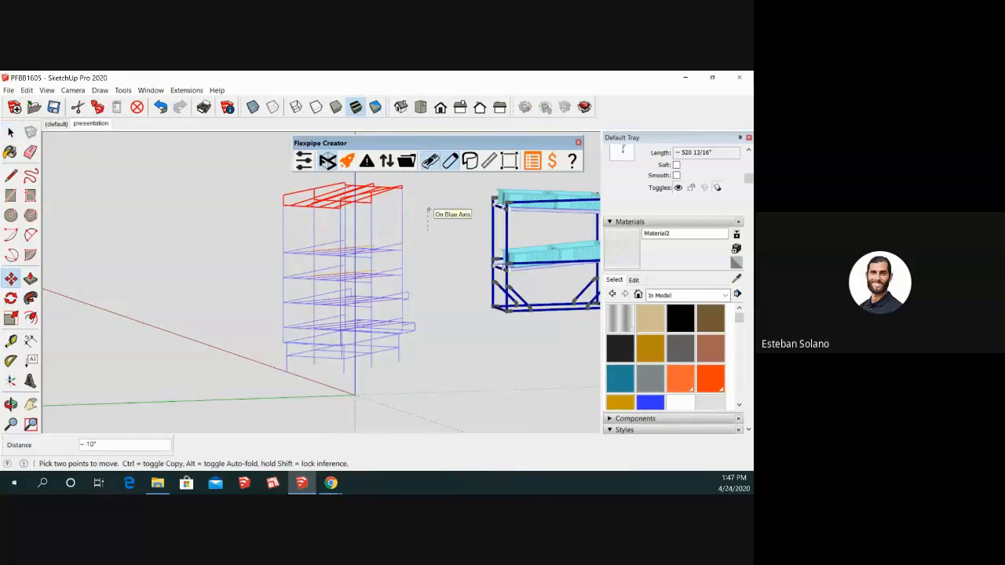
{"action": "key", "text": "space"}
{"action": "key", "text": "m"}
{"action": "left_click", "coordinate": [428, 222]}
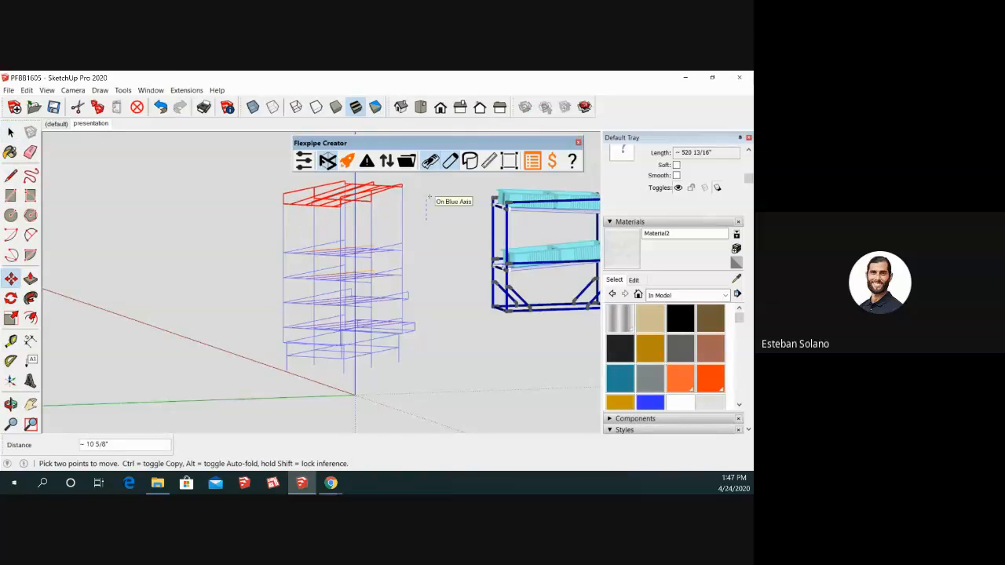
{"action": "key", "text": "space"}
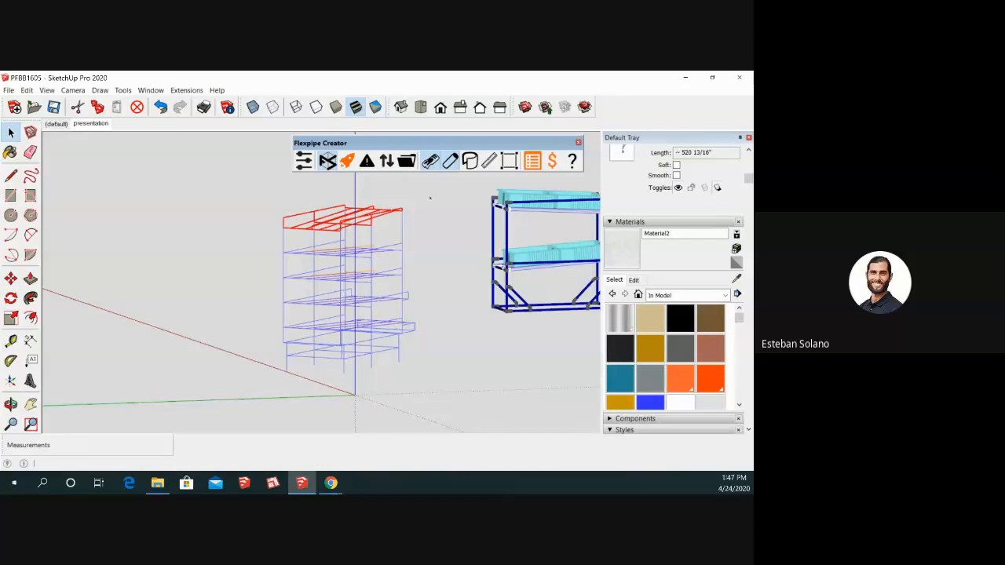
{"action": "middle_click_drag", "start_coordinate": [429, 198], "coordinate": [398, 291]}
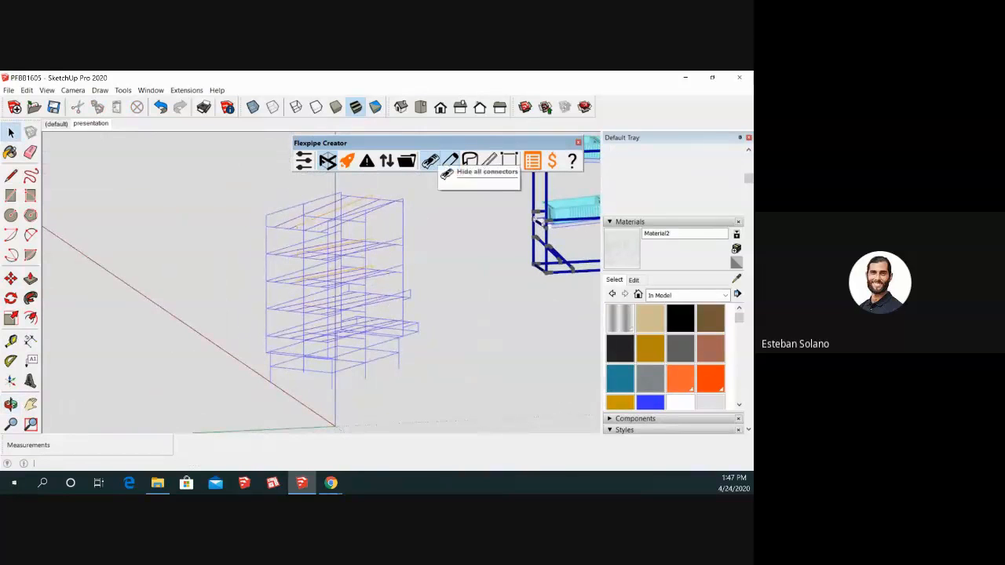
- Examine the multi-level rack's centerlines as a whole and up close, including the short vertical segment at the top level
{"action": "left_click", "coordinate": [431, 161]}
{"action": "left_click", "coordinate": [450, 161]}
{"action": "scroll", "coordinate": [384, 203], "scroll_direction": "down", "scroll_amount": 2}
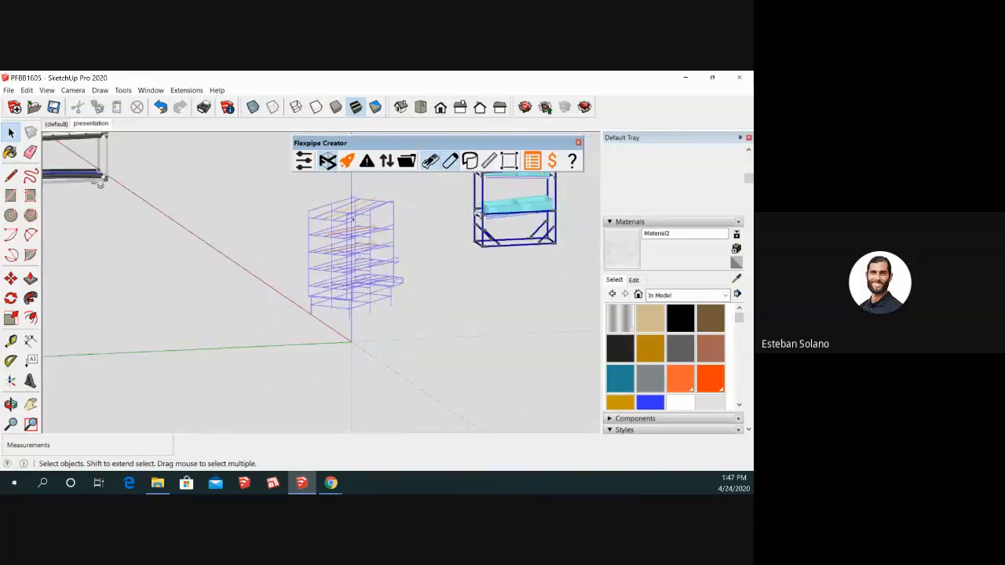
{"action": "scroll", "coordinate": [377, 208], "scroll_direction": "up", "scroll_amount": 6}
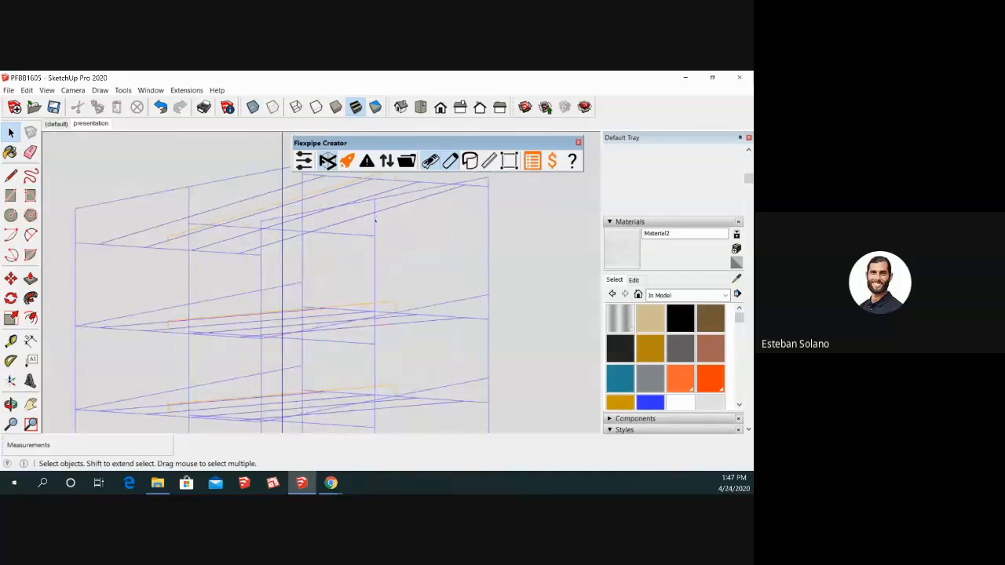
{"action": "left_click", "coordinate": [375, 225]}
{"action": "scroll", "coordinate": [381, 240], "scroll_direction": "down", "scroll_amount": 1}
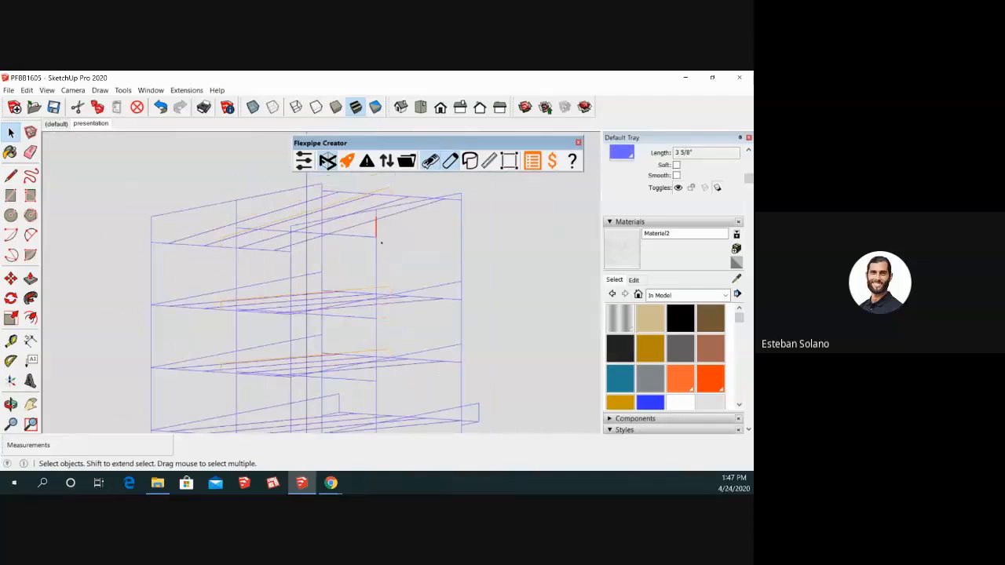
{"action": "left_click", "coordinate": [480, 226]}
{"action": "scroll", "coordinate": [480, 226], "scroll_direction": "down", "scroll_amount": 2}
{"action": "middle_click_drag", "start_coordinate": [476, 228], "coordinate": [424, 224]}
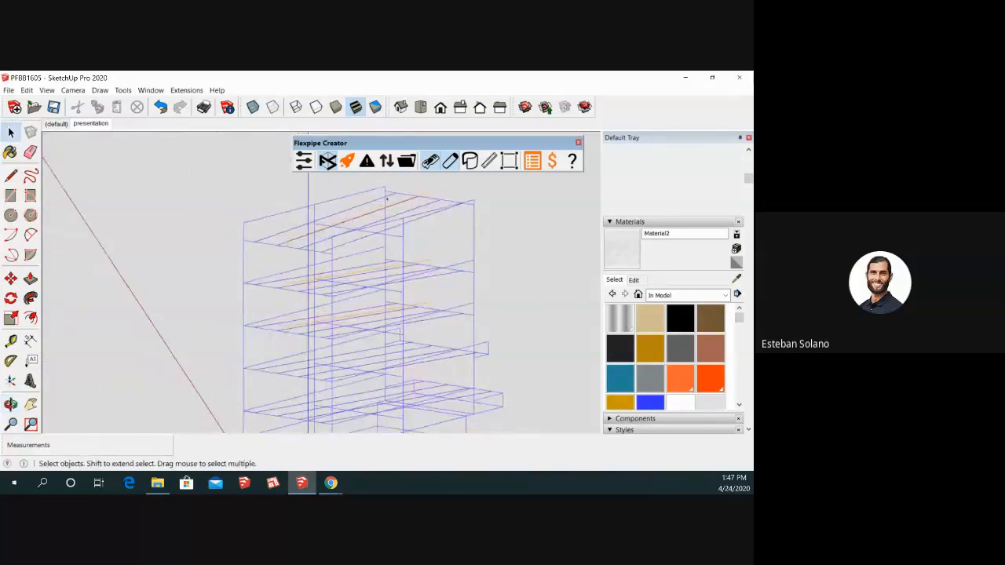
- Show the multi-level rack's pipes and connectors again and view it together with the other structures
{"action": "scroll", "coordinate": [381, 218], "scroll_direction": "down", "scroll_amount": 3}
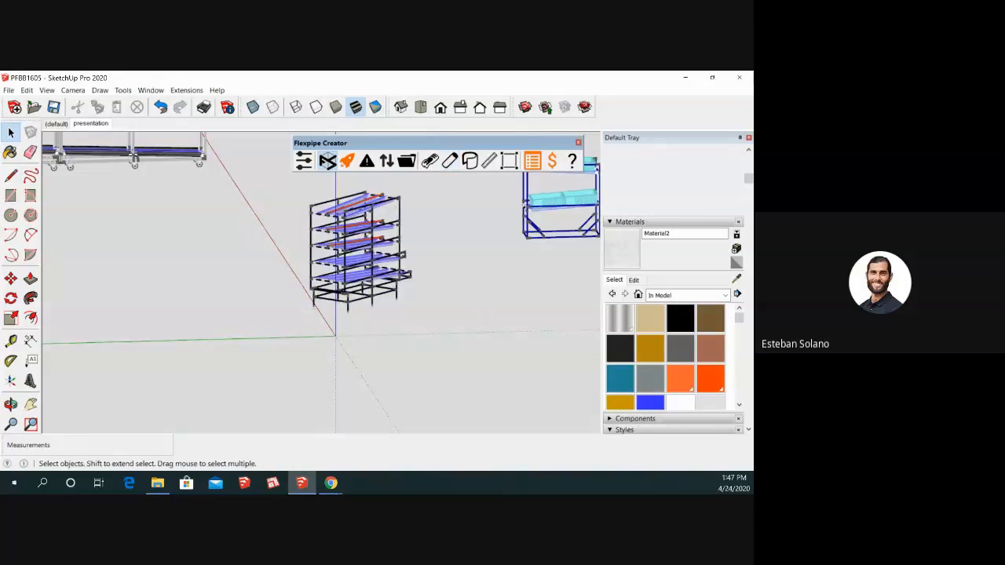
{"action": "middle_click_drag", "start_coordinate": [407, 304], "coordinate": [363, 313]}
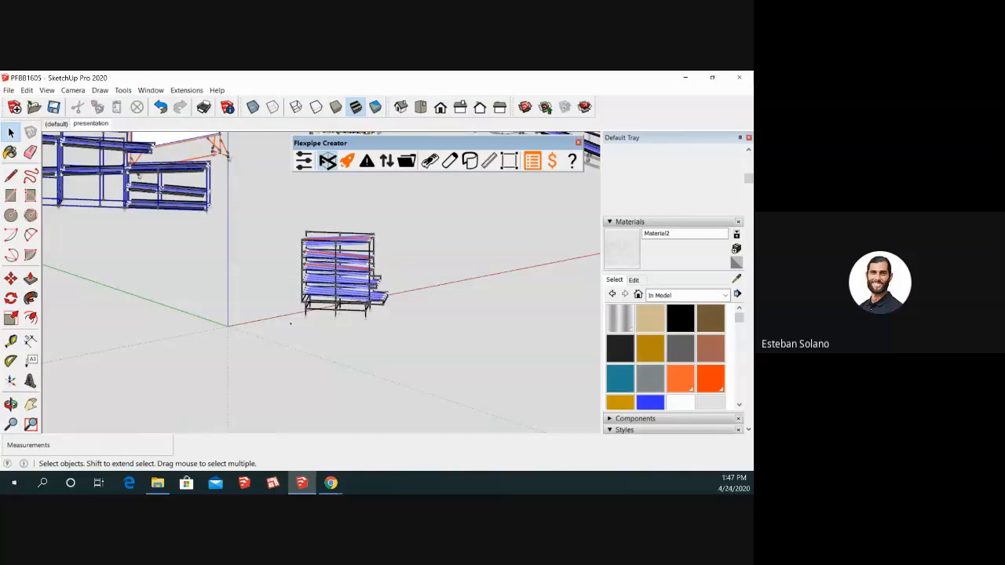
{"action": "middle_click_drag", "start_coordinate": [429, 301], "coordinate": [278, 280]}
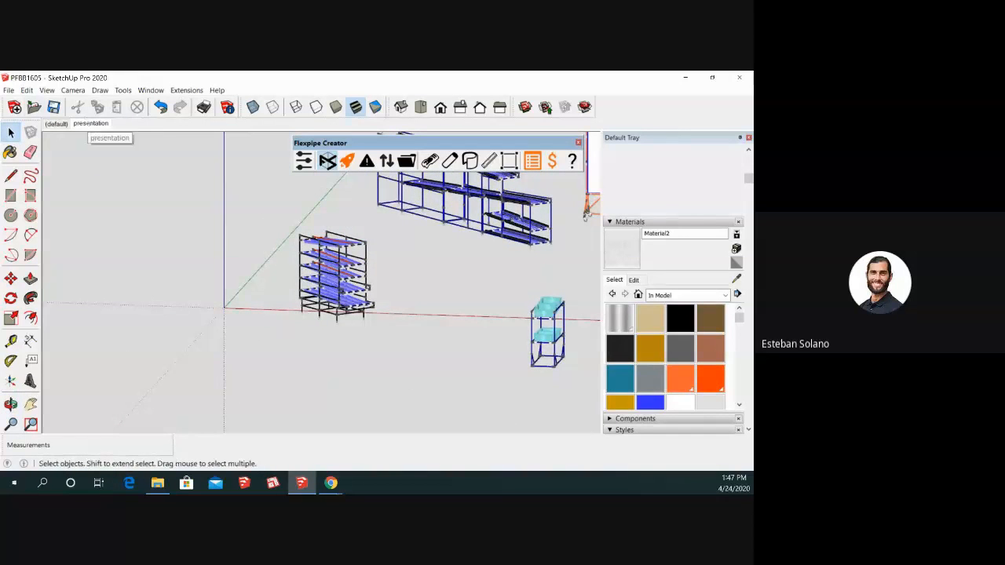
- Switch to the presentation scene and delete the slide about adding conveyor tracks to spread the load
{"action": "left_click", "coordinate": [90, 123]}
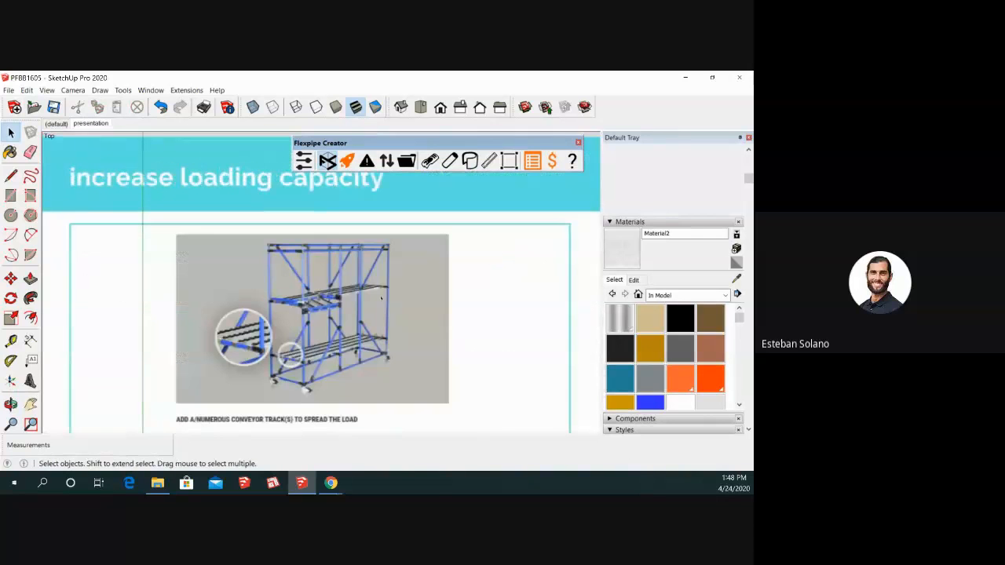
{"action": "left_click", "coordinate": [380, 297]}
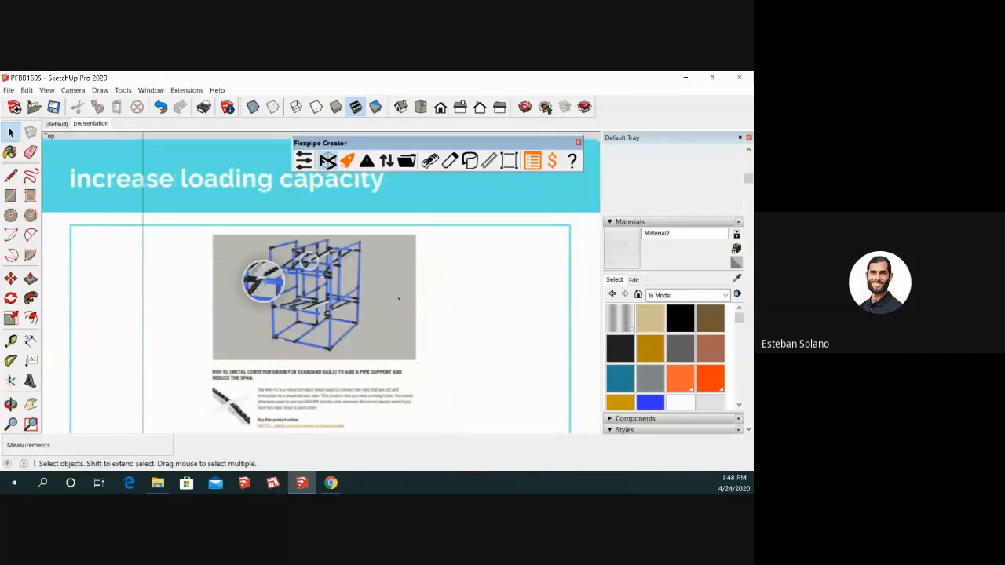
- Examine the slide on the R40-TU metal conveyor union, including the magnified rail joint on the rack image
{"action": "scroll", "coordinate": [399, 299], "scroll_direction": "down", "scroll_amount": 1}
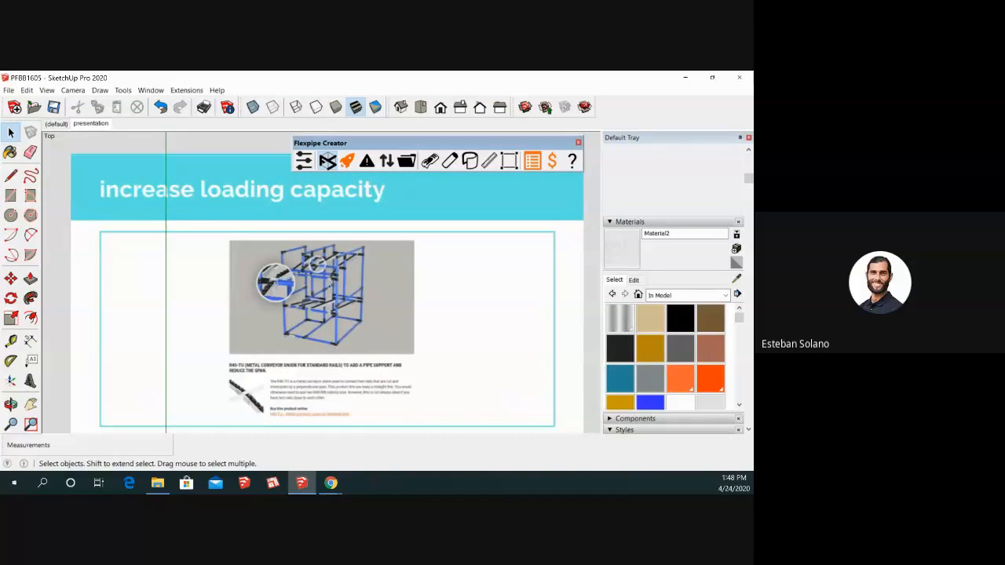
{"action": "scroll", "coordinate": [320, 278], "scroll_direction": "up", "scroll_amount": 1}
{"action": "scroll", "coordinate": [287, 278], "scroll_direction": "up", "scroll_amount": 2}
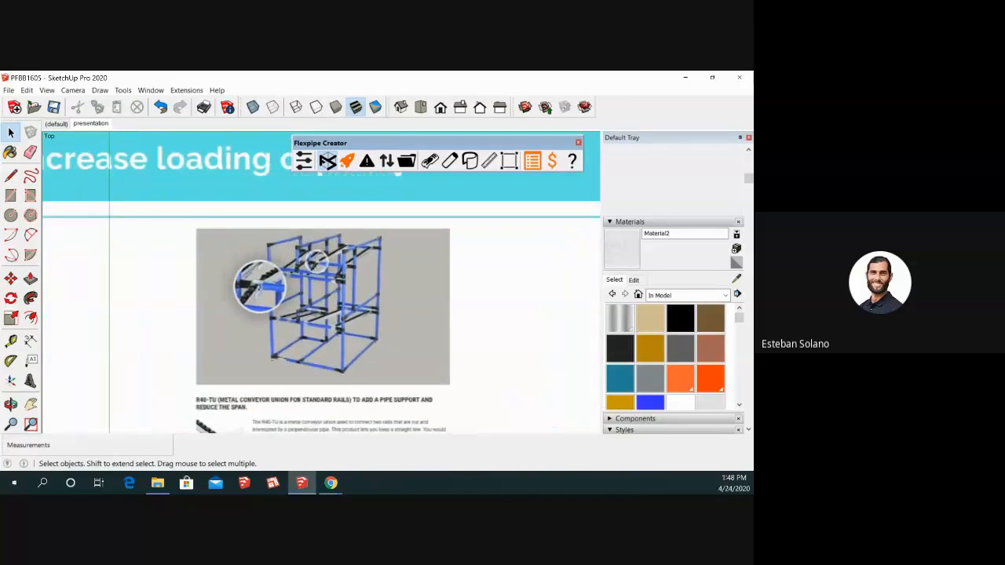
{"action": "scroll", "coordinate": [270, 289], "scroll_direction": "up", "scroll_amount": 1}
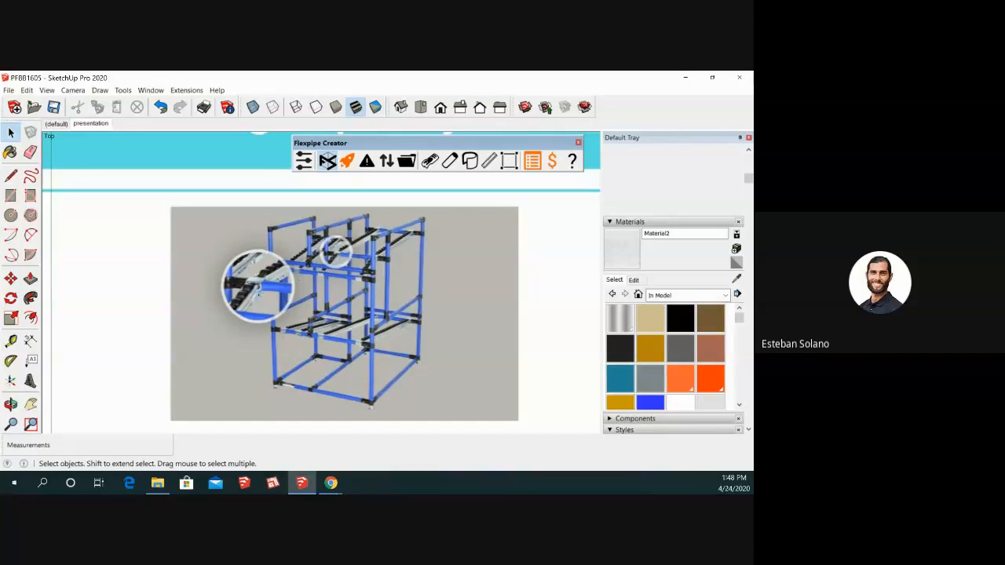
{"action": "scroll", "coordinate": [260, 291], "scroll_direction": "down", "scroll_amount": 1}
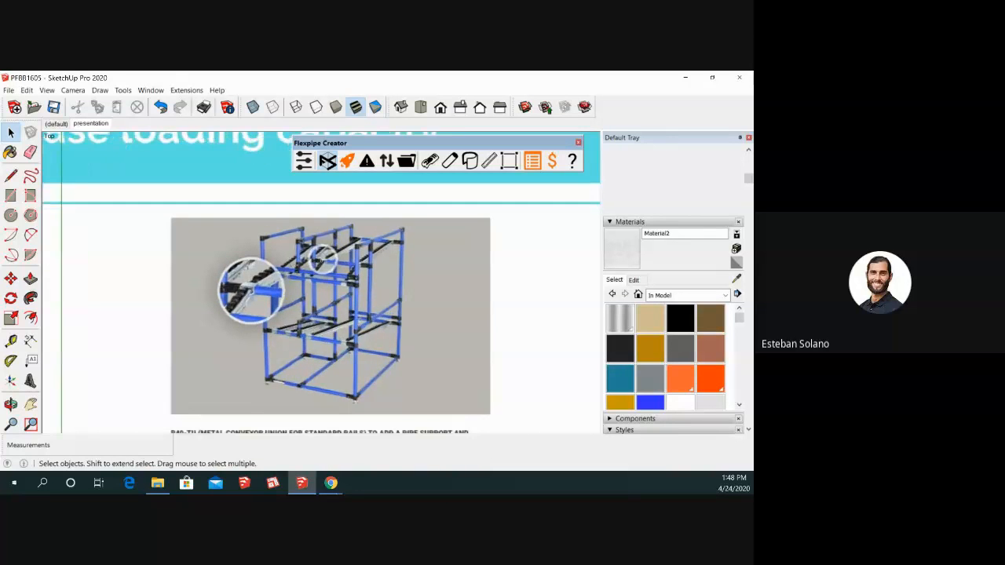
{"action": "scroll", "coordinate": [321, 260], "scroll_direction": "up", "scroll_amount": 1}
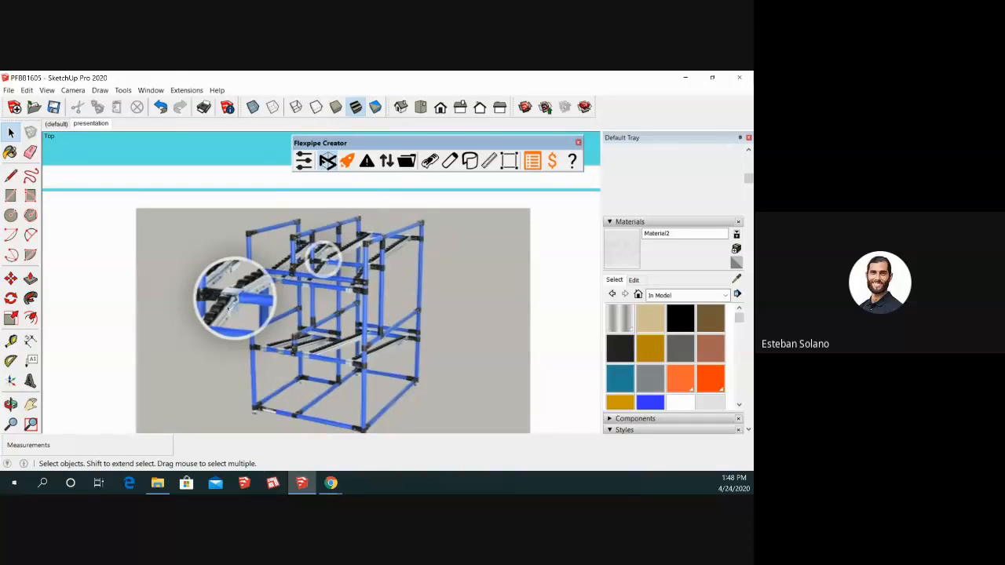
{"action": "scroll", "coordinate": [237, 290], "scroll_direction": "down", "scroll_amount": 5}
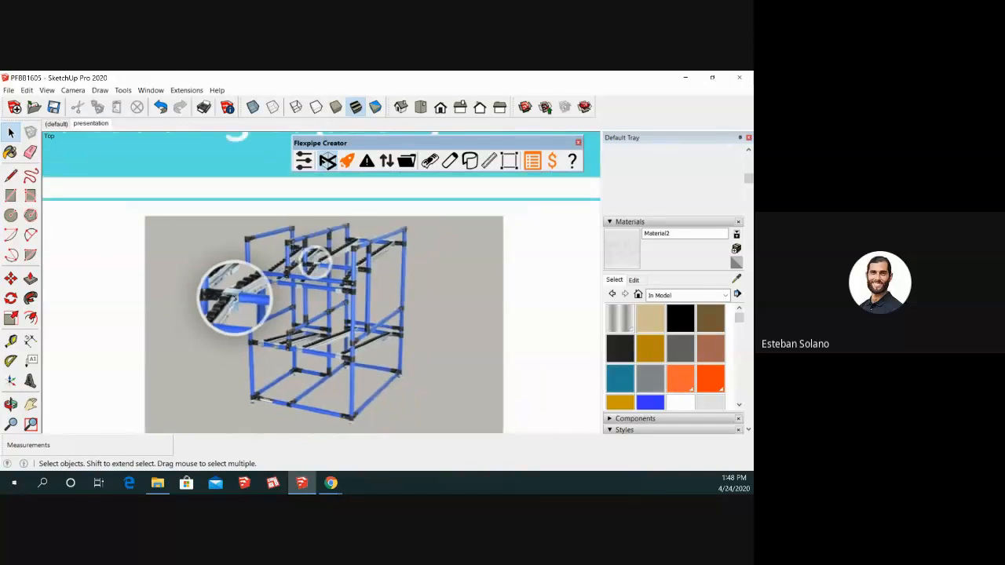
- Delete the R40-TU slide to bring up the next one in the stacked loading capacity presentation
{"action": "left_click", "coordinate": [238, 290]}
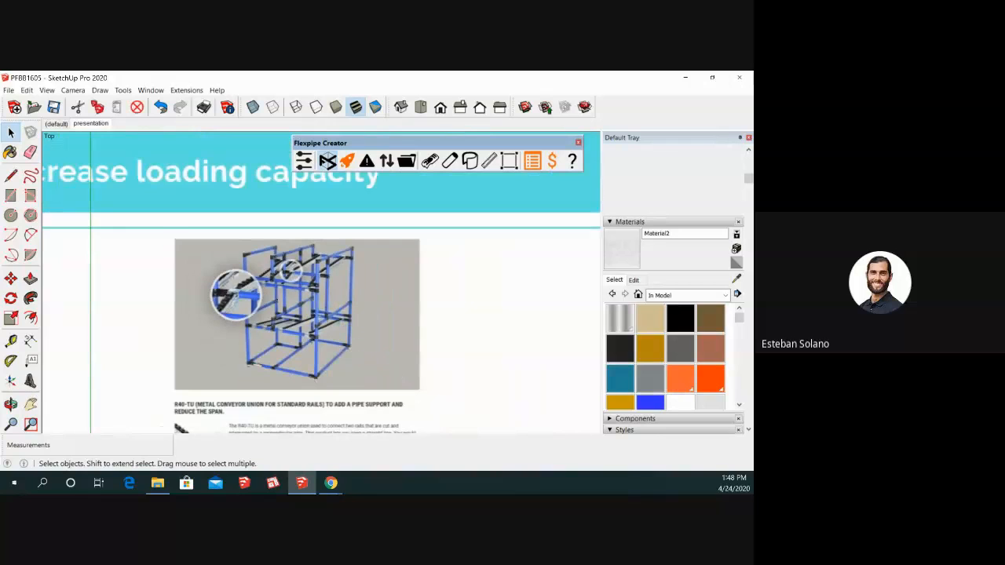
{"action": "key", "text": "Delete"}
{"action": "scroll", "coordinate": [282, 293], "scroll_direction": "down", "scroll_amount": 3}
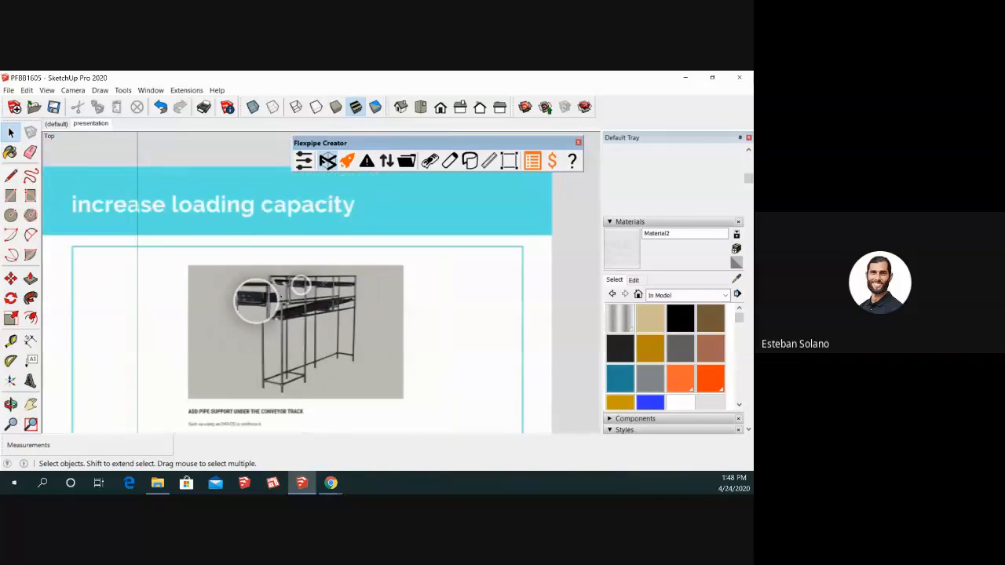
- Delete the slide on adding pipe support under the conveyor track to bring up the next loading capacity slide
{"action": "scroll", "coordinate": [263, 413], "scroll_direction": "up", "scroll_amount": 1}
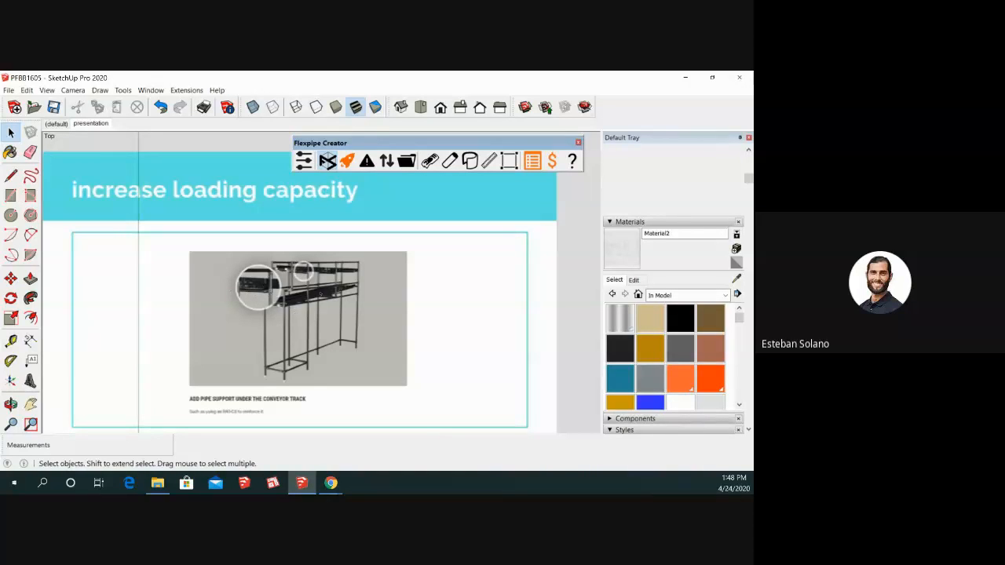
{"action": "left_click", "coordinate": [374, 299]}
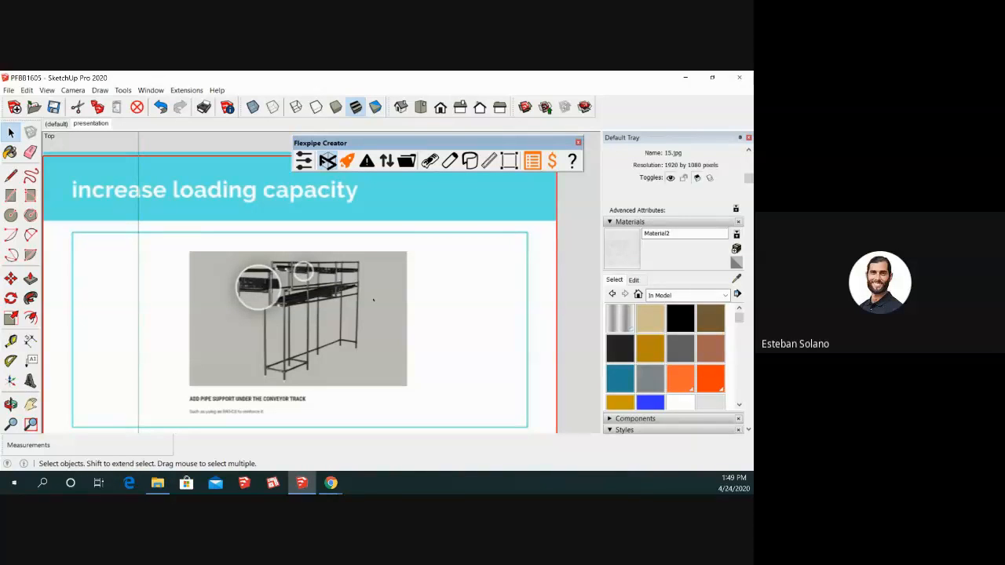
{"action": "key", "text": "Delete"}
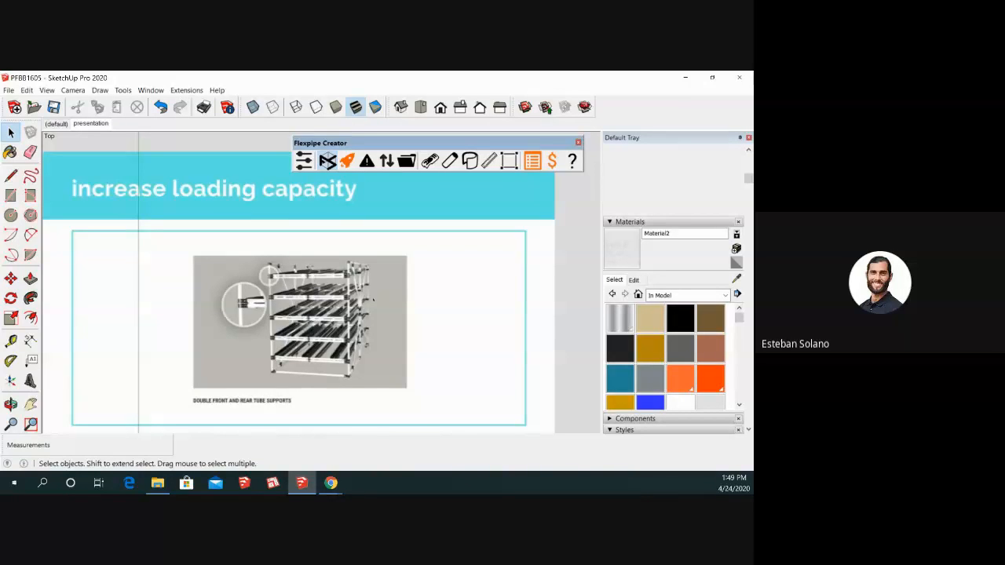
- Delete the slides on double front and rear tube supports and thorough planning for top performance to reach the questions and comments slide
{"action": "left_click", "coordinate": [376, 299]}
{"action": "key", "text": "Delete"}
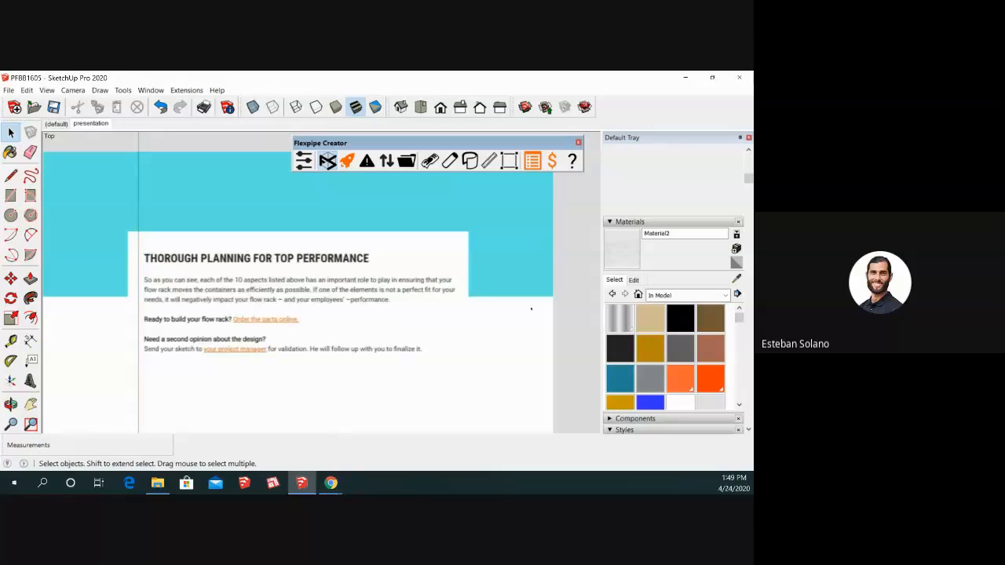
{"action": "left_click", "coordinate": [531, 308]}
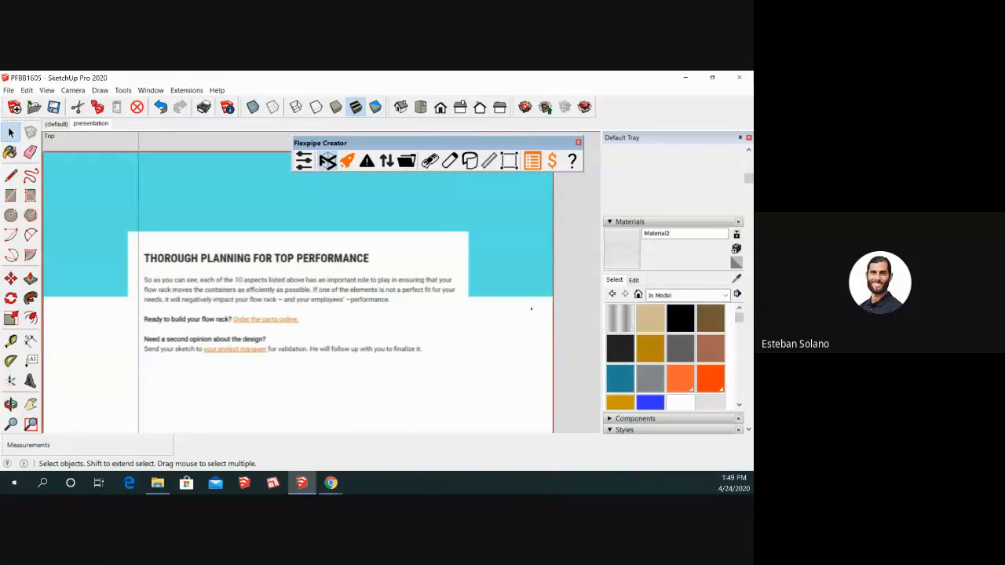
{"action": "key", "text": "Delete"}
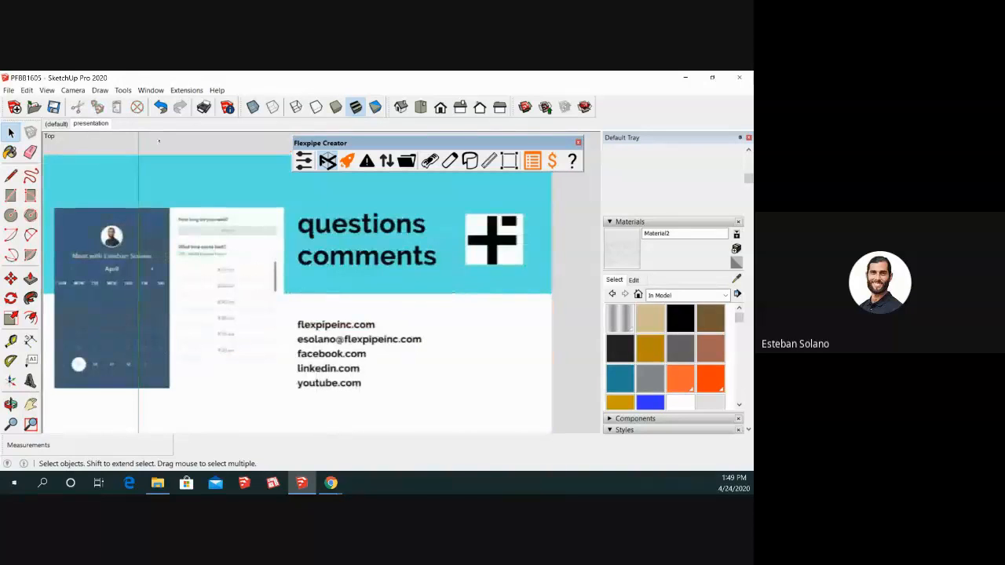